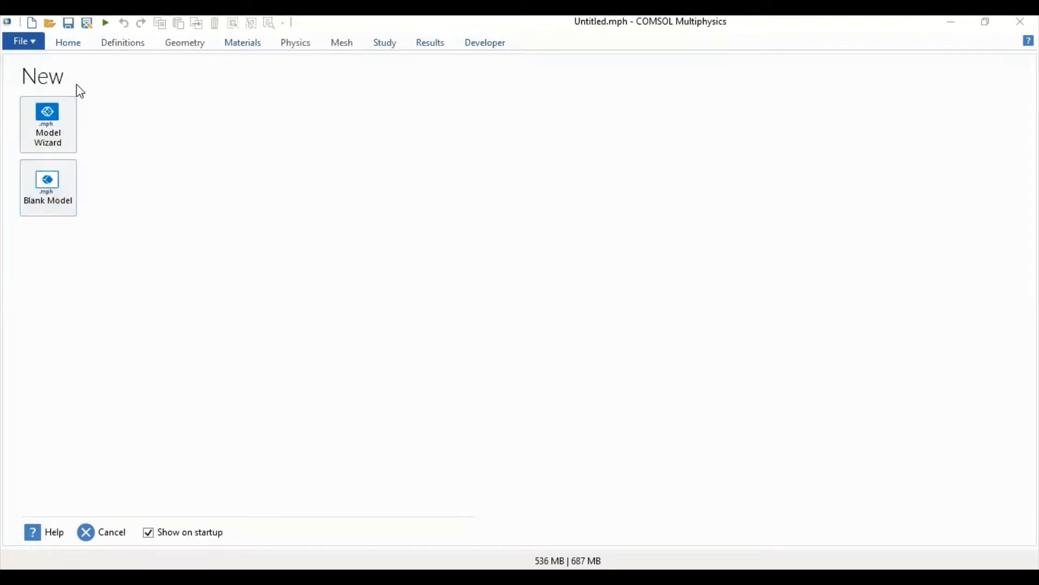
- Start a 3D model with the Model Wizard and add the Solid Mechanics interface from Structural Mechanics
{"action": "left_click", "coordinate": [60, 127]}
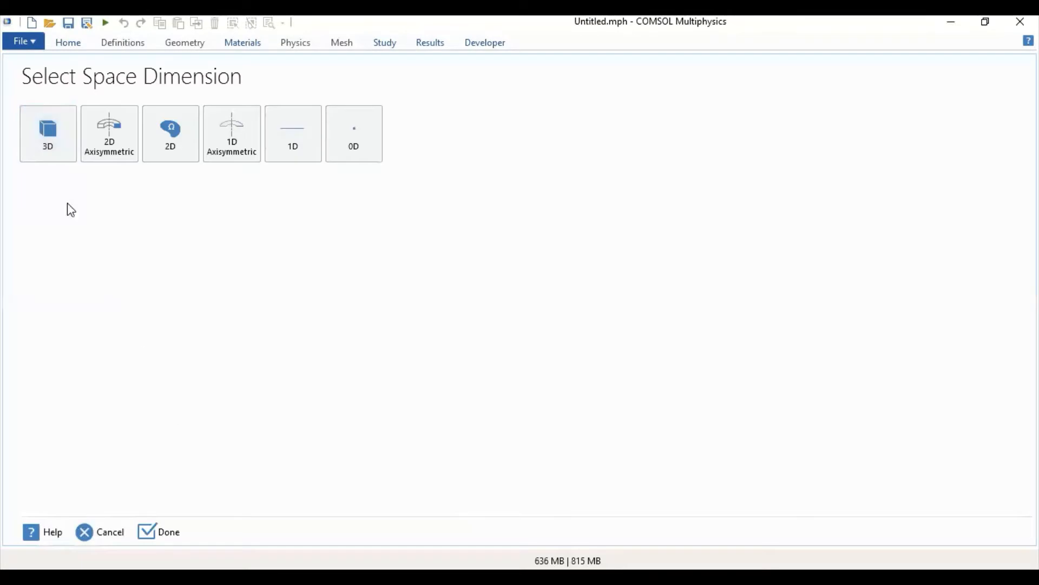
{"action": "left_click", "coordinate": [50, 144]}
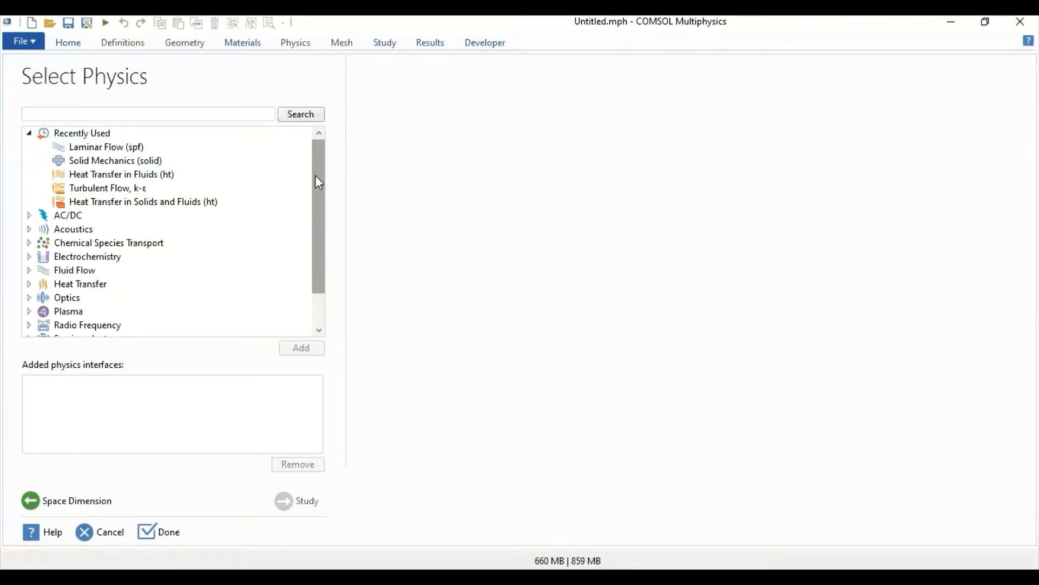
{"action": "left_click_drag", "start_coordinate": [315, 176], "coordinate": [313, 229]}
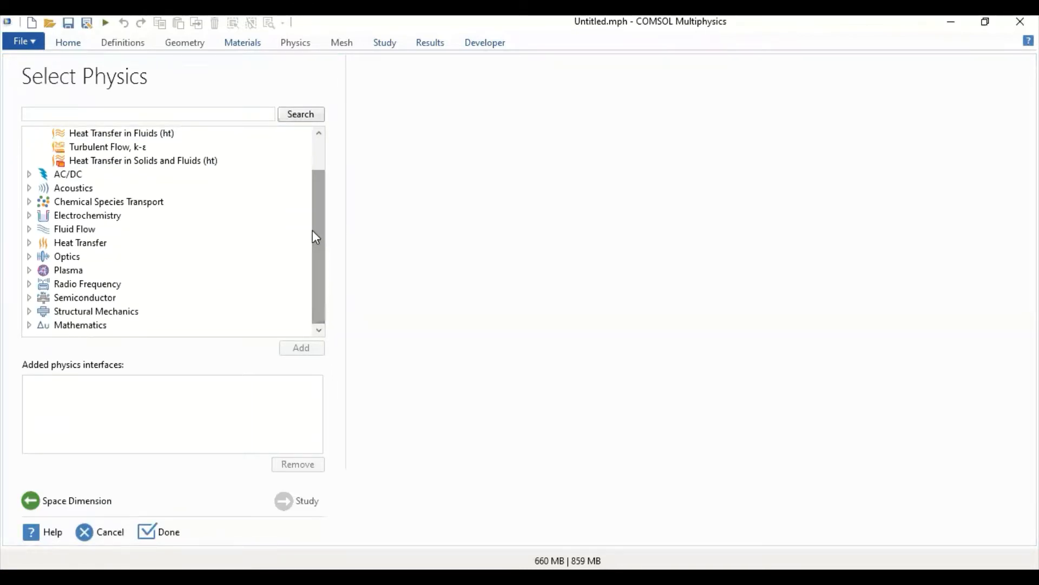
{"action": "left_click", "coordinate": [28, 312]}
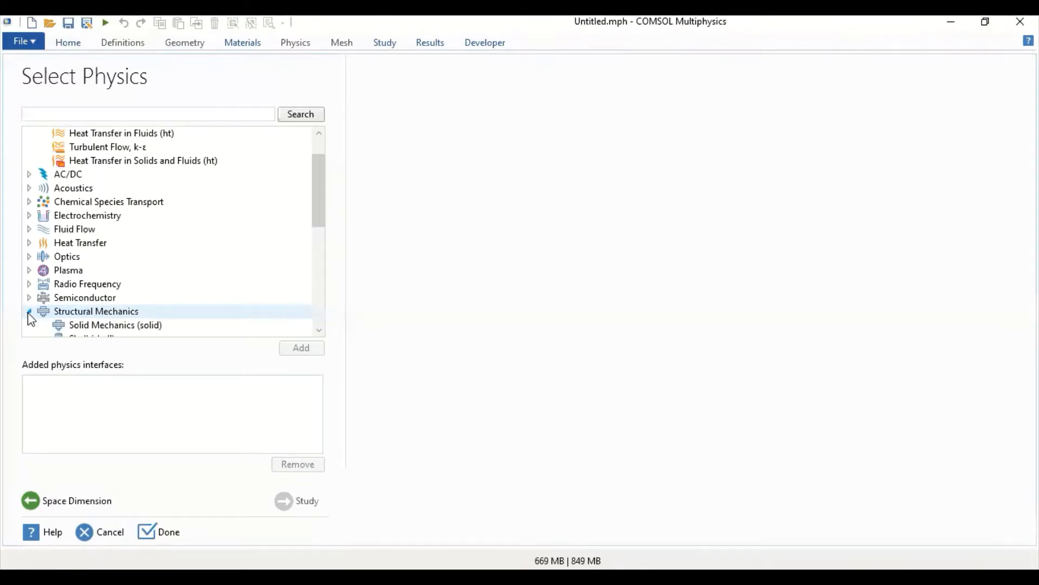
{"action": "left_click", "coordinate": [96, 326]}
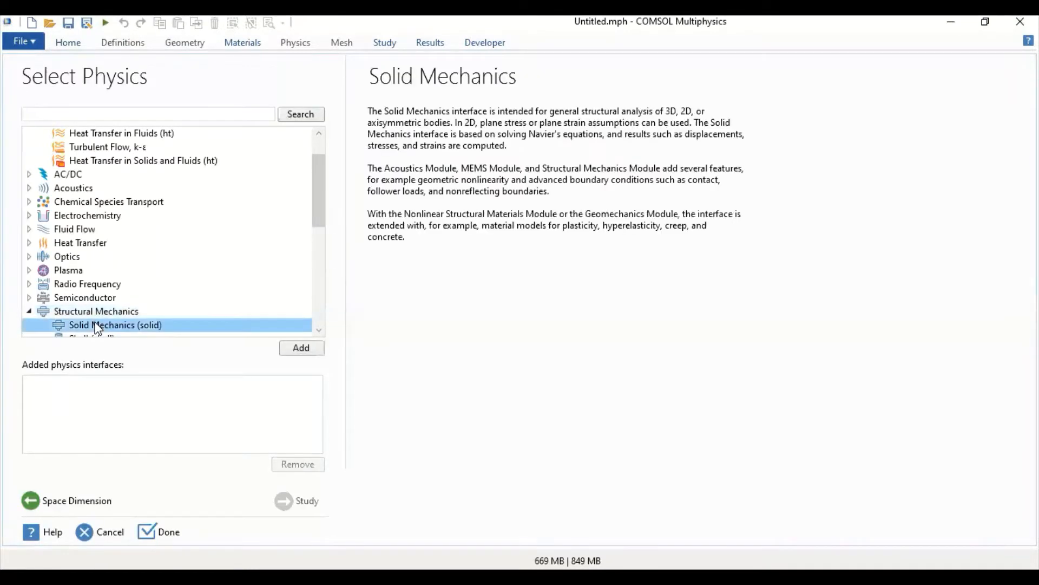
{"action": "left_click", "coordinate": [305, 350]}
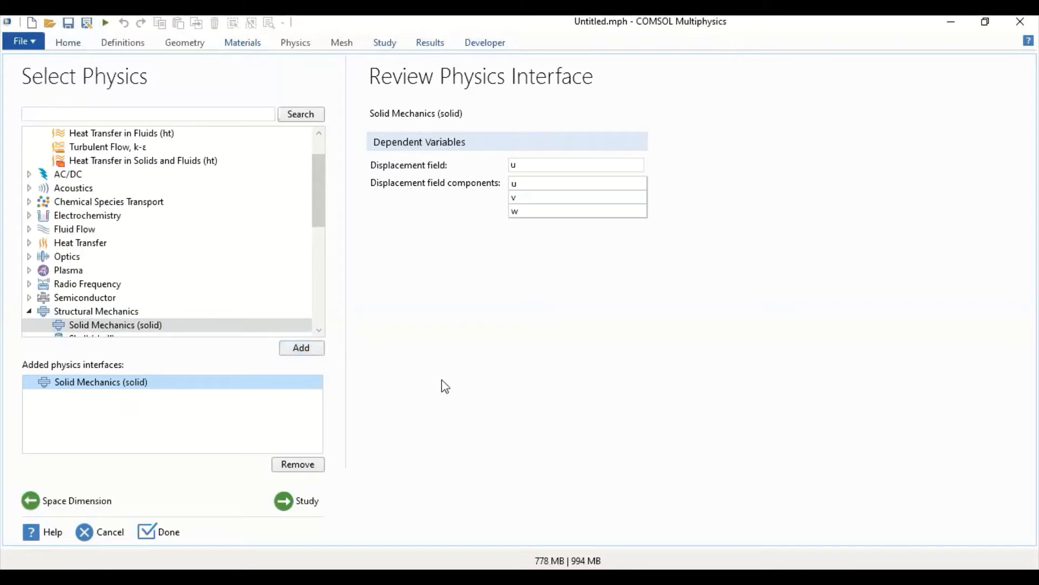
- Choose a Stationary study for the Solid Mechanics physics and finish the model setup
{"action": "left_click", "coordinate": [298, 505]}
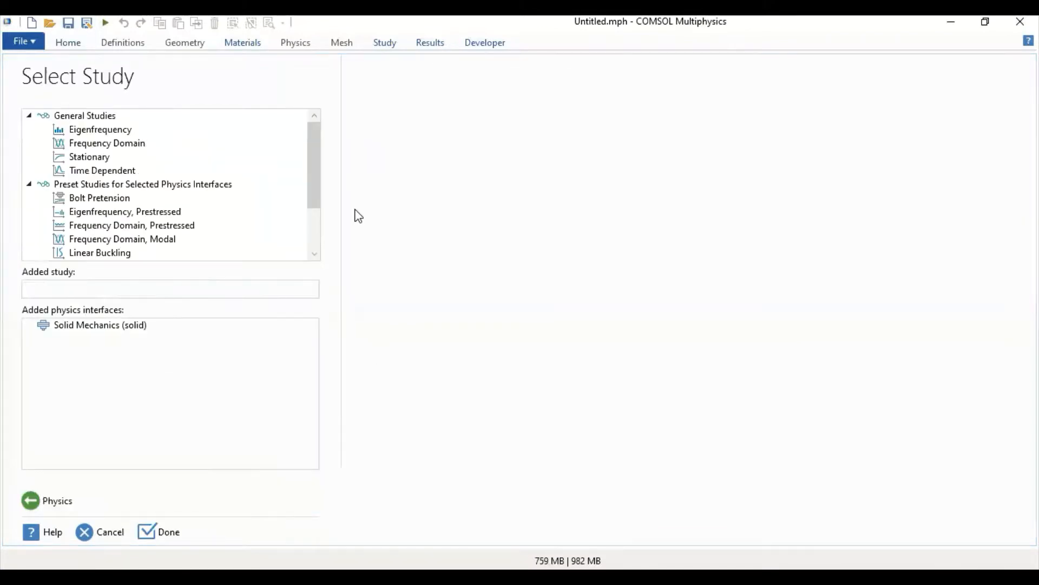
{"action": "left_click", "coordinate": [100, 160]}
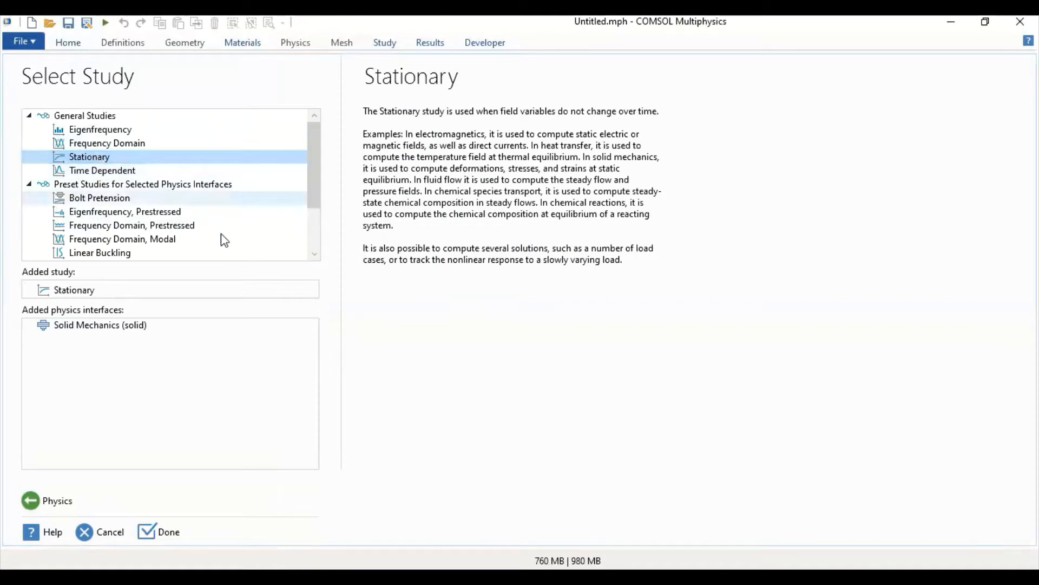
{"action": "left_click", "coordinate": [170, 536]}
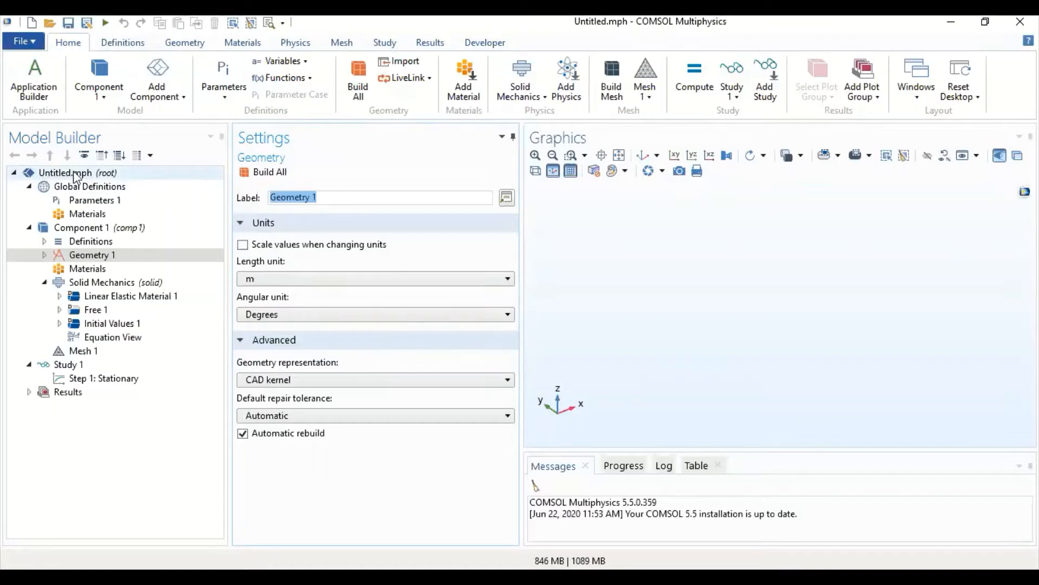
- Save the model in the Downloads folder as a COMSOL application file named Test 1
{"action": "left_click", "coordinate": [71, 21]}
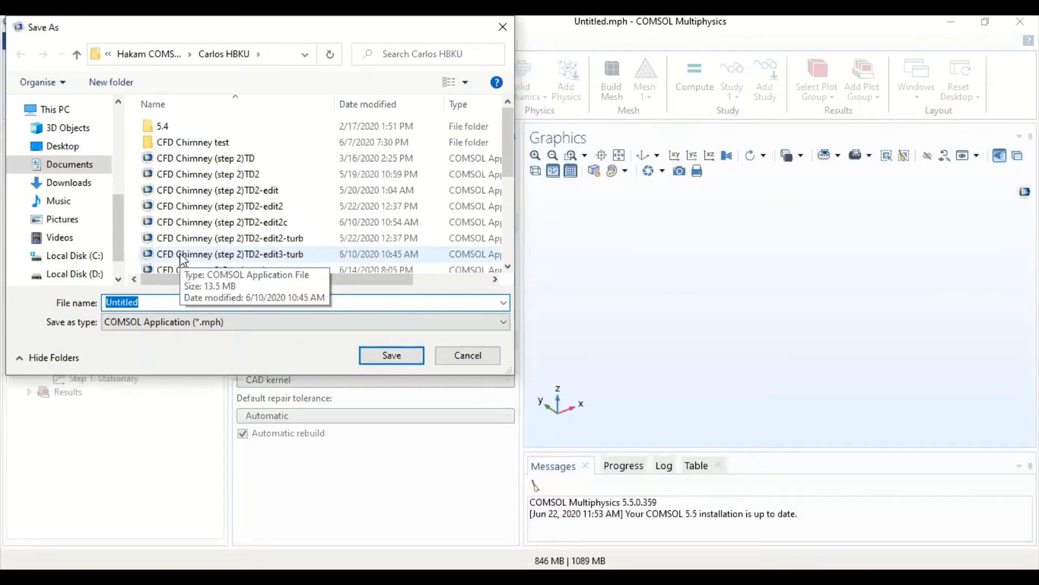
{"action": "left_click", "coordinate": [83, 152]}
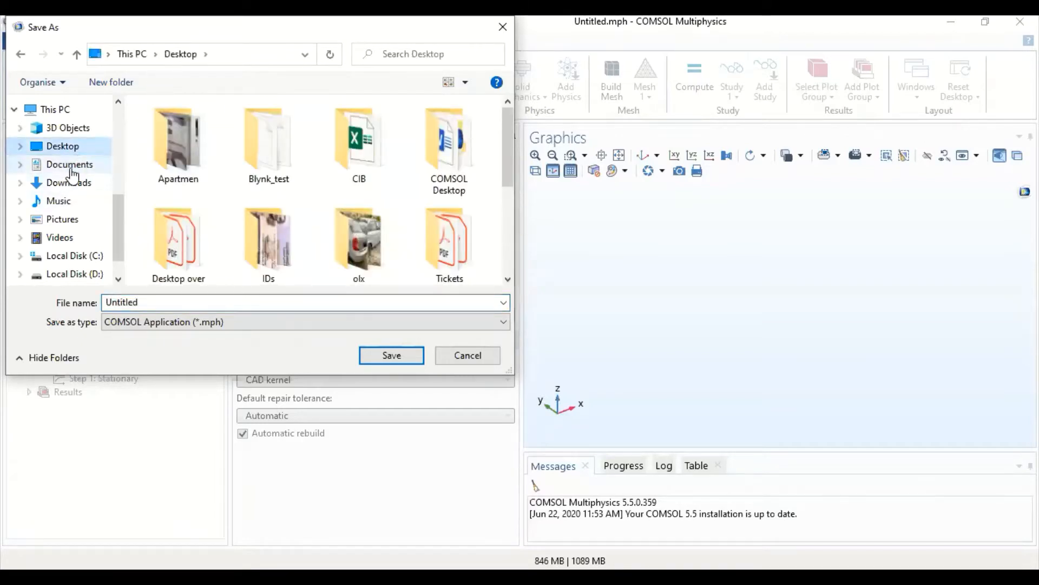
{"action": "left_click", "coordinate": [70, 166]}
{"action": "left_click", "coordinate": [80, 183]}
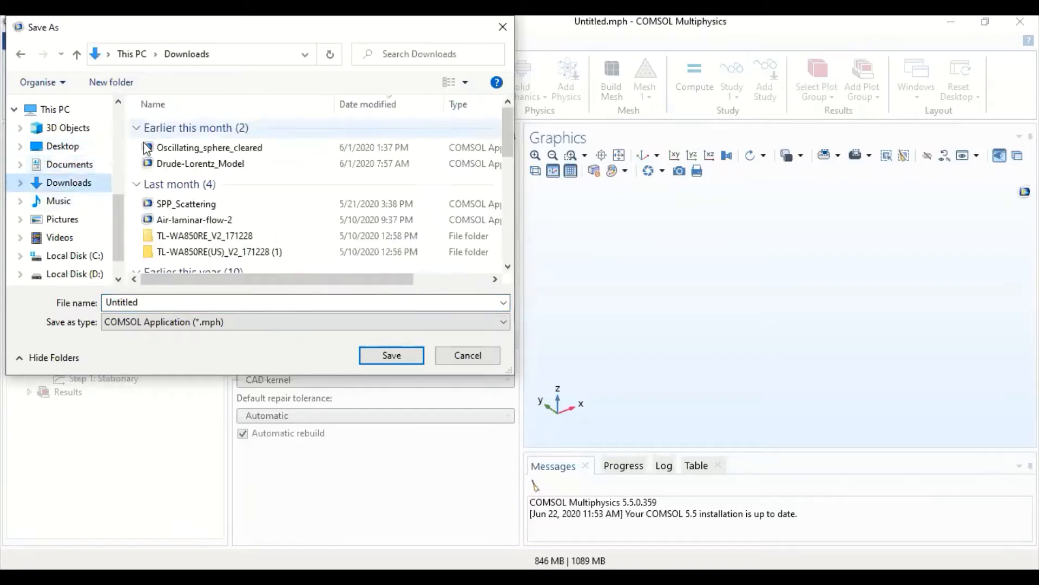
{"action": "left_click", "coordinate": [209, 303]}
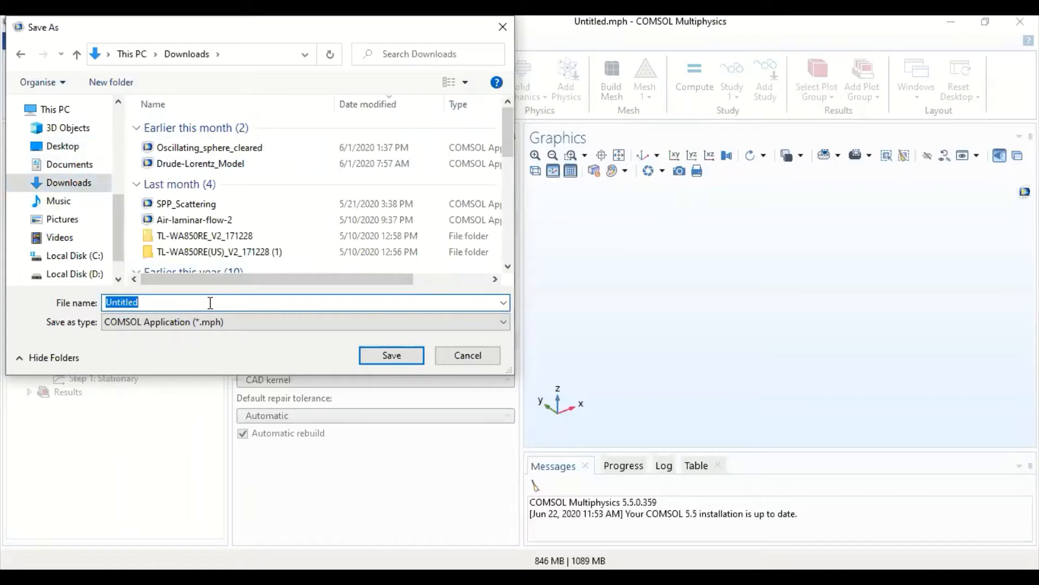
{"action": "type", "text": "Test 1"}
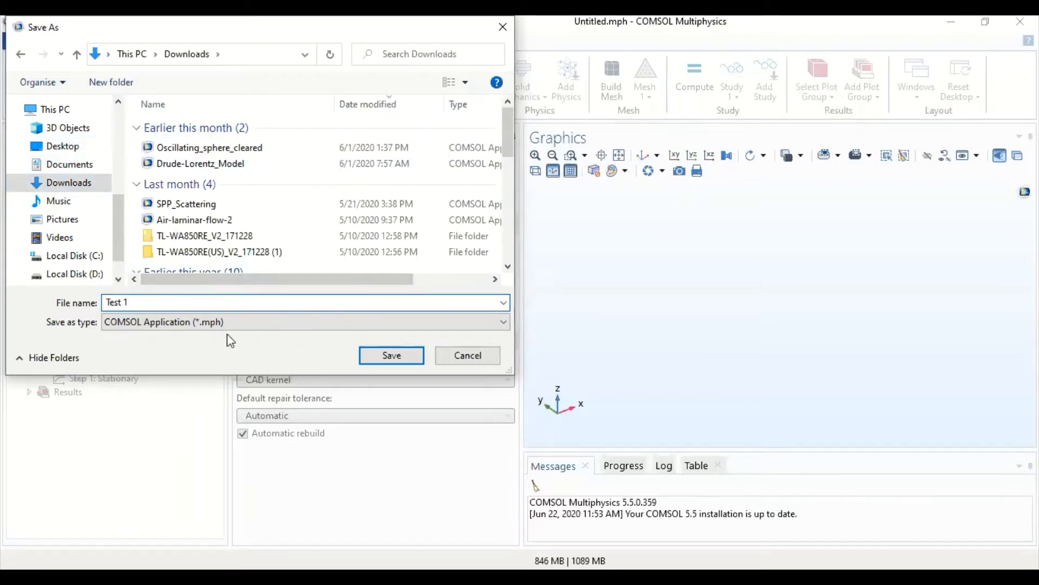
{"action": "left_click", "coordinate": [404, 356]}
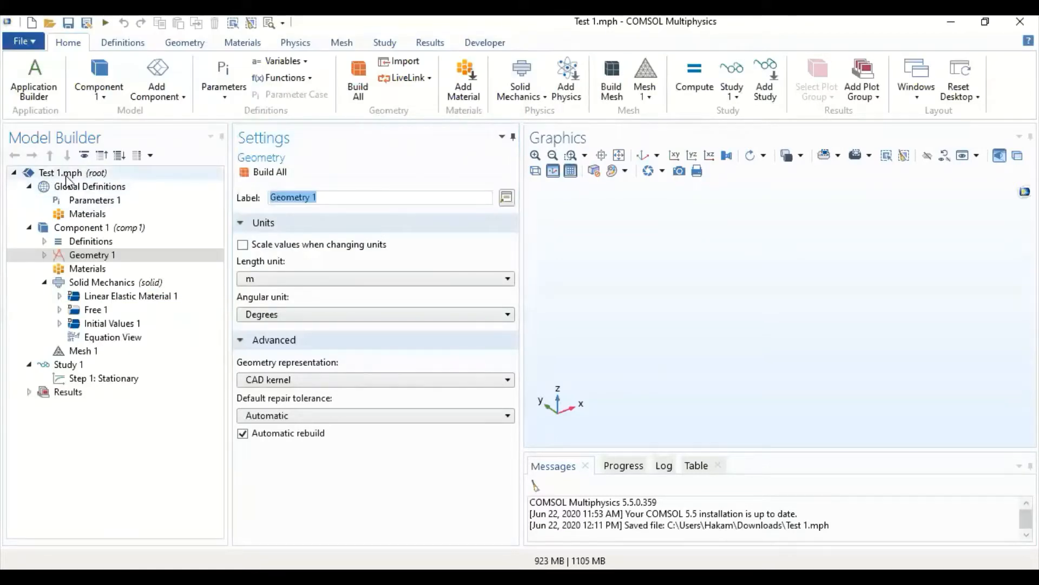
- Examine the root node's settings, including its presentation fields, thumbnail and unit system
{"action": "left_click", "coordinate": [94, 173]}
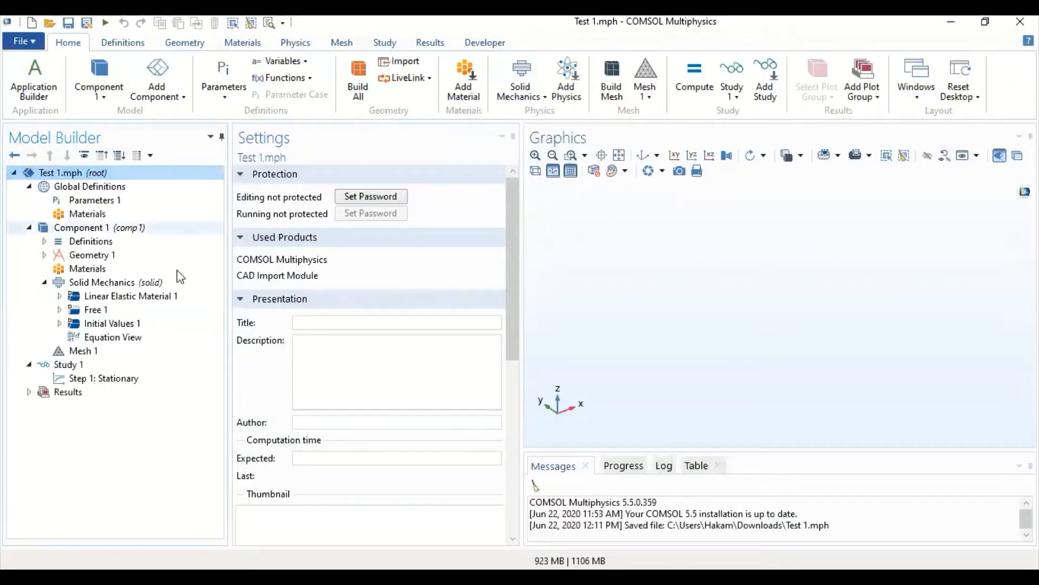
{"action": "left_click", "coordinate": [313, 322]}
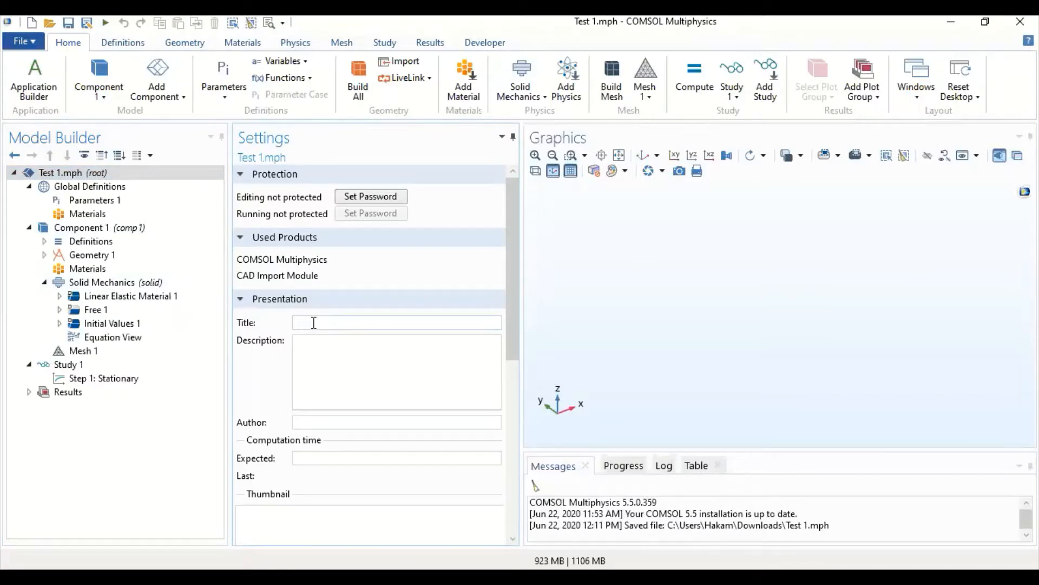
{"action": "scroll", "coordinate": [348, 388], "scroll_direction": "down", "scroll_amount": 5}
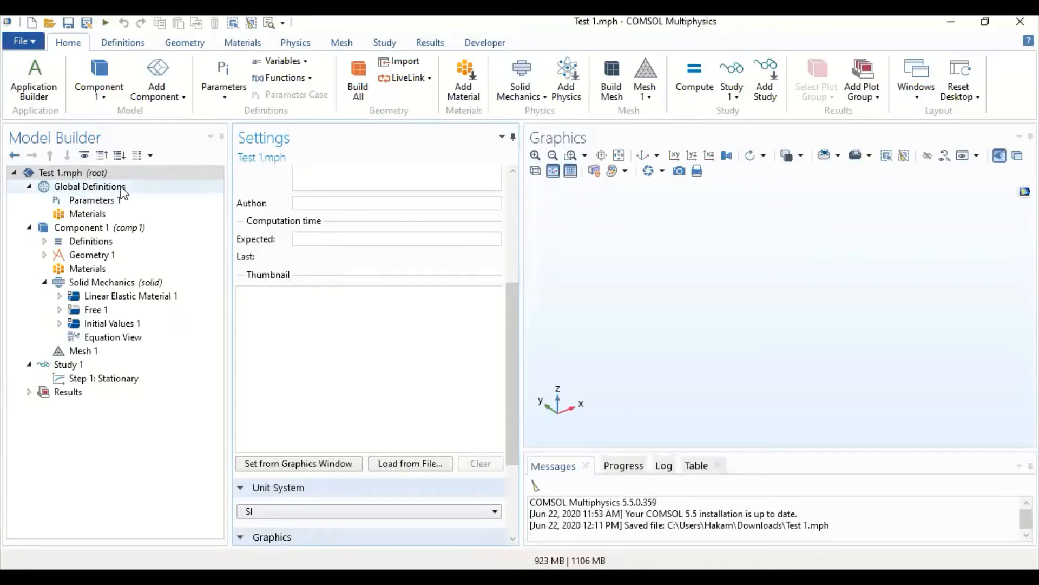
- Define a global parameter F1 with the expression 150[N] in Parameters 1
{"action": "left_click", "coordinate": [92, 200]}
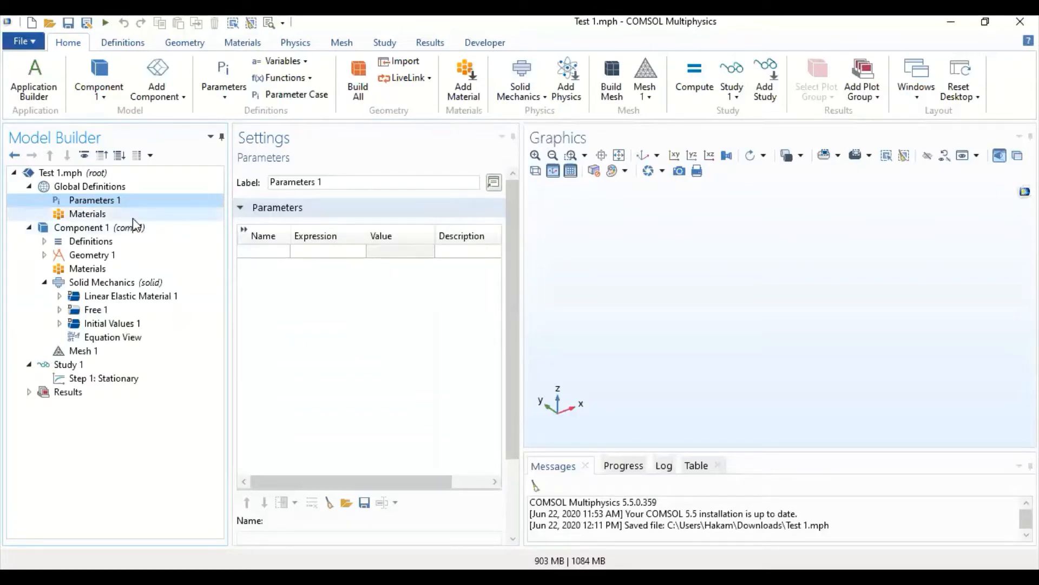
{"action": "left_click", "coordinate": [262, 252]}
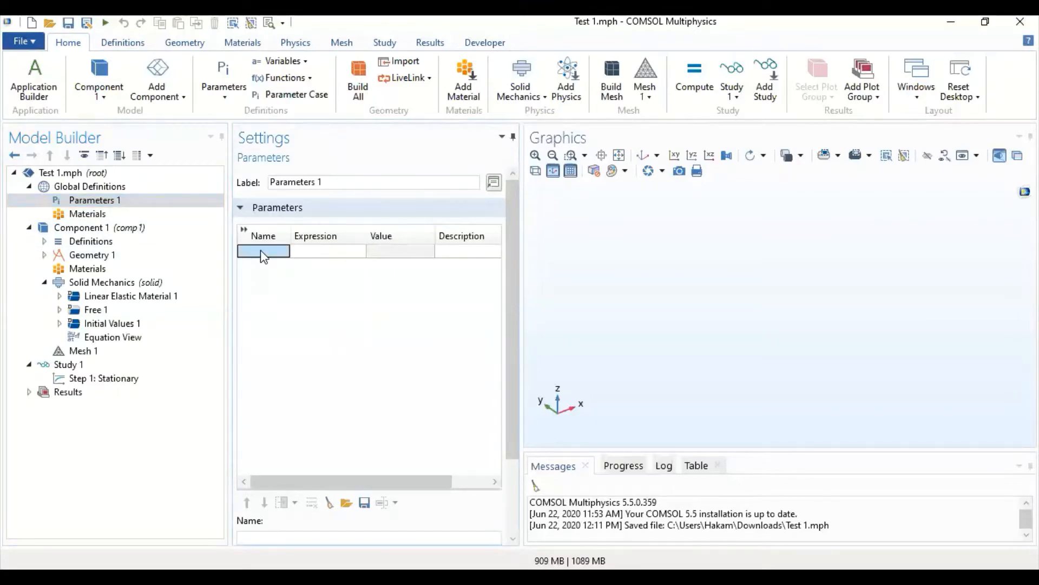
{"action": "left_click", "coordinate": [263, 252]}
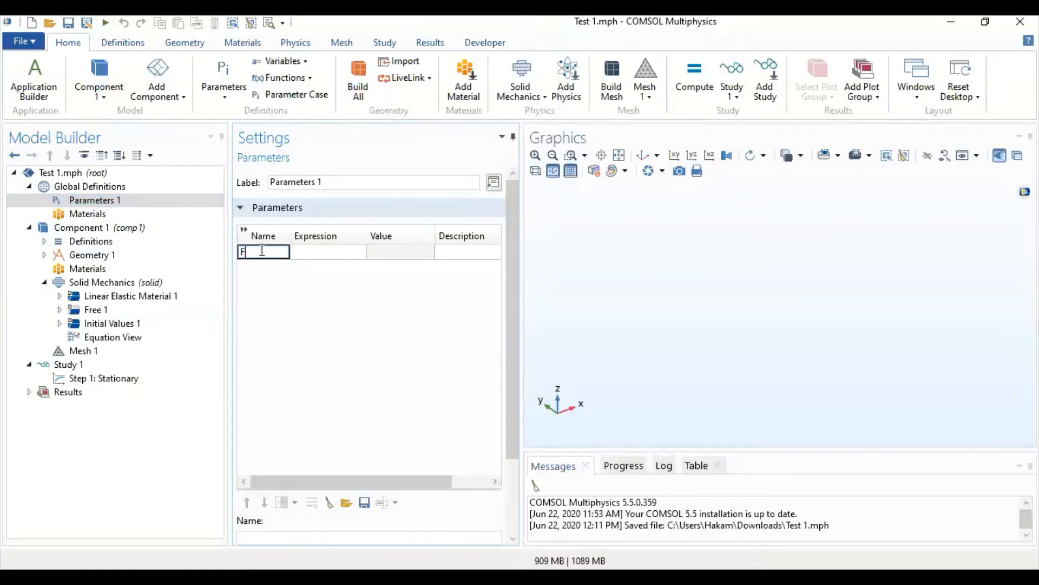
{"action": "type", "text": "F1"}
{"action": "key", "text": "Tab"}
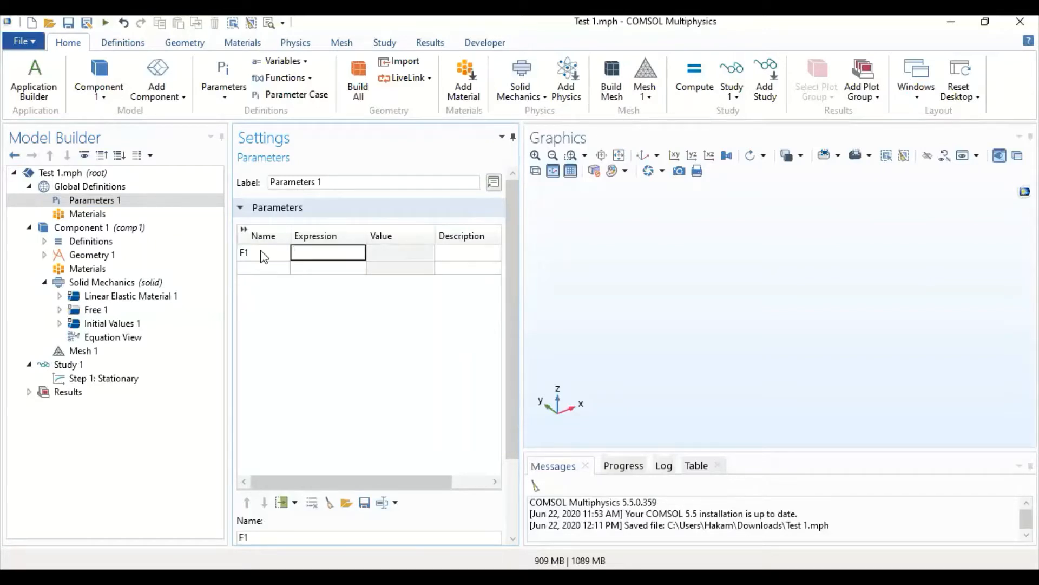
{"action": "type", "text": "150[N]"}
{"action": "left_click", "coordinate": [448, 253]}
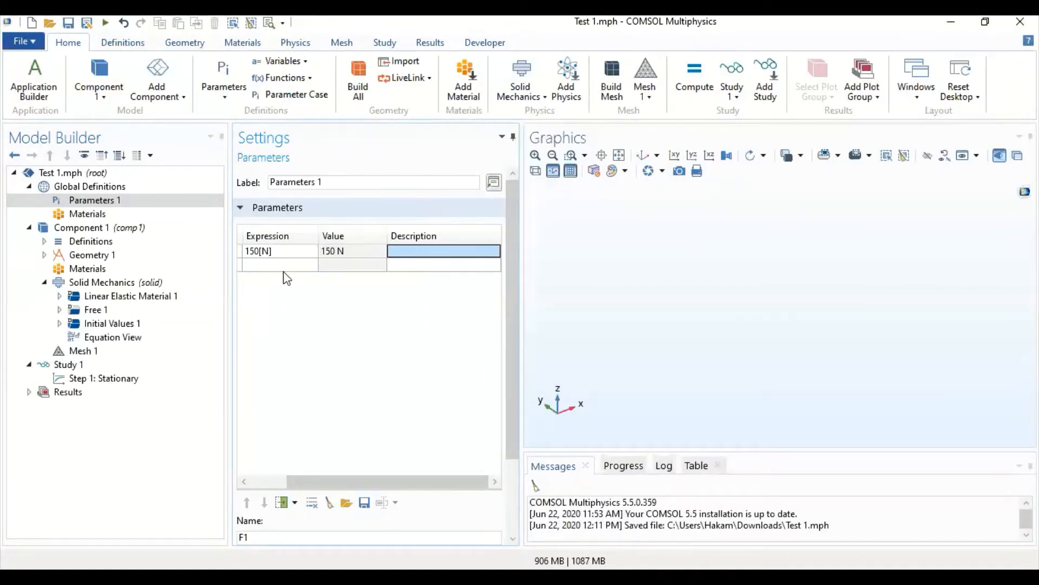
{"action": "left_click_drag", "start_coordinate": [371, 483], "coordinate": [335, 484]}
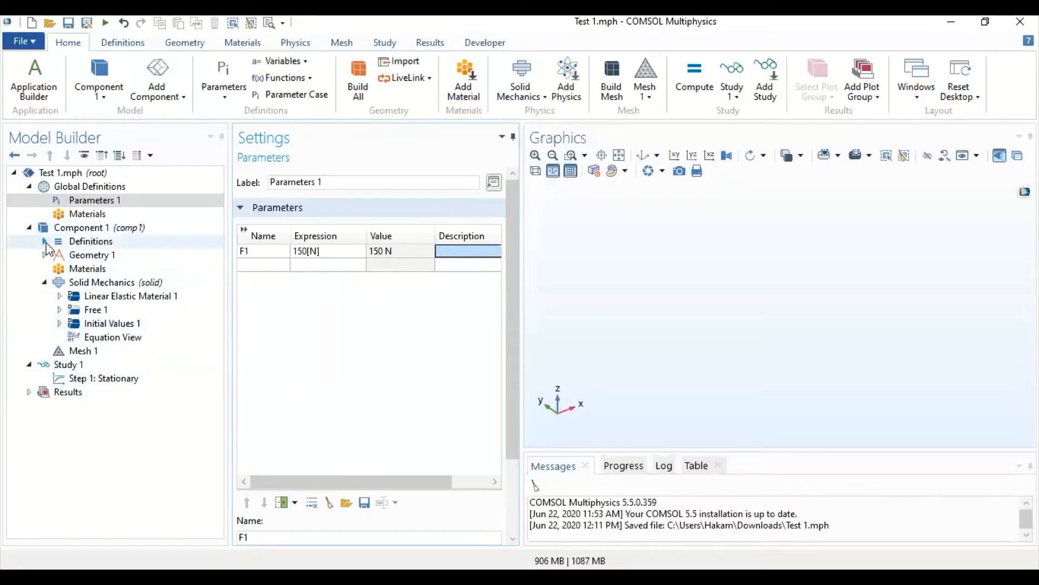
- Add an Import feature to Geometry 1 for bringing in a CAD file
{"action": "left_click", "coordinate": [89, 255]}
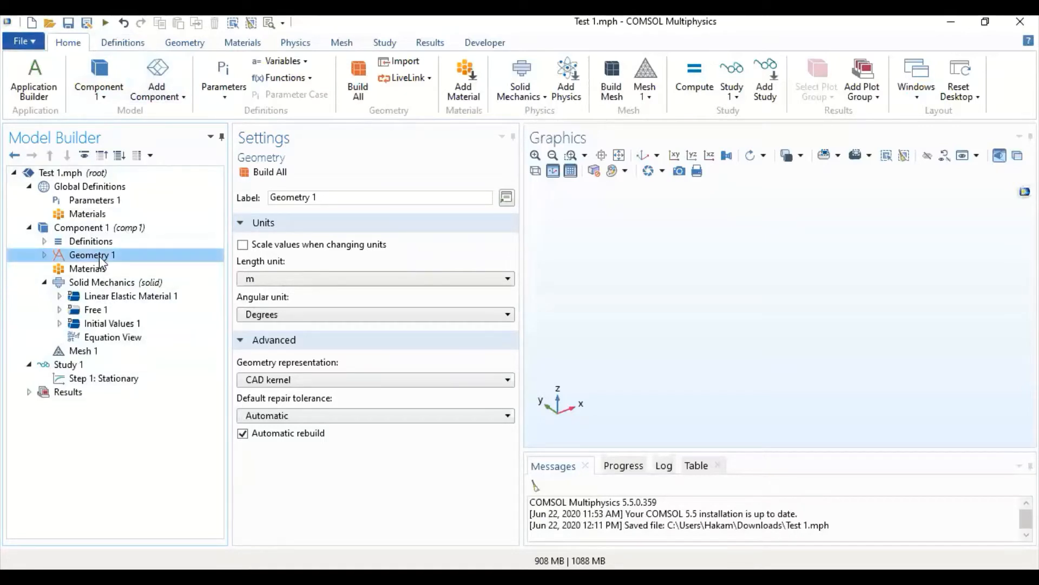
{"action": "left_click", "coordinate": [182, 43]}
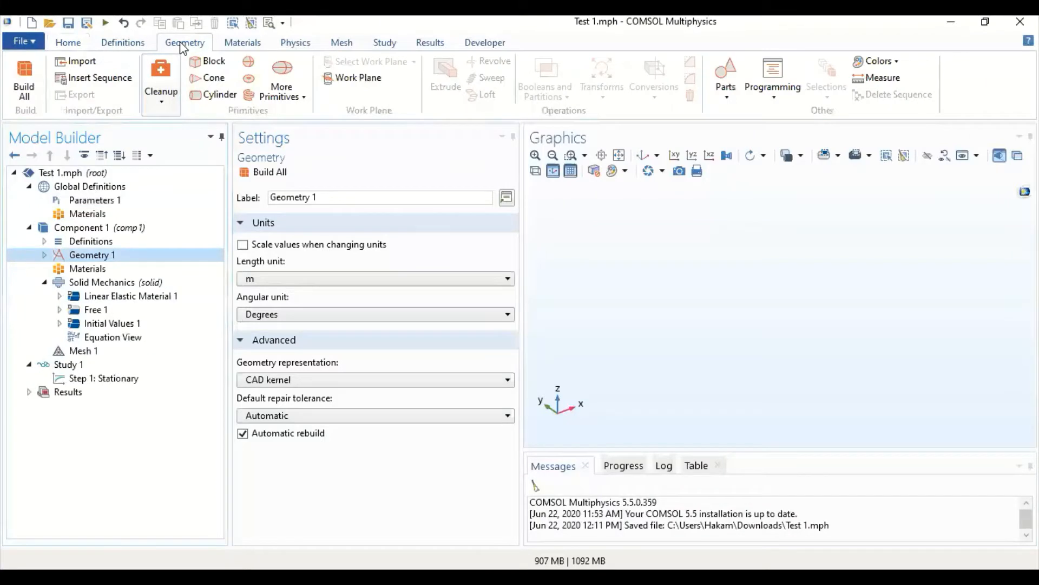
{"action": "left_click", "coordinate": [93, 66]}
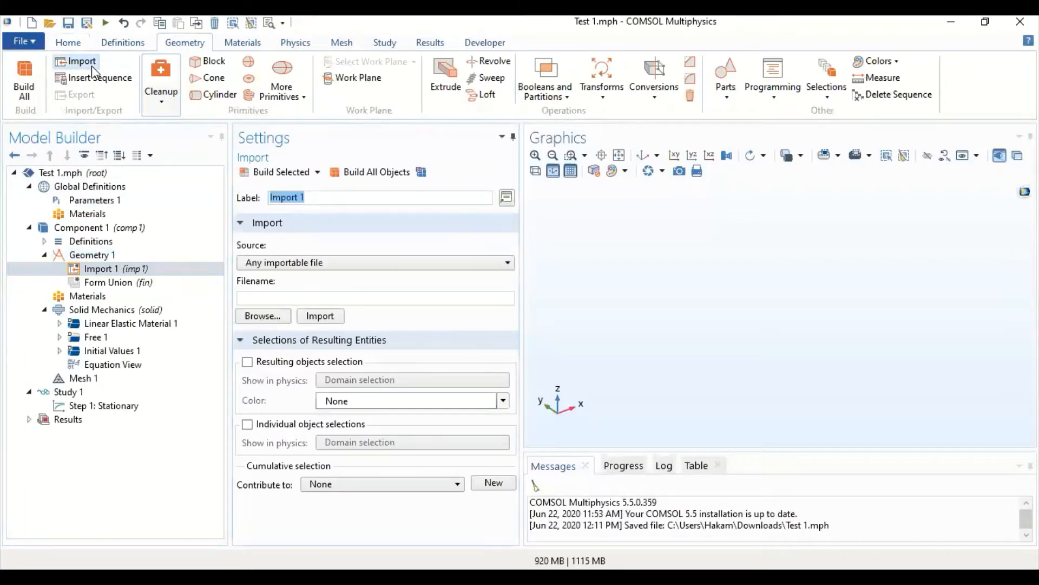
- Browse for the geometry file to import in C:\Program Files\COMSOL\COMSOL55\Multiphysics\applications
{"action": "left_click", "coordinate": [262, 316]}
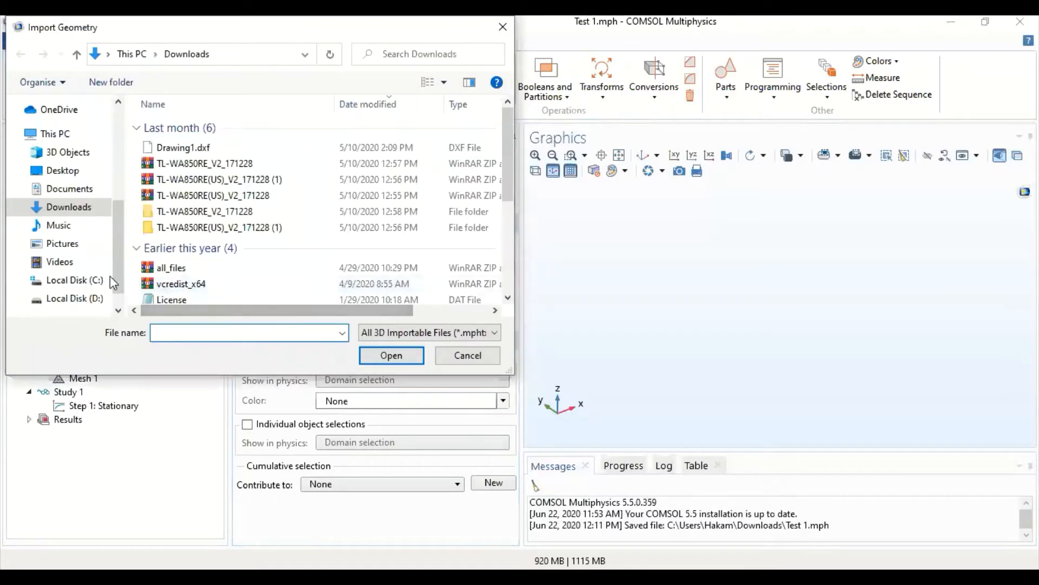
{"action": "left_click", "coordinate": [91, 280]}
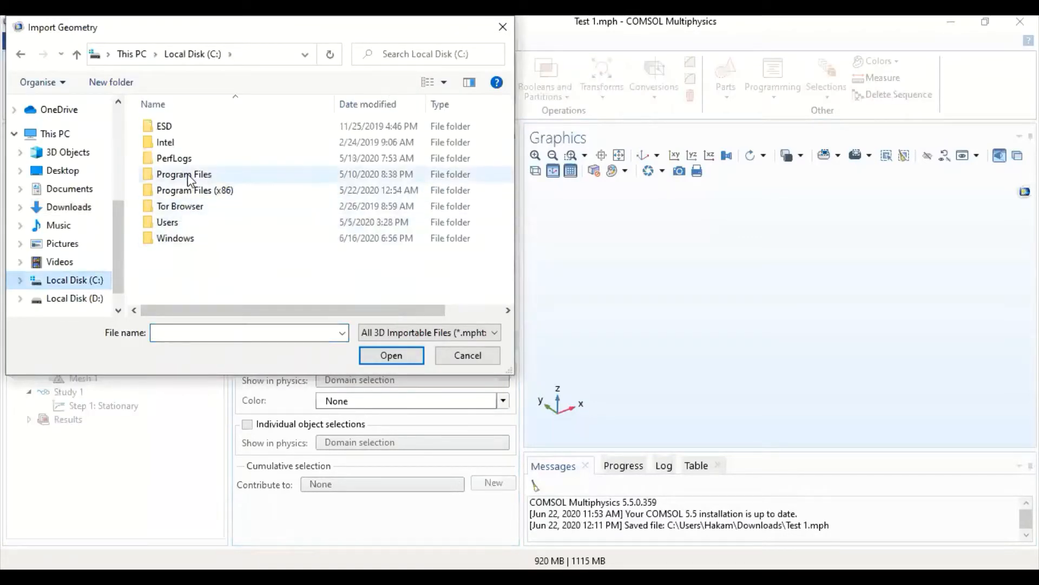
{"action": "double_click", "coordinate": [188, 174]}
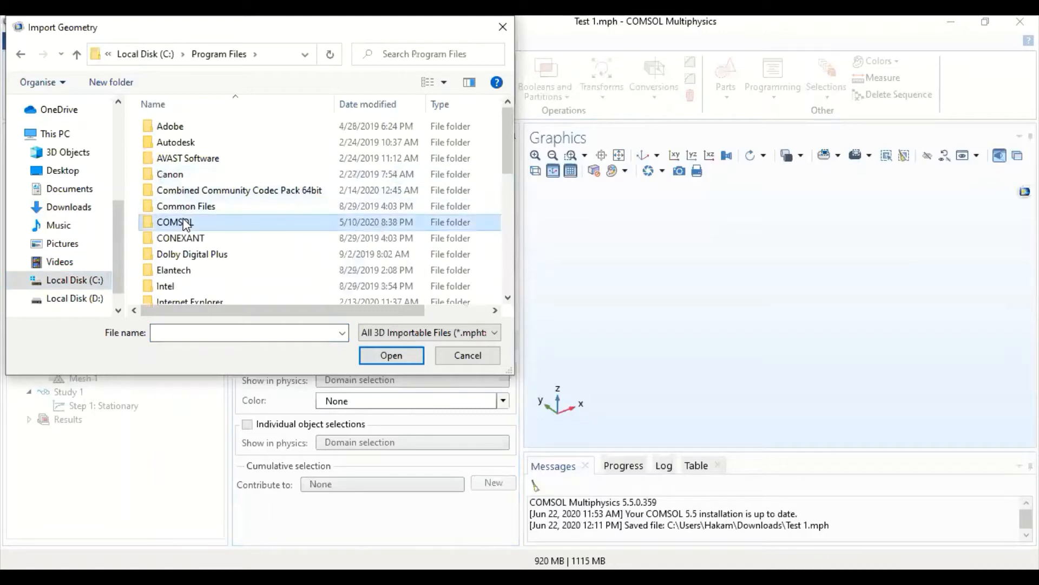
{"action": "double_click", "coordinate": [186, 223]}
{"action": "double_click", "coordinate": [191, 133]}
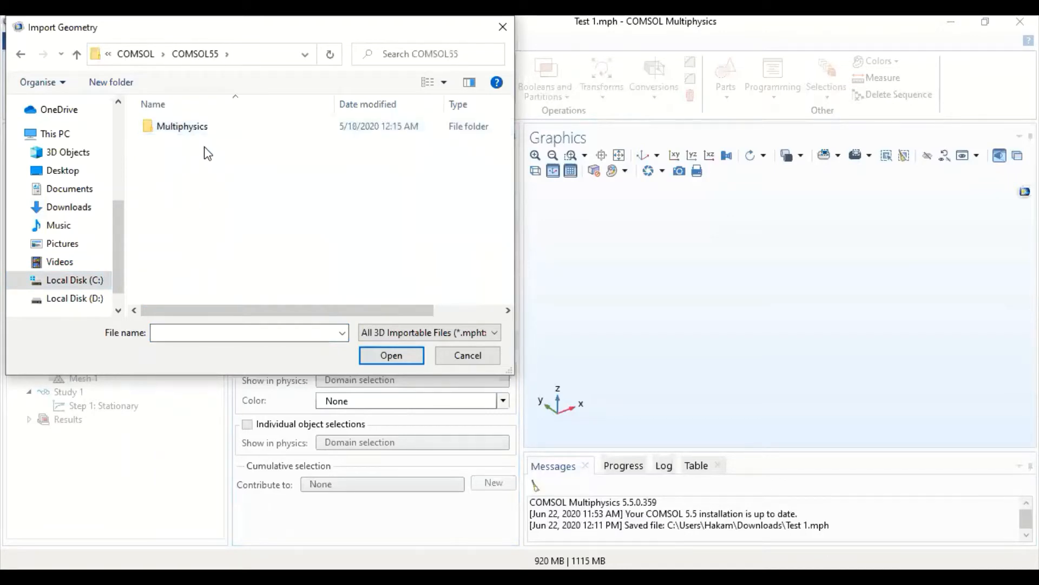
{"action": "double_click", "coordinate": [204, 130]}
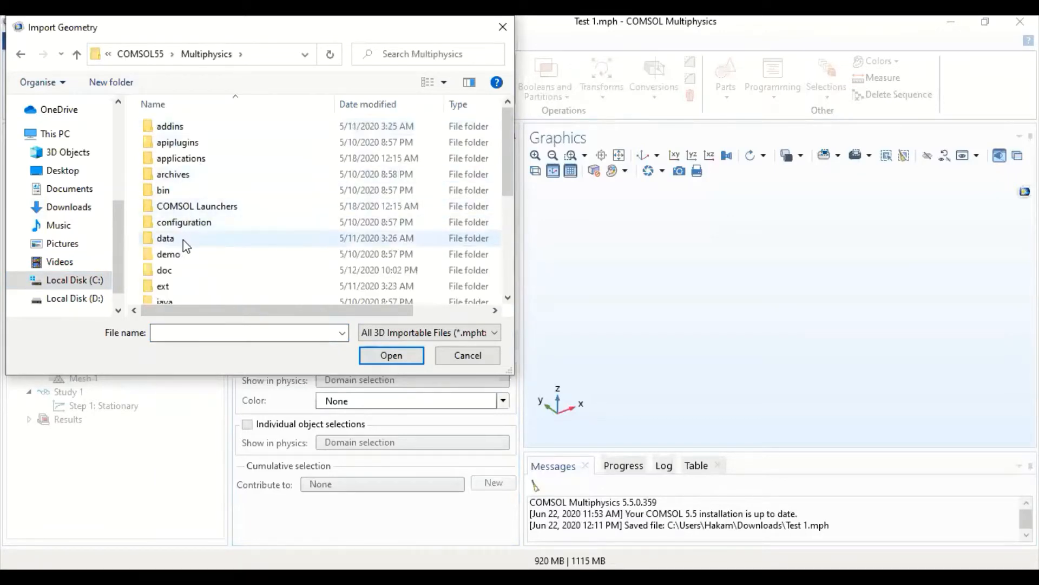
{"action": "double_click", "coordinate": [195, 159]}
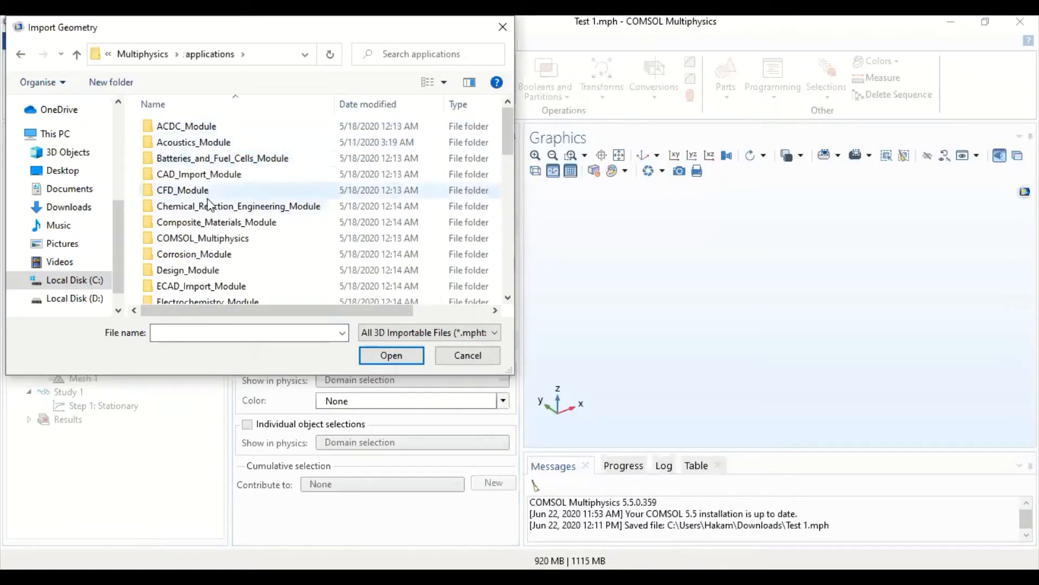
- Import wrench.mphbin from the COMSOL_Multiphysics\Structural_Mechanics folder into Geometry 1
{"action": "double_click", "coordinate": [218, 240]}
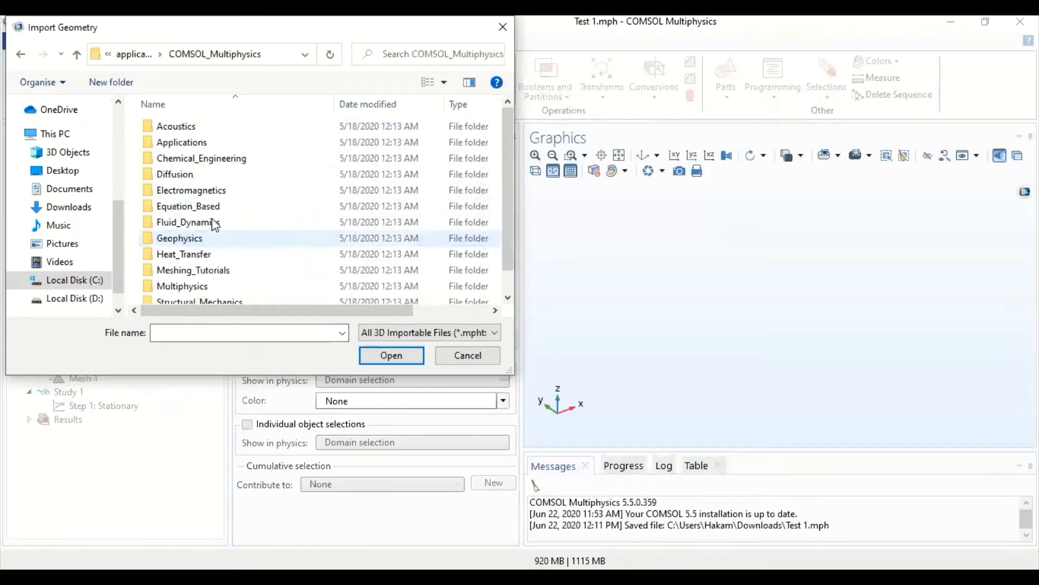
{"action": "scroll", "coordinate": [232, 196], "scroll_direction": "down", "scroll_amount": 1}
{"action": "left_click", "coordinate": [210, 283]}
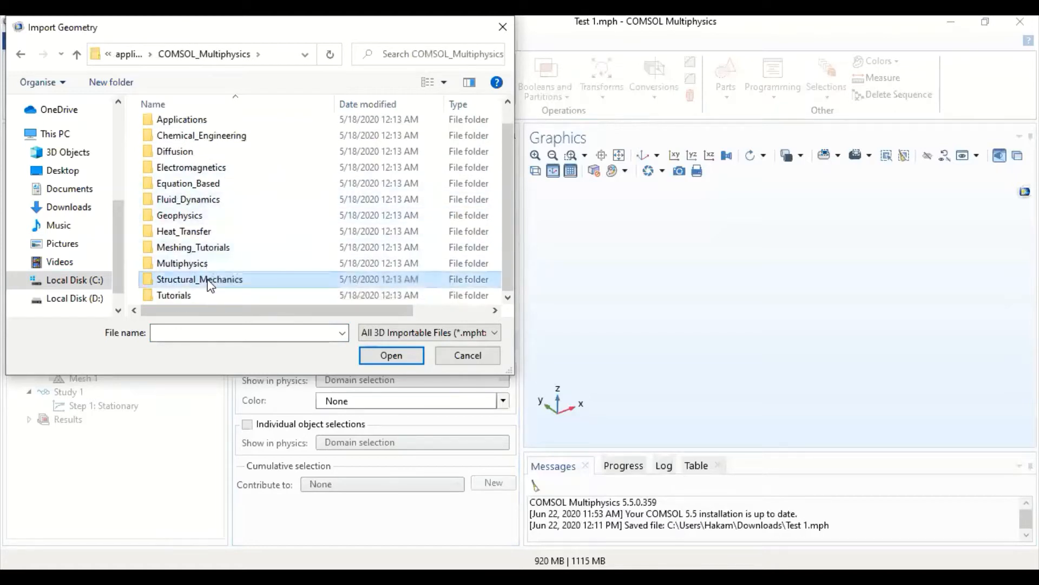
{"action": "double_click", "coordinate": [210, 283]}
{"action": "left_click", "coordinate": [197, 227]}
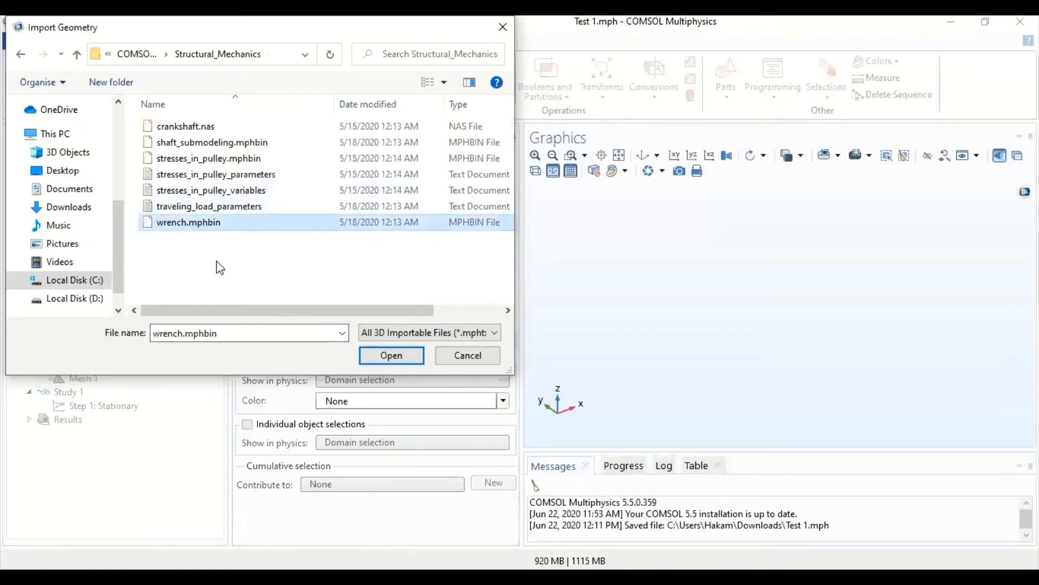
{"action": "left_click", "coordinate": [386, 360]}
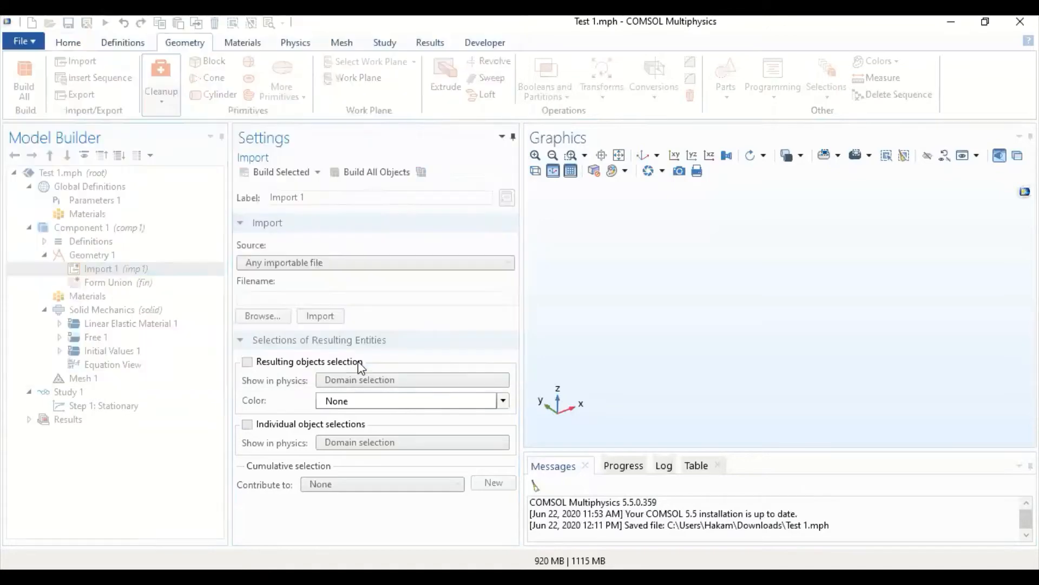
{"action": "left_click", "coordinate": [320, 318]}
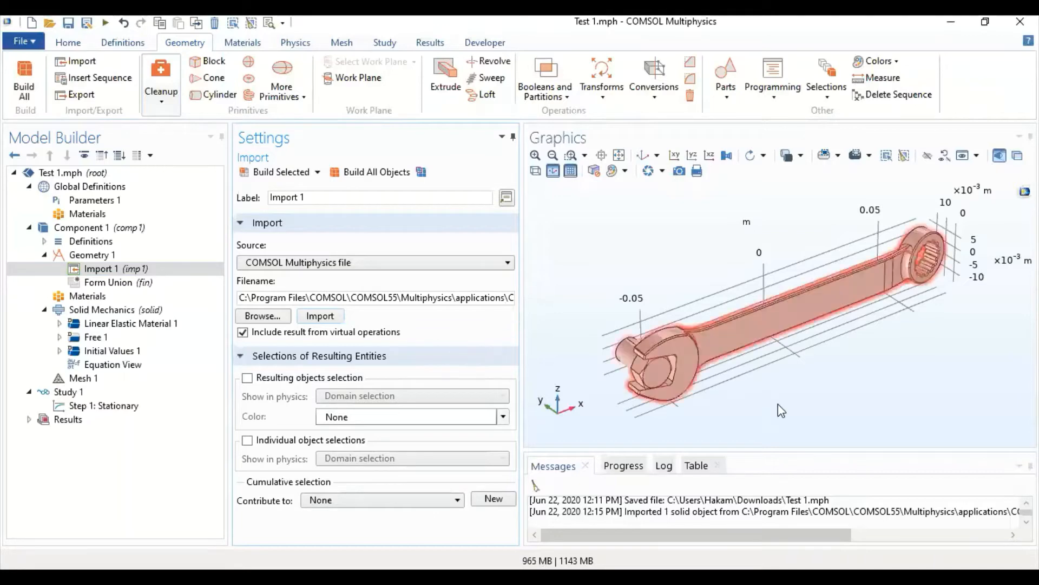
- Examine the imported wrench and bolt geometry from several sides
{"action": "left_click_drag", "start_coordinate": [756, 418], "coordinate": [677, 394]}
{"action": "left_click_drag", "start_coordinate": [810, 395], "coordinate": [758, 407]}
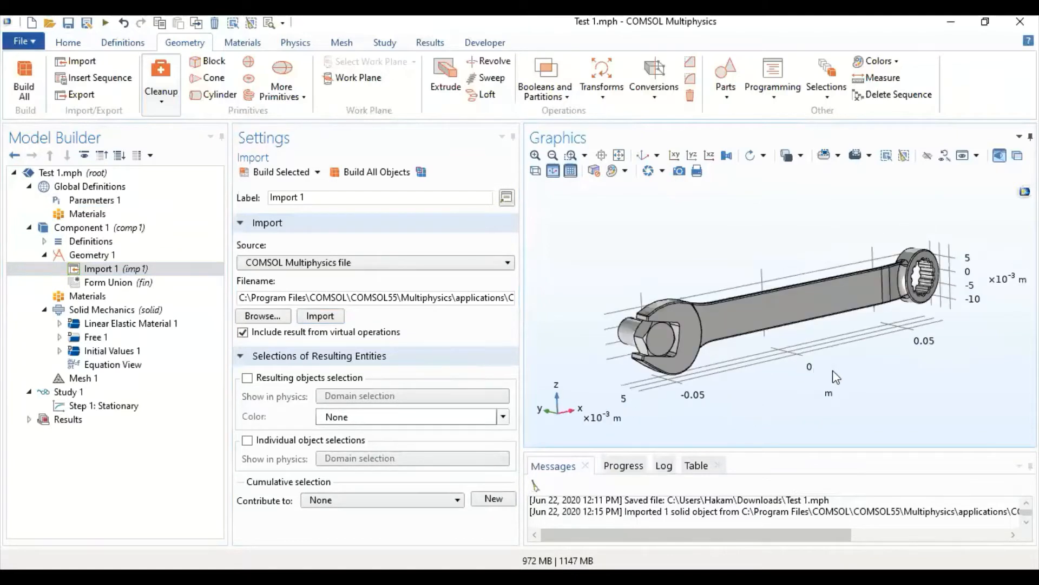
{"action": "left_click_drag", "start_coordinate": [863, 376], "coordinate": [839, 368]}
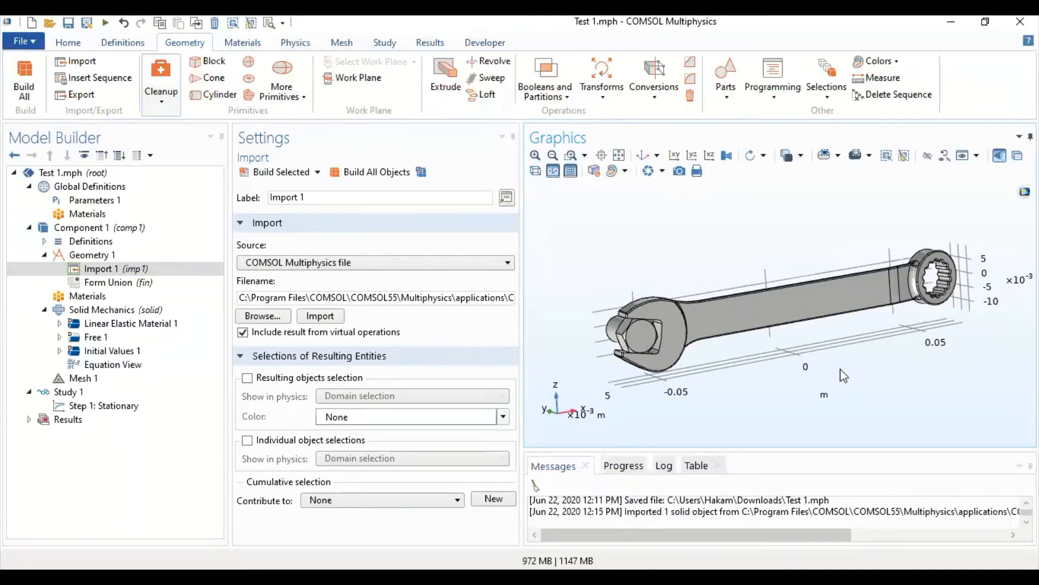
{"action": "left_click_drag", "start_coordinate": [582, 366], "coordinate": [762, 356]}
{"action": "left_click_drag", "start_coordinate": [959, 384], "coordinate": [897, 393]}
{"action": "left_click_drag", "start_coordinate": [699, 382], "coordinate": [663, 395]}
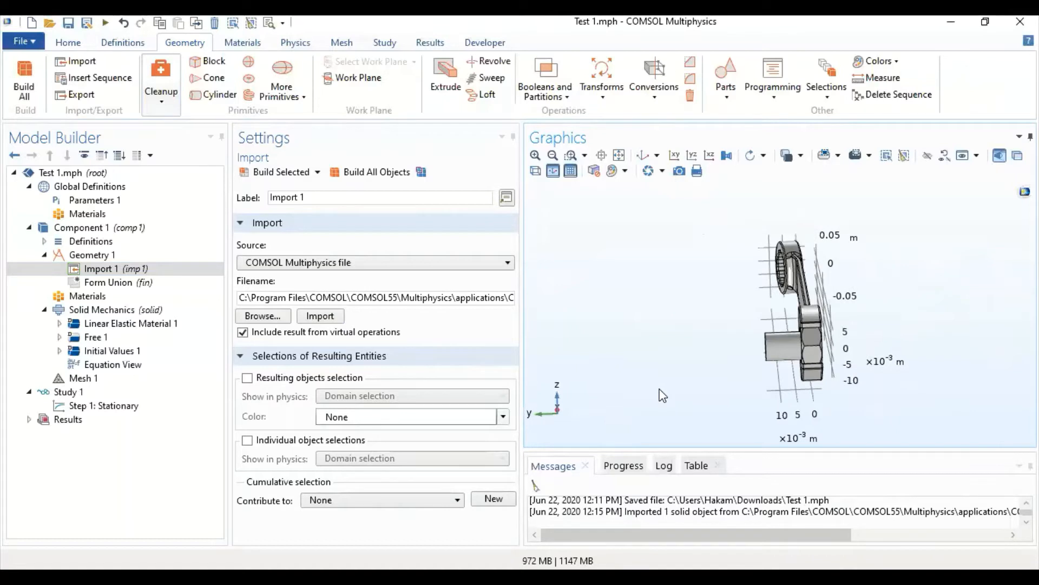
- Add the built-in material Structural steel from the material library to Component 1
{"action": "left_click", "coordinate": [98, 302]}
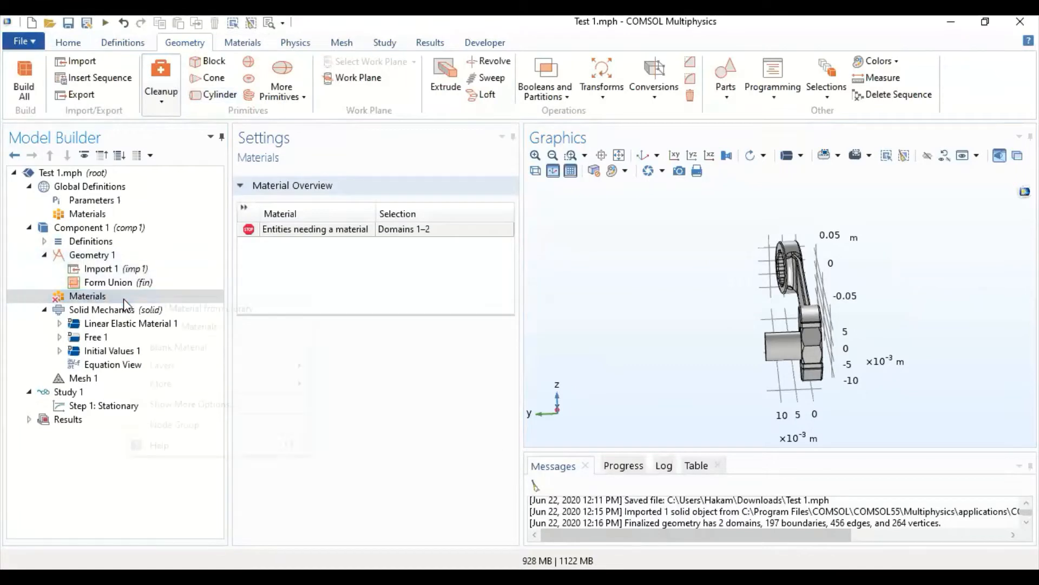
{"action": "right_click", "coordinate": [128, 297]}
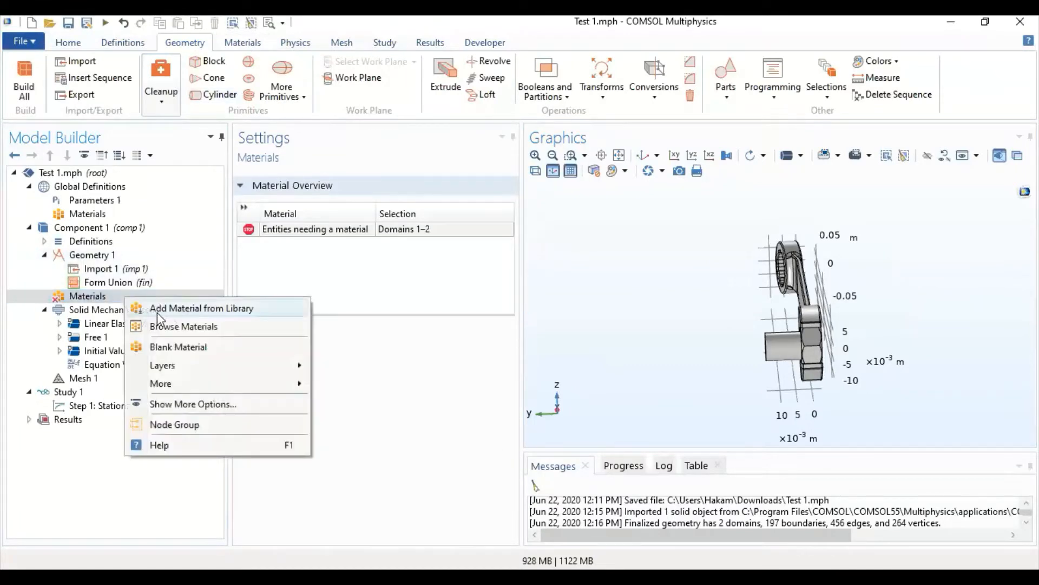
{"action": "left_click", "coordinate": [242, 313]}
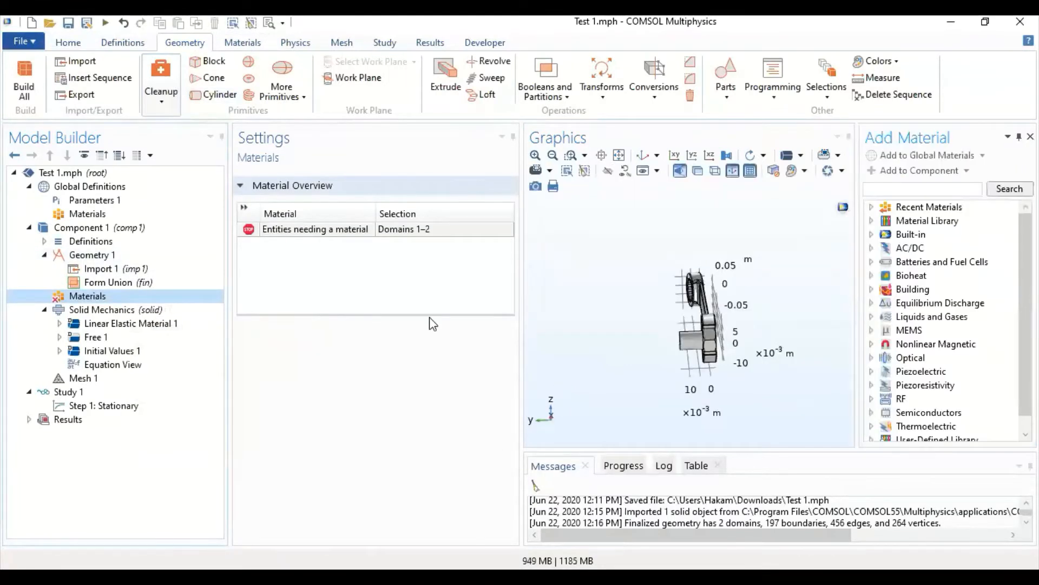
{"action": "left_click", "coordinate": [872, 234]}
{"action": "scroll", "coordinate": [970, 315], "scroll_direction": "down", "scroll_amount": 4}
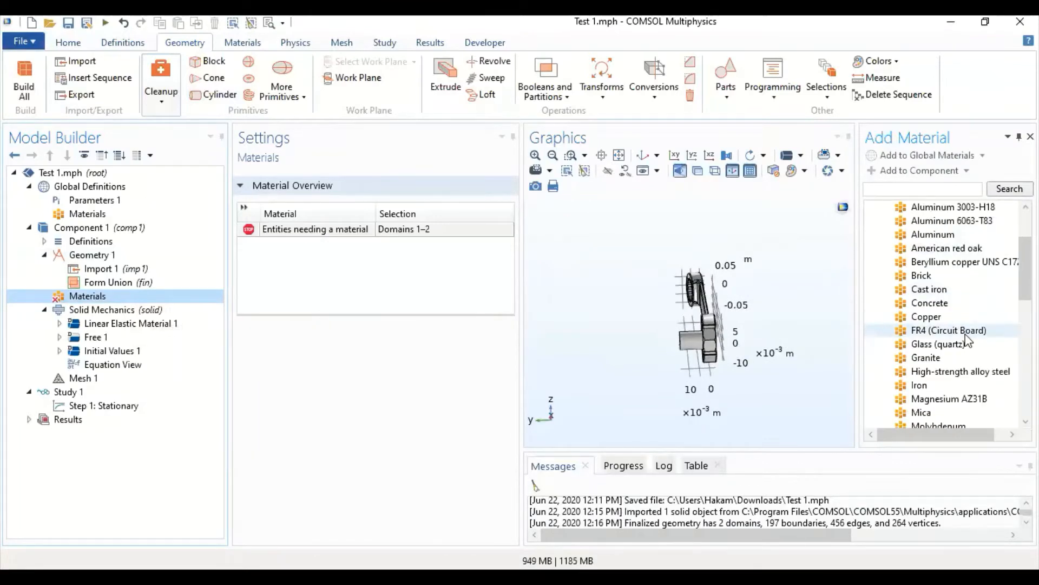
{"action": "scroll", "coordinate": [964, 369], "scroll_direction": "down", "scroll_amount": 1}
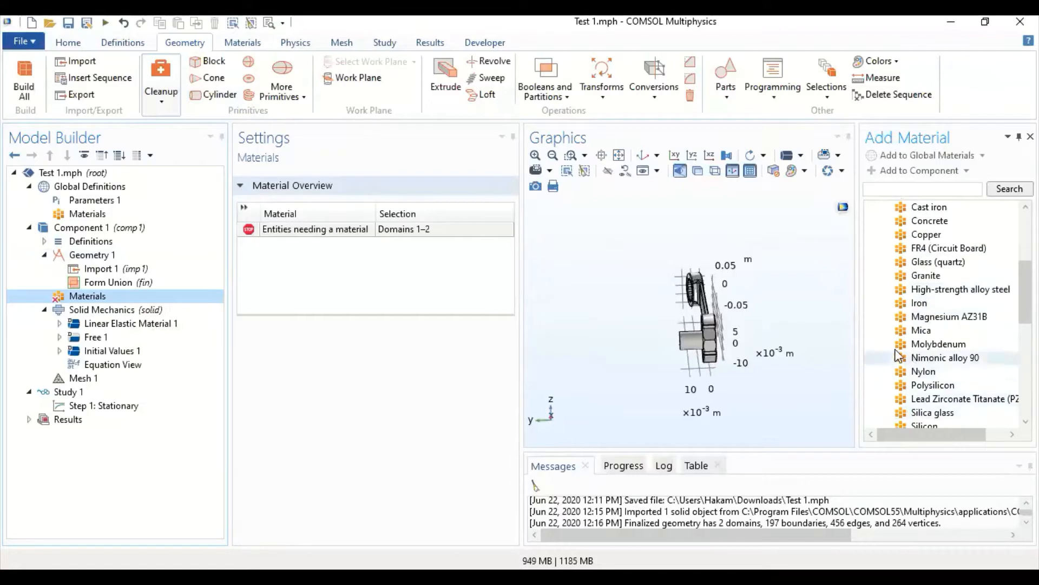
{"action": "scroll", "coordinate": [965, 359], "scroll_direction": "down", "scroll_amount": 2}
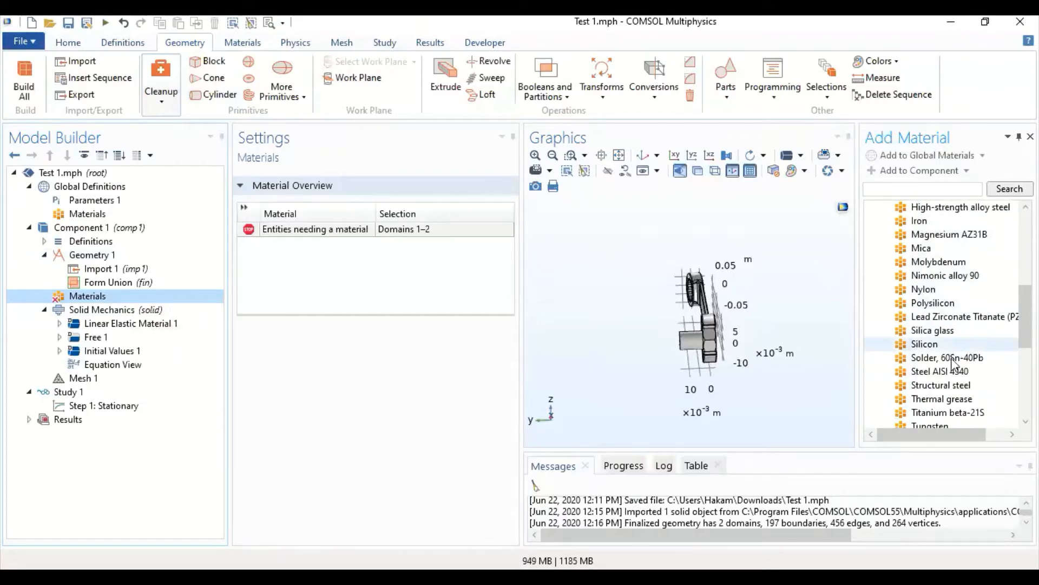
{"action": "left_click", "coordinate": [956, 385]}
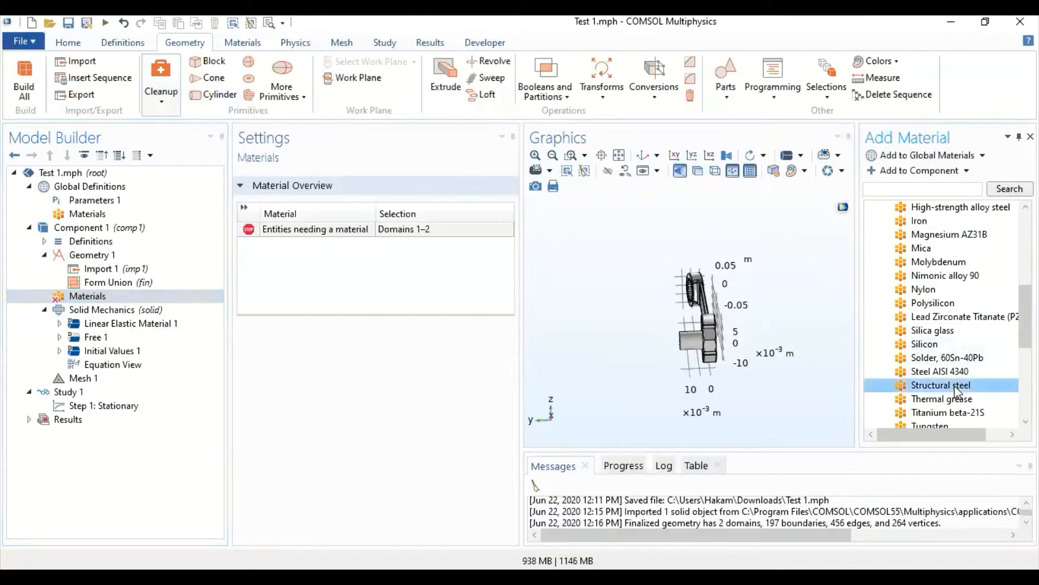
{"action": "double_click", "coordinate": [956, 385]}
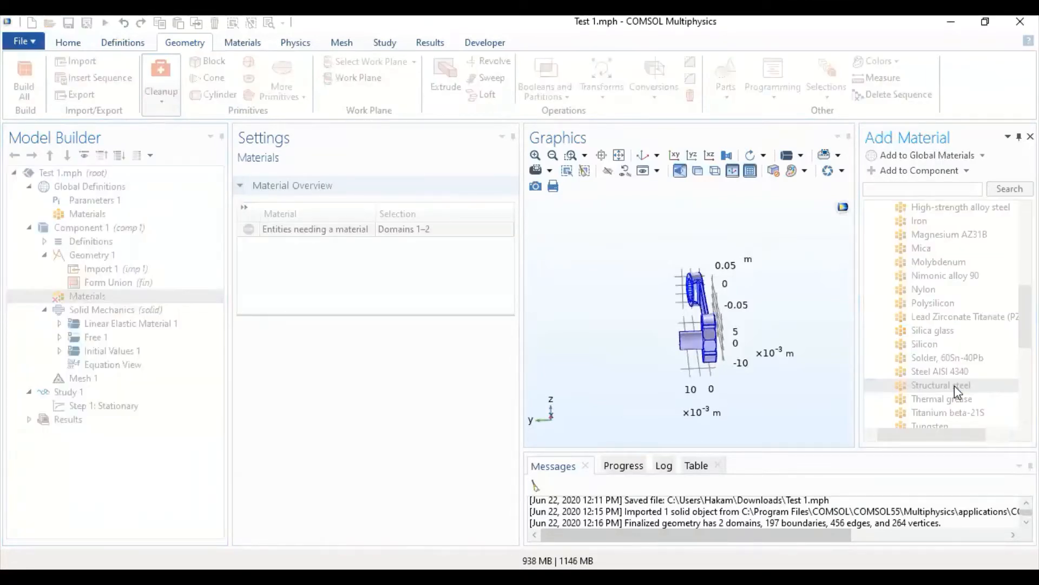
- Highlight domains 1 and 2 of the Structural steel selection to identify which part each one covers
{"action": "left_click_drag", "start_coordinate": [801, 361], "coordinate": [720, 356]}
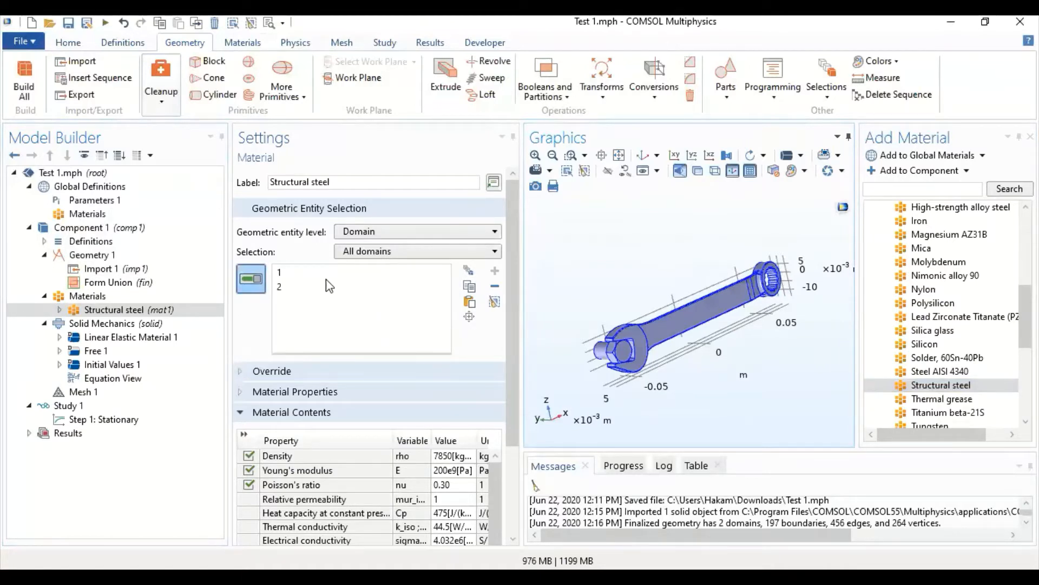
{"action": "left_click", "coordinate": [312, 272]}
{"action": "left_click", "coordinate": [296, 287]}
{"action": "left_click", "coordinate": [301, 273]}
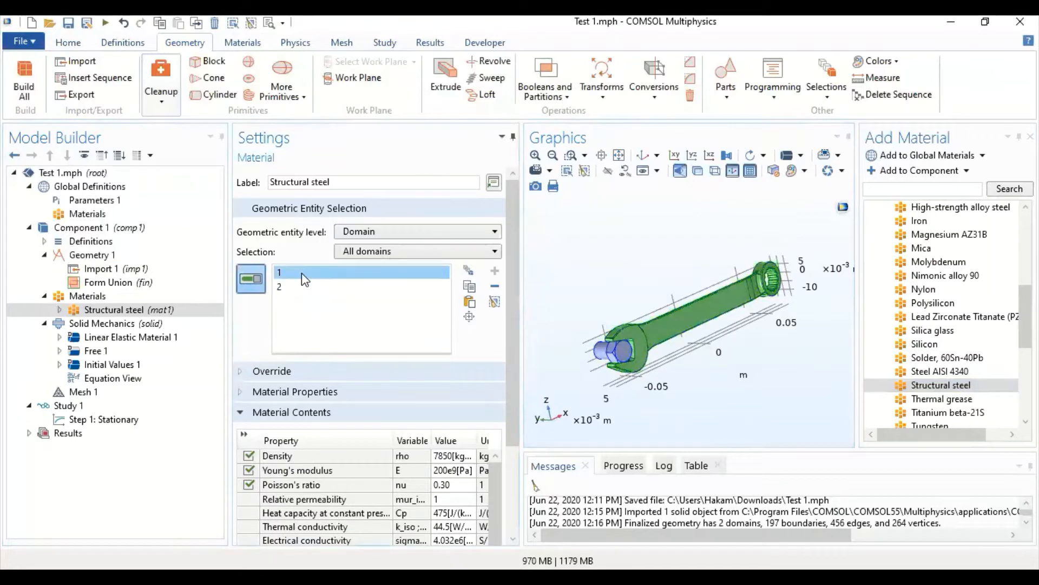
{"action": "left_click", "coordinate": [303, 287]}
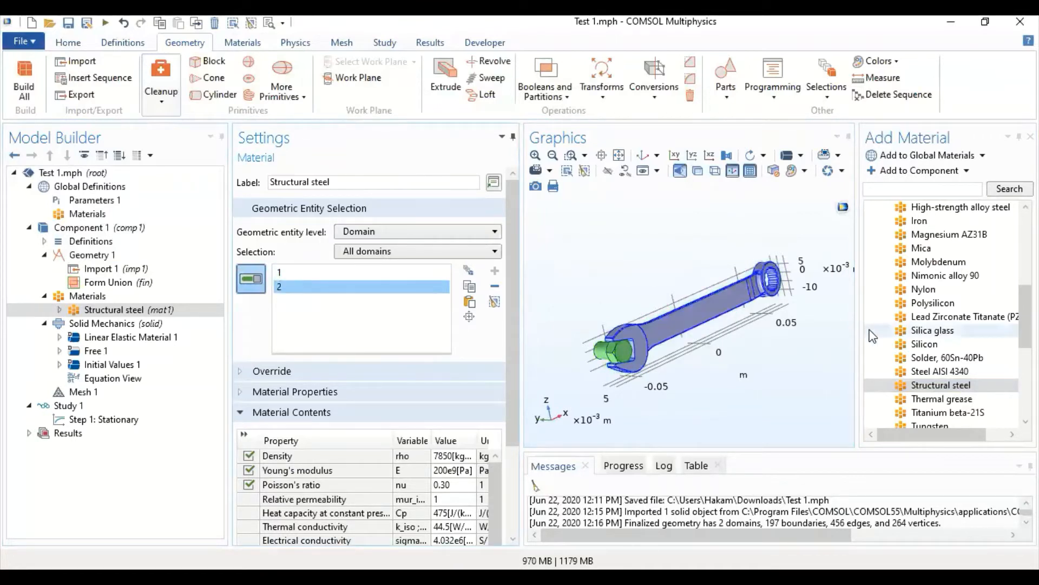
- Add the built-in material Titanium beta-21S to Component 1 and assign it to the bolt domain
{"action": "left_click", "coordinate": [914, 385]}
{"action": "scroll", "coordinate": [925, 382], "scroll_direction": "down", "scroll_amount": 1}
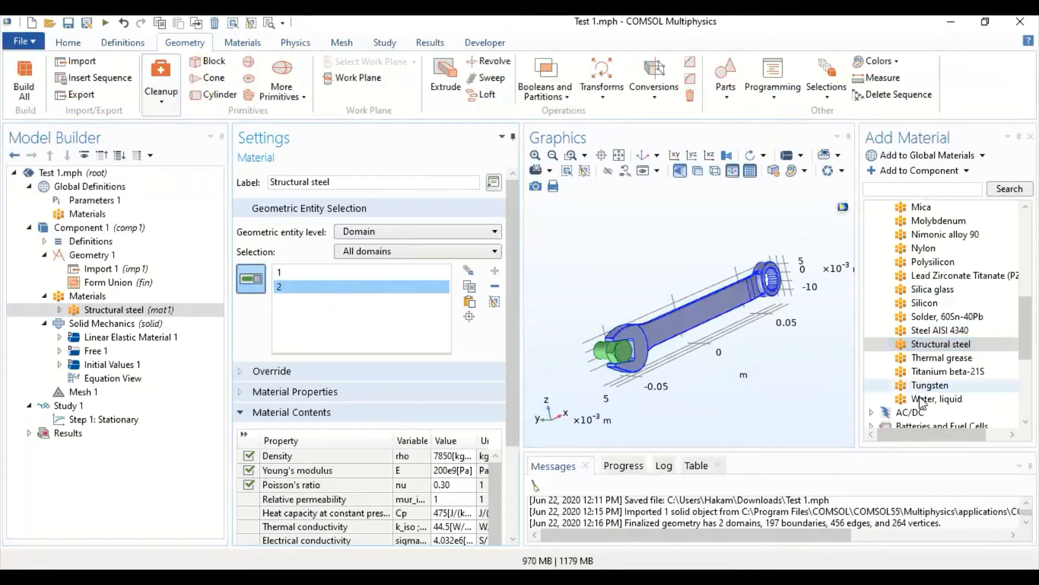
{"action": "left_click", "coordinate": [937, 373]}
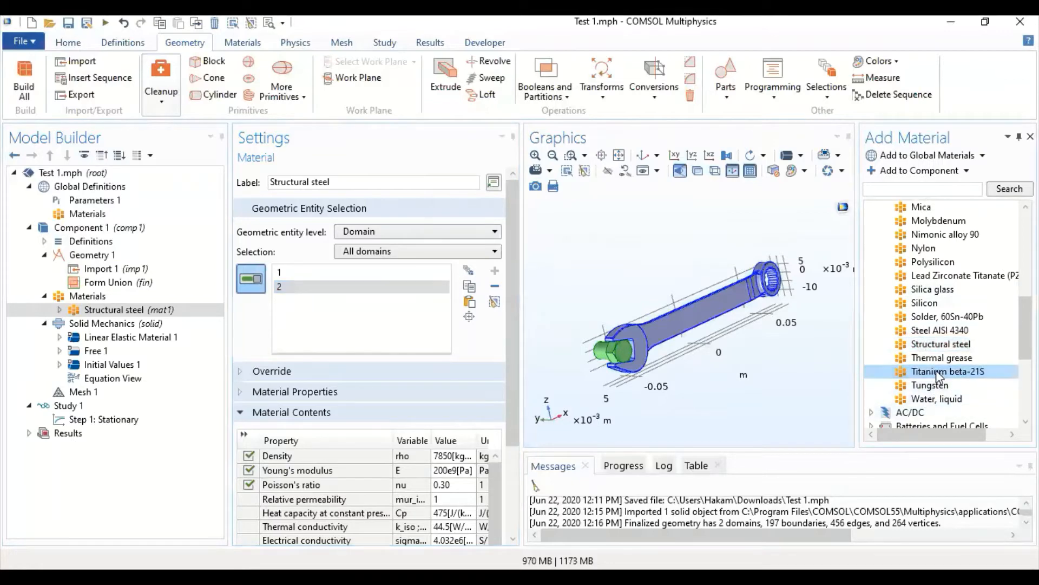
{"action": "double_click", "coordinate": [937, 371]}
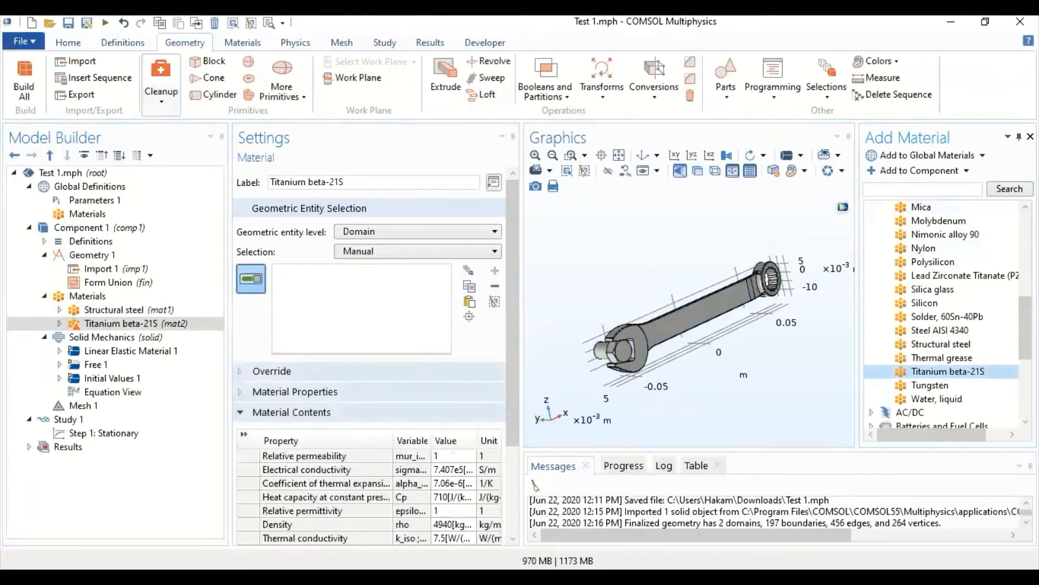
{"action": "left_click", "coordinate": [1030, 136]}
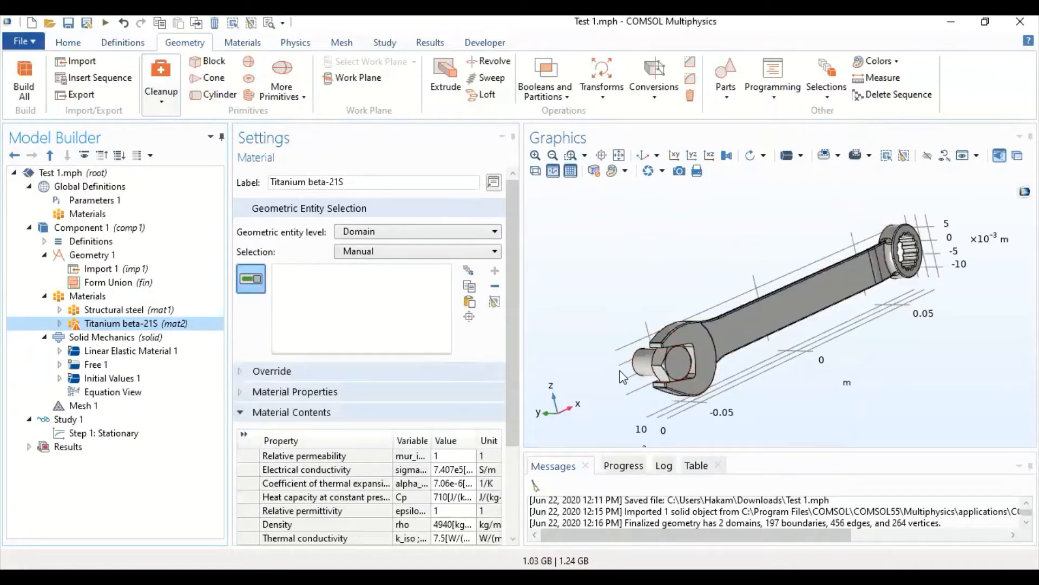
{"action": "left_click", "coordinate": [649, 365]}
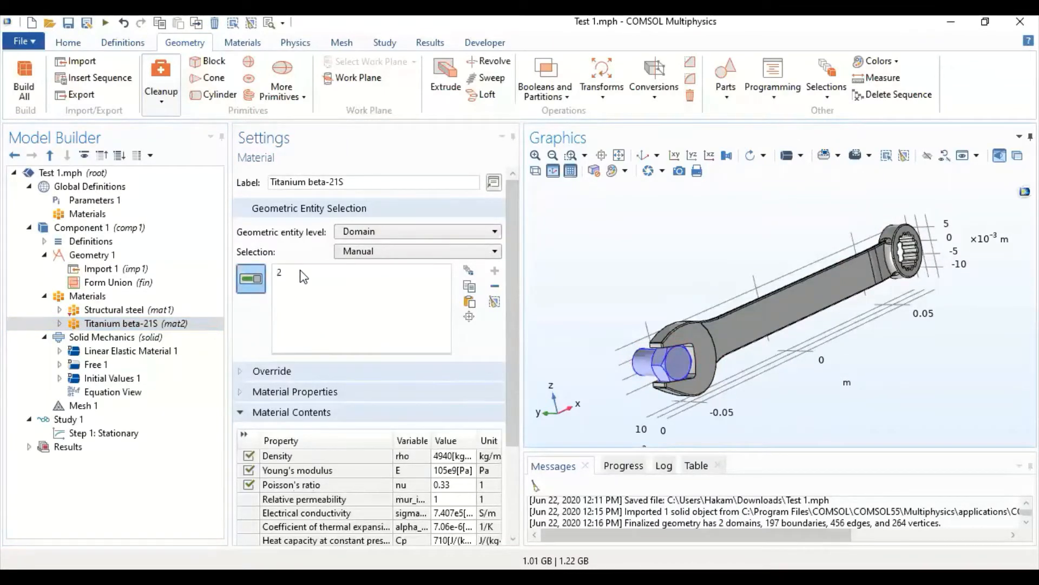
- Review the domain selections and material properties of Structural steel and Titanium beta-21S
{"action": "left_click", "coordinate": [136, 312]}
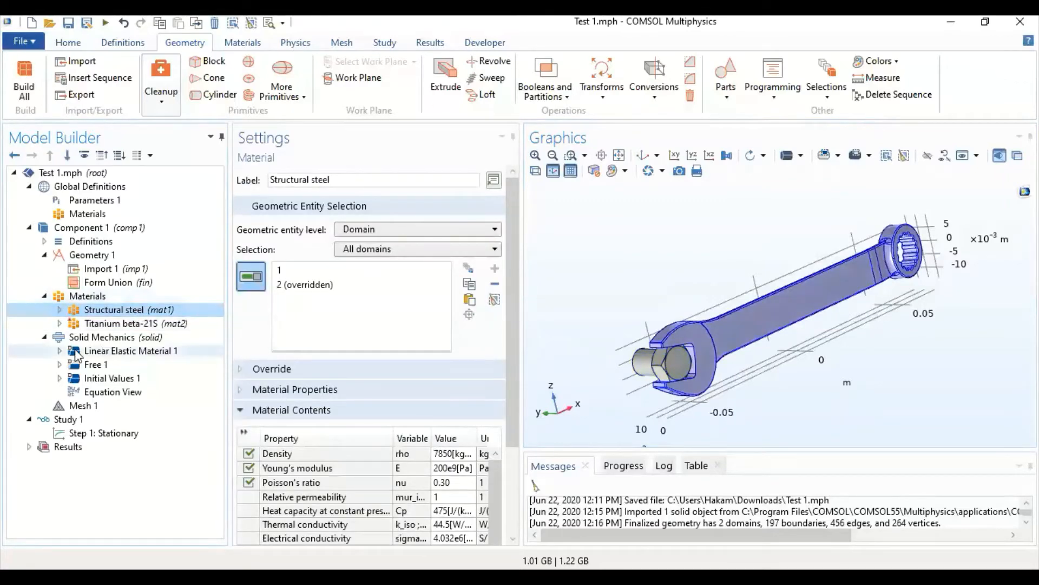
{"action": "left_click", "coordinate": [115, 322]}
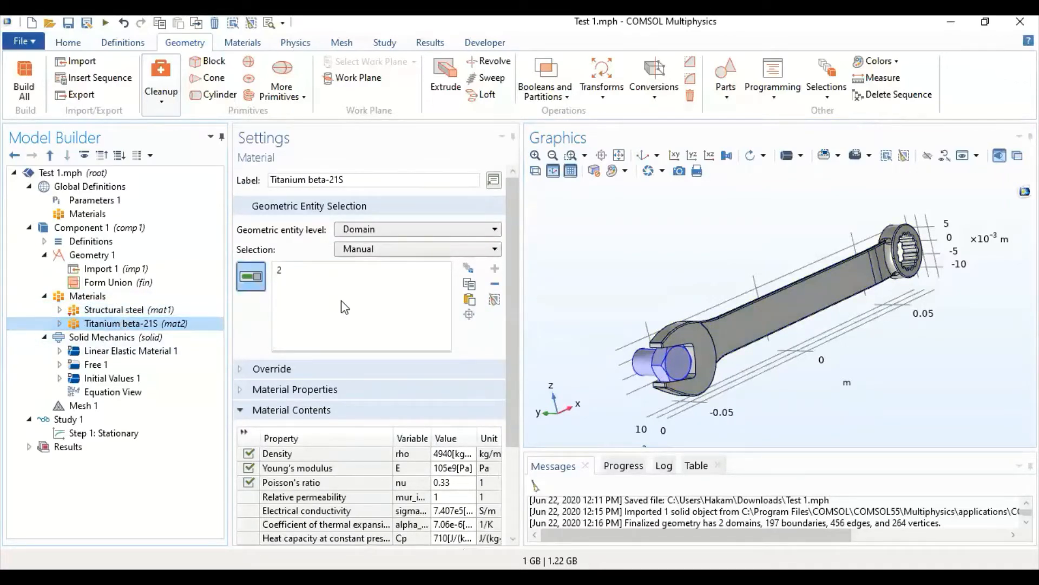
{"action": "left_click", "coordinate": [162, 310]}
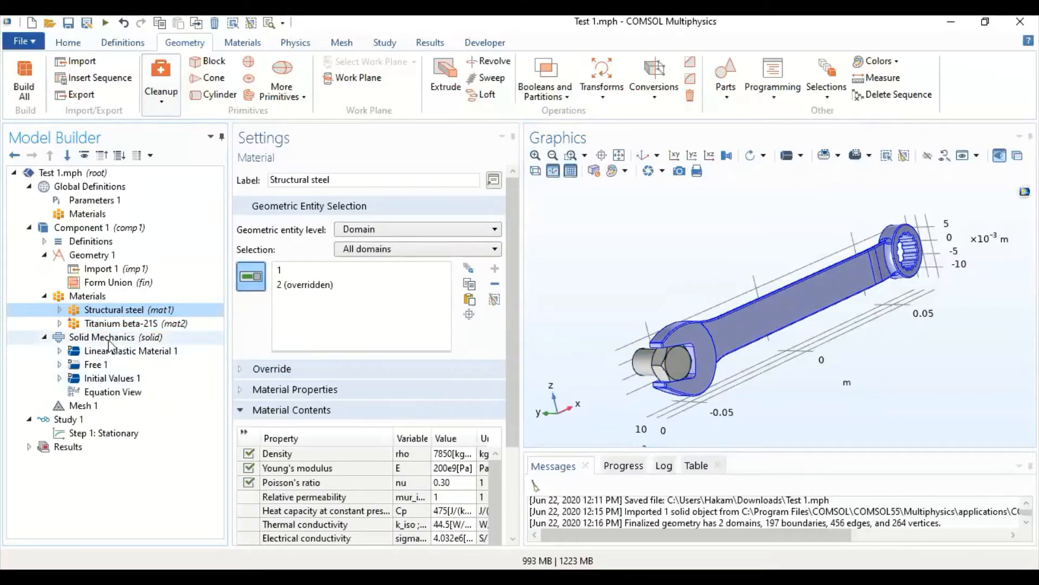
{"action": "left_click", "coordinate": [257, 333]}
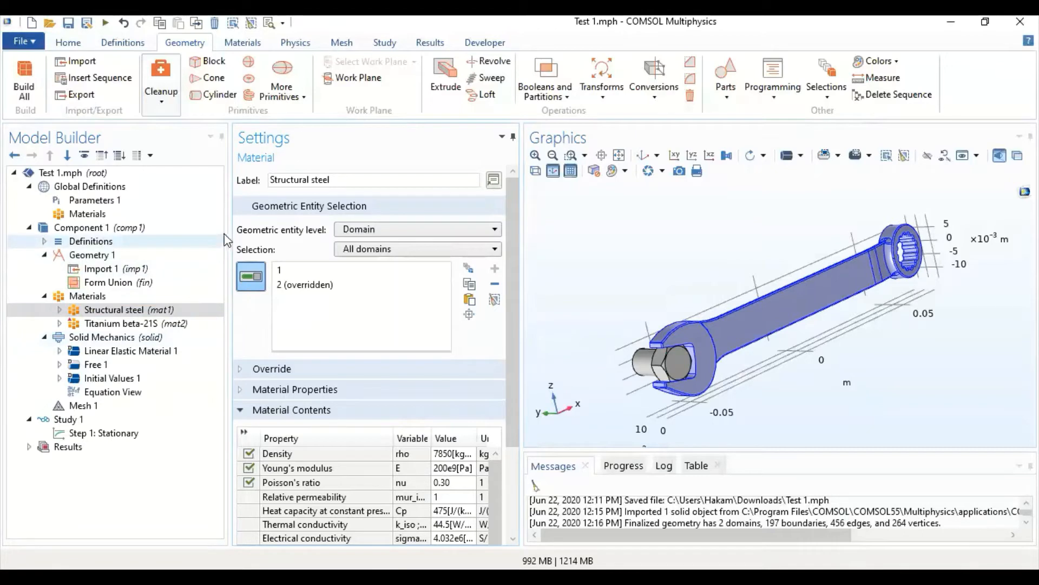
{"action": "left_click", "coordinate": [242, 44]}
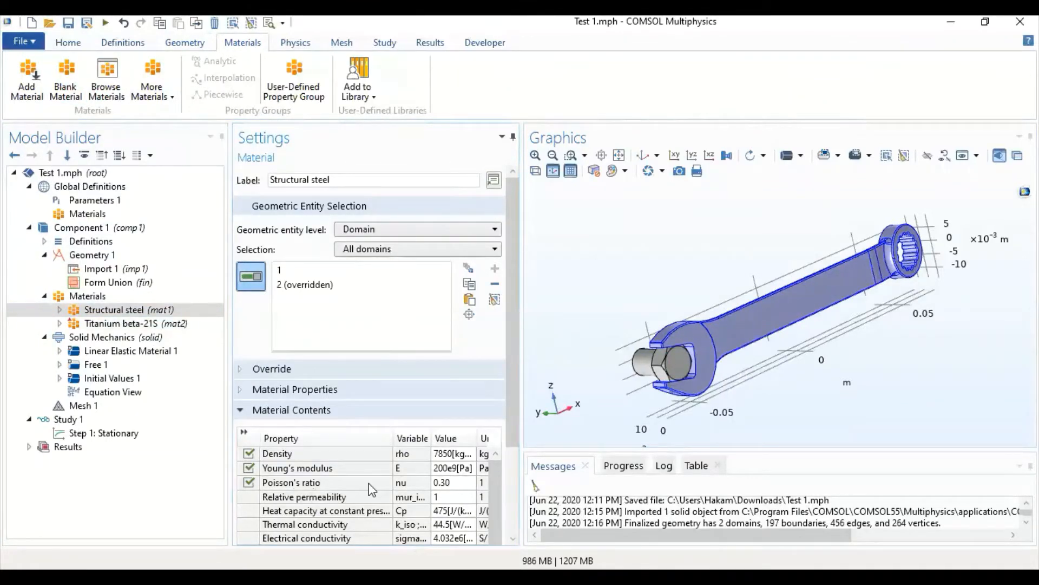
- Review the density and Young's modulus values in the Structural steel material contents
{"action": "scroll", "coordinate": [360, 480], "scroll_direction": "down", "scroll_amount": 1}
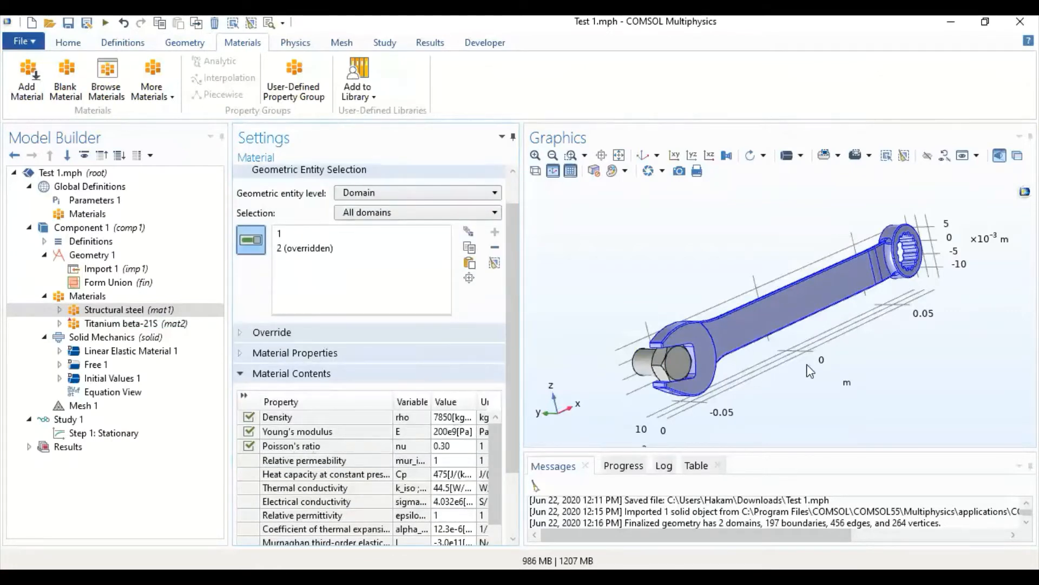
{"action": "left_click", "coordinate": [465, 418]}
{"action": "left_click", "coordinate": [447, 433]}
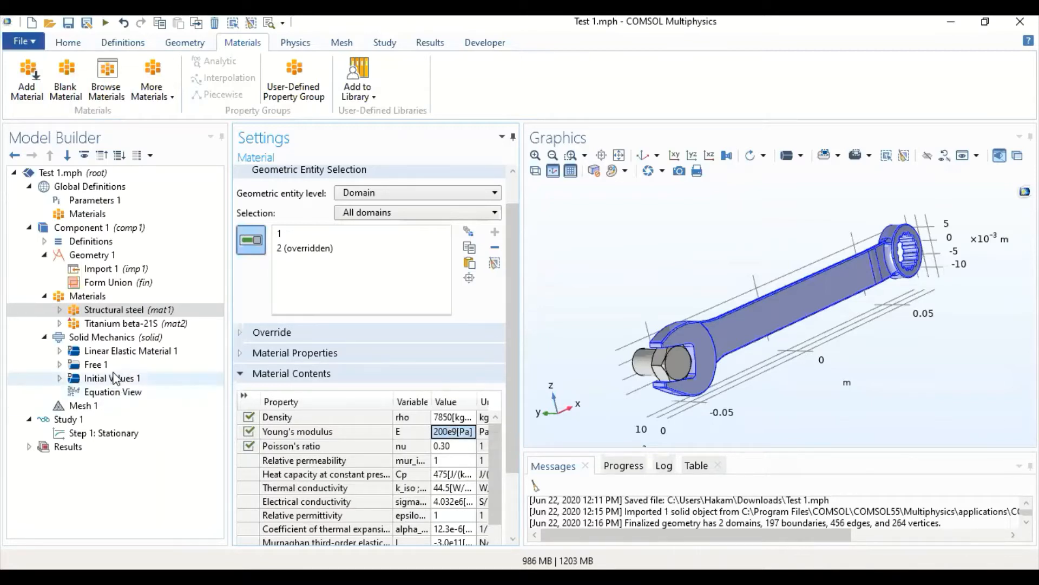
- Add a Fixed Constraint boundary condition to Solid Mechanics and assign it to the end face of the bolt's shank, boundary 35
{"action": "left_click", "coordinate": [111, 340]}
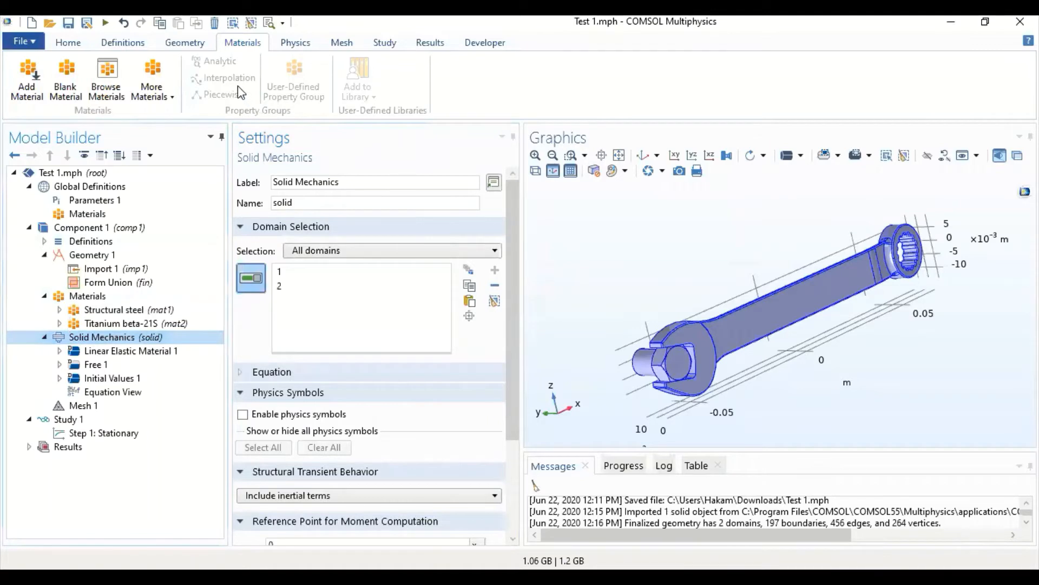
{"action": "scroll", "coordinate": [254, 47], "scroll_direction": "down", "scroll_amount": 1}
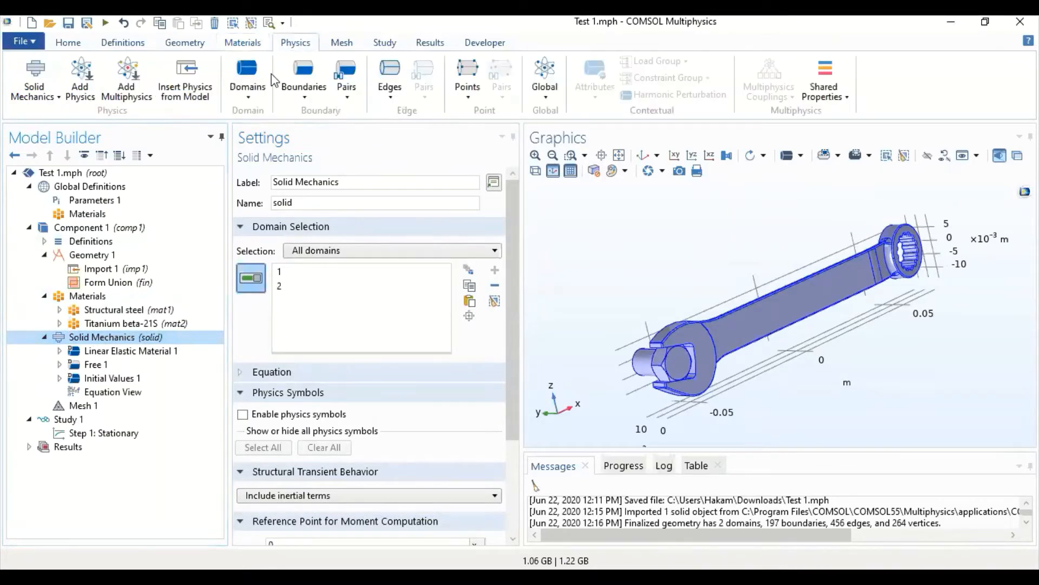
{"action": "left_click", "coordinate": [295, 82]}
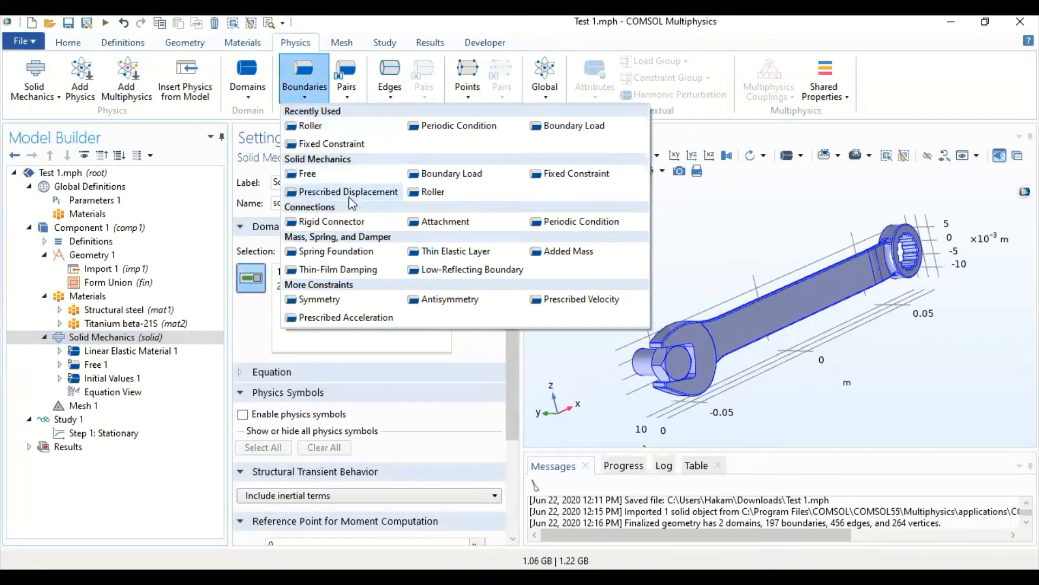
{"action": "left_click", "coordinate": [566, 174]}
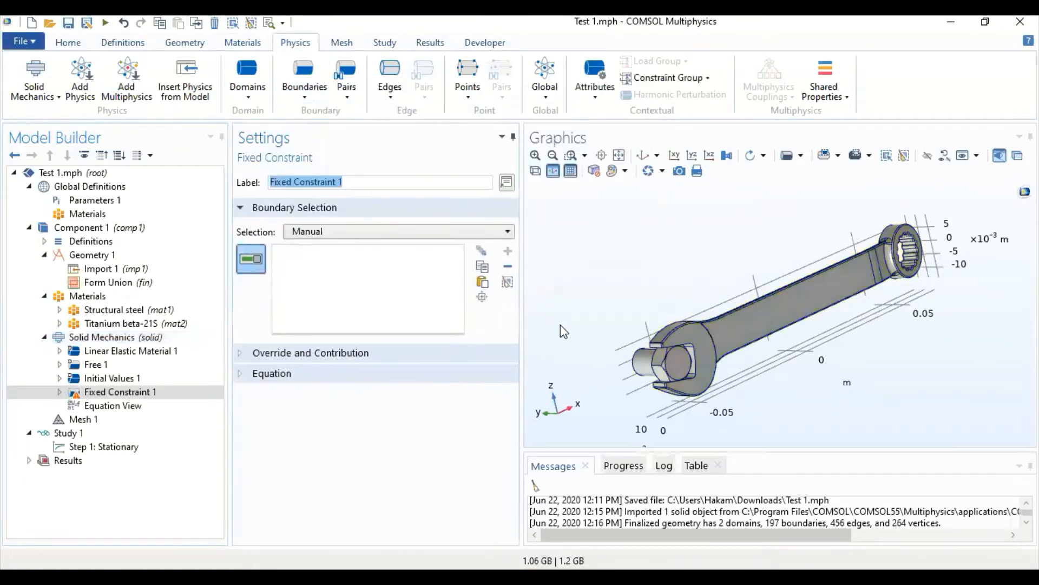
{"action": "left_click_drag", "start_coordinate": [554, 359], "coordinate": [696, 362]}
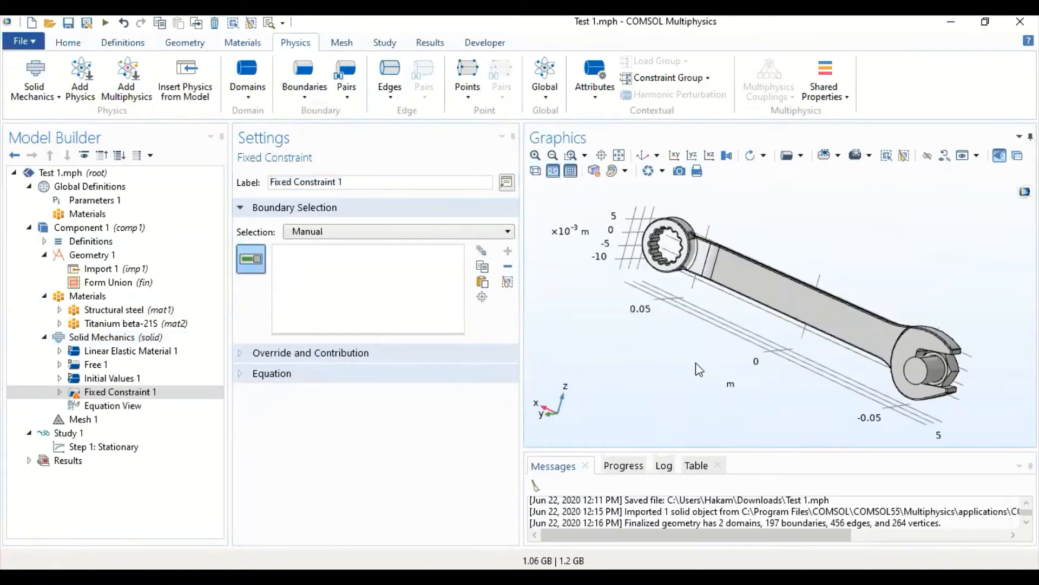
{"action": "left_click", "coordinate": [917, 369]}
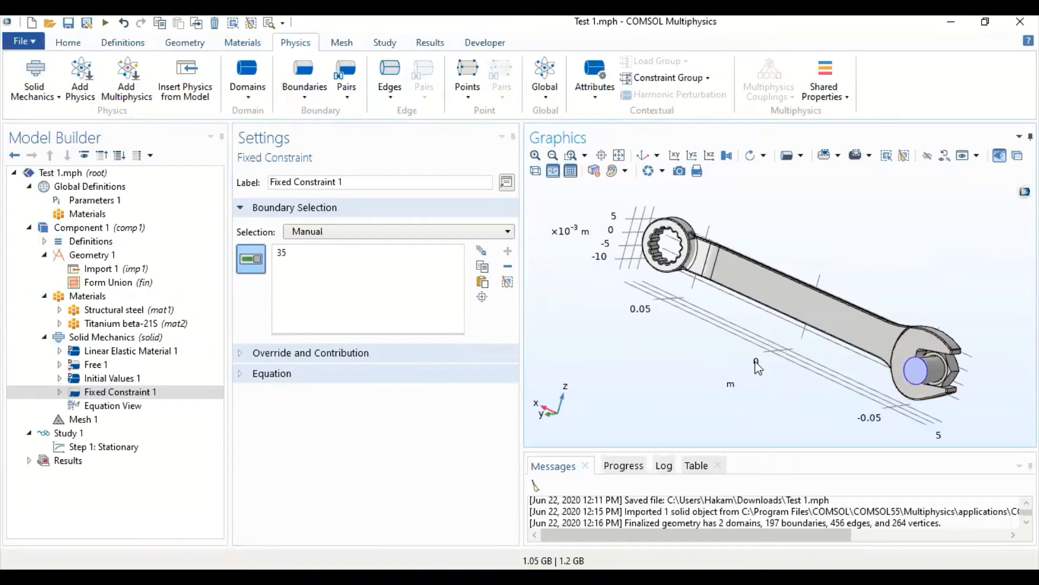
{"action": "left_click_drag", "start_coordinate": [753, 366], "coordinate": [608, 352]}
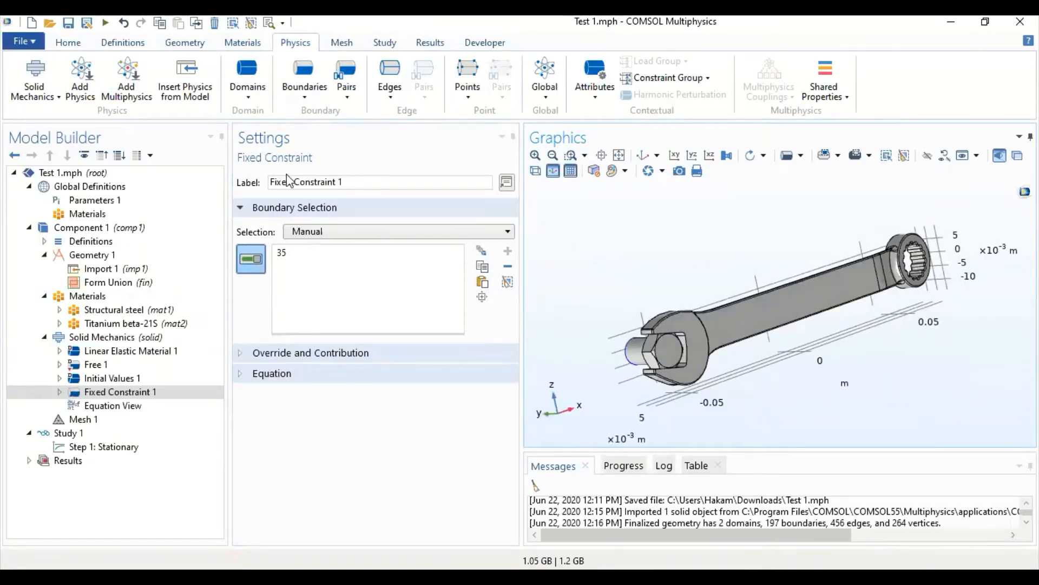
- Add a Boundary Load on the upper outer face of the wrench's ring end, boundary 111, and restore the default view
{"action": "left_click", "coordinate": [300, 92]}
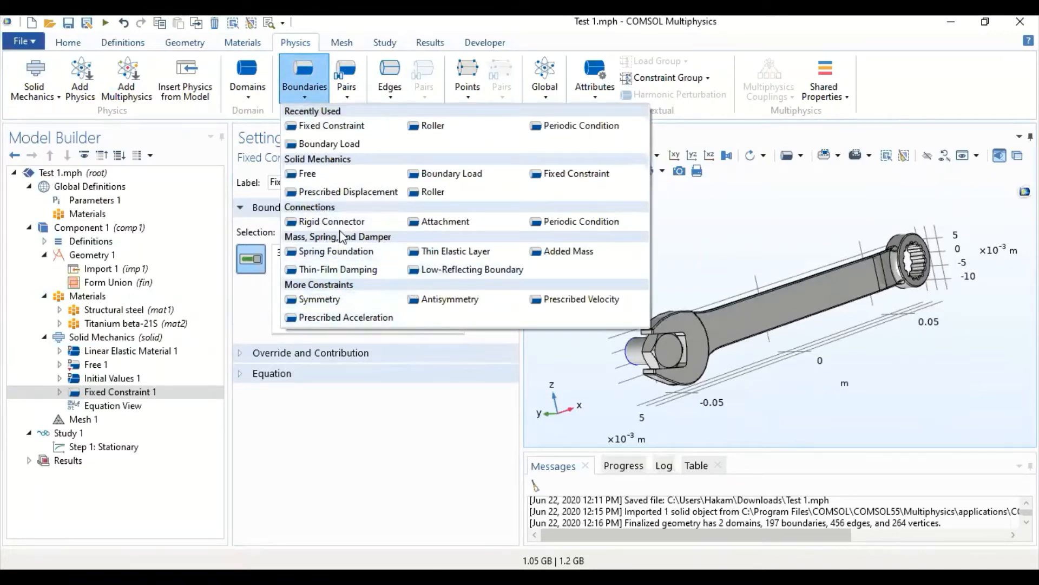
{"action": "left_click", "coordinate": [375, 148]}
{"action": "left_click_drag", "start_coordinate": [704, 211], "coordinate": [744, 253]}
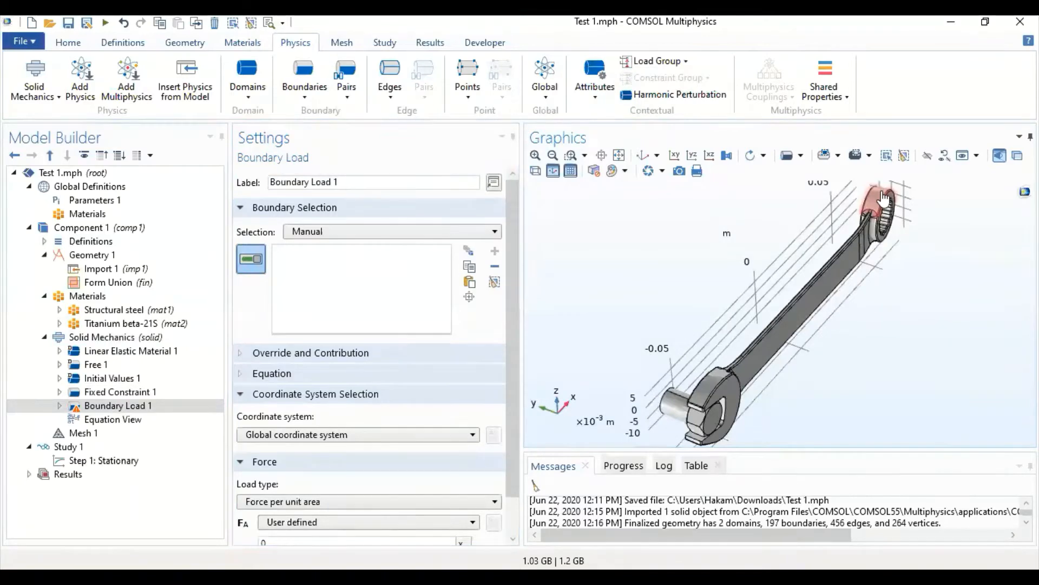
{"action": "left_click", "coordinate": [883, 199]}
{"action": "left_click_drag", "start_coordinate": [926, 372], "coordinate": [881, 388]}
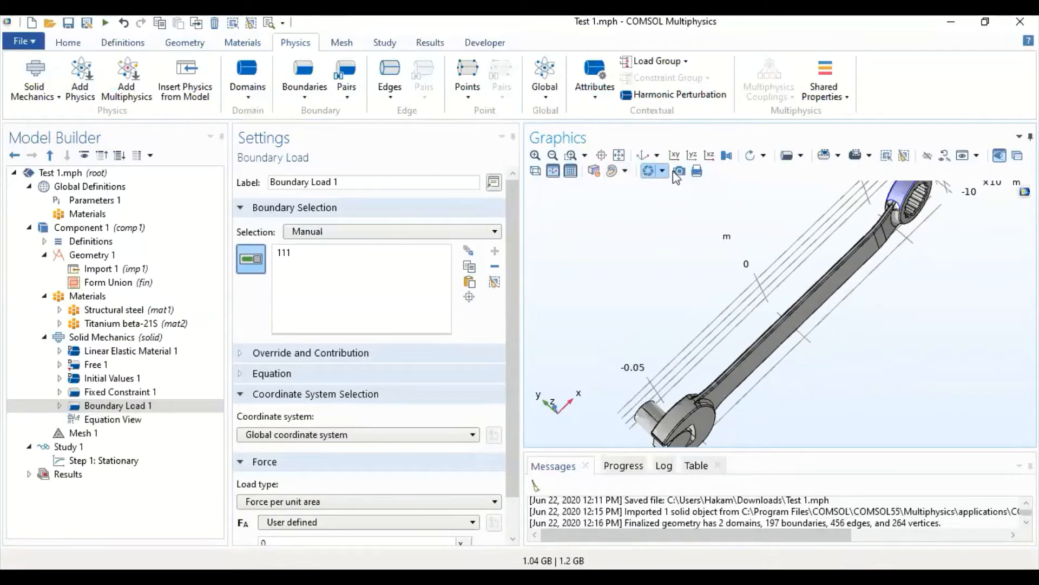
{"action": "left_click", "coordinate": [618, 155]}
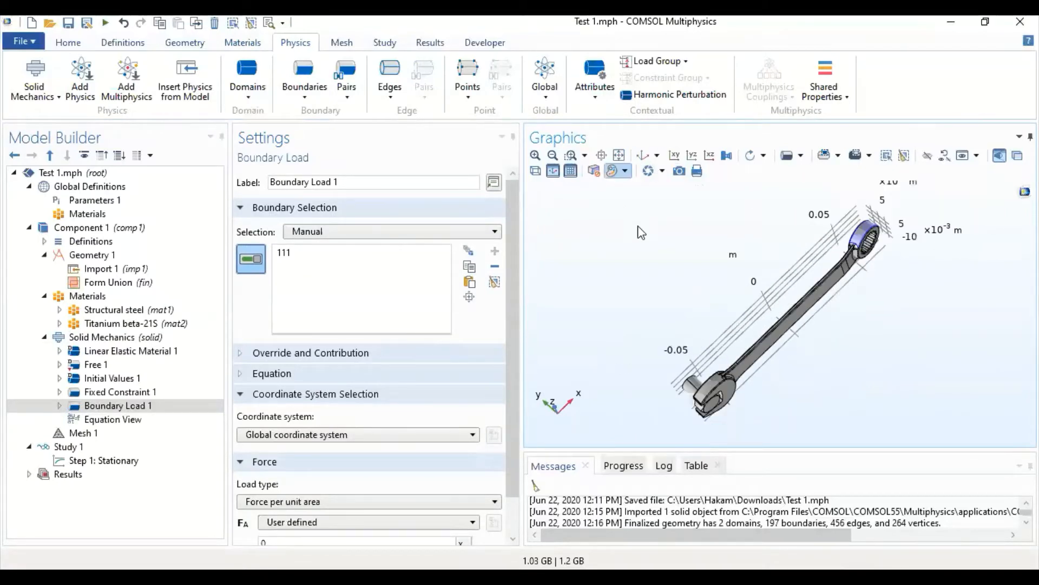
{"action": "left_click", "coordinate": [643, 157]}
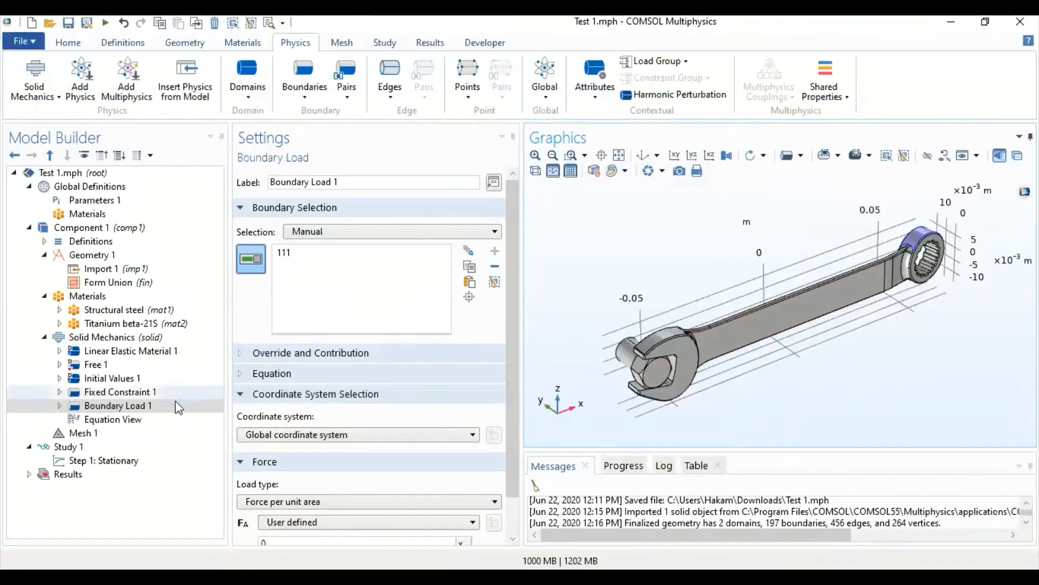
- Change the boundary load's type to Total force and set its z component to -F1
{"action": "scroll", "coordinate": [325, 410], "scroll_direction": "down", "scroll_amount": 2}
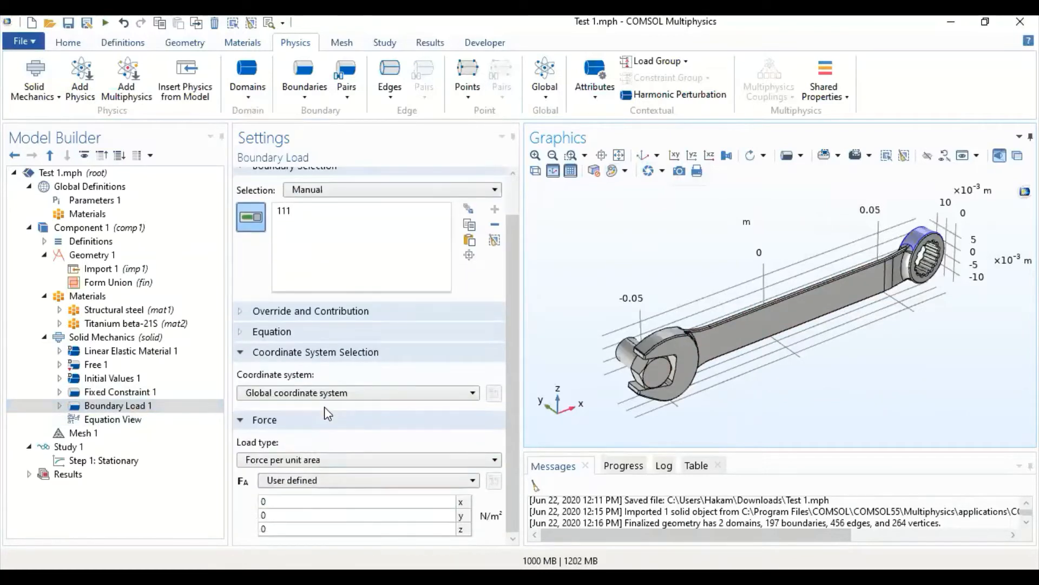
{"action": "left_click", "coordinate": [297, 464]}
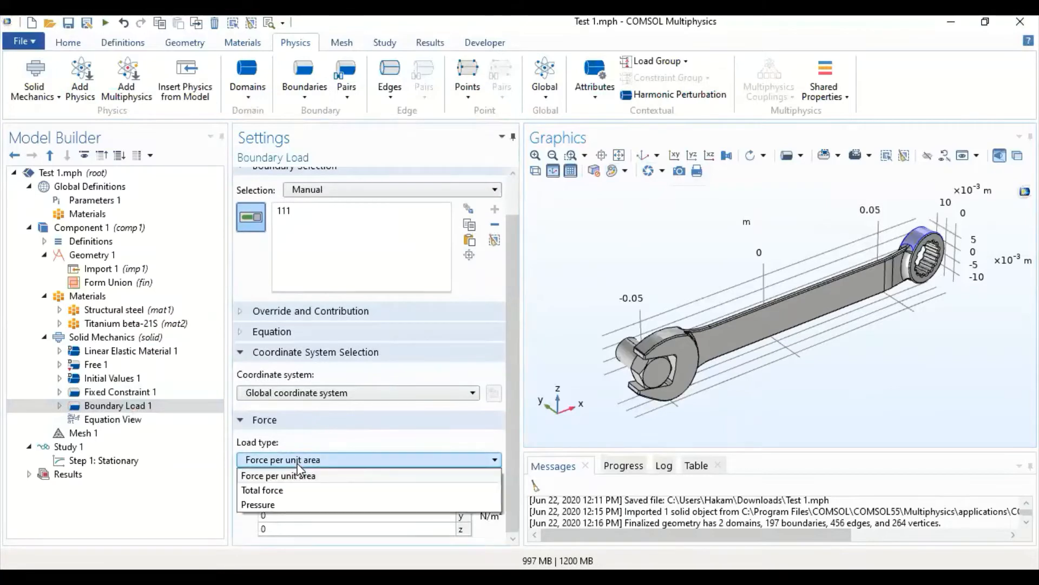
{"action": "left_click", "coordinate": [273, 490]}
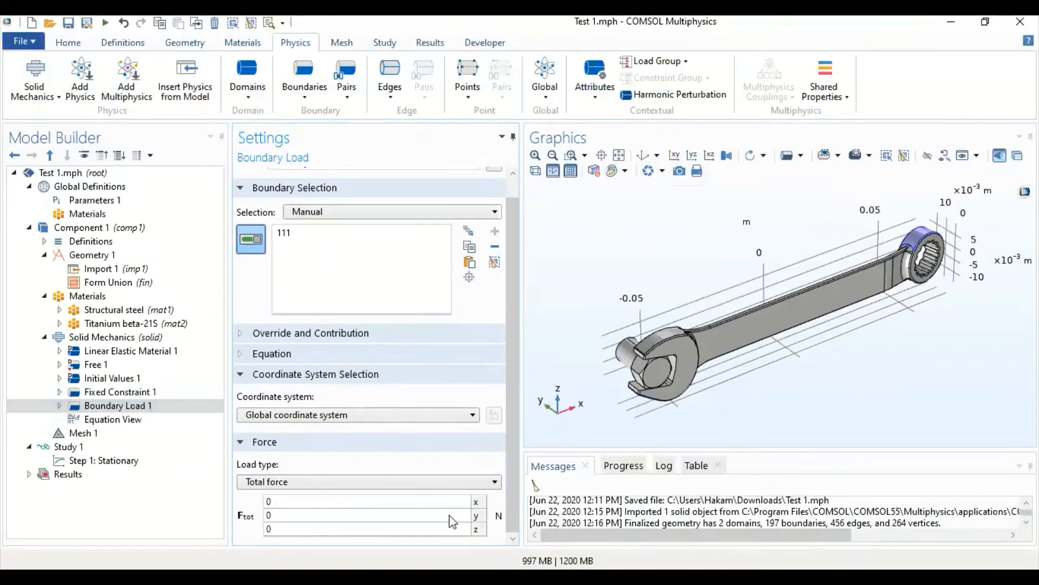
{"action": "left_click", "coordinate": [433, 531]}
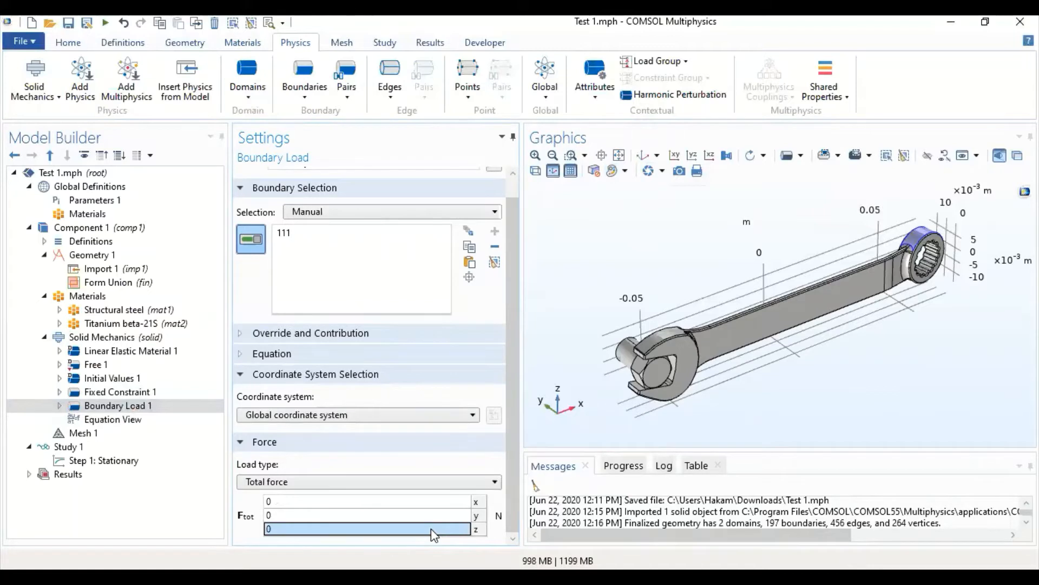
{"action": "type", "text": "-"}
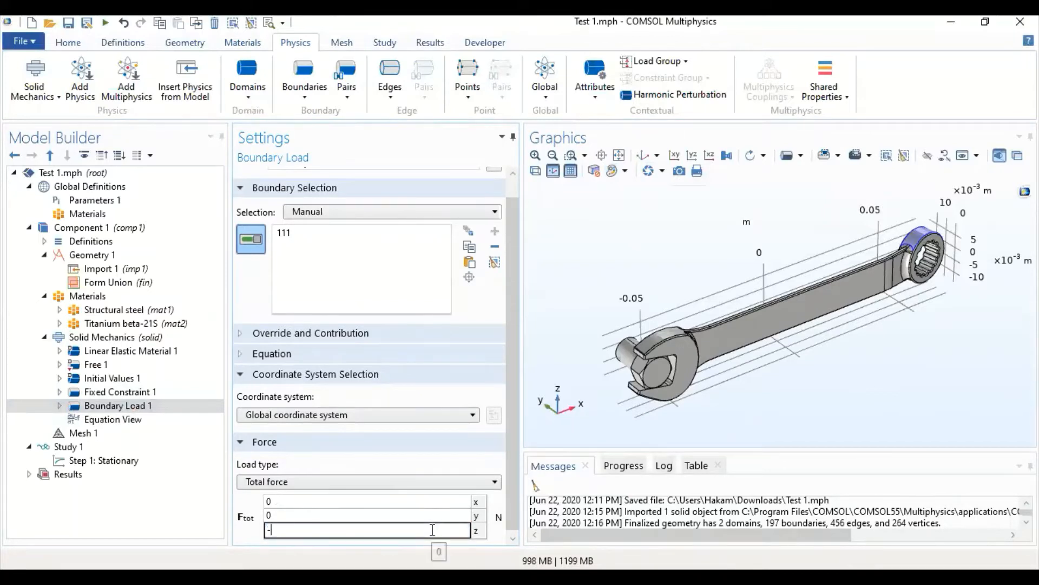
{"action": "type", "text": "F1"}
{"action": "key", "text": "Return"}
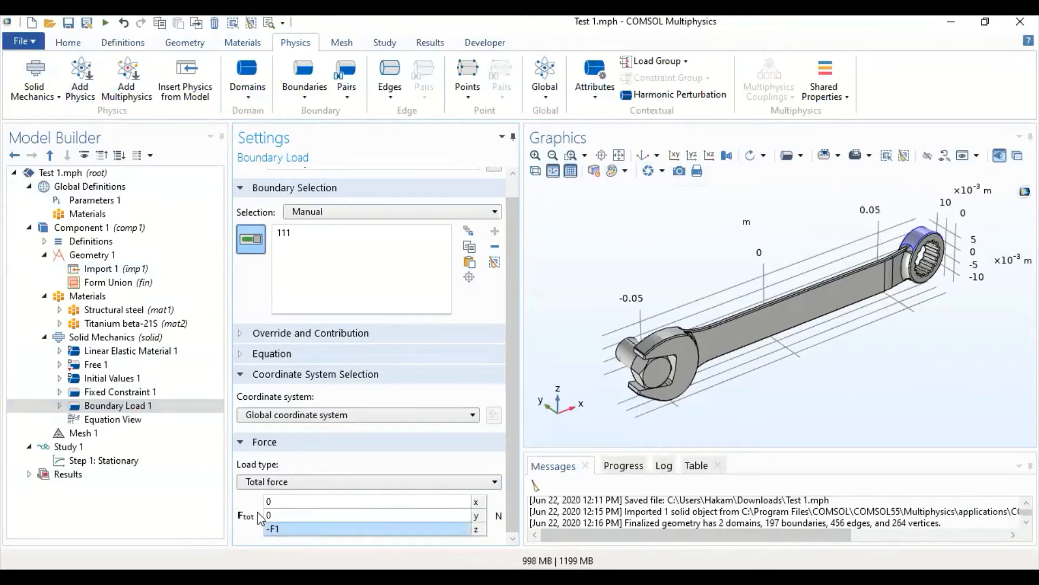
- Set the physics-controlled mesh element size to Finer and build the whole mesh
{"action": "left_click", "coordinate": [116, 433]}
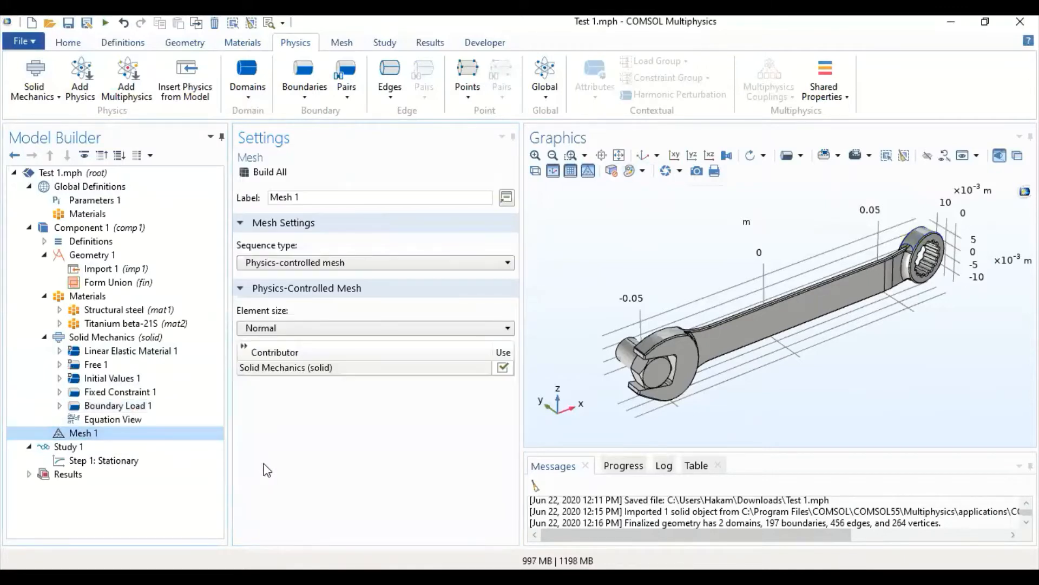
{"action": "left_click", "coordinate": [280, 327]}
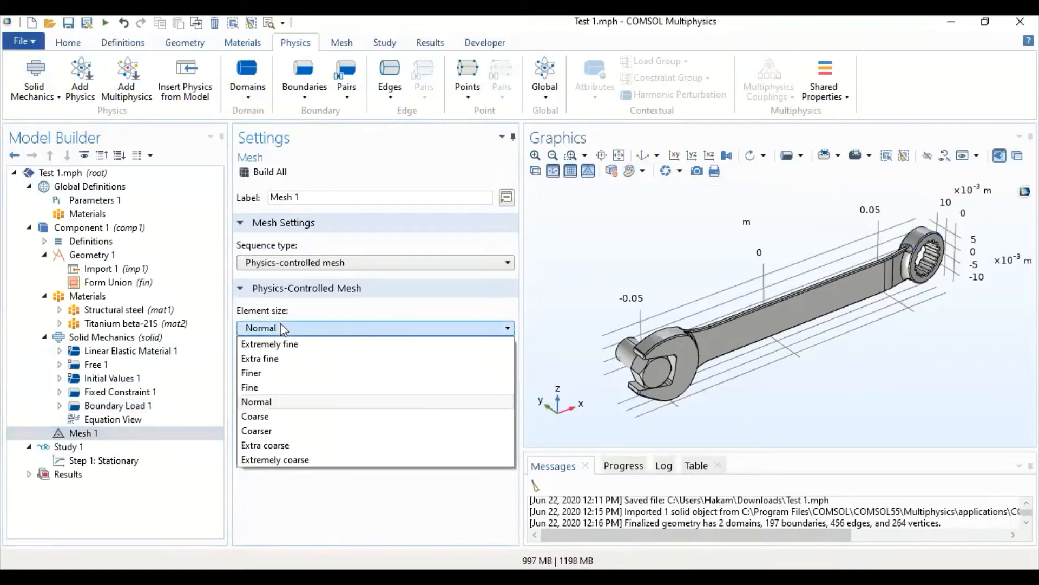
{"action": "left_click", "coordinate": [270, 374]}
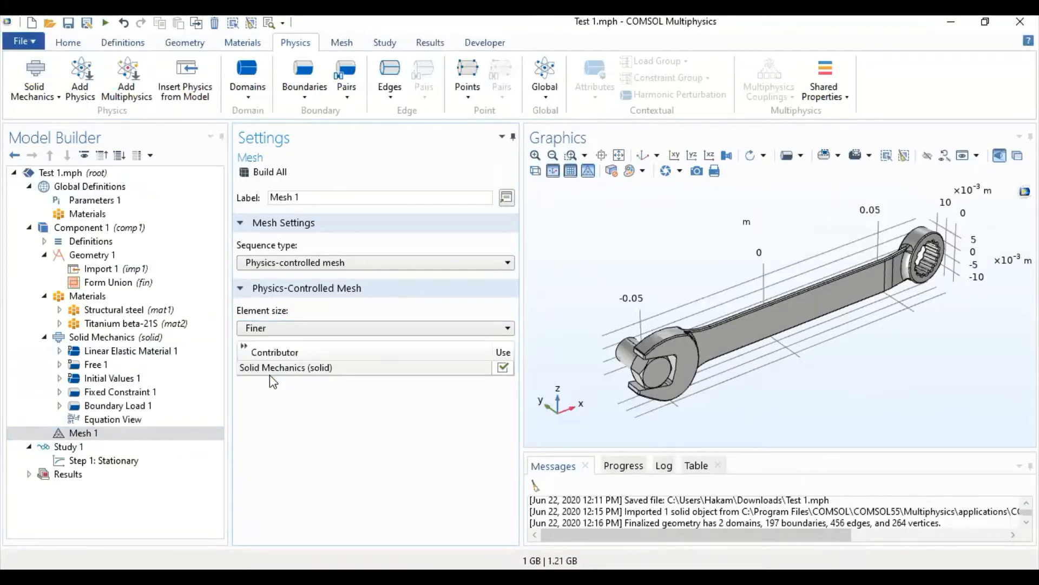
{"action": "left_click", "coordinate": [277, 174]}
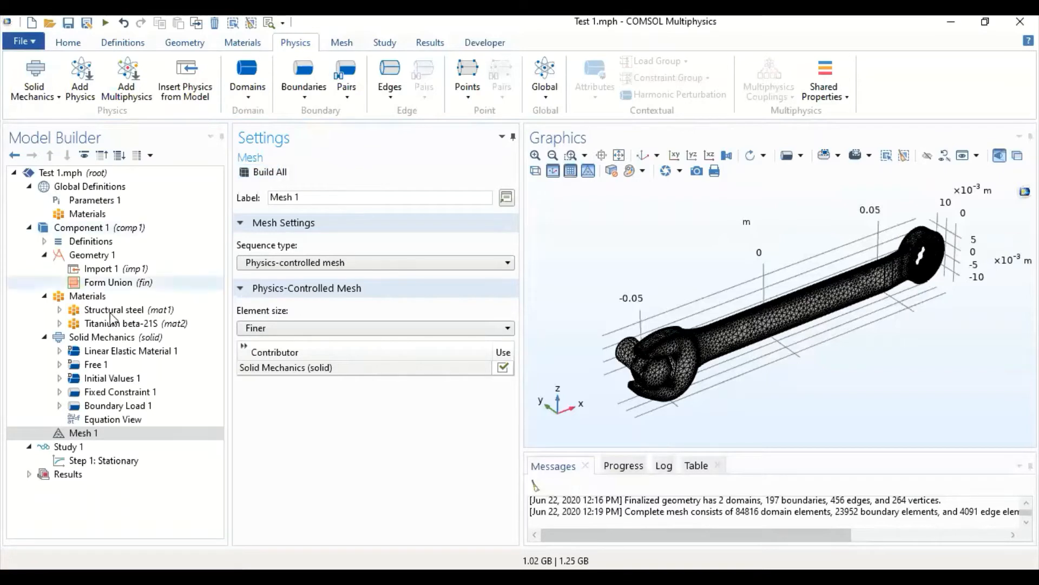
- Compute the stationary study and inspect the von Mises stress plot of the wrench from the front
{"action": "left_click", "coordinate": [115, 461]}
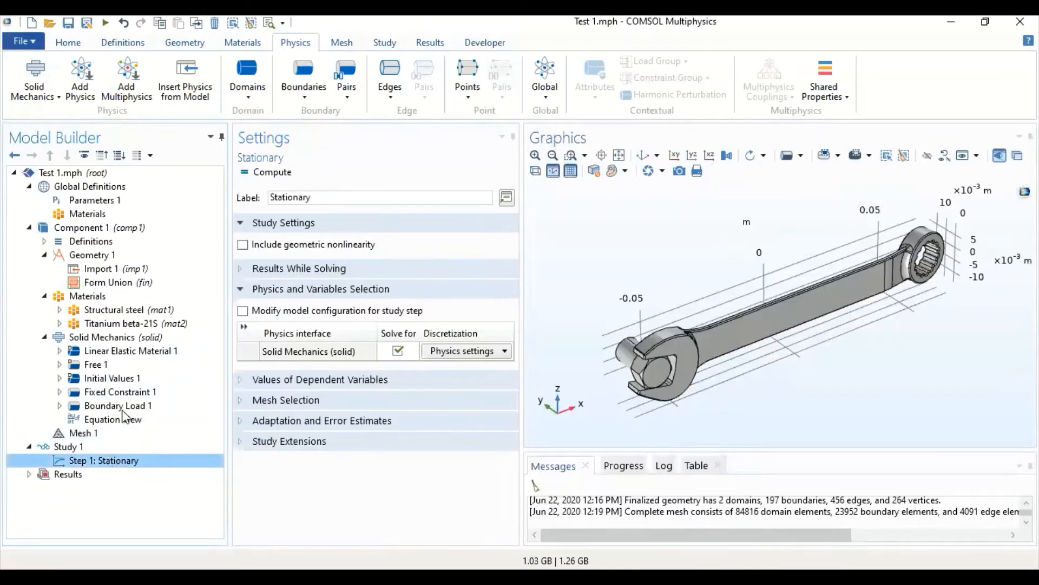
{"action": "left_click", "coordinate": [273, 174]}
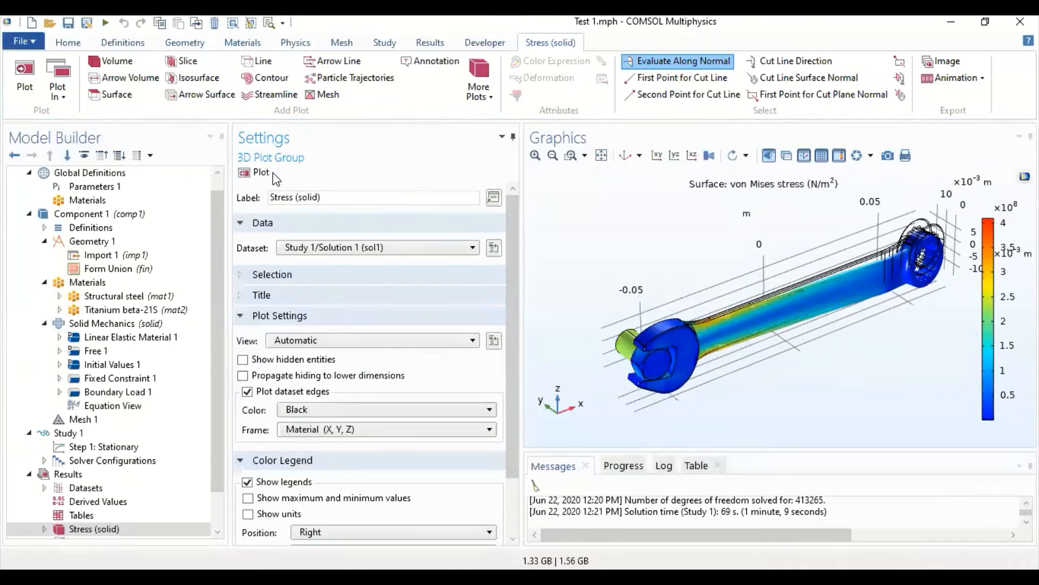
{"action": "scroll", "coordinate": [181, 250], "scroll_direction": "down", "scroll_amount": 1}
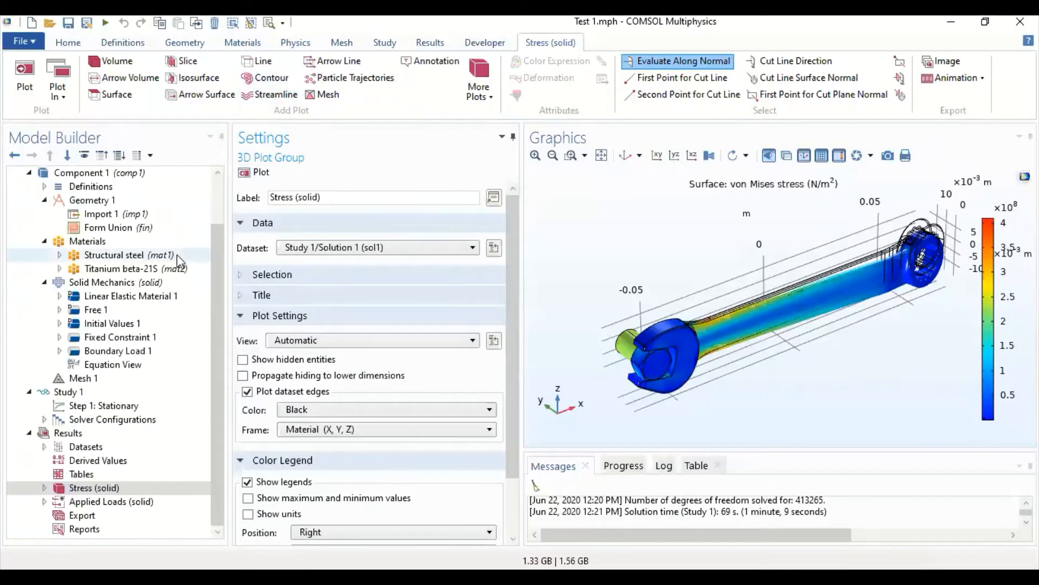
{"action": "left_click", "coordinate": [114, 489]}
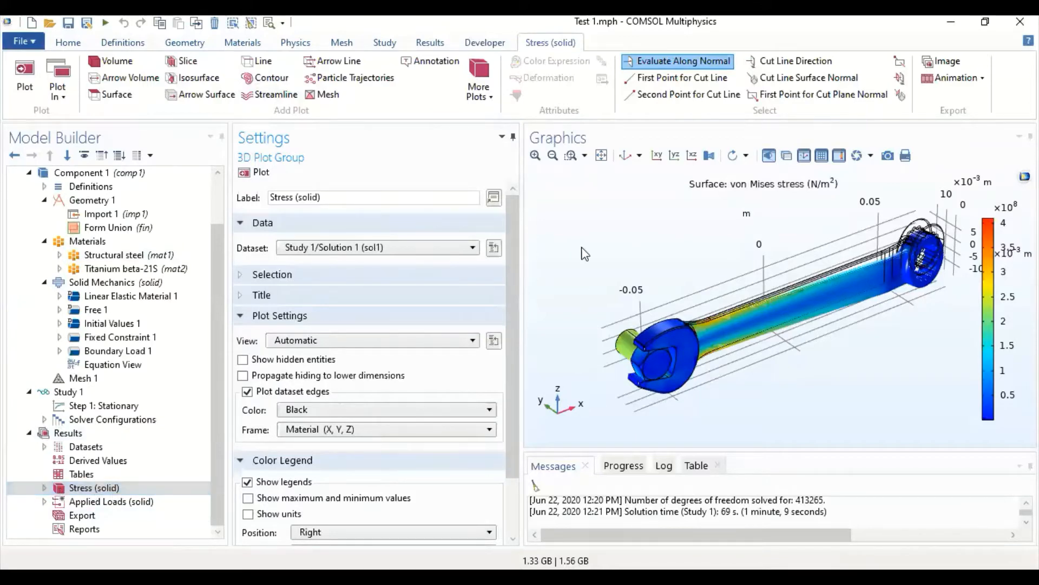
{"action": "mouse_move", "coordinate": [623, 270]}
{"action": "left_mouse_down"}
{"action": "mouse_move", "coordinate": [655, 279]}
{"action": "mouse_move", "coordinate": [600, 241]}
{"action": "mouse_move", "coordinate": [631, 275]}
{"action": "left_mouse_up"}
{"action": "left_click_drag", "start_coordinate": [884, 299], "coordinate": [858, 279]}
- Disable the Deformation attribute under Surface 1 in the Stress (solid) plot group and inspect the undeformed stress plot
{"action": "left_click", "coordinate": [76, 487]}
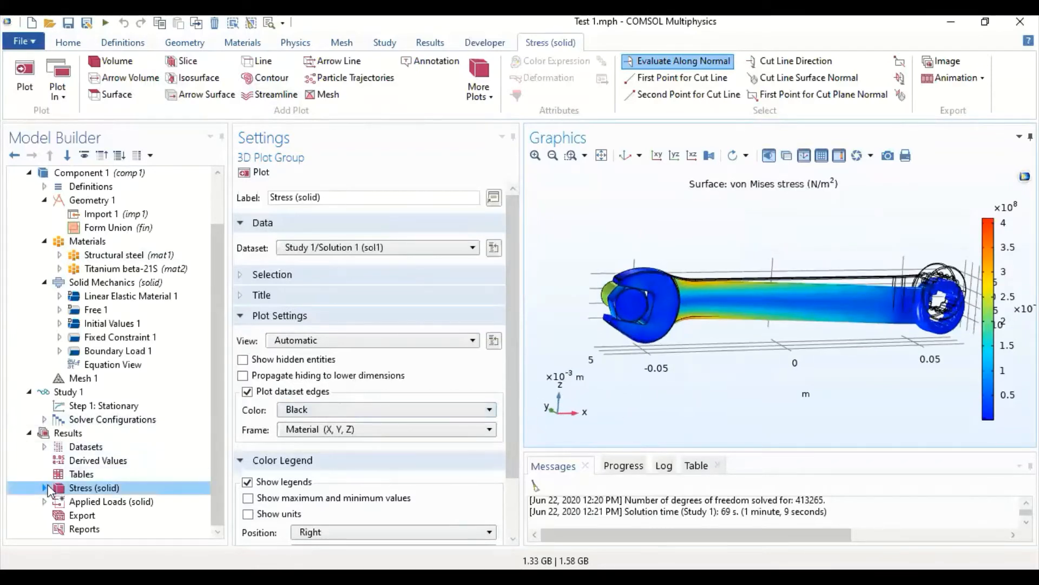
{"action": "left_click", "coordinate": [44, 487]}
{"action": "left_click", "coordinate": [60, 502]}
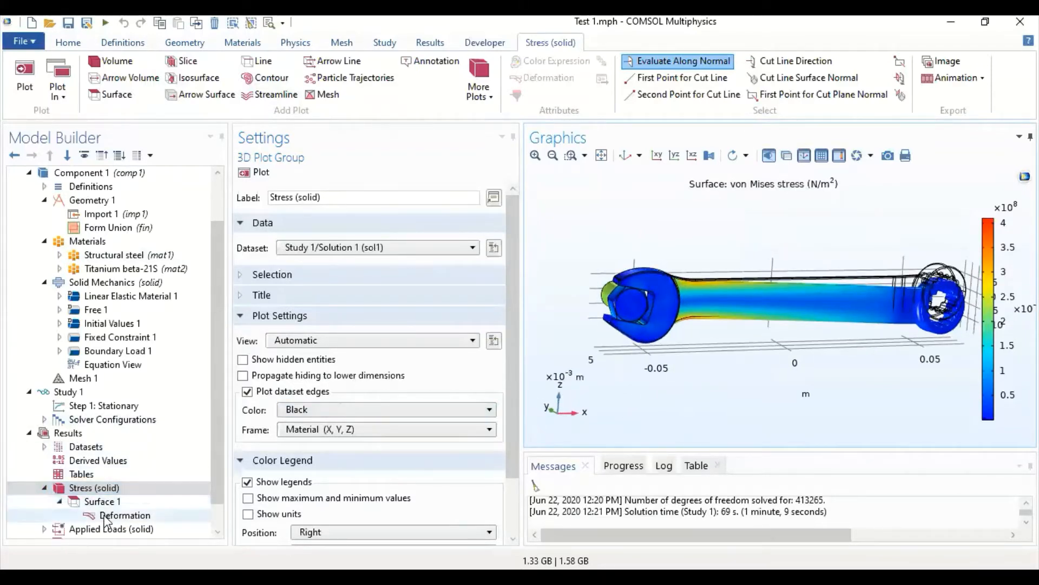
{"action": "left_click", "coordinate": [108, 515]}
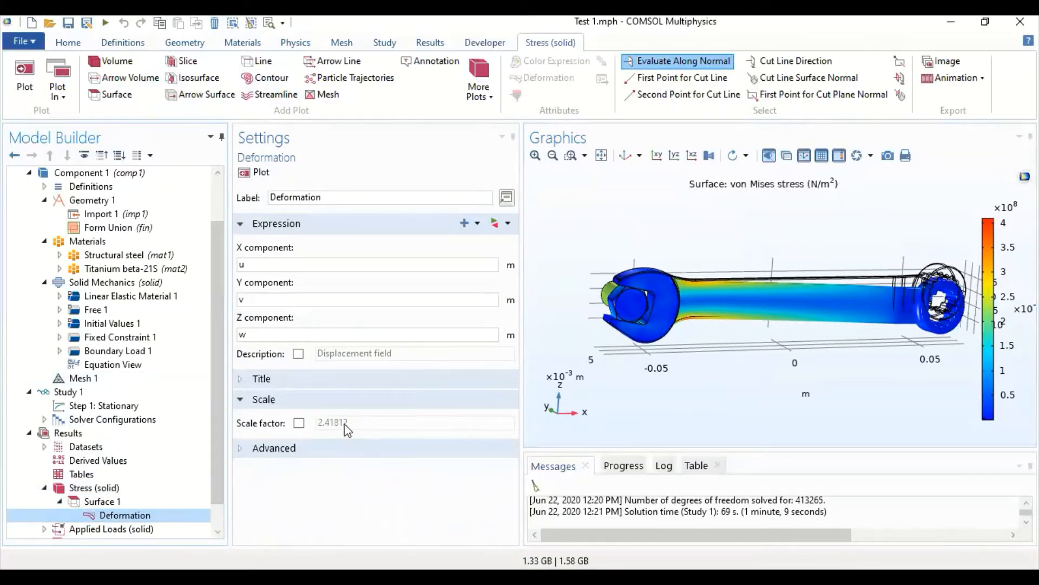
{"action": "right_click", "coordinate": [107, 514]}
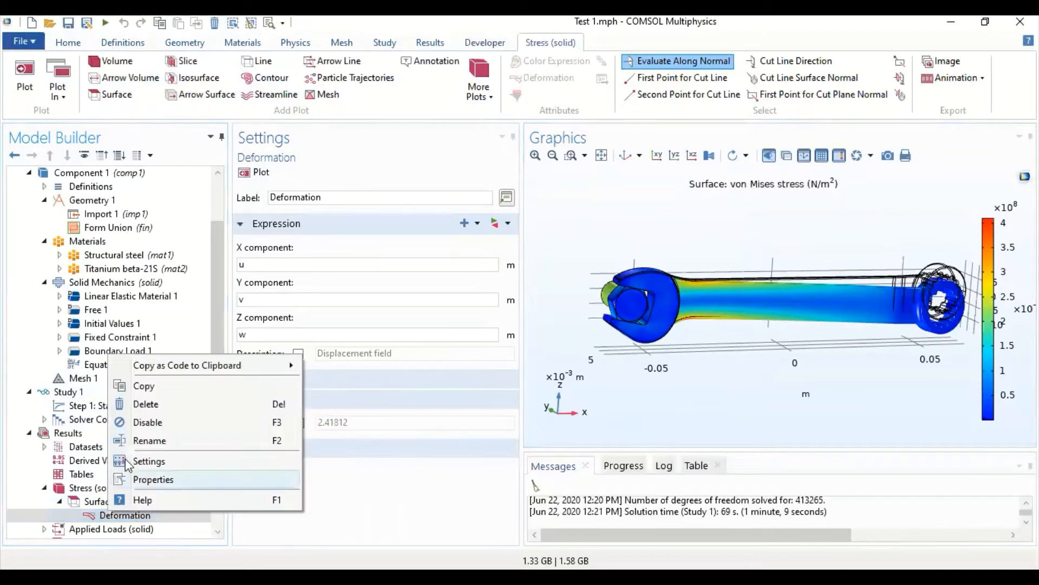
{"action": "left_click", "coordinate": [142, 425]}
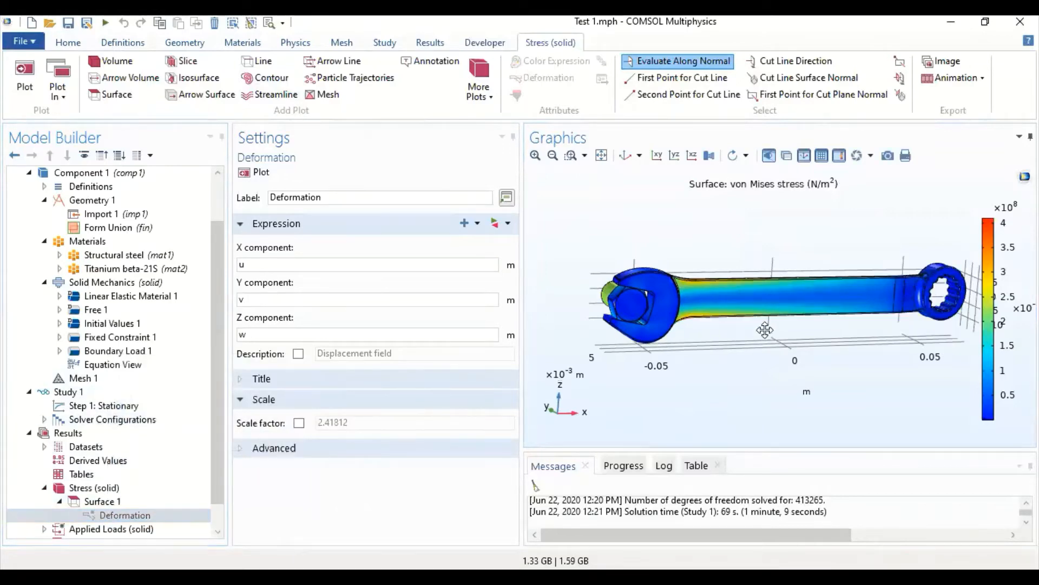
{"action": "left_click_drag", "start_coordinate": [763, 333], "coordinate": [741, 330]}
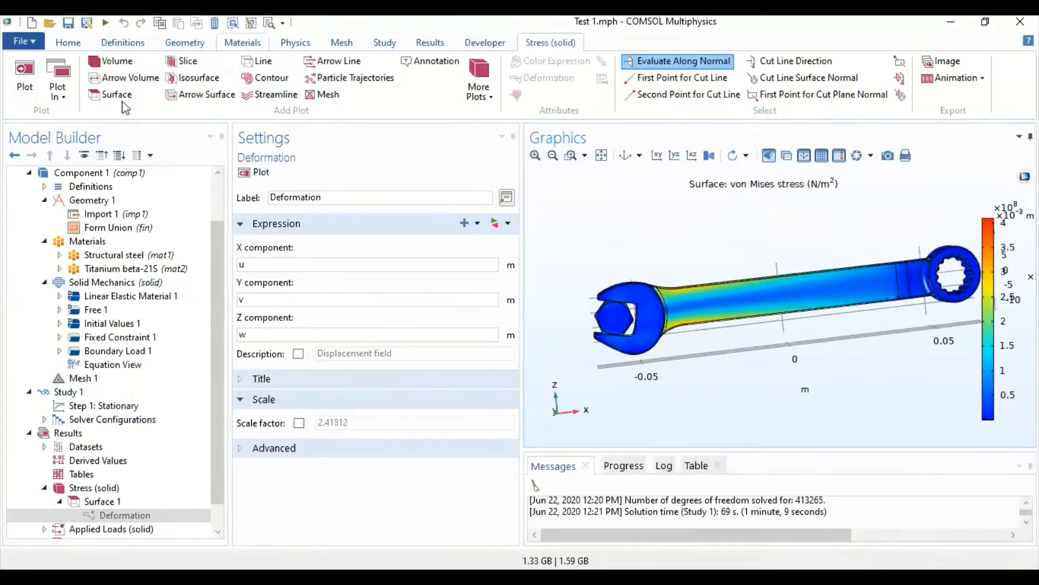
- Add a new 3D plot group to the results
{"action": "left_click", "coordinate": [428, 43]}
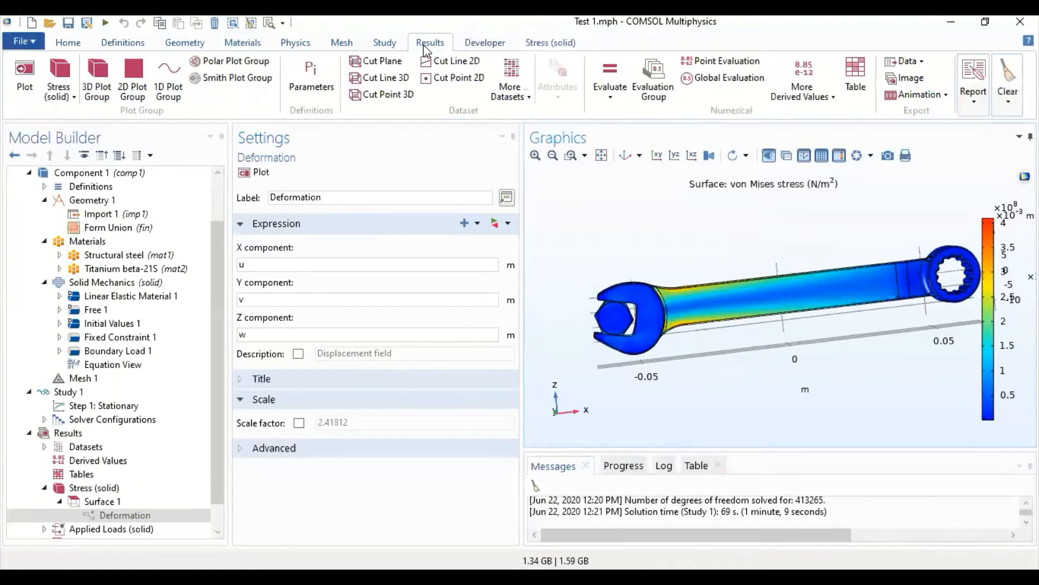
{"action": "left_click", "coordinate": [104, 86]}
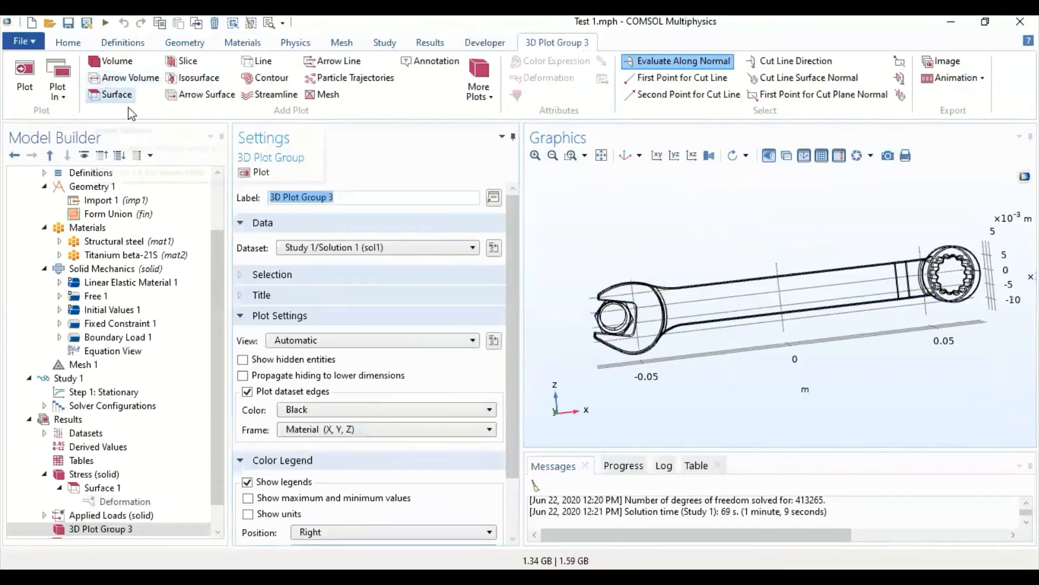
- Add a Slice plot to 3D Plot Group 3 and set its expression to the von Mises stress, solid.mises
{"action": "left_click", "coordinate": [187, 64]}
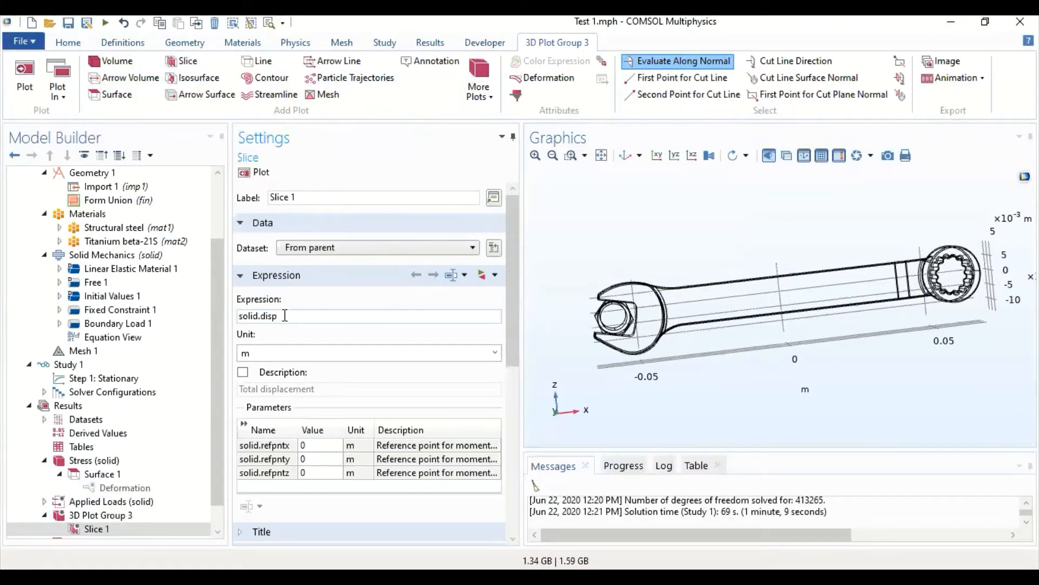
{"action": "left_click_drag", "start_coordinate": [277, 316], "coordinate": [236, 319]}
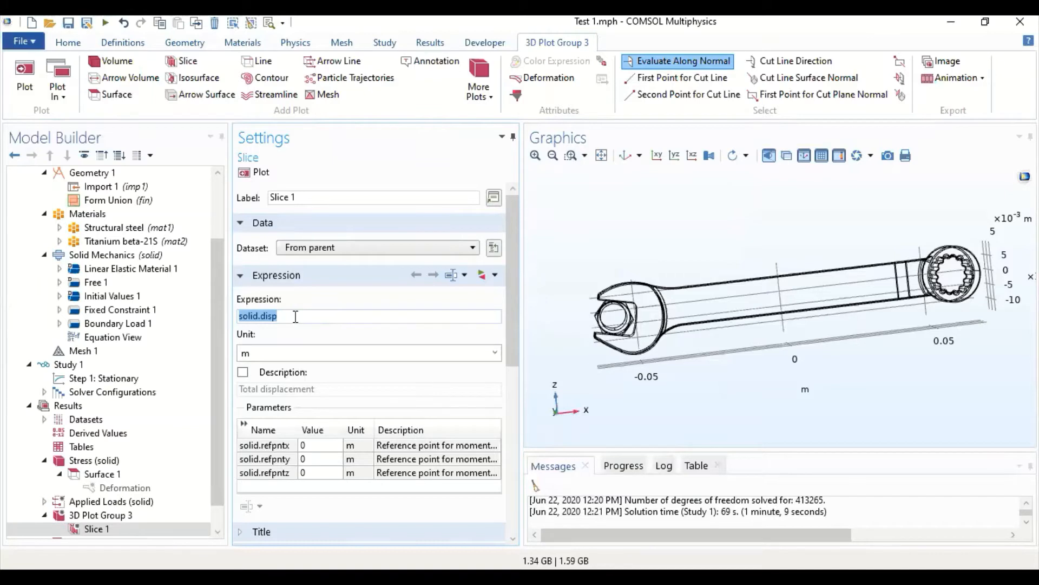
{"action": "left_click", "coordinate": [494, 276]}
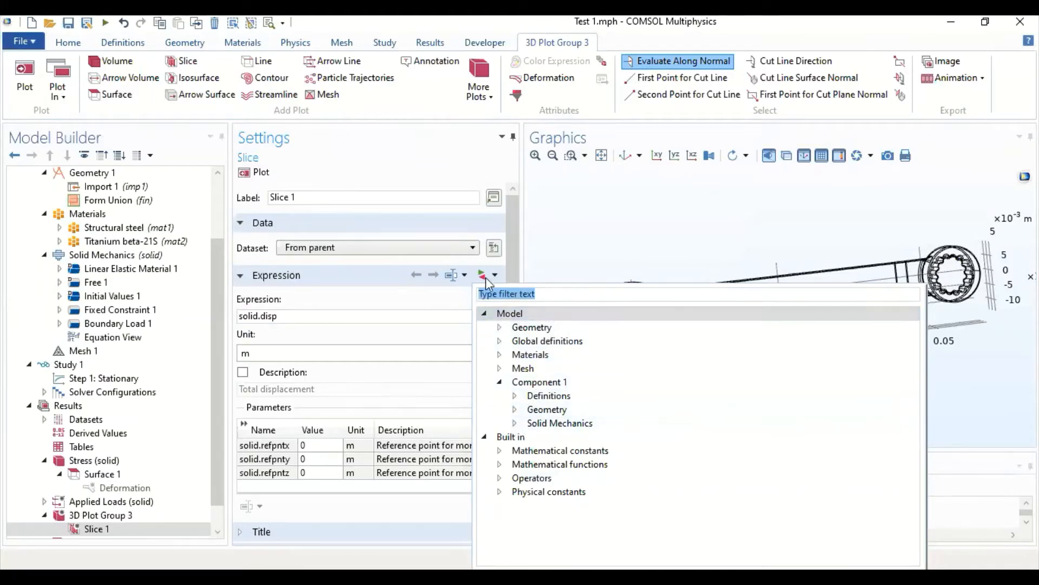
{"action": "left_click", "coordinate": [515, 423]}
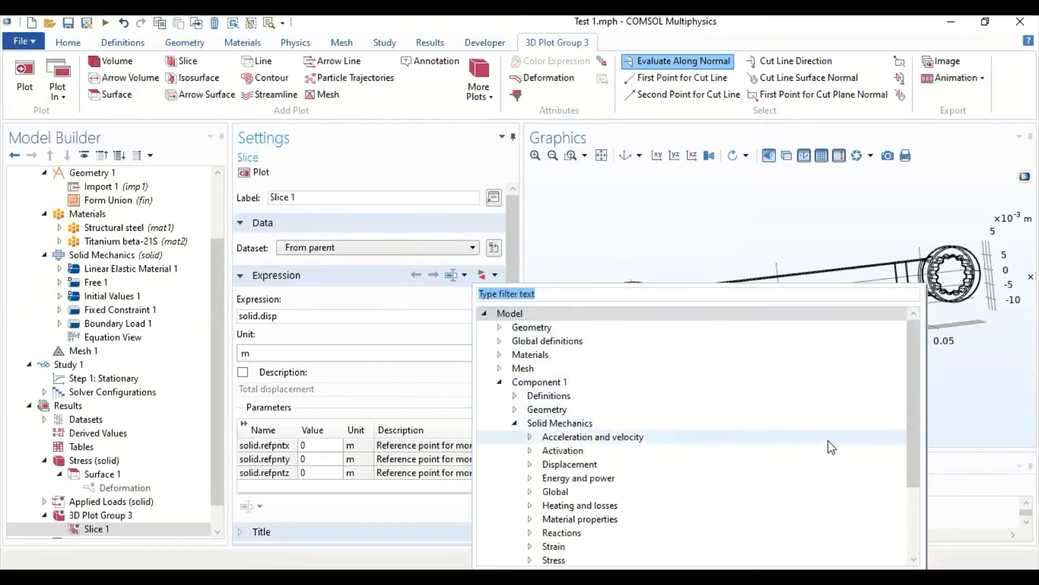
{"action": "scroll", "coordinate": [823, 445], "scroll_direction": "down", "scroll_amount": 1}
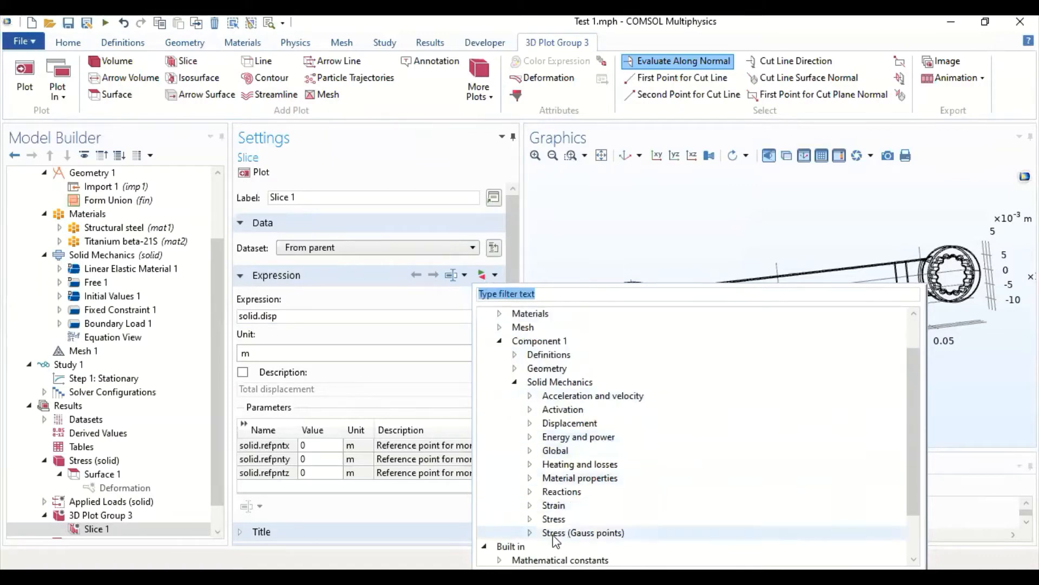
{"action": "double_click", "coordinate": [590, 533]}
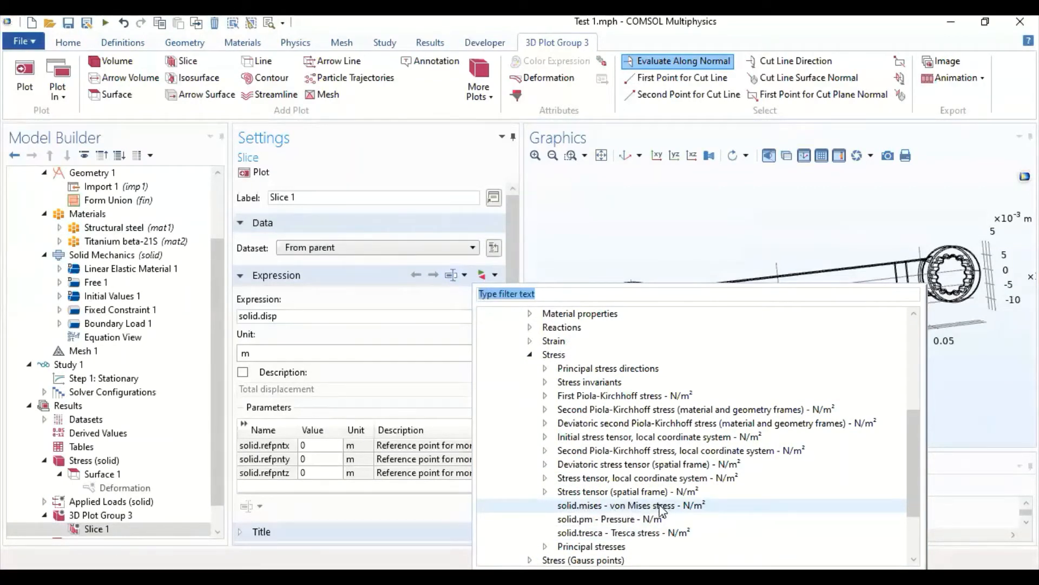
{"action": "left_click", "coordinate": [561, 294]}
{"action": "triple_click", "coordinate": [562, 294]}
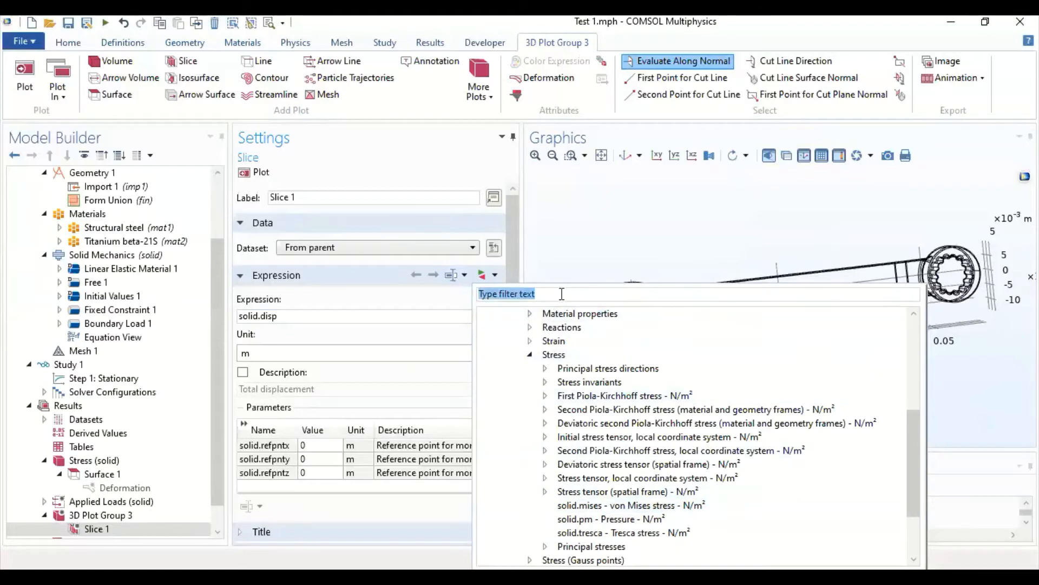
{"action": "type", "text": "von"}
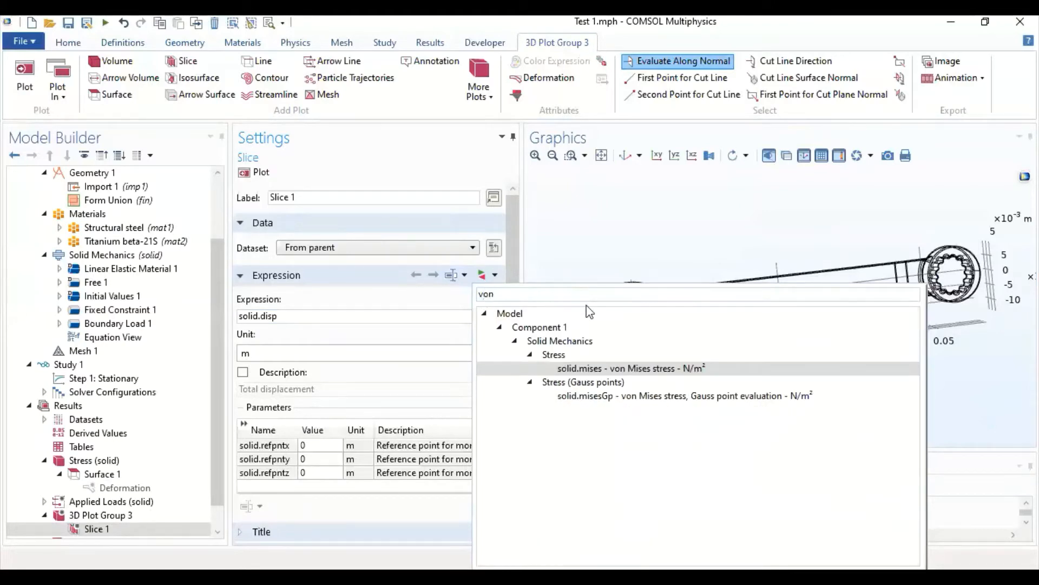
{"action": "double_click", "coordinate": [670, 370]}
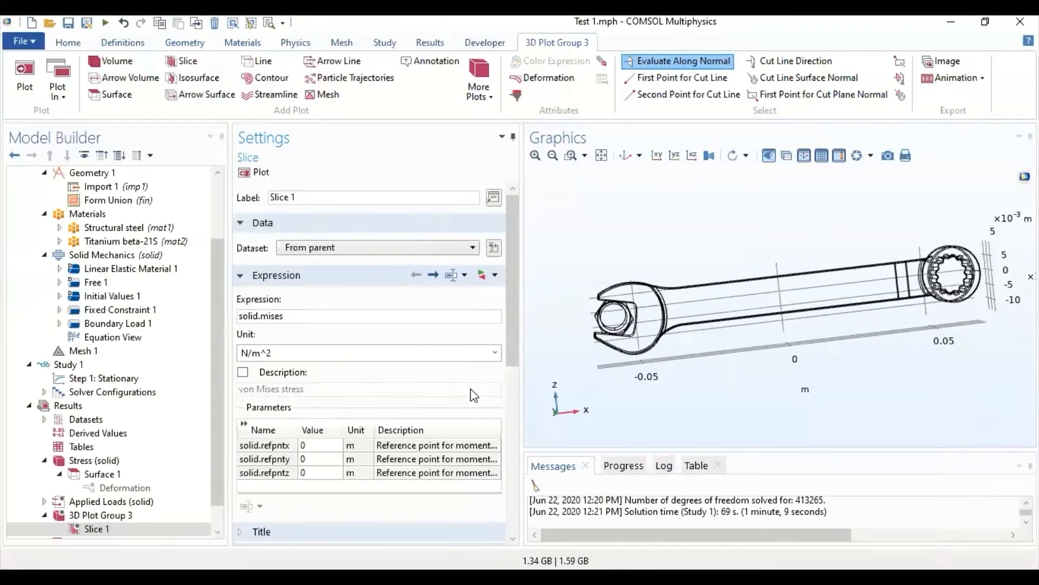
- Set the unit of the Slice 1 expression to MPa and plot the slices
{"action": "left_click", "coordinate": [422, 353]}
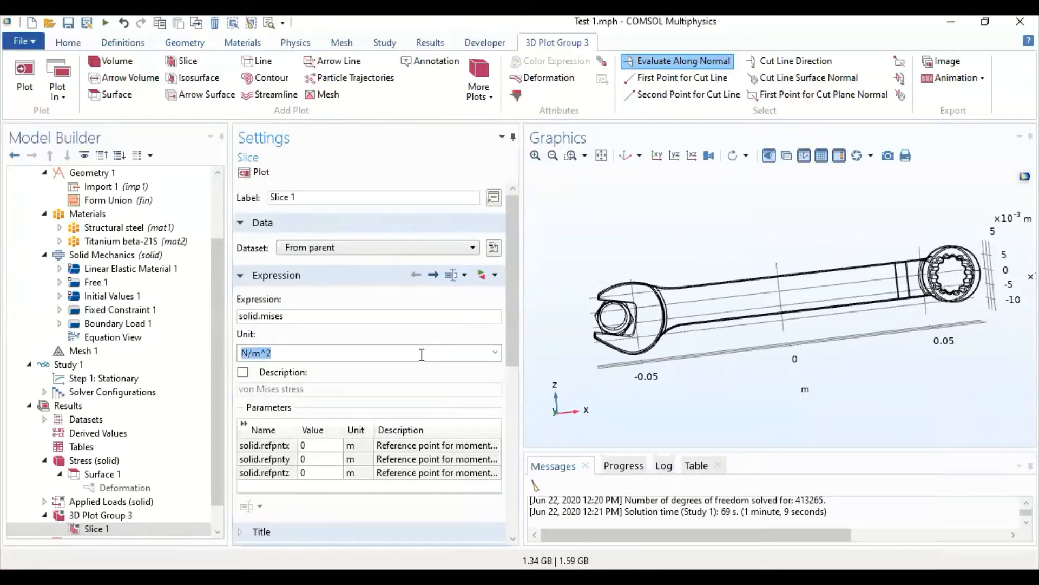
{"action": "left_click", "coordinate": [493, 352]}
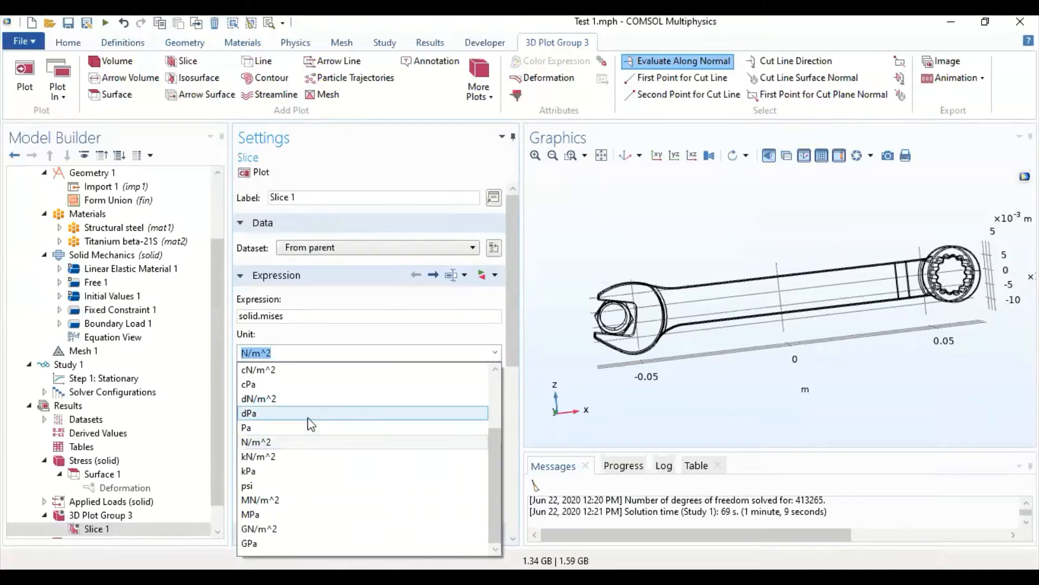
{"action": "left_click", "coordinate": [293, 513]}
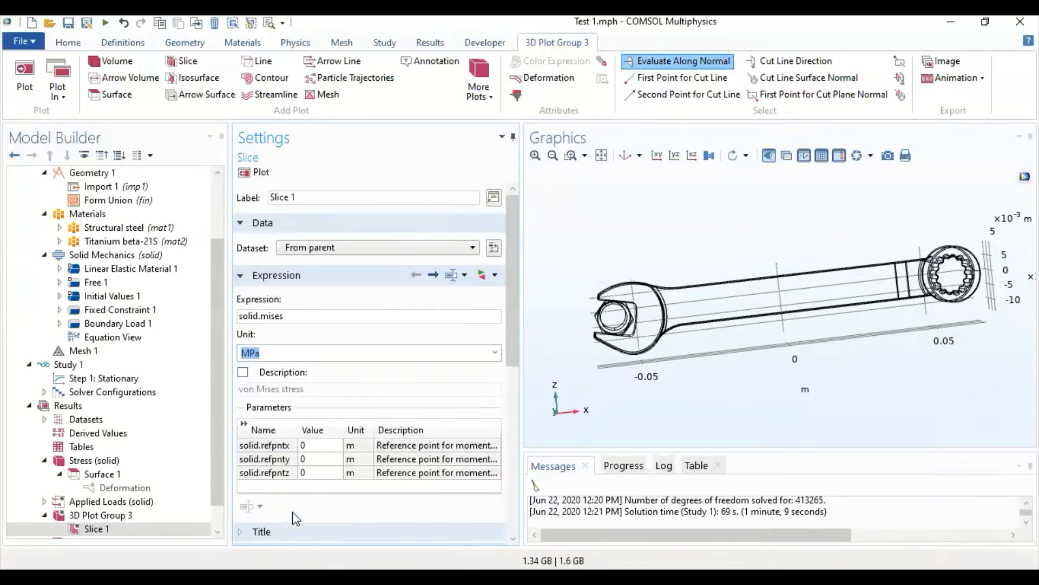
{"action": "left_click", "coordinate": [255, 173]}
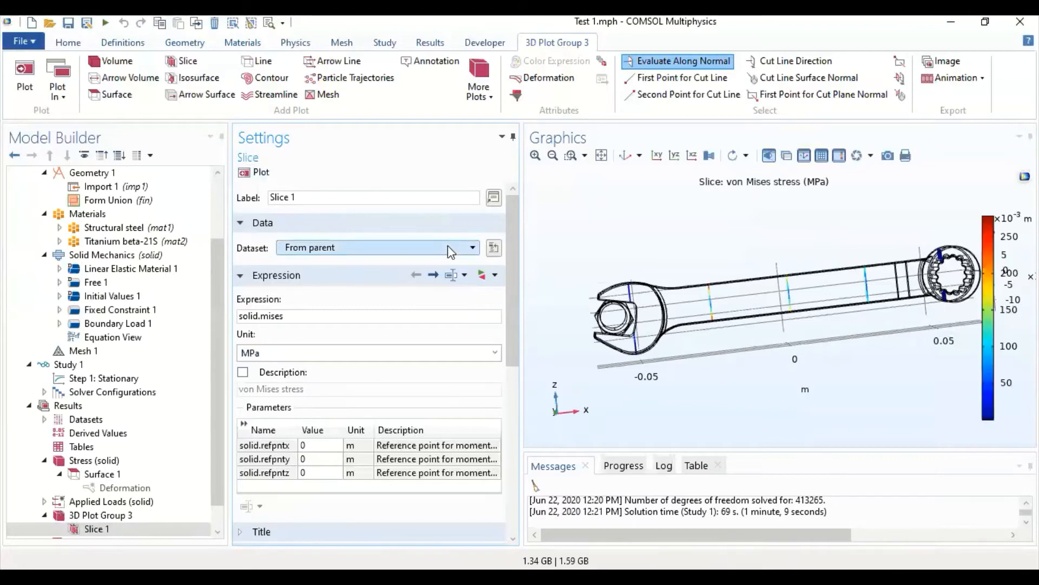
- Set Slice 1 to ZX-planes defined by coordinates, with the Y-coordinate at 0 m, and plot it
{"action": "left_click_drag", "start_coordinate": [575, 362], "coordinate": [607, 374]}
{"action": "scroll", "coordinate": [373, 423], "scroll_direction": "down", "scroll_amount": 5}
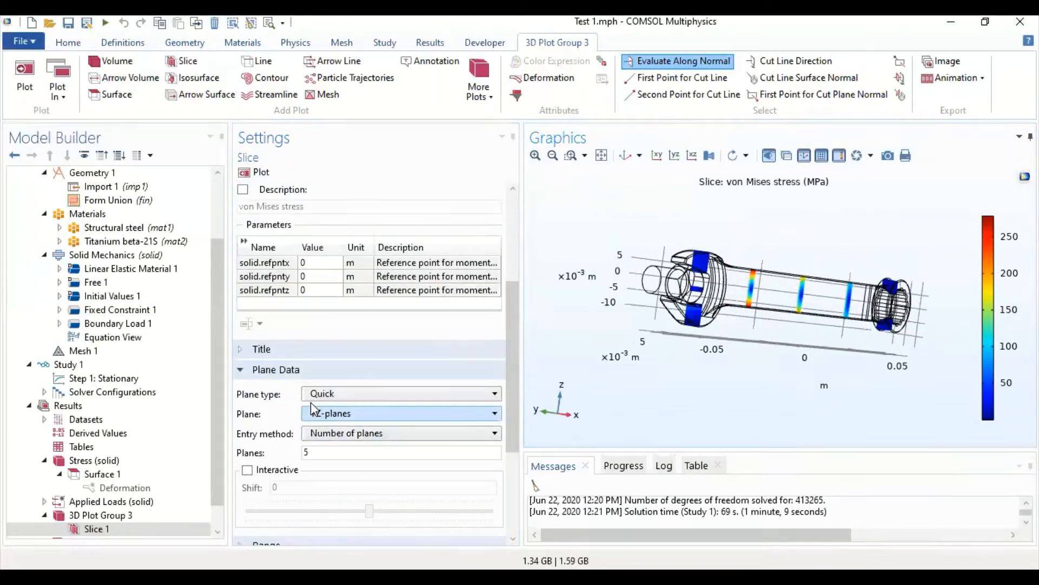
{"action": "left_click_drag", "start_coordinate": [697, 242], "coordinate": [666, 280]}
{"action": "left_click", "coordinate": [388, 415]}
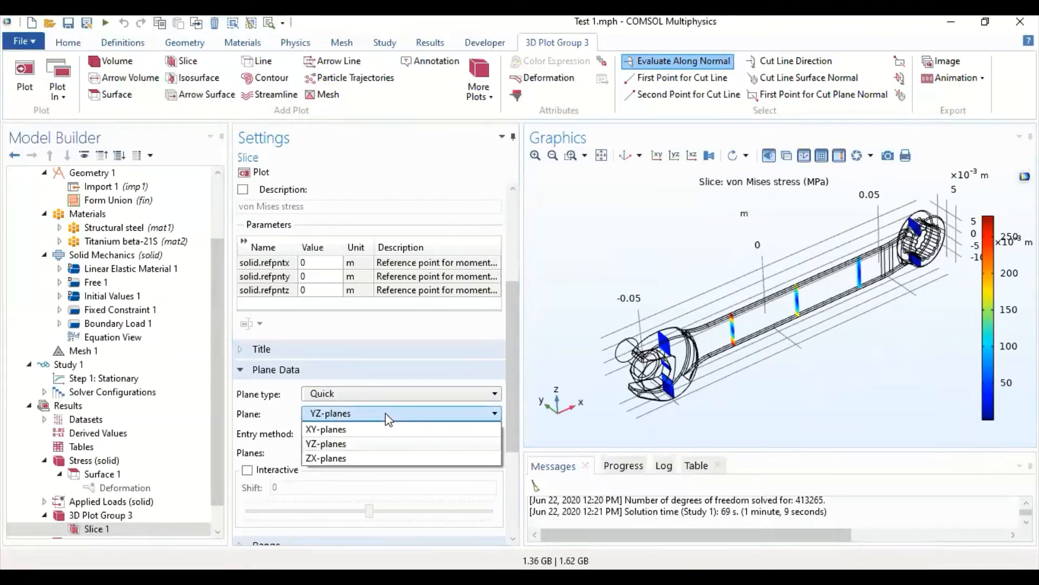
{"action": "left_click", "coordinate": [338, 459]}
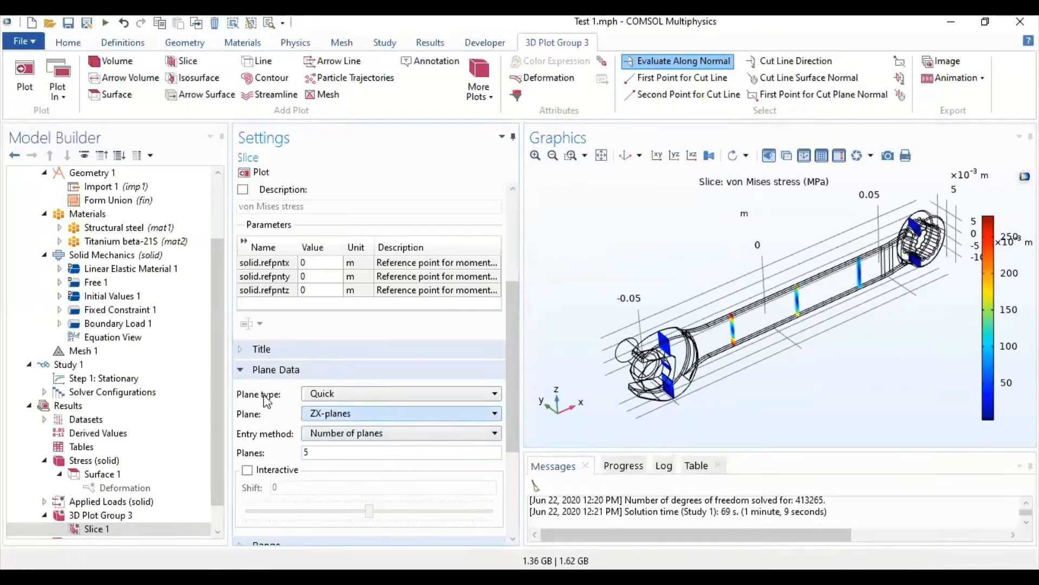
{"action": "left_click", "coordinate": [361, 434]}
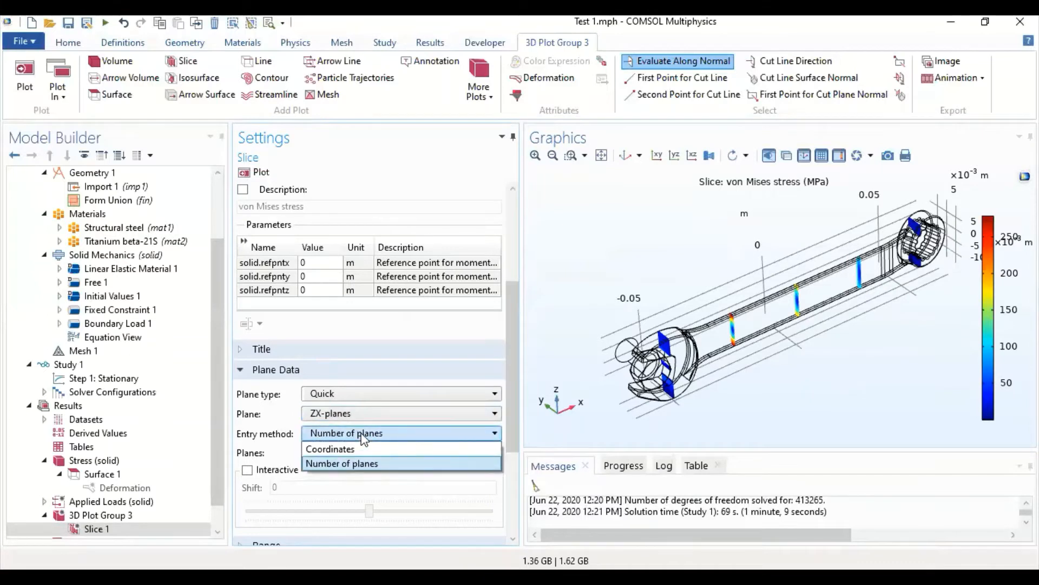
{"action": "left_click", "coordinate": [364, 448]}
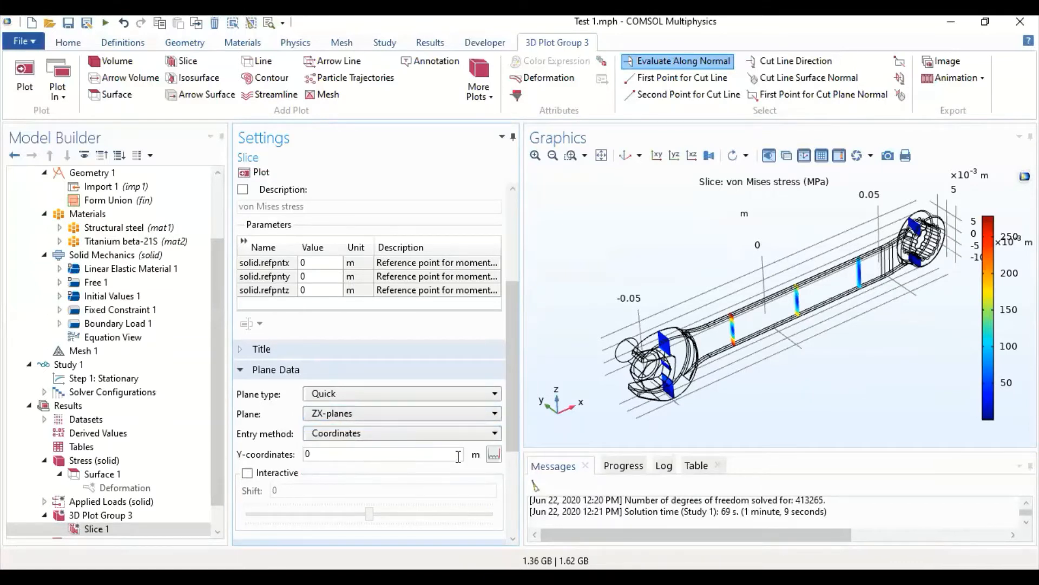
{"action": "left_click", "coordinate": [259, 172]}
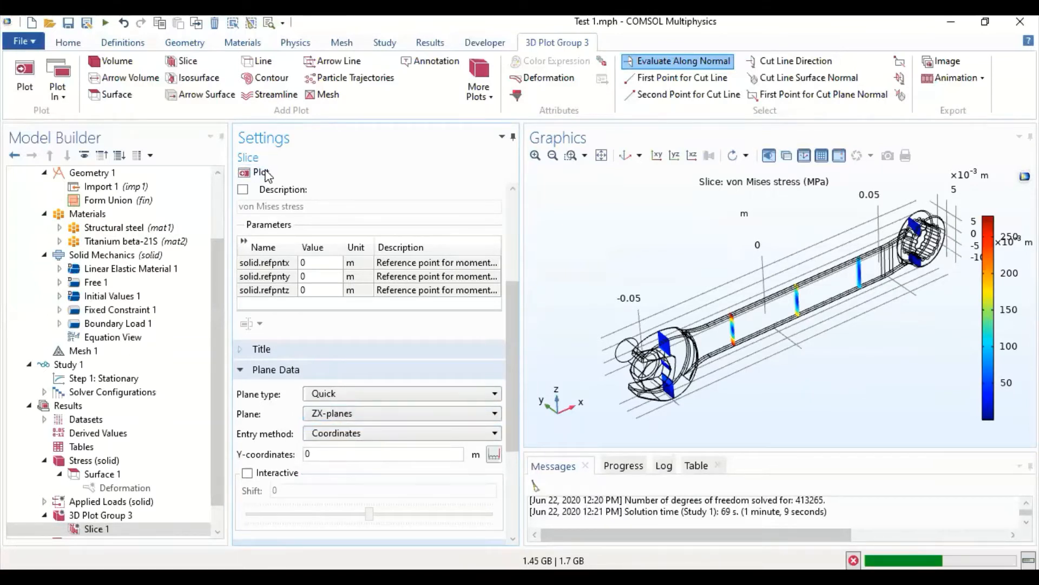
{"action": "left_click_drag", "start_coordinate": [581, 261], "coordinate": [558, 228]}
- Add an annotation to 3D Plot Group 3 and set its Y position to 0.001 m
{"action": "scroll", "coordinate": [328, 425], "scroll_direction": "down", "scroll_amount": 2}
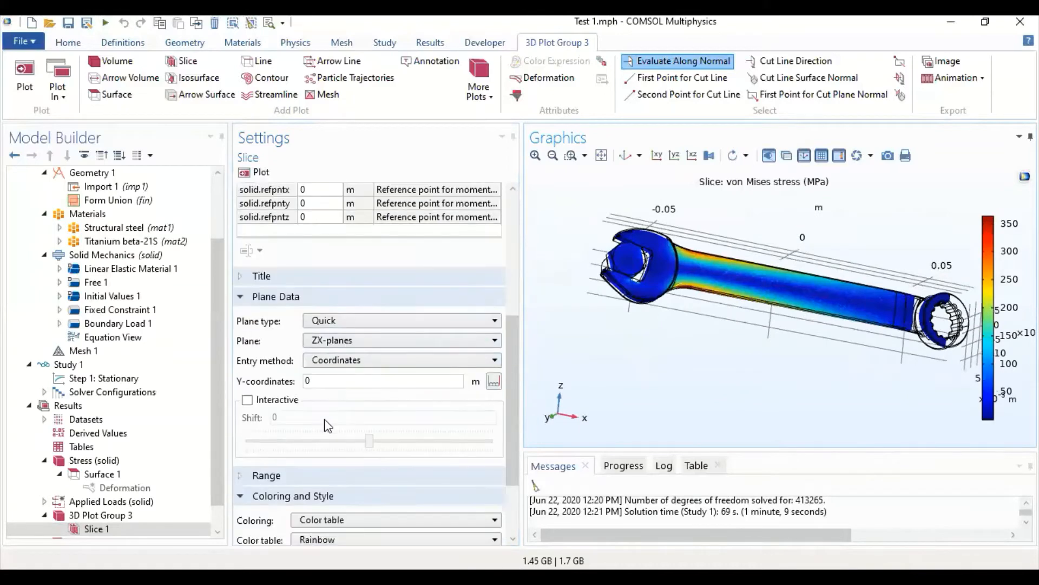
{"action": "scroll", "coordinate": [327, 425], "scroll_direction": "down", "scroll_amount": 3}
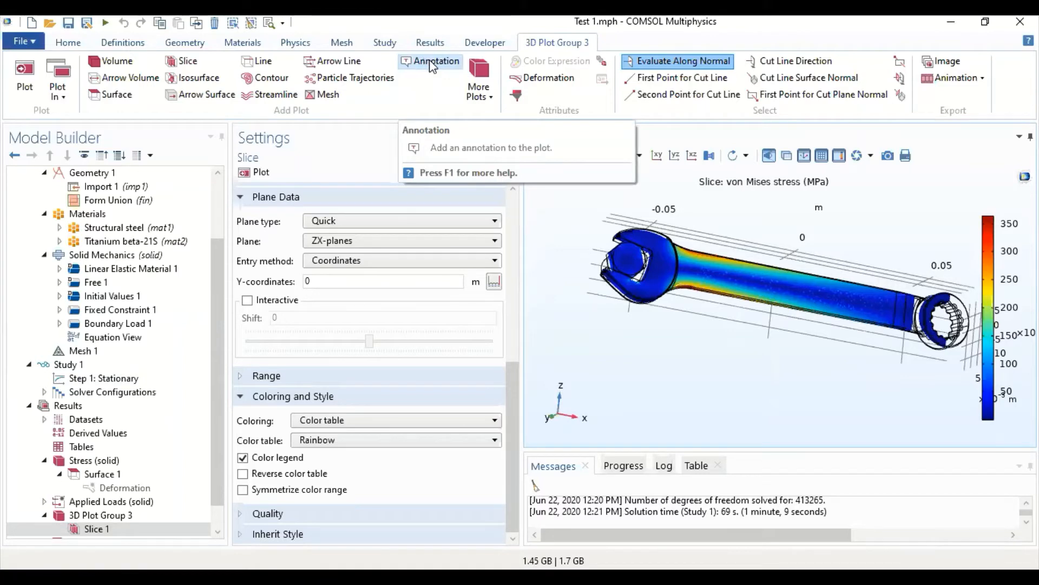
{"action": "left_click_drag", "start_coordinate": [571, 259], "coordinate": [569, 287]}
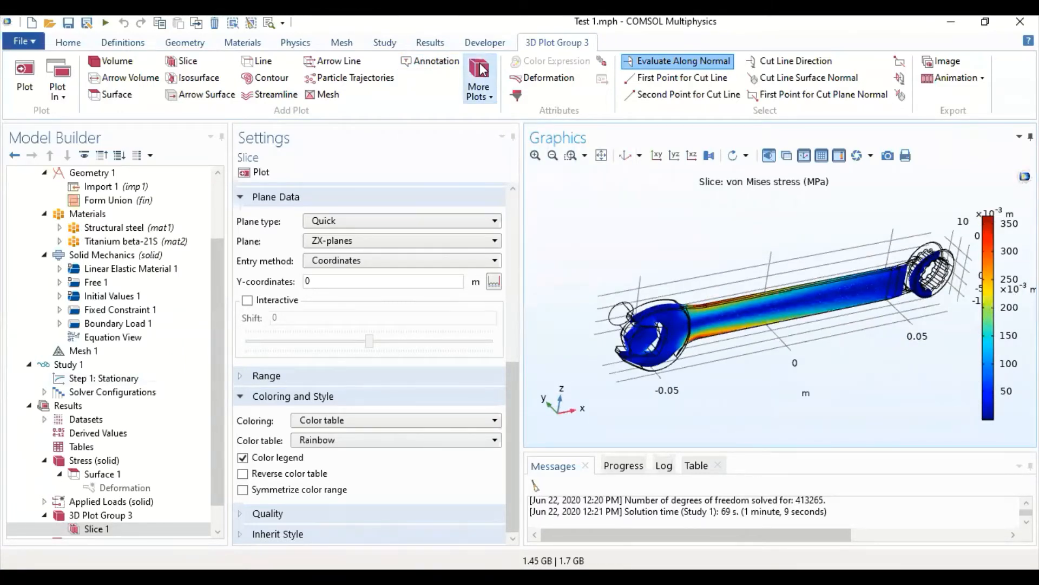
{"action": "left_click", "coordinate": [431, 61]}
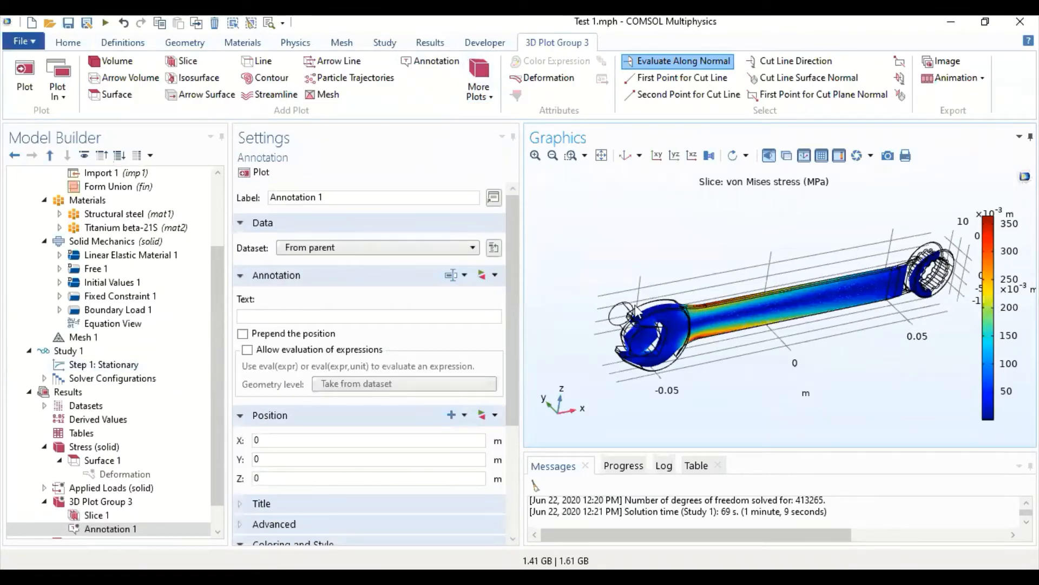
{"action": "scroll", "coordinate": [383, 288], "scroll_direction": "down", "scroll_amount": 1}
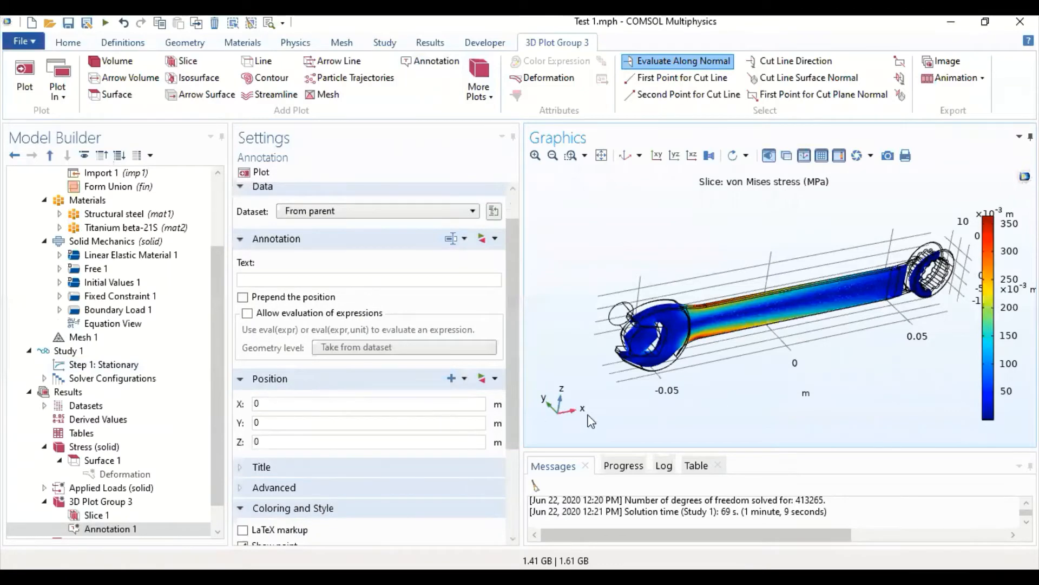
{"action": "left_click_drag", "start_coordinate": [815, 379], "coordinate": [858, 262]}
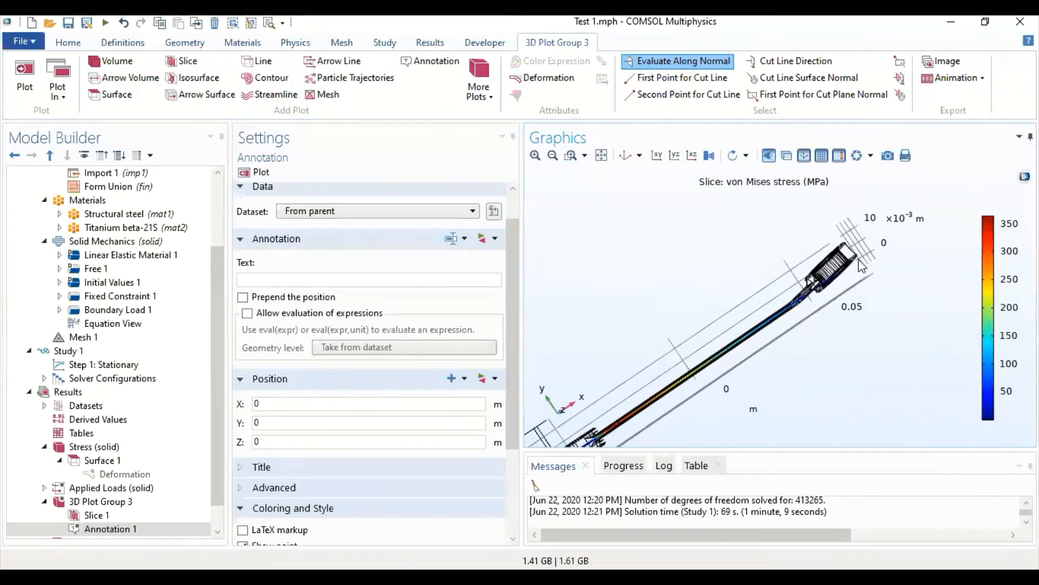
{"action": "left_click", "coordinate": [309, 422]}
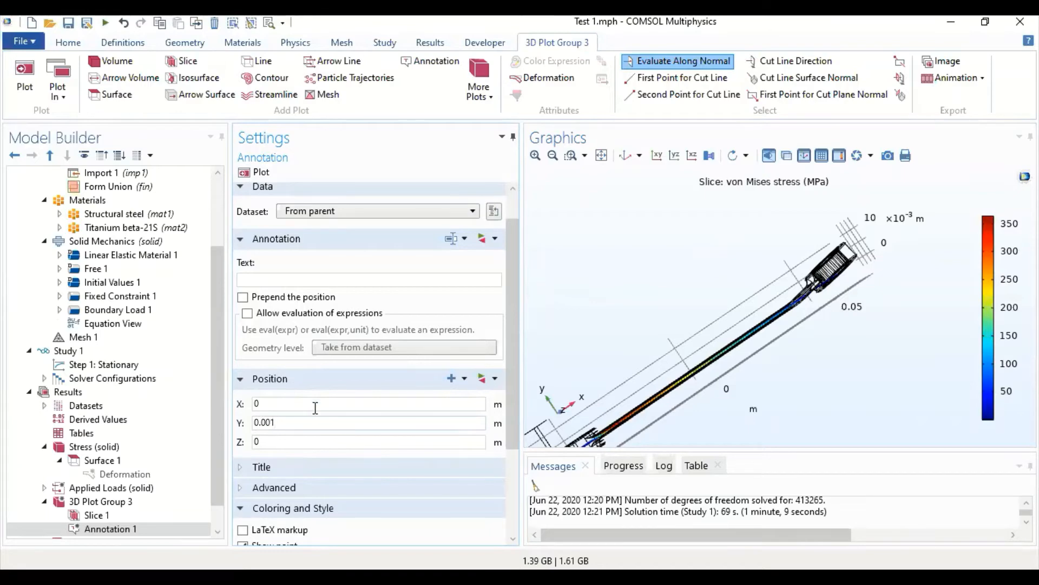
{"action": "left_click_drag", "start_coordinate": [817, 418], "coordinate": [749, 284]}
- Delete Slice 1 from 3D Plot Group 3
{"action": "left_click", "coordinate": [103, 515]}
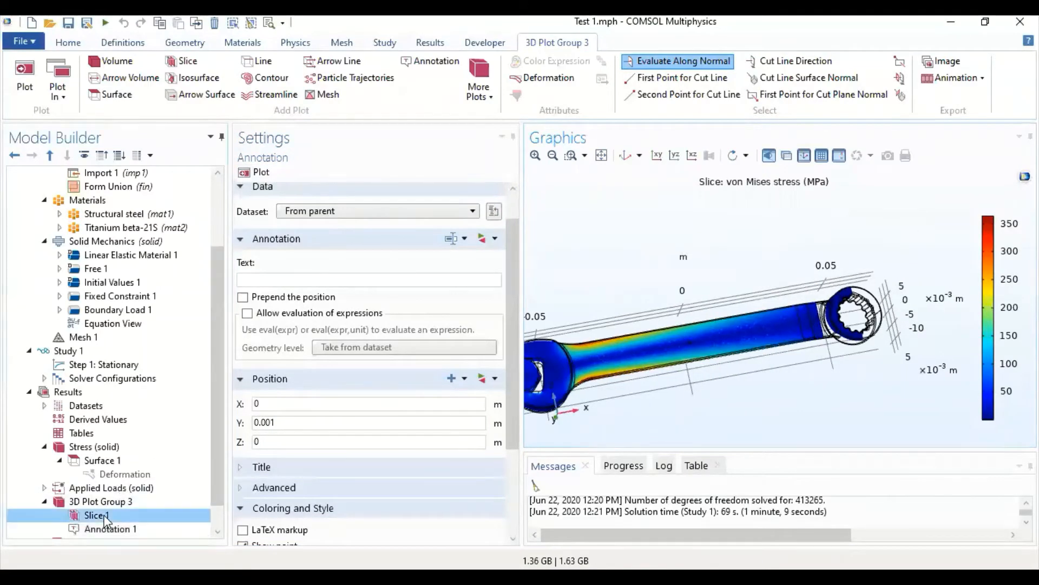
{"action": "right_click", "coordinate": [105, 516]}
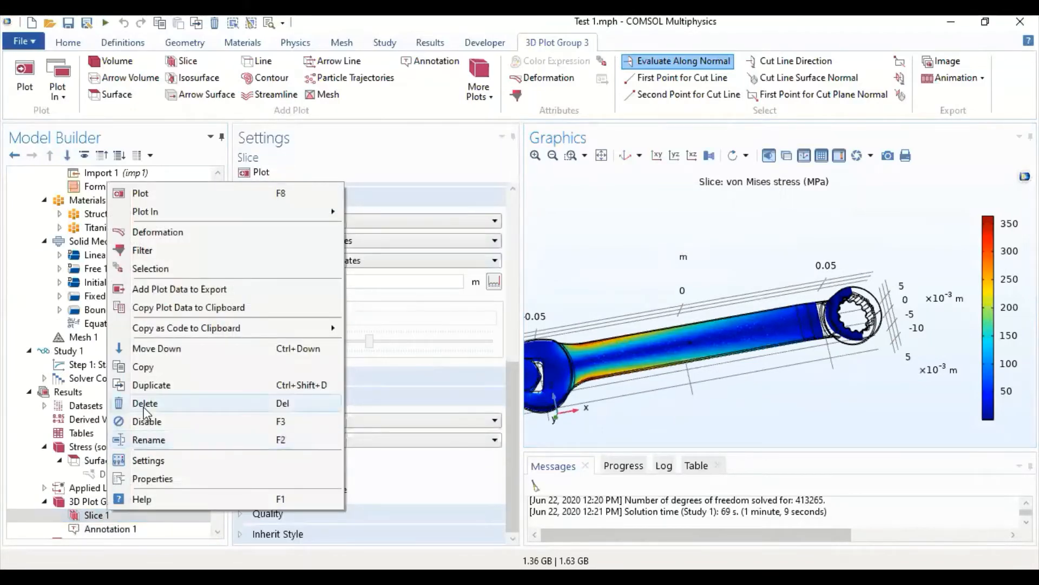
{"action": "key", "text": "Delete"}
{"action": "left_click", "coordinate": [550, 356]}
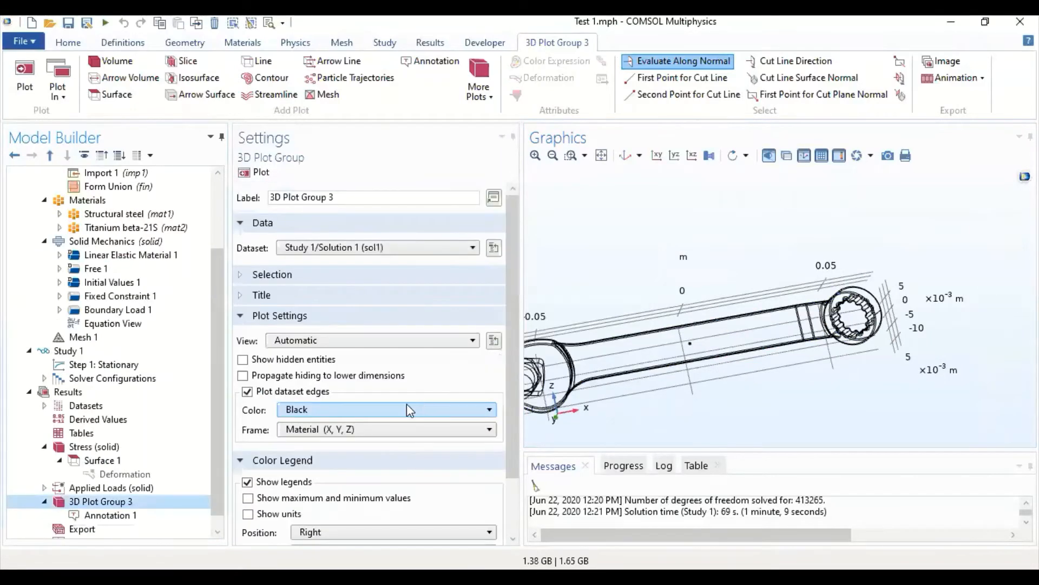
- Set the text of Annotation 1 to "test" and plot it on the wrench handle
{"action": "left_click", "coordinate": [111, 514]}
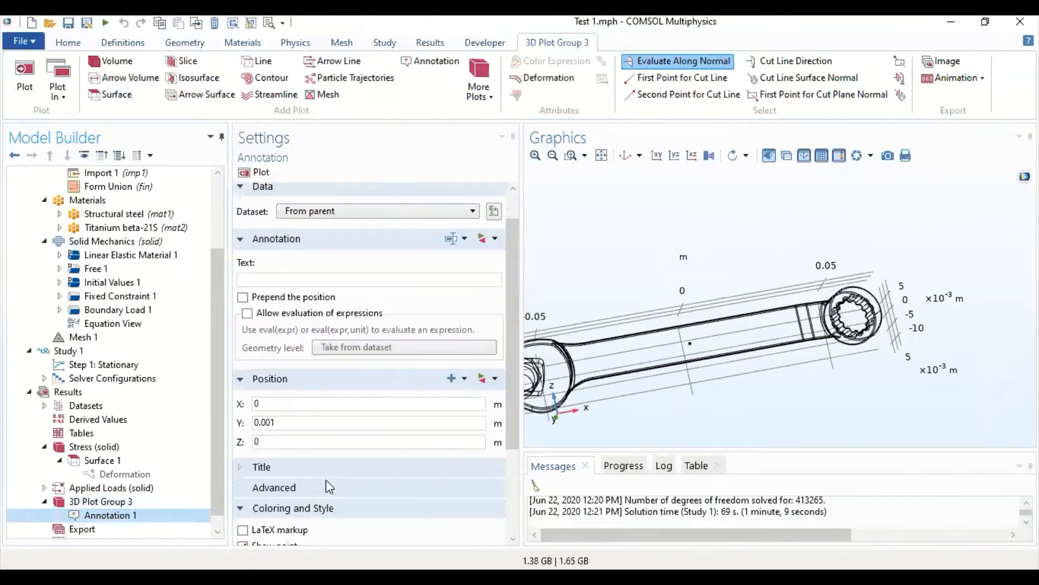
{"action": "left_click_drag", "start_coordinate": [703, 389], "coordinate": [680, 198]}
{"action": "middle_click_drag", "start_coordinate": [680, 198], "coordinate": [669, 126]}
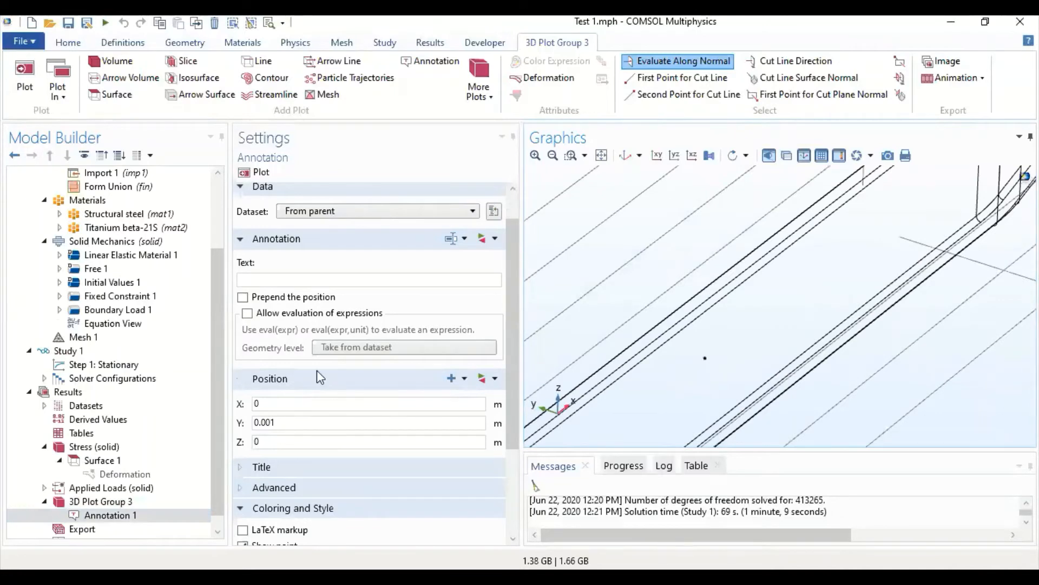
{"action": "left_click", "coordinate": [275, 278]}
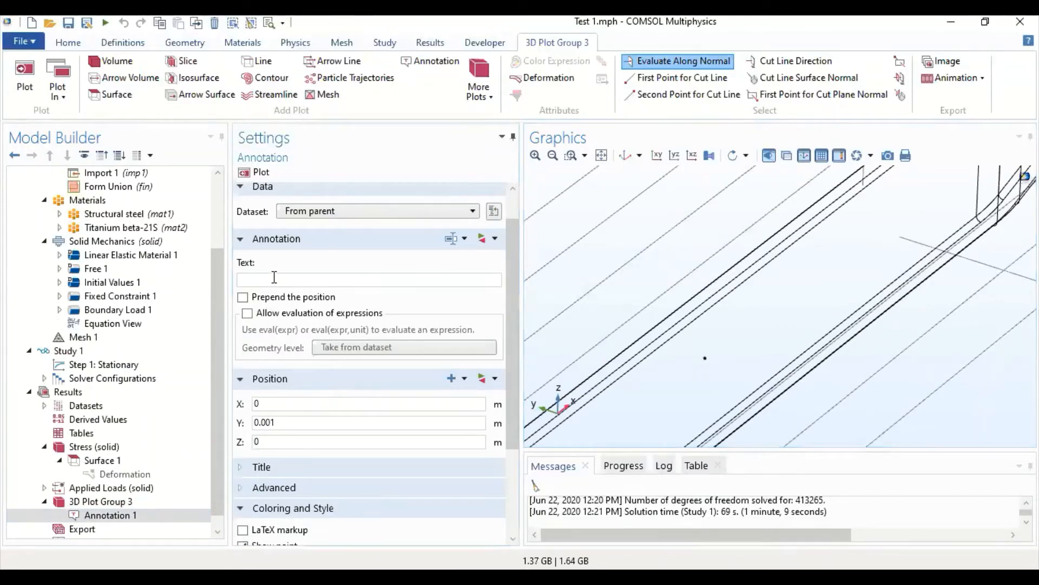
{"action": "type", "text": "test"}
{"action": "left_click", "coordinate": [268, 177]}
{"action": "left_click_drag", "start_coordinate": [744, 332], "coordinate": [690, 301]}
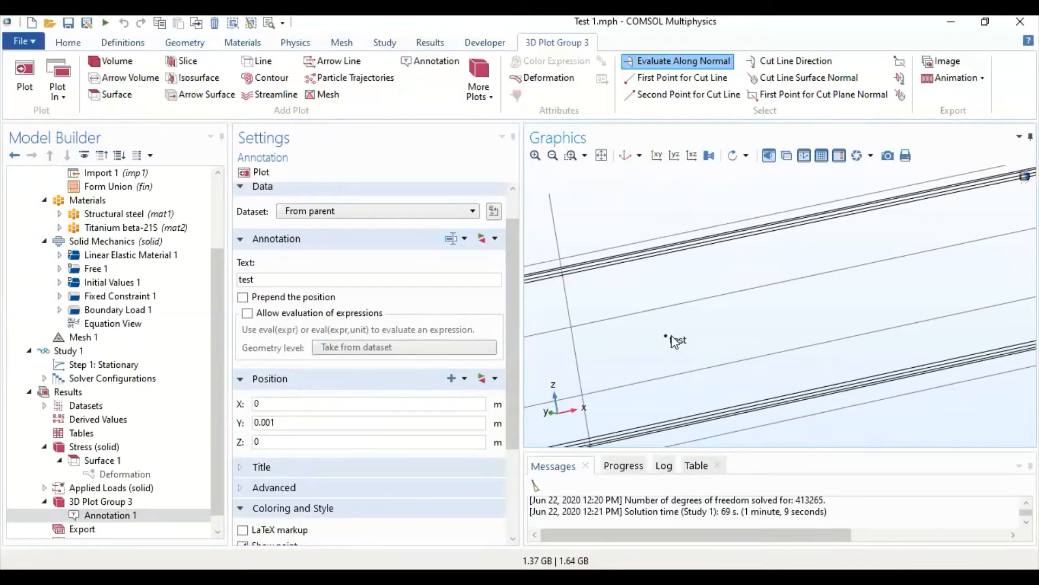
- Allow evaluation of expressions for Annotation 1, set its text to eval(solid.mises), and plot it
{"action": "double_click", "coordinate": [262, 279]}
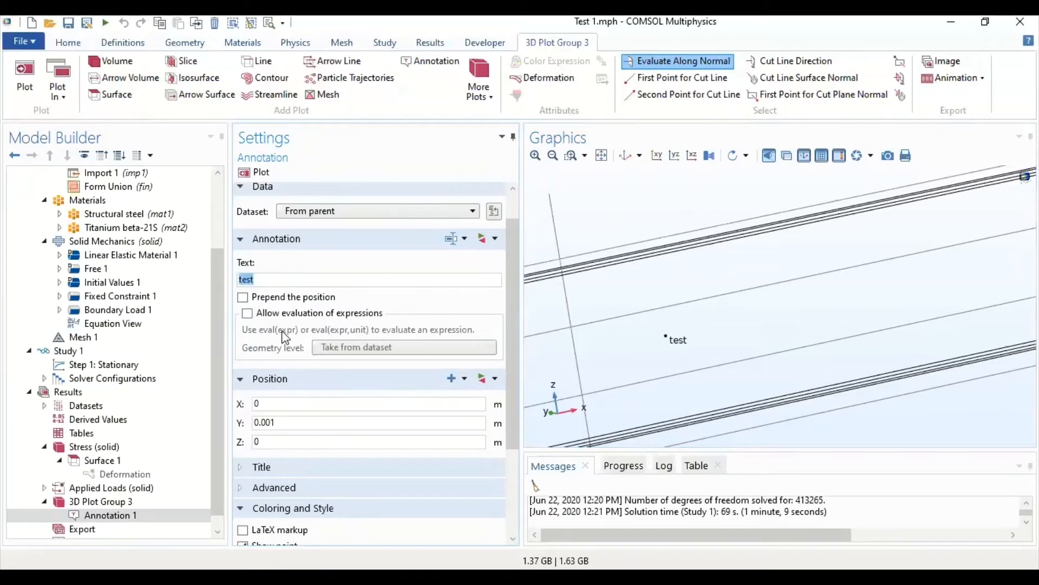
{"action": "left_click", "coordinate": [267, 316]}
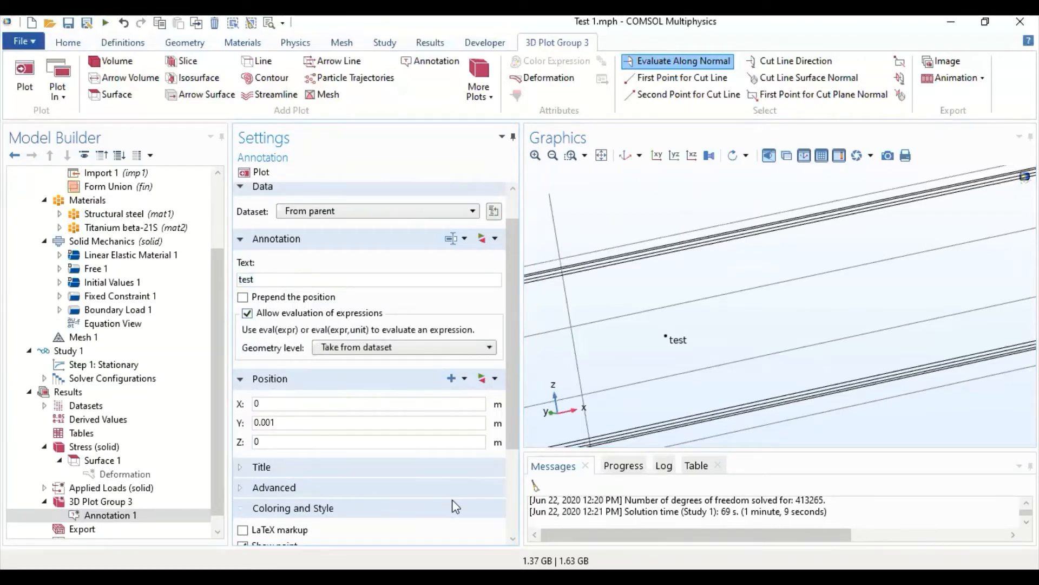
{"action": "double_click", "coordinate": [313, 281]}
{"action": "key", "text": "BackSpace"}
{"action": "left_click", "coordinate": [495, 239]}
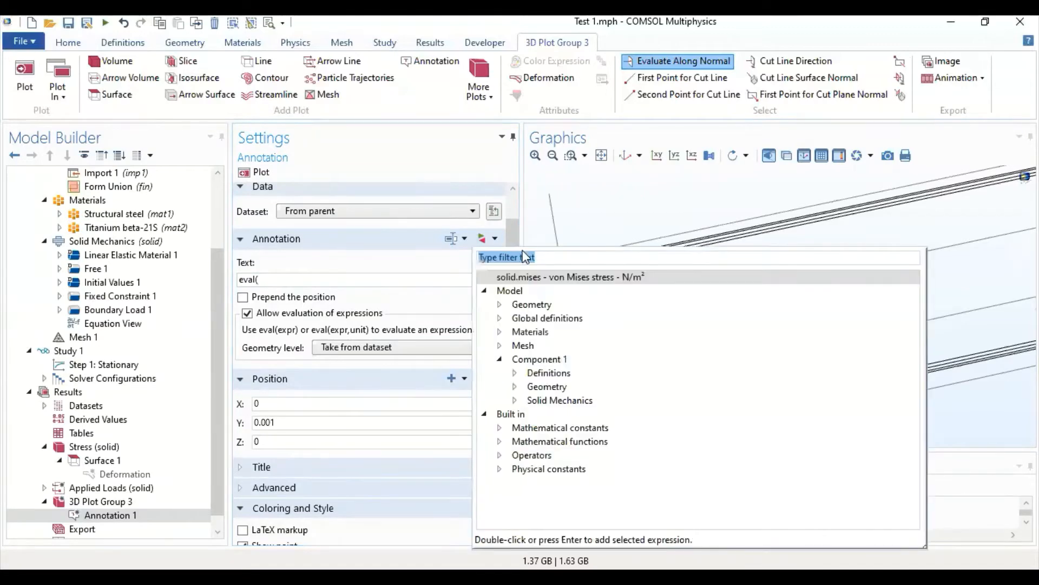
{"action": "double_click", "coordinate": [559, 274]}
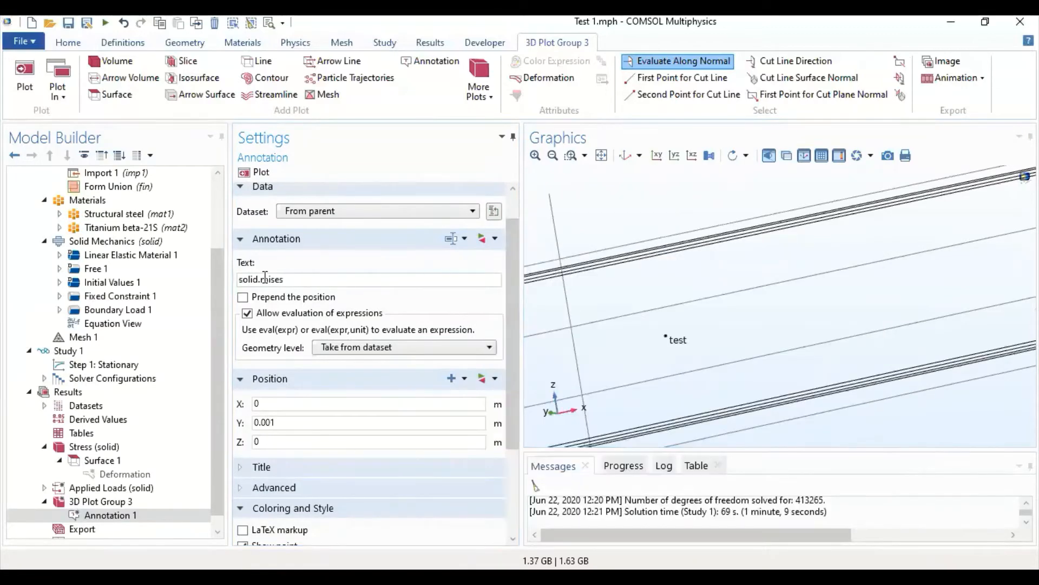
{"action": "left_click", "coordinate": [241, 279]}
{"action": "type", "text": "eval"}
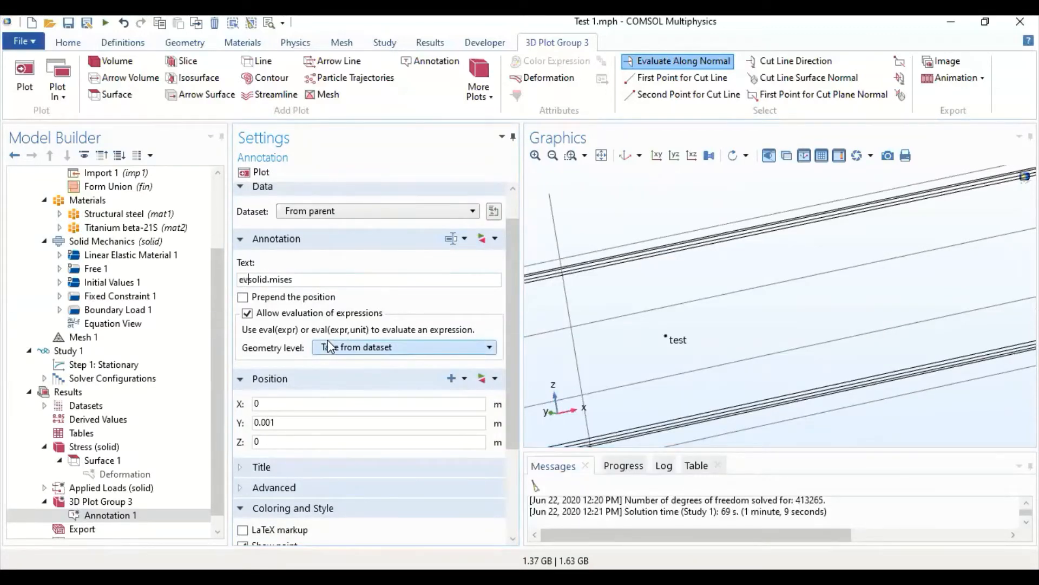
{"action": "type", "text": "("}
{"action": "type", "text": ")"}
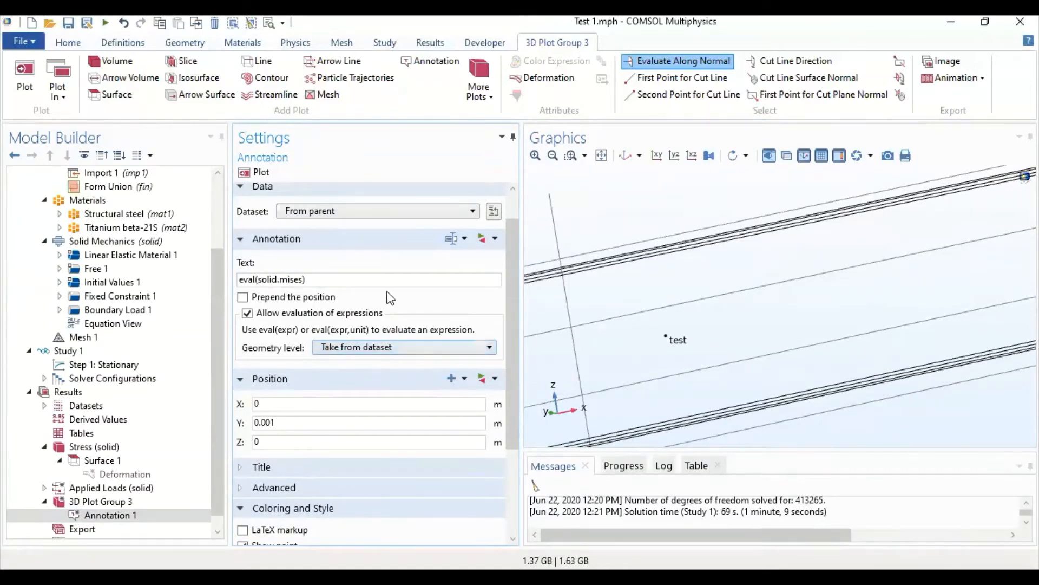
{"action": "left_click", "coordinate": [260, 172]}
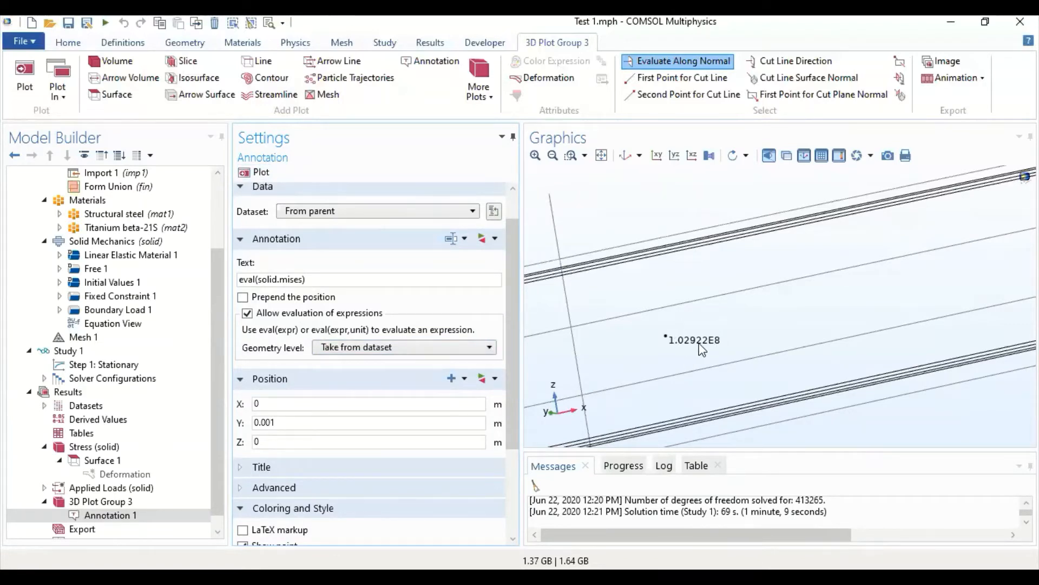
- Add a volume plot to 3D Plot Group 3 with the von Mises stress expression solid.mises and plot it
{"action": "left_click_drag", "start_coordinate": [641, 349], "coordinate": [606, 132]}
{"action": "left_click", "coordinate": [625, 155]}
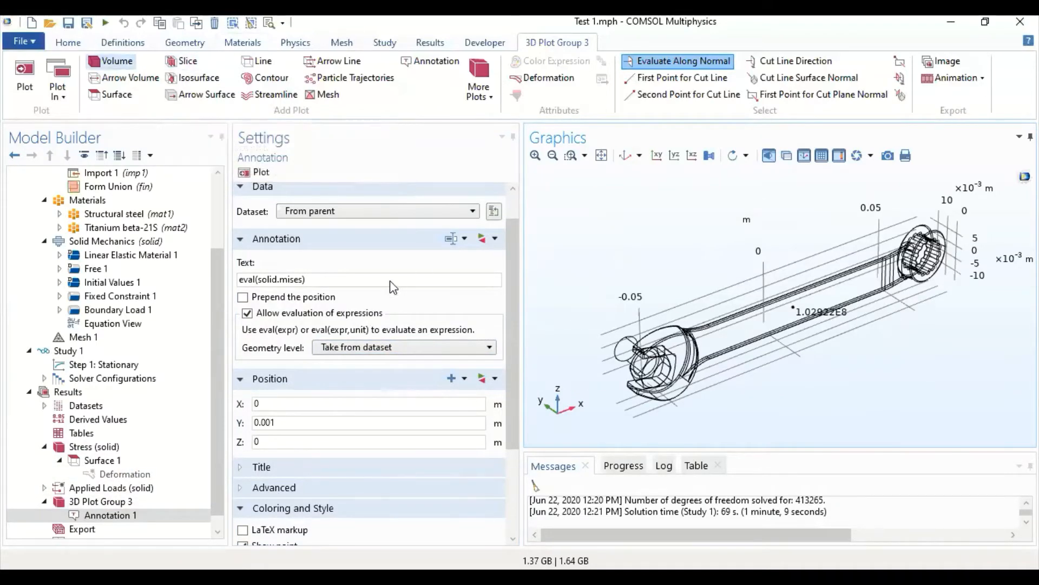
{"action": "left_click", "coordinate": [490, 281]}
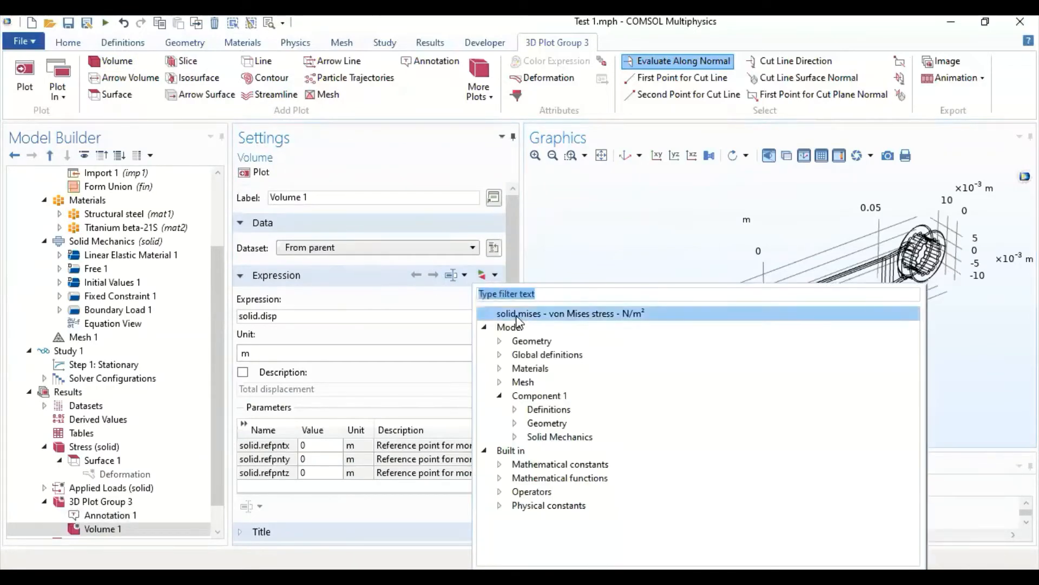
{"action": "double_click", "coordinate": [543, 310]}
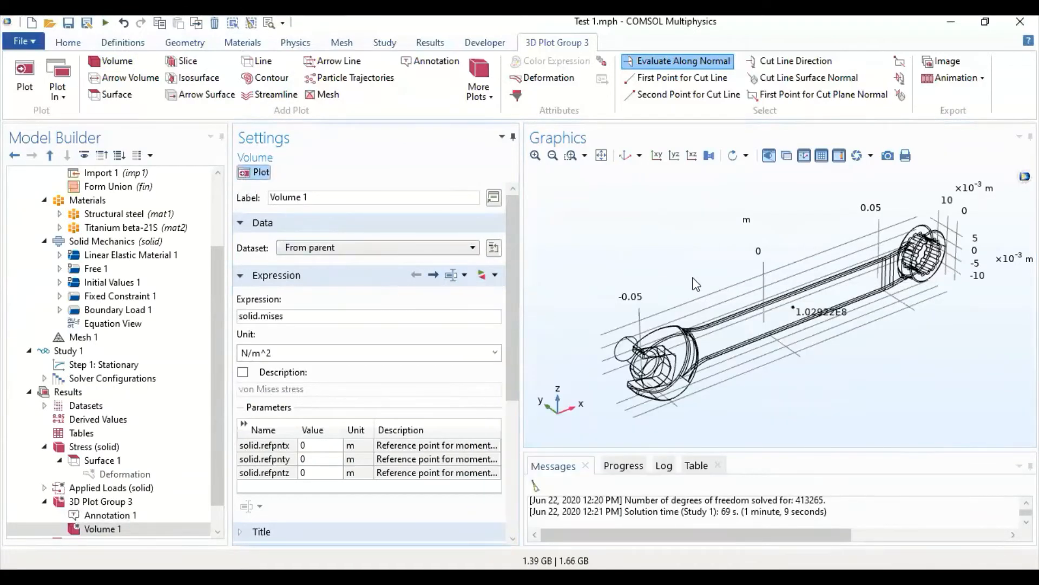
{"action": "left_click", "coordinate": [243, 177]}
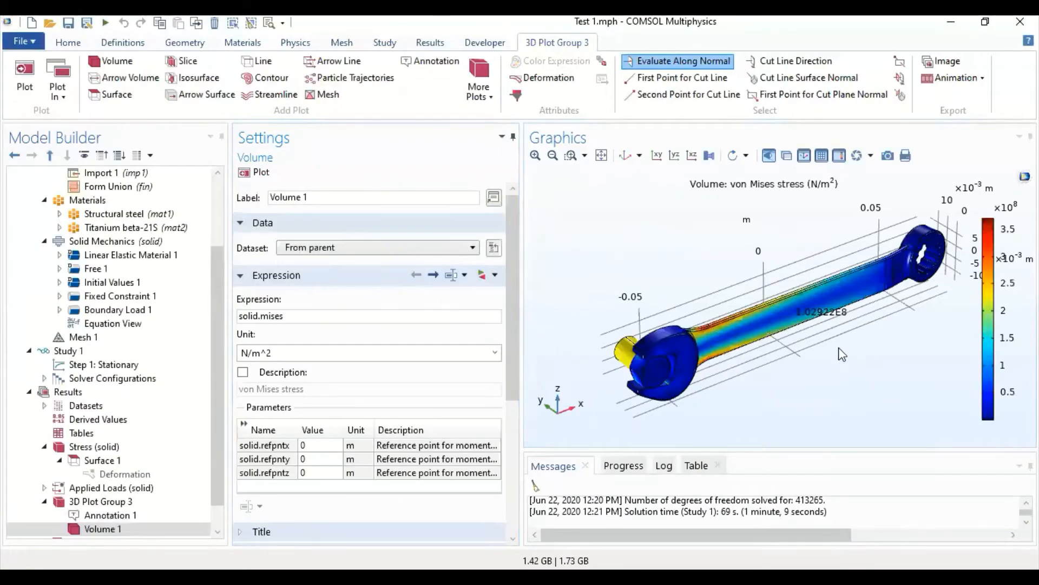
- Set the color of Annotation 1 to White
{"action": "scroll", "coordinate": [819, 287], "scroll_direction": "up", "scroll_amount": 5}
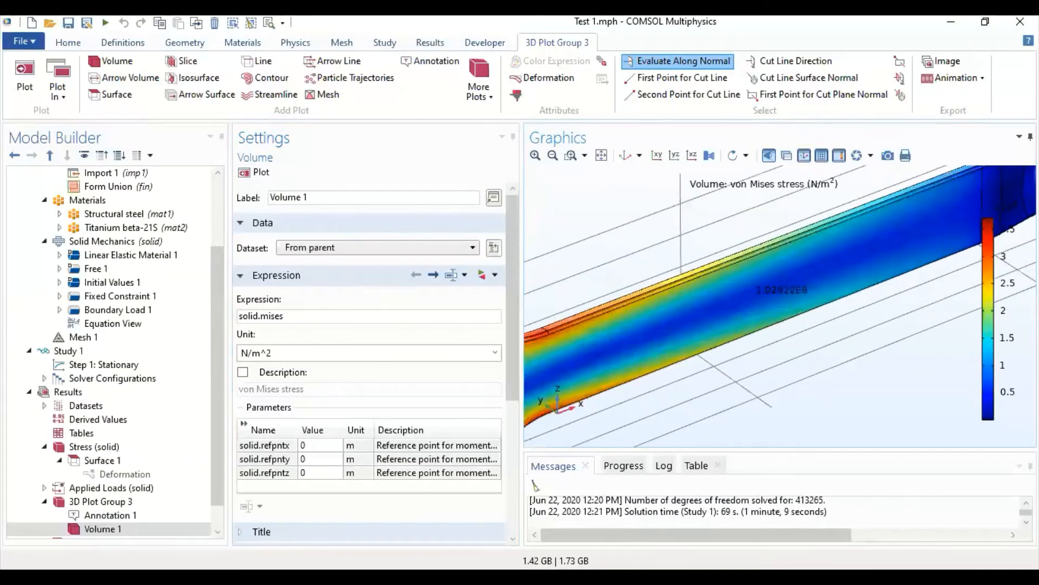
{"action": "left_click", "coordinate": [130, 516]}
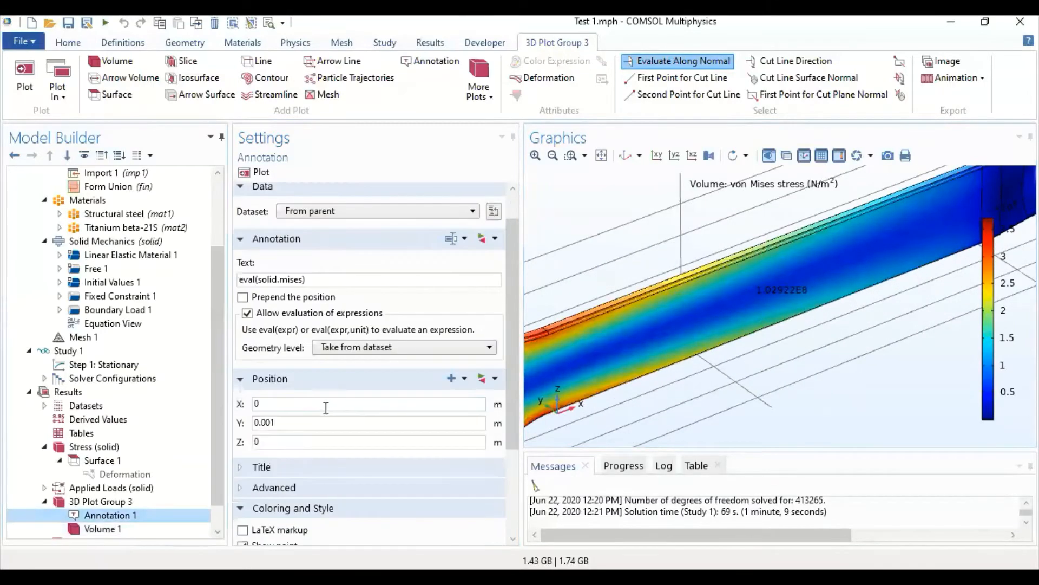
{"action": "scroll", "coordinate": [326, 408], "scroll_direction": "down", "scroll_amount": 2}
{"action": "scroll", "coordinate": [326, 408], "scroll_direction": "down", "scroll_amount": 3}
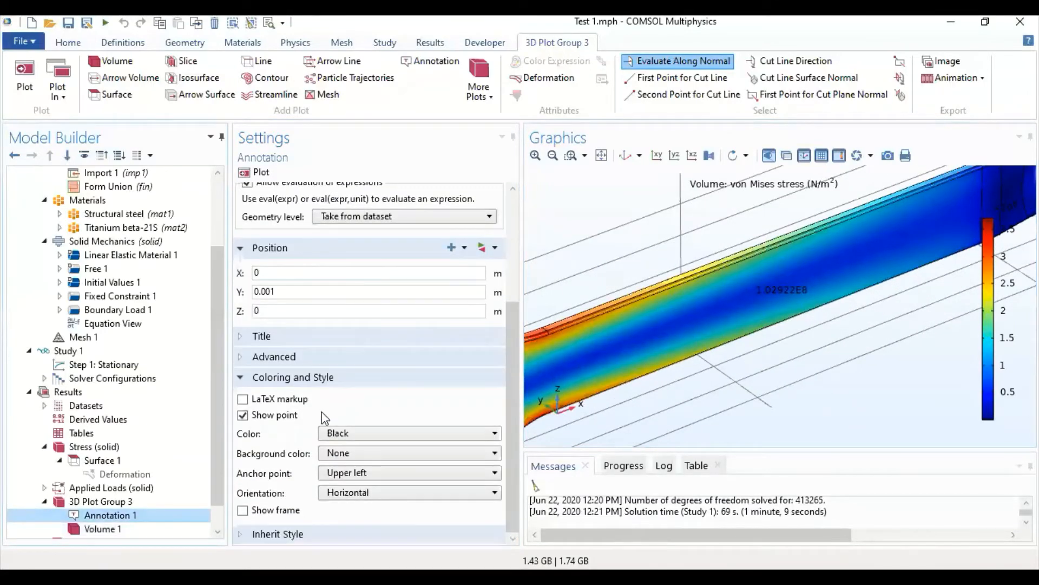
{"action": "left_click", "coordinate": [359, 433]}
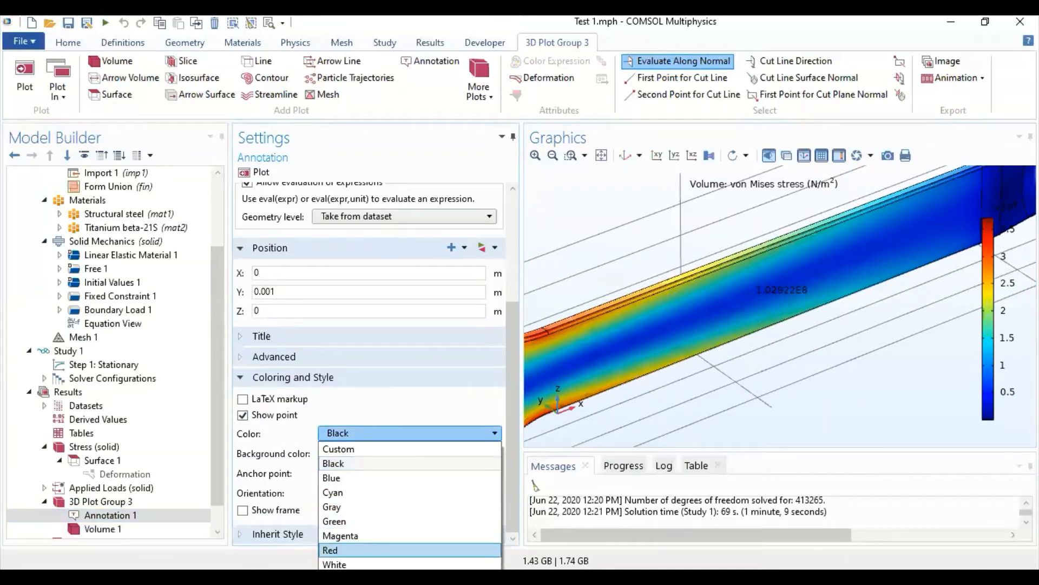
{"action": "left_click", "coordinate": [352, 564]}
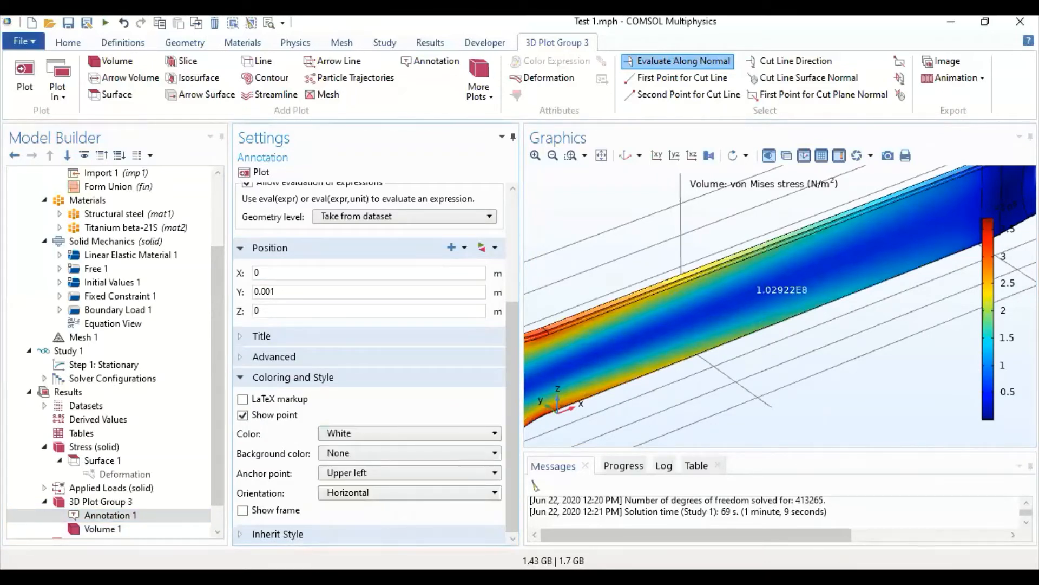
- Try the Thermal and Spectrum color tables on Volume 1 and settle on Traffic
{"action": "left_click", "coordinate": [130, 529]}
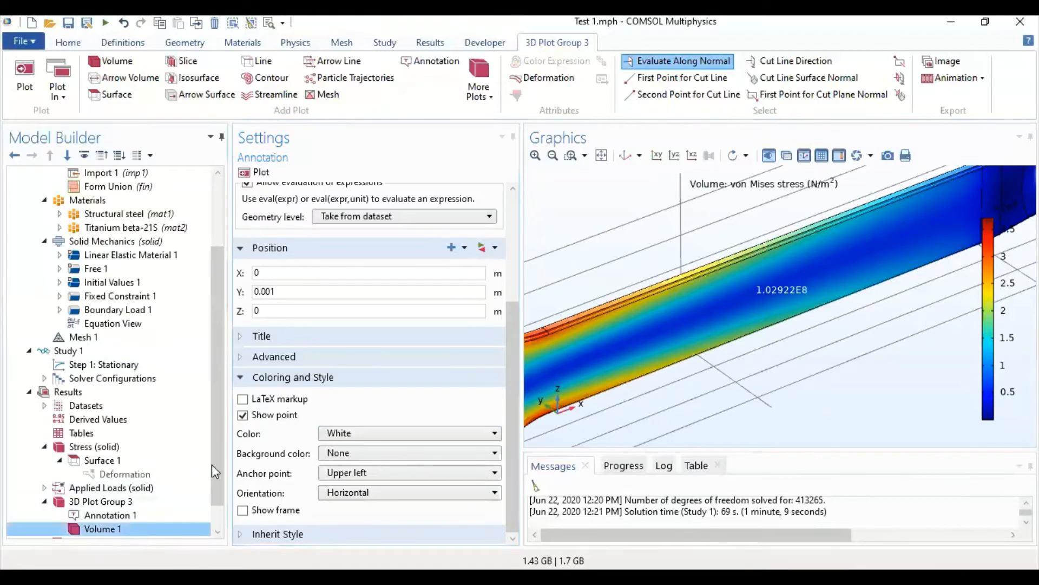
{"action": "scroll", "coordinate": [333, 417], "scroll_direction": "down", "scroll_amount": 6}
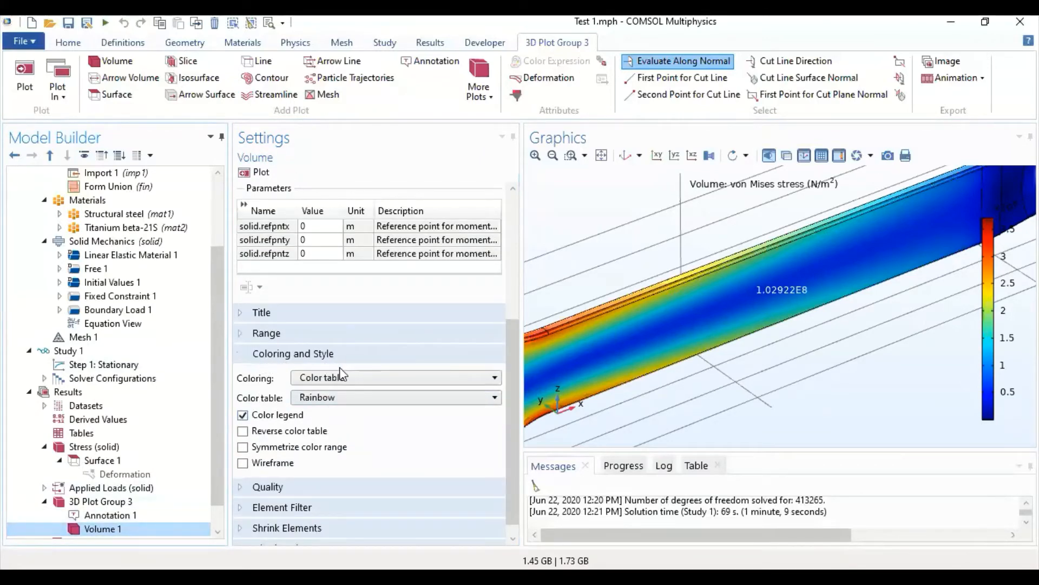
{"action": "left_click", "coordinate": [356, 398]}
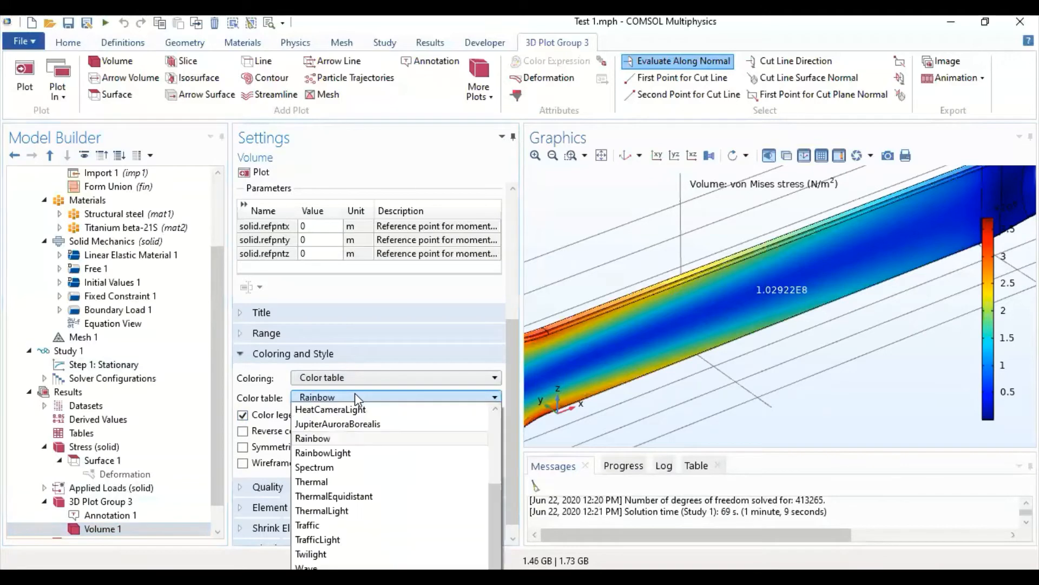
{"action": "left_click", "coordinate": [356, 482]}
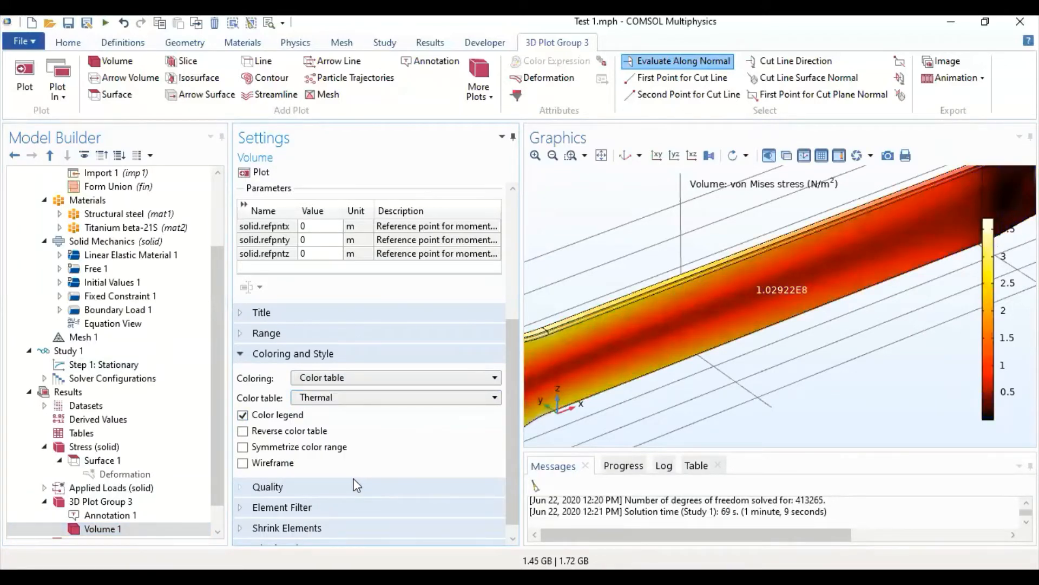
{"action": "left_click", "coordinate": [348, 401]}
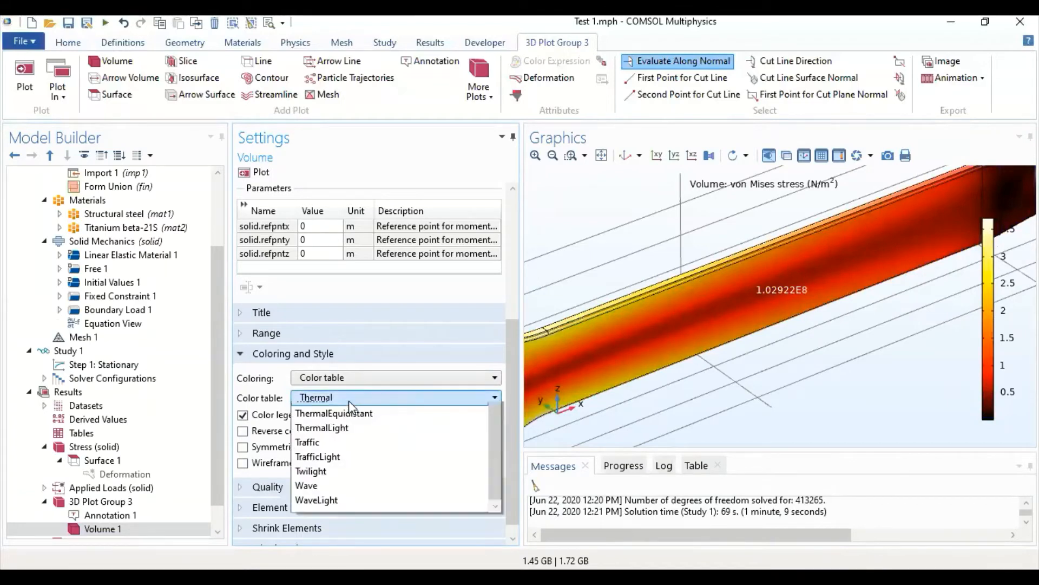
{"action": "left_click", "coordinate": [348, 401]}
{"action": "scroll", "coordinate": [335, 401], "scroll_direction": "up", "scroll_amount": 1}
{"action": "left_click", "coordinate": [336, 398]}
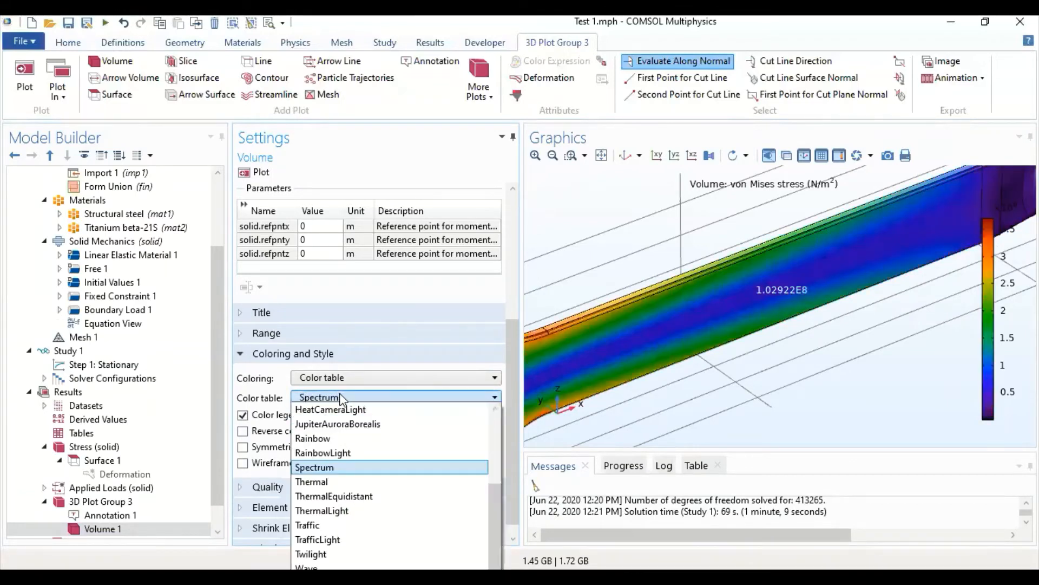
{"action": "left_click", "coordinate": [324, 524]}
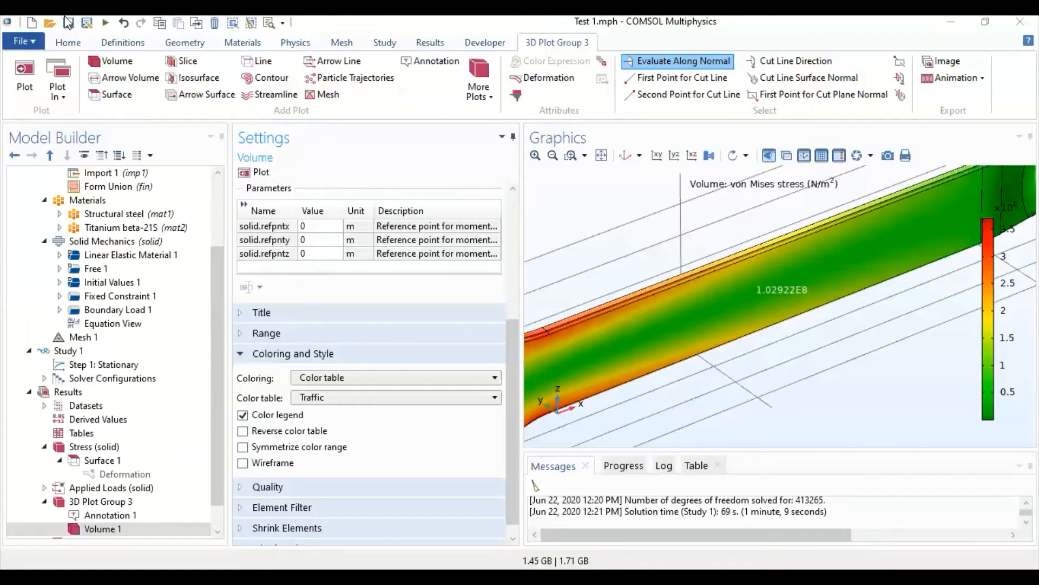
- Start a new model with the Model Wizard and choose the 3D space dimension
{"action": "left_click", "coordinate": [33, 24]}
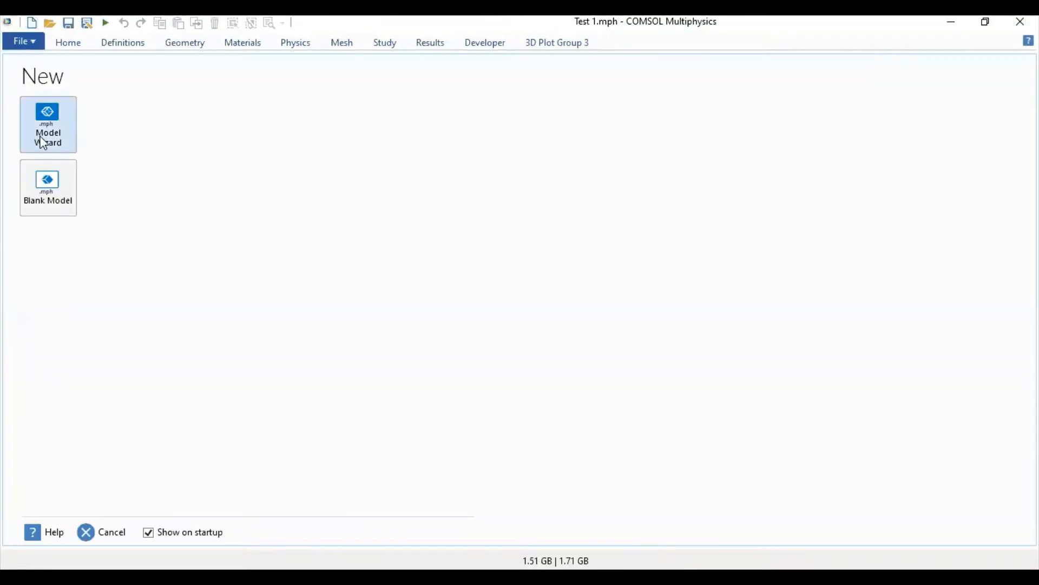
{"action": "left_click", "coordinate": [43, 132]}
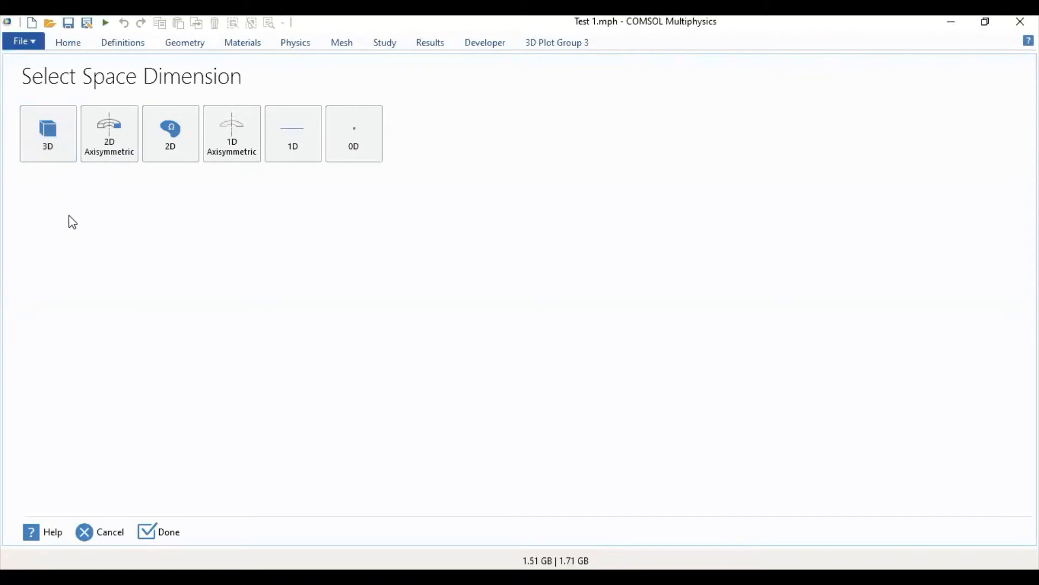
{"action": "left_click", "coordinate": [49, 133]}
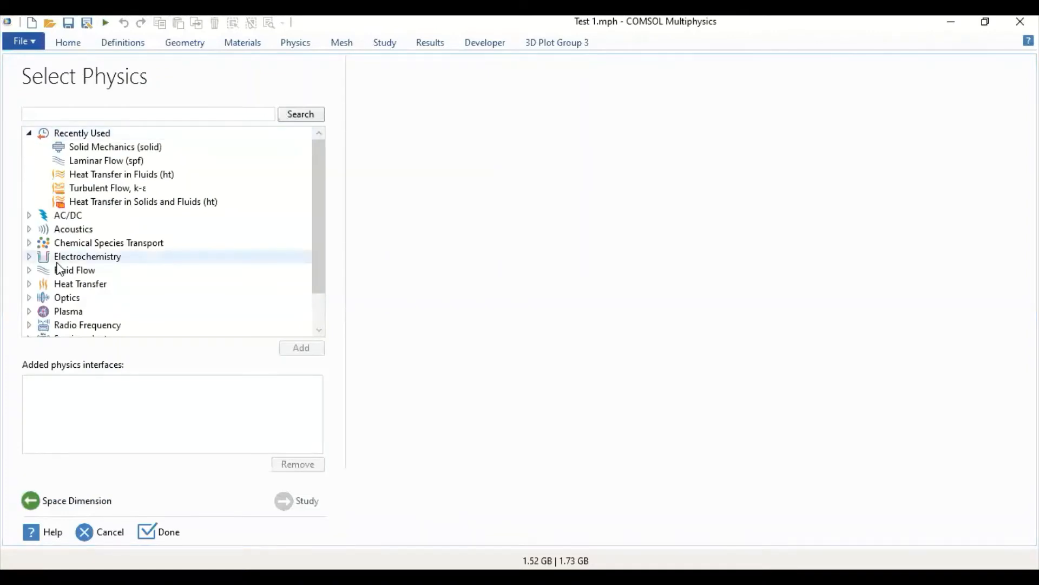
- Add the Thermal Stress, Solid multiphysics interface from the Structural Mechanics physics
{"action": "left_click", "coordinate": [29, 284]}
{"action": "scroll", "coordinate": [225, 248], "scroll_direction": "down", "scroll_amount": 4}
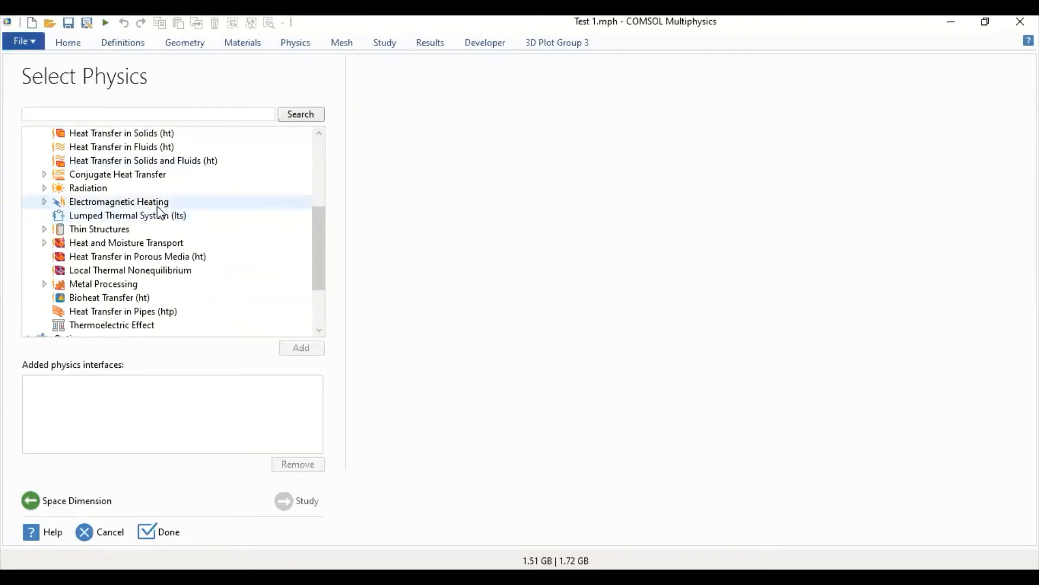
{"action": "scroll", "coordinate": [236, 209], "scroll_direction": "up", "scroll_amount": 1}
{"action": "scroll", "coordinate": [241, 211], "scroll_direction": "down", "scroll_amount": 1}
{"action": "scroll", "coordinate": [238, 208], "scroll_direction": "down", "scroll_amount": 2}
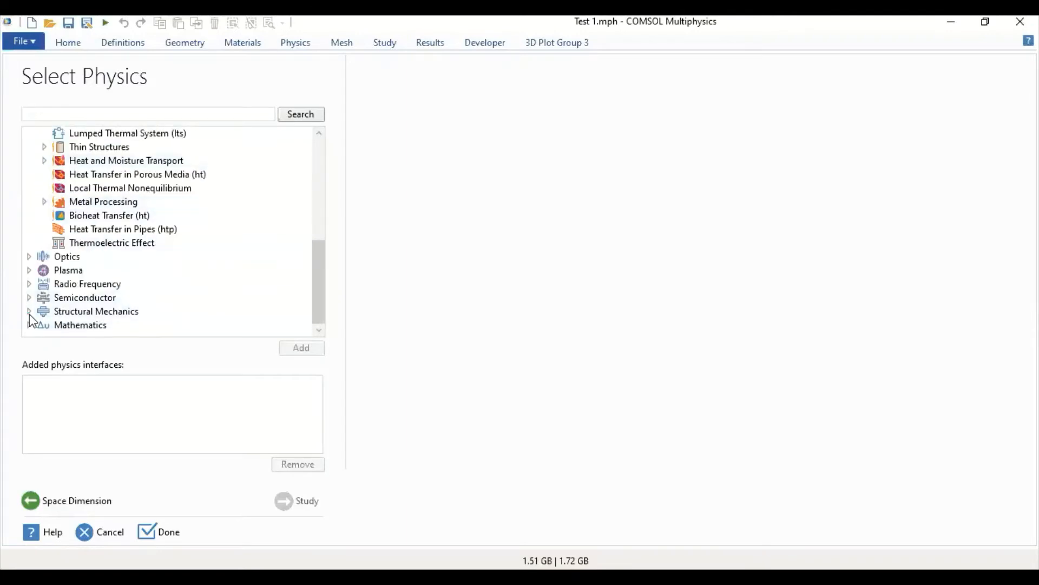
{"action": "left_click", "coordinate": [30, 312]}
{"action": "scroll", "coordinate": [222, 275], "scroll_direction": "down", "scroll_amount": 5}
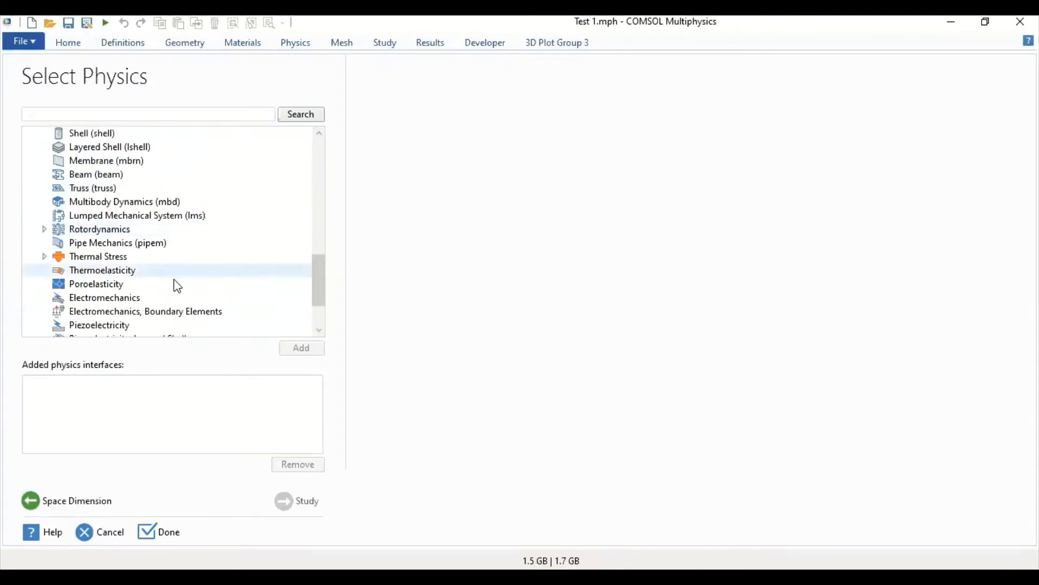
{"action": "left_click", "coordinate": [45, 258]}
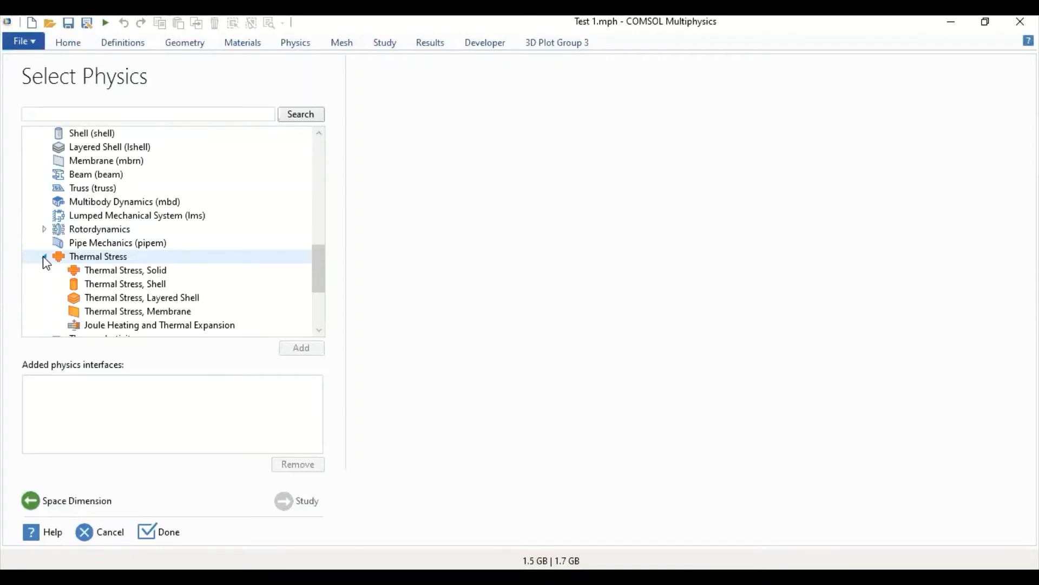
{"action": "left_click", "coordinate": [108, 273]}
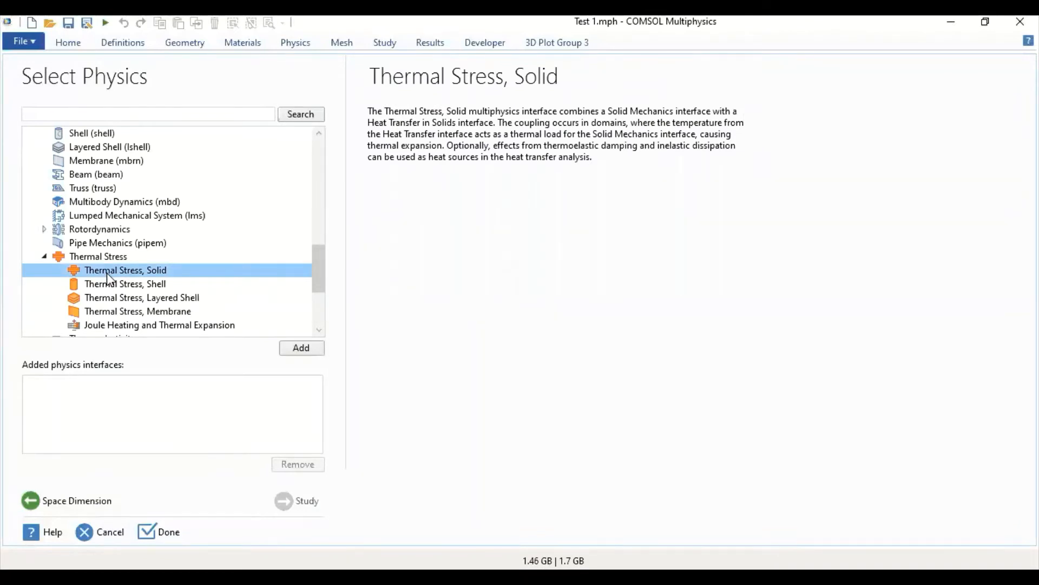
{"action": "left_click", "coordinate": [304, 348]}
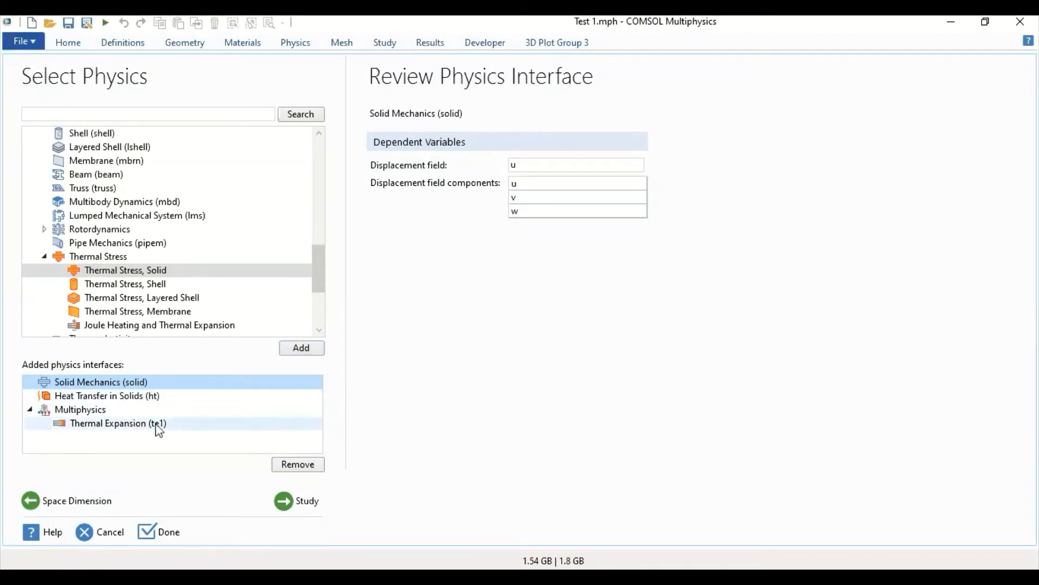
- Choose a Time Dependent study for the new model and finish the wizard without saving the changes to Test 1.mph
{"action": "left_click", "coordinate": [286, 505]}
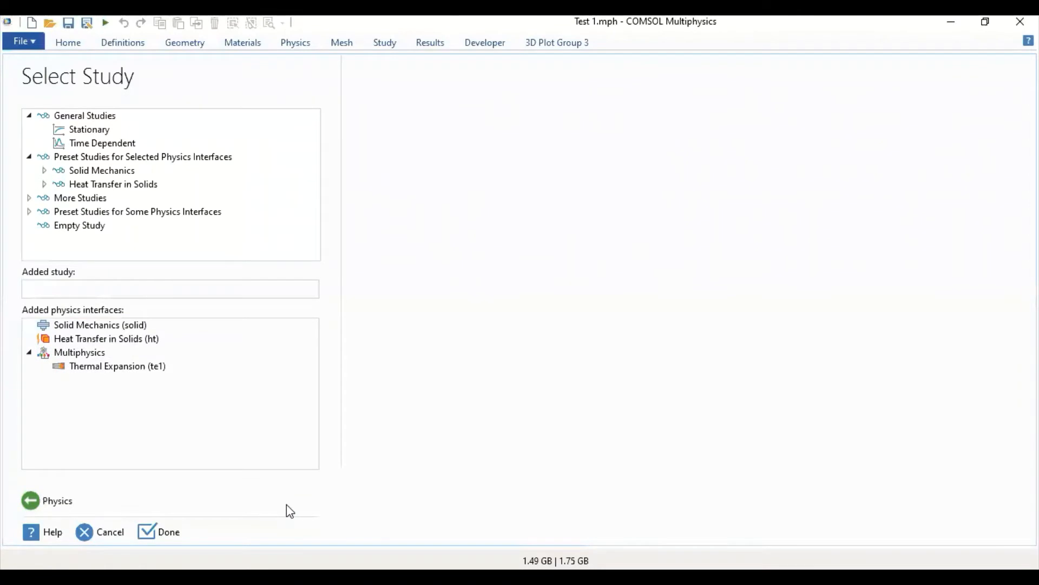
{"action": "left_click", "coordinate": [103, 143]}
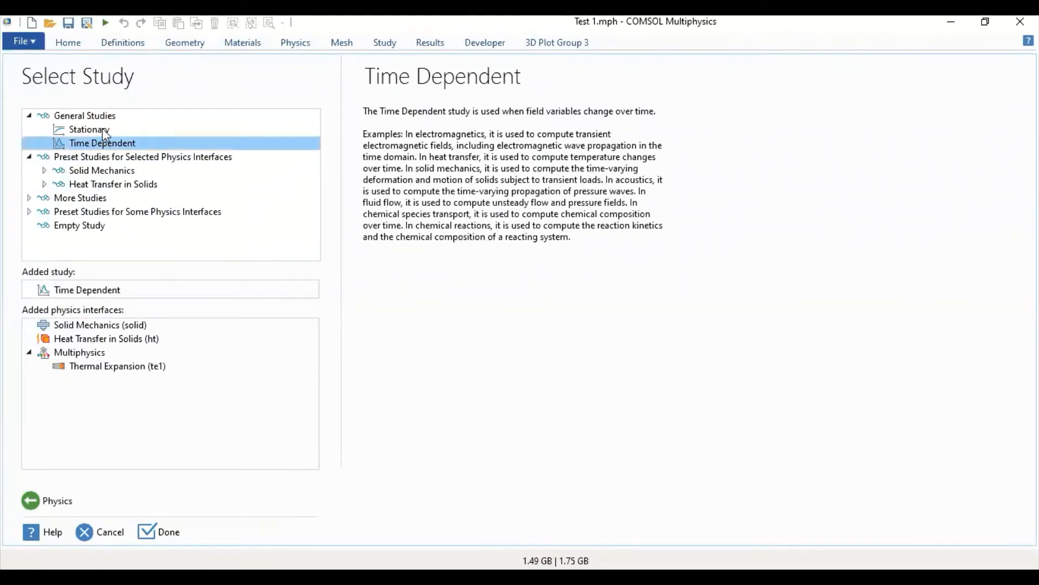
{"action": "left_click", "coordinate": [103, 130]}
{"action": "left_click", "coordinate": [104, 143]}
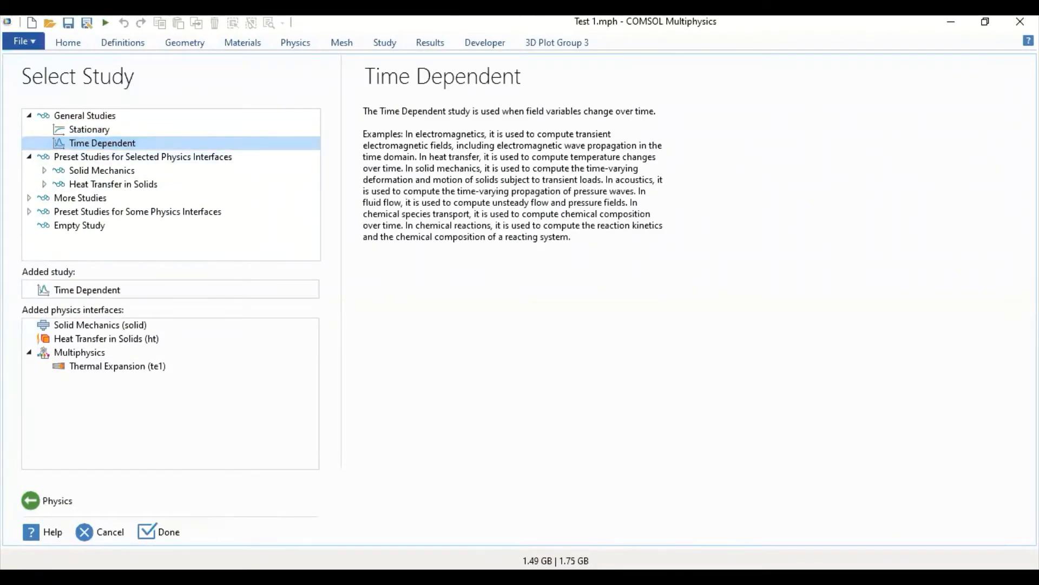
{"action": "left_click", "coordinate": [158, 527]}
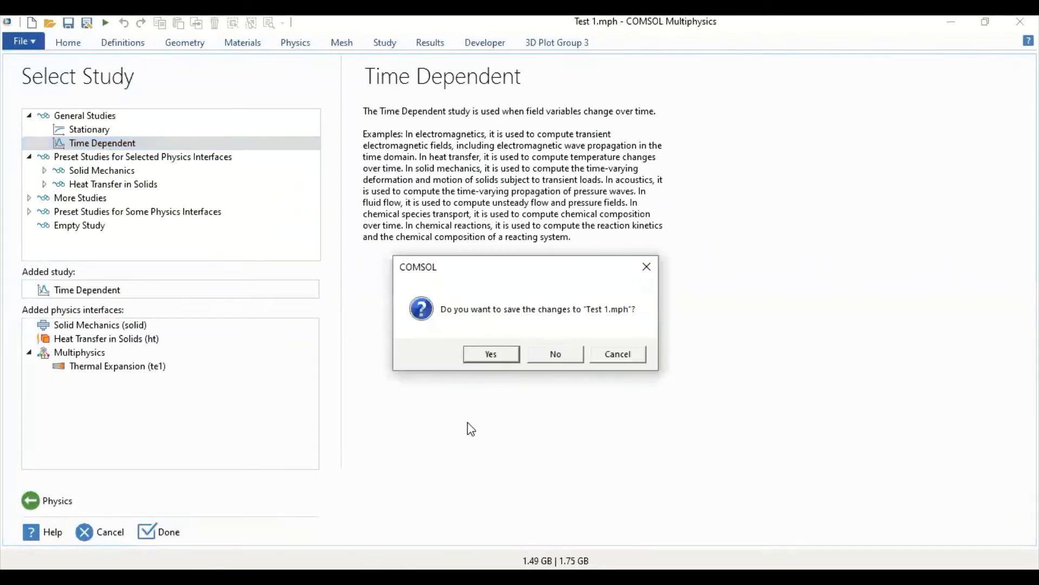
{"action": "left_click", "coordinate": [545, 355]}
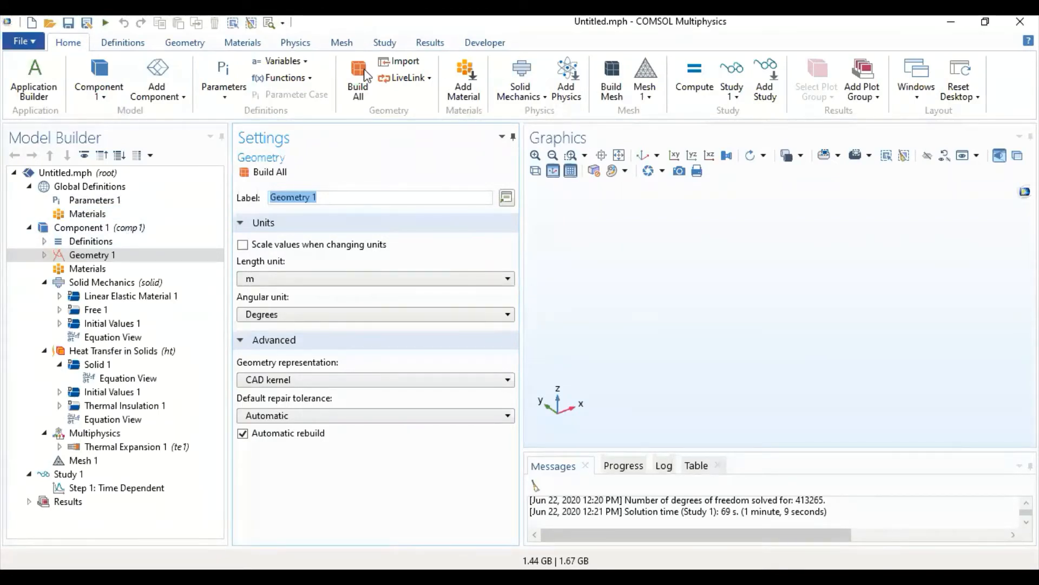
- Add a block to Geometry 1 and set the geometry's length unit to cm
{"action": "left_click", "coordinate": [182, 43]}
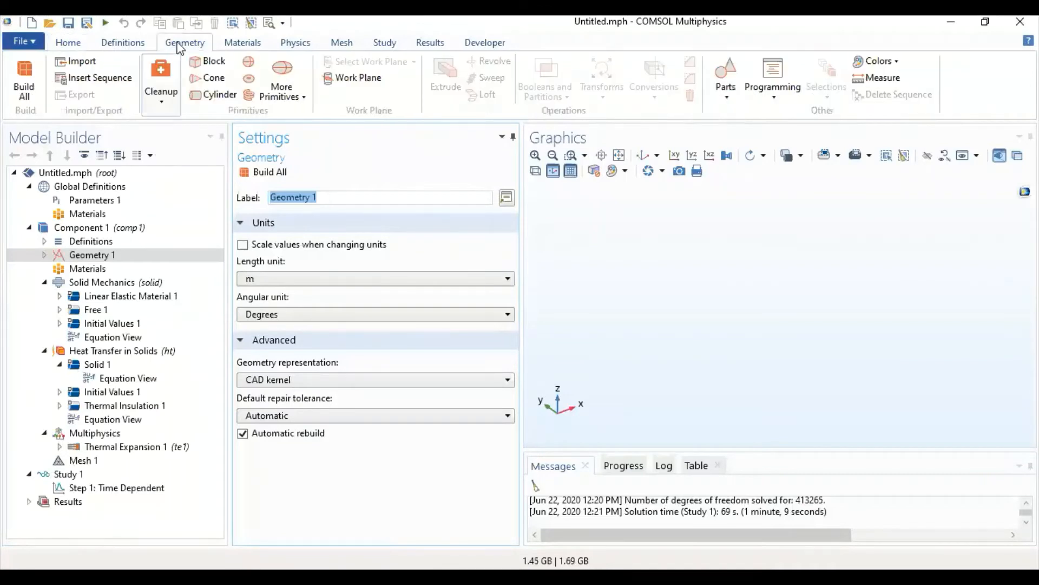
{"action": "left_click", "coordinate": [211, 67]}
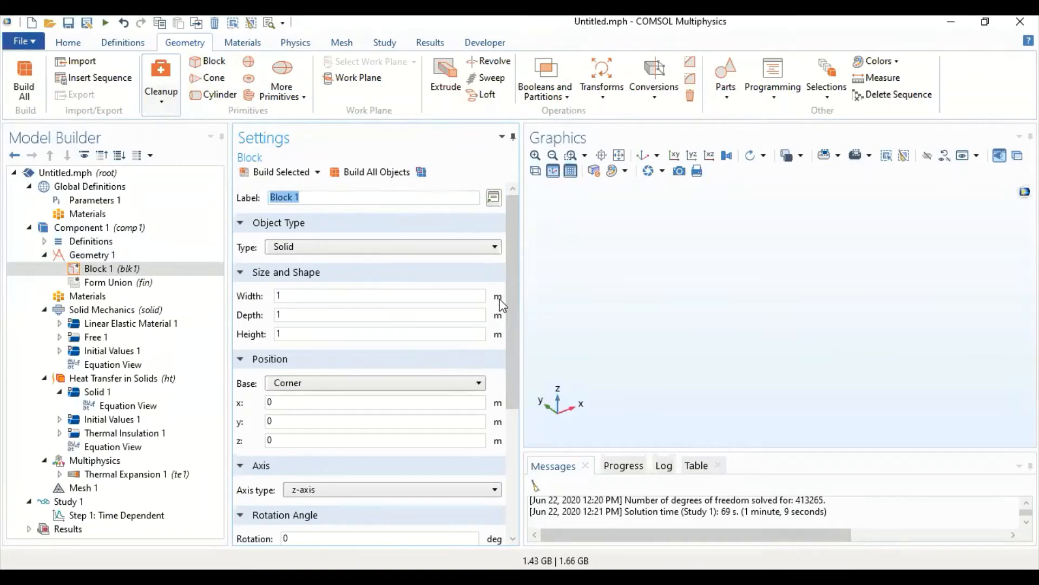
{"action": "left_click", "coordinate": [89, 254]}
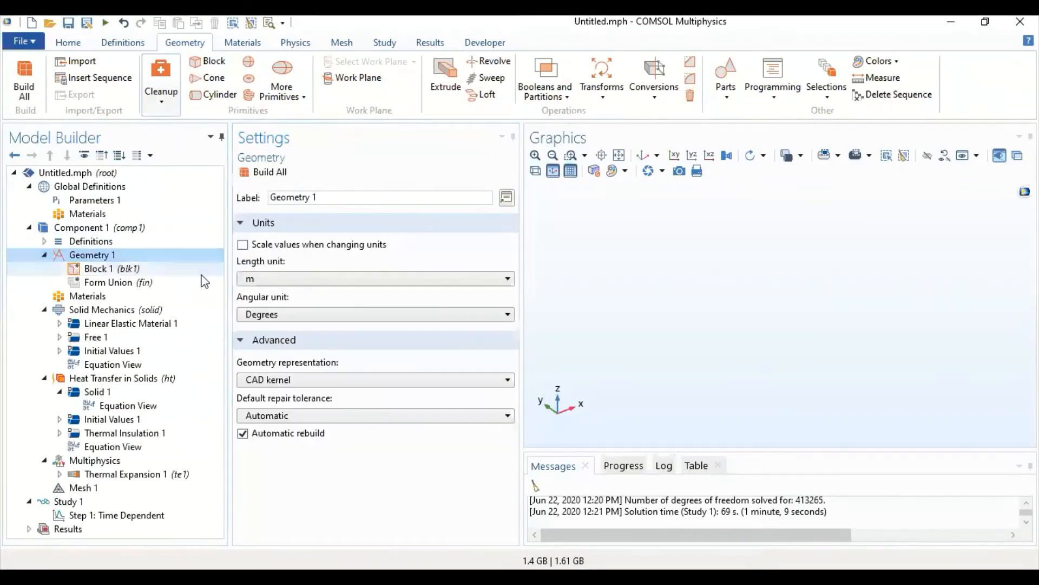
{"action": "left_click", "coordinate": [357, 281]}
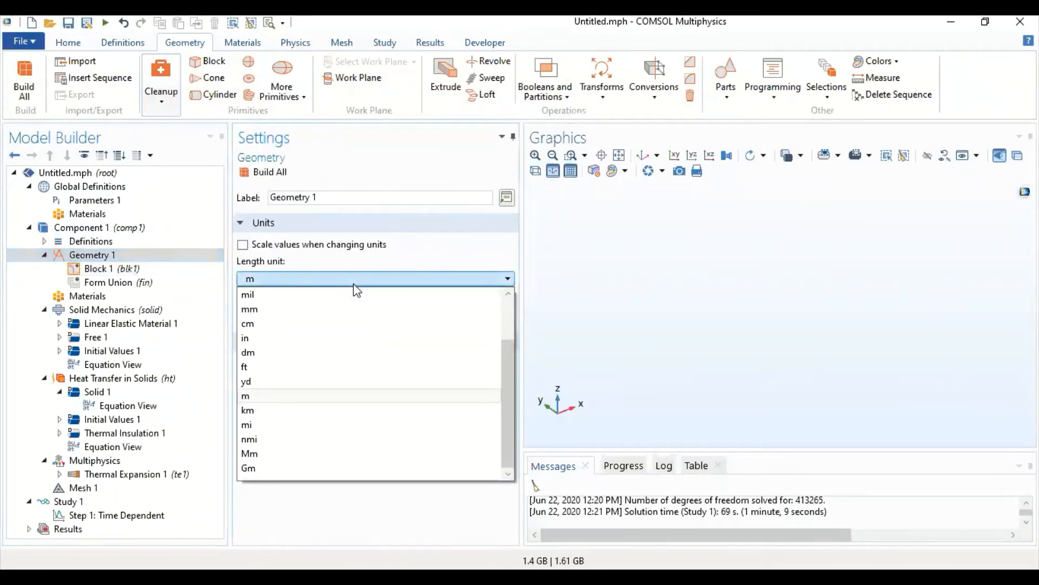
{"action": "left_click", "coordinate": [294, 324]}
- Set the width of Block 1 to 10 cm and build all objects
{"action": "left_click", "coordinate": [100, 269]}
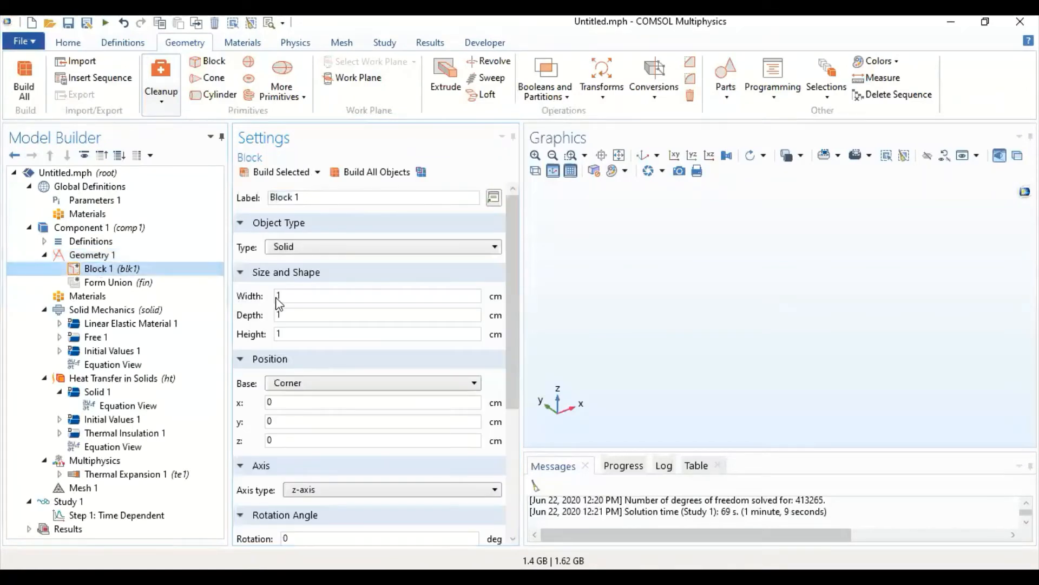
{"action": "double_click", "coordinate": [333, 296]}
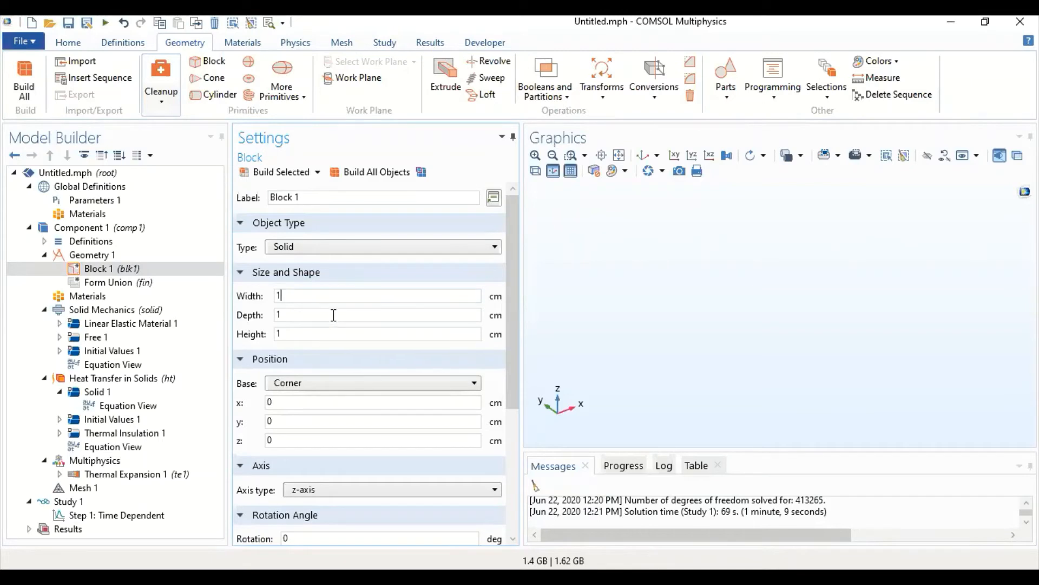
{"action": "left_click", "coordinate": [328, 334]}
{"action": "left_click", "coordinate": [404, 171]}
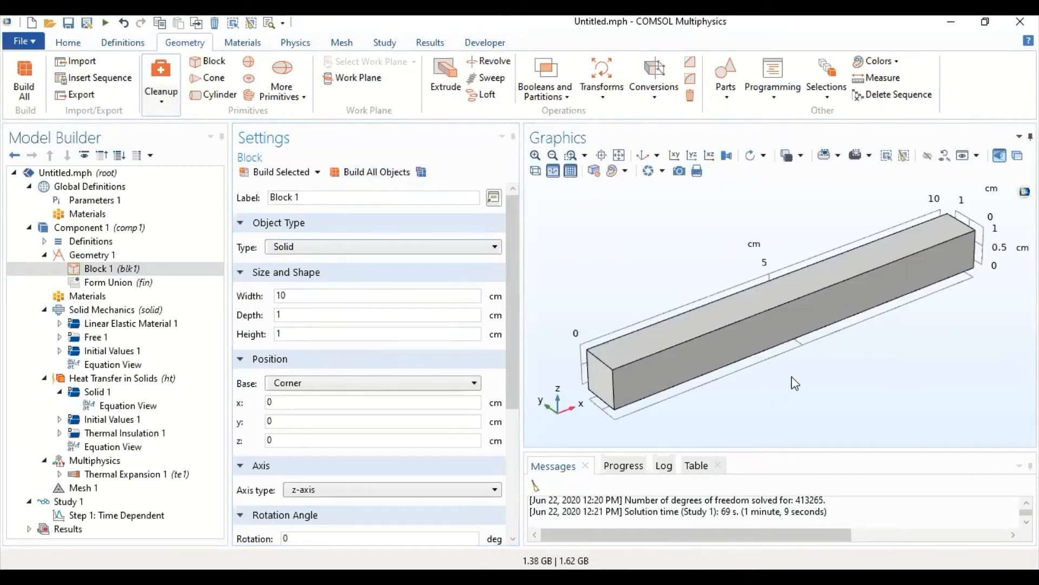
{"action": "left_click_drag", "start_coordinate": [794, 383], "coordinate": [812, 366]}
{"action": "left_click_drag", "start_coordinate": [782, 239], "coordinate": [815, 252]}
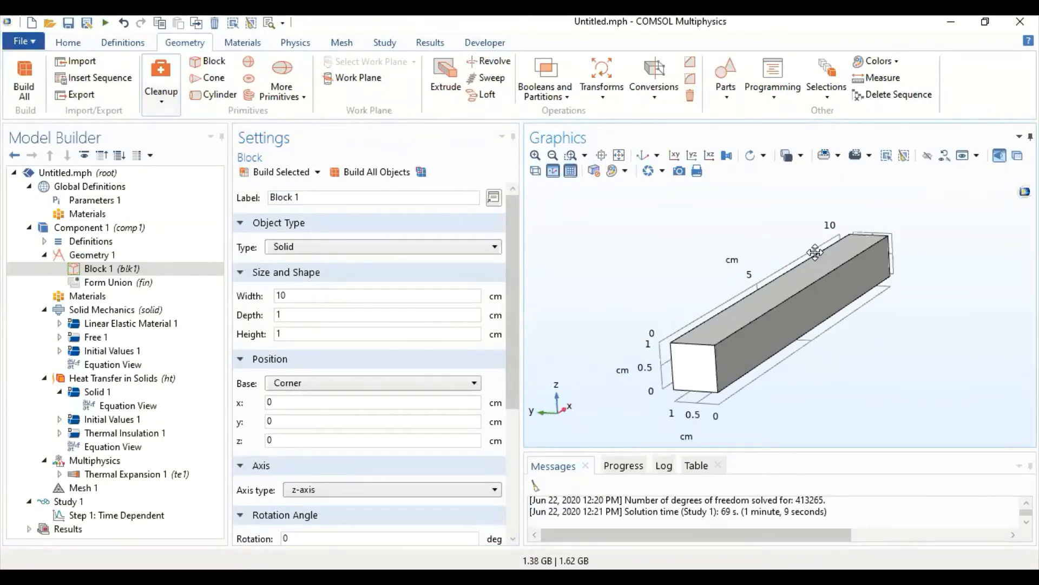
{"action": "left_click_drag", "start_coordinate": [815, 252], "coordinate": [769, 267]}
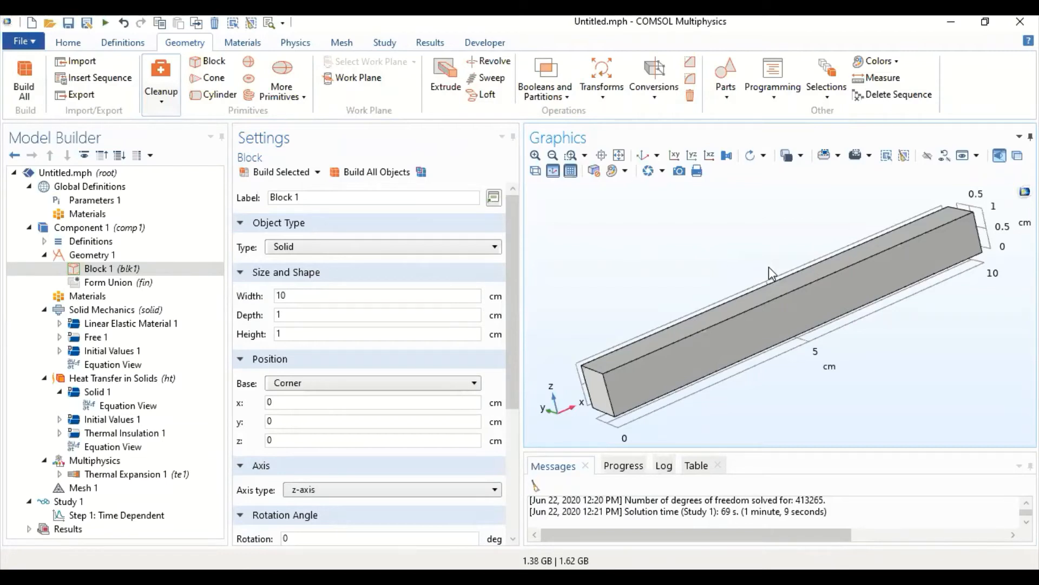
{"action": "left_click", "coordinate": [649, 154]}
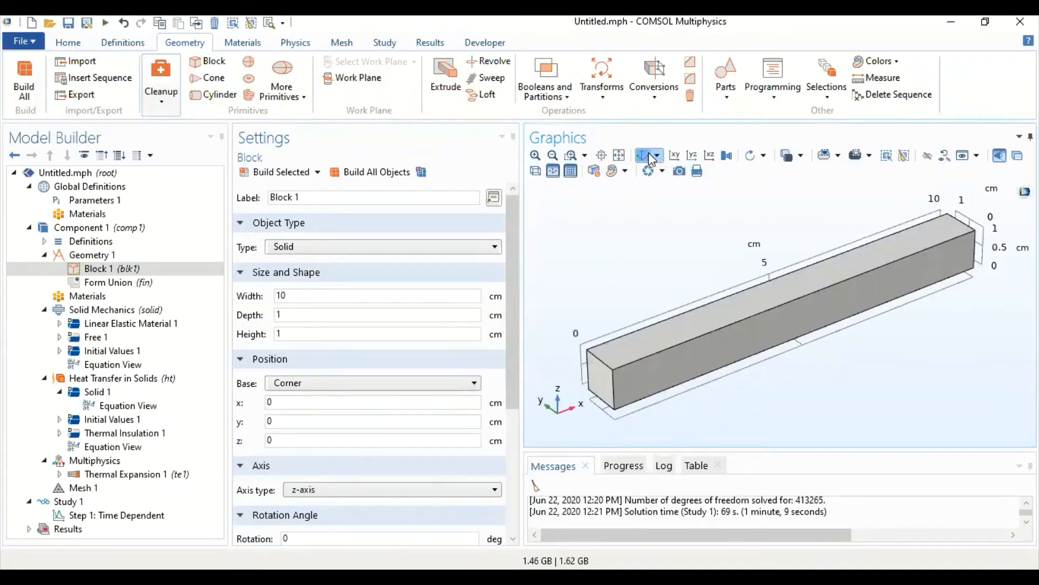
- Add the built-in material Copper from the material library to the component
{"action": "left_click", "coordinate": [115, 295]}
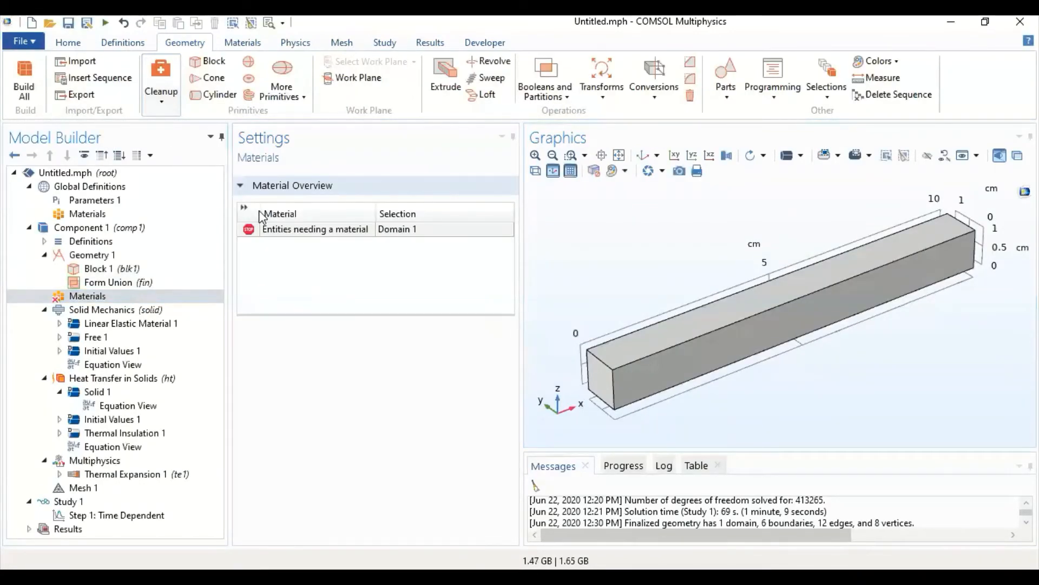
{"action": "right_click", "coordinate": [121, 296]}
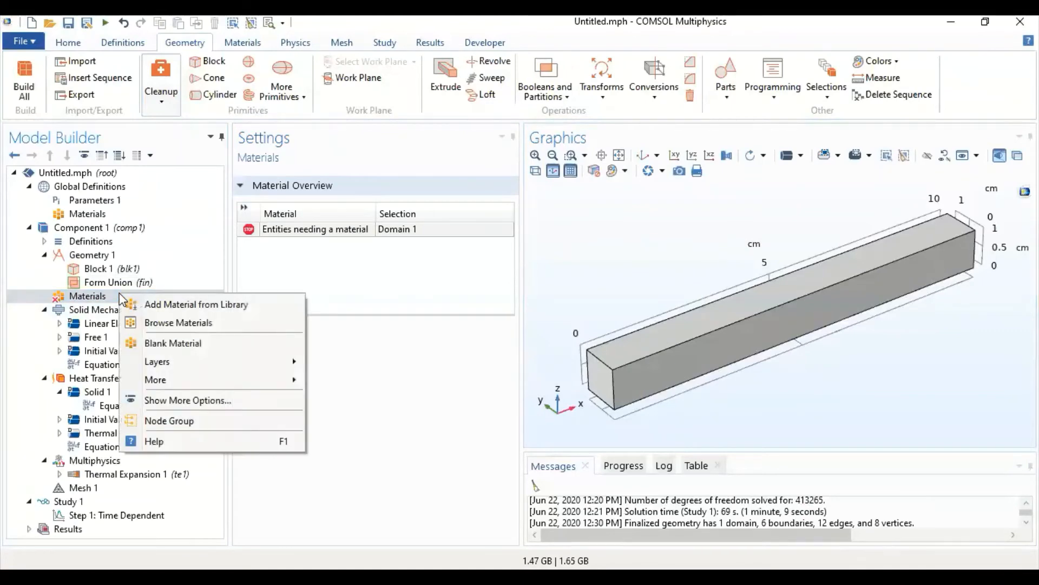
{"action": "left_click", "coordinate": [163, 307]}
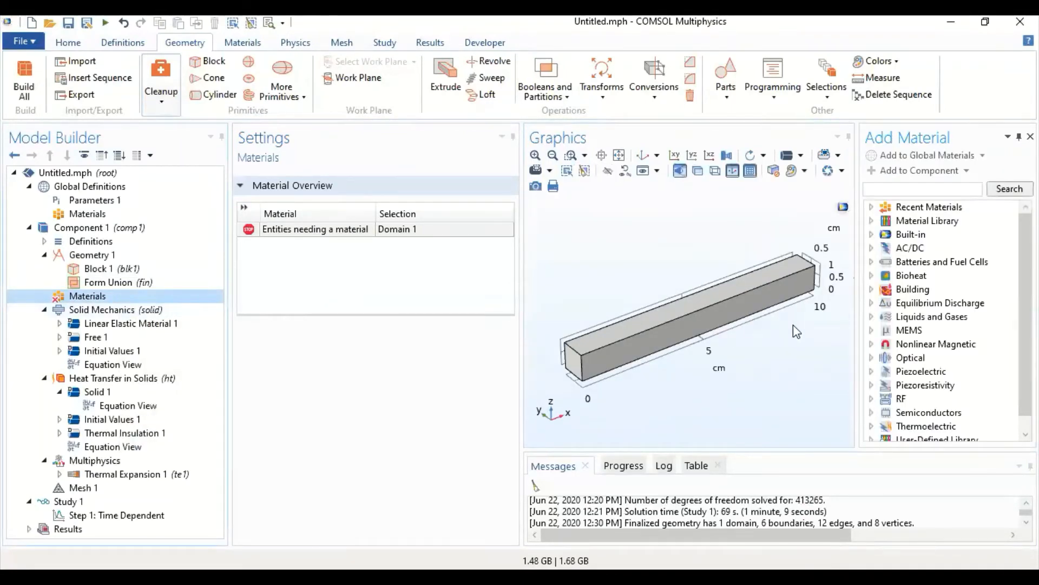
{"action": "left_click", "coordinate": [872, 235]}
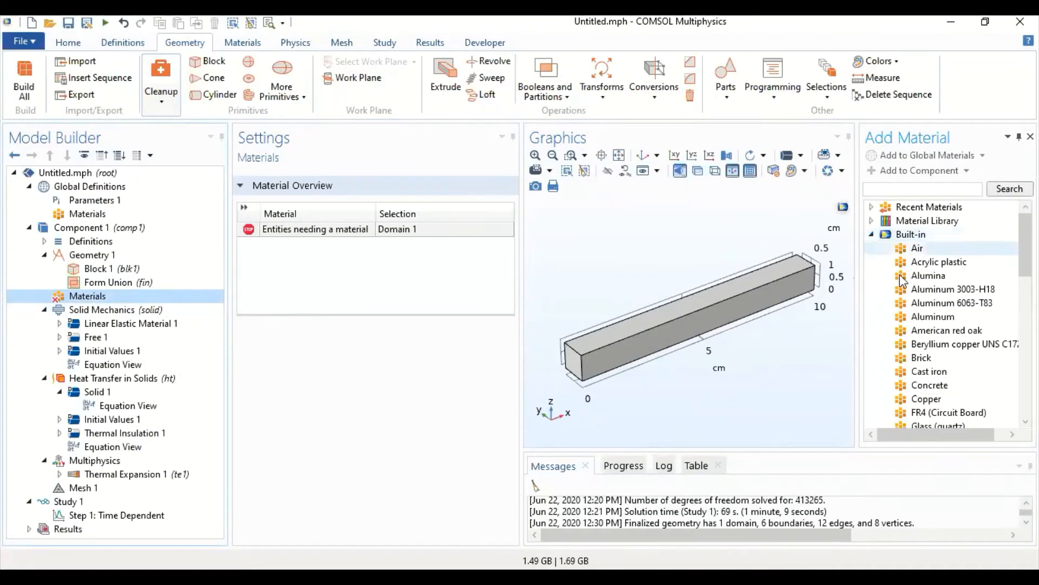
{"action": "left_click", "coordinate": [935, 404]}
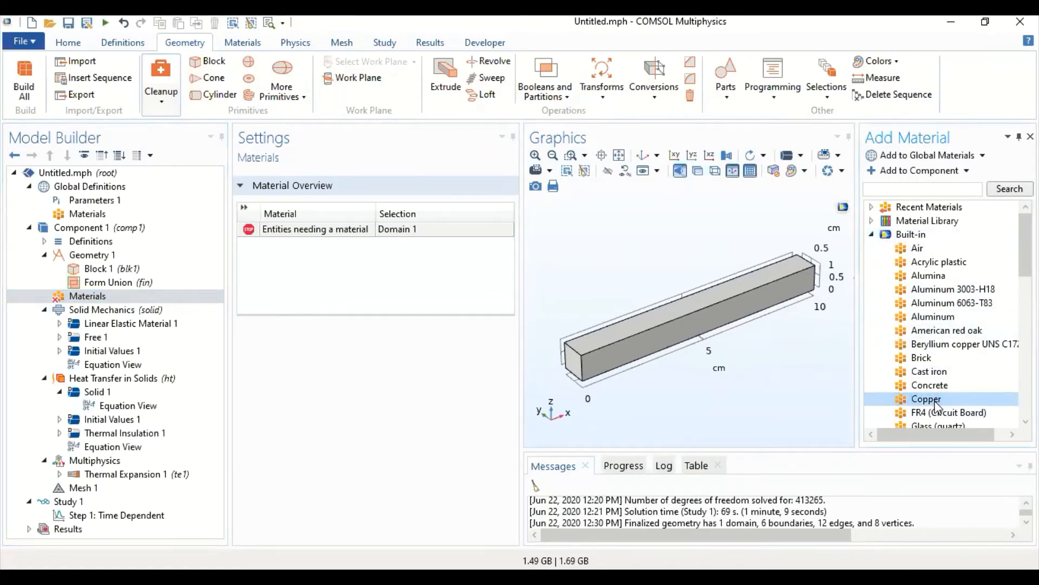
{"action": "double_click", "coordinate": [935, 404]}
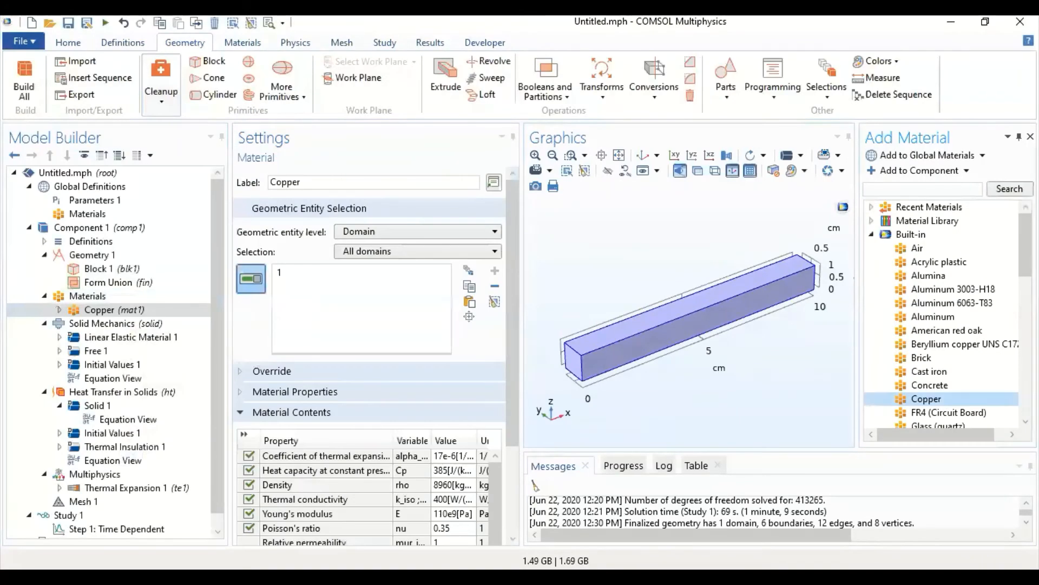
{"action": "left_click", "coordinate": [1030, 137]}
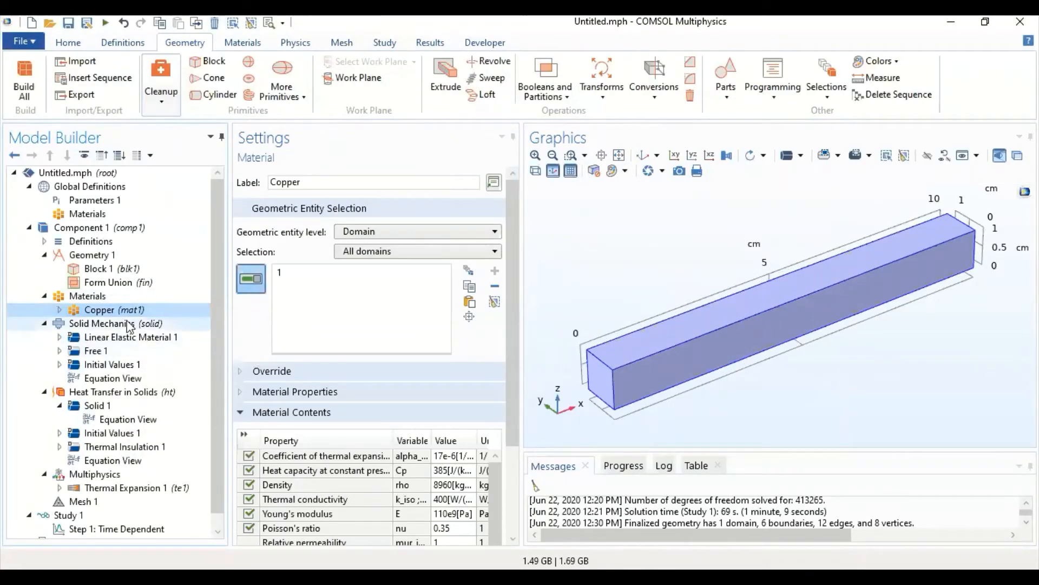
- Add a Revolve operation to the geometry with the block's end face at x = 10 cm as input face
{"action": "mouse_move", "coordinate": [657, 286]}
{"action": "left_mouse_down"}
{"action": "mouse_move", "coordinate": [622, 248]}
{"action": "mouse_move", "coordinate": [622, 292]}
{"action": "mouse_move", "coordinate": [646, 285]}
{"action": "left_mouse_up"}
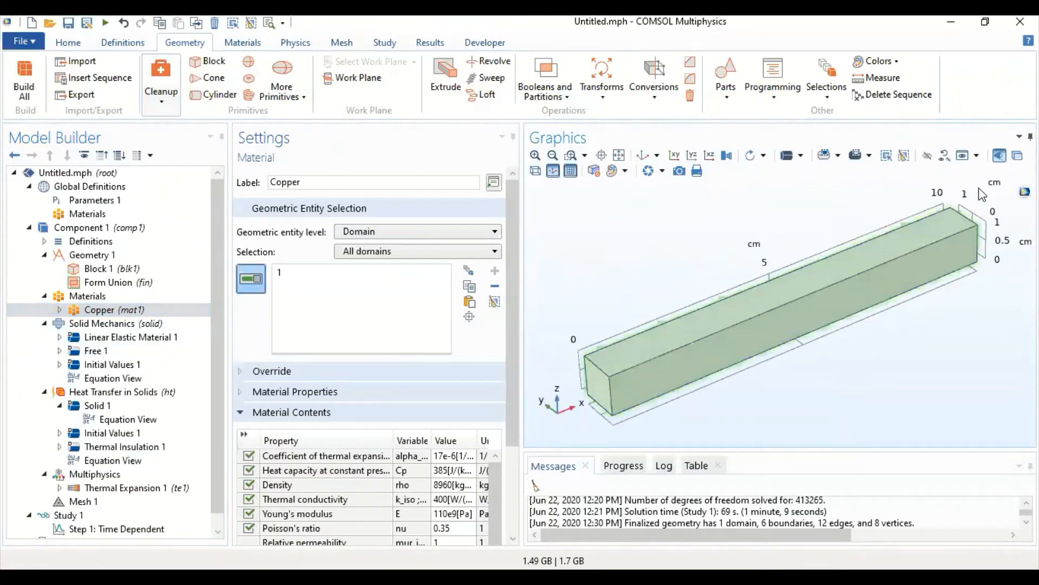
{"action": "left_click_drag", "start_coordinate": [905, 385], "coordinate": [933, 251]}
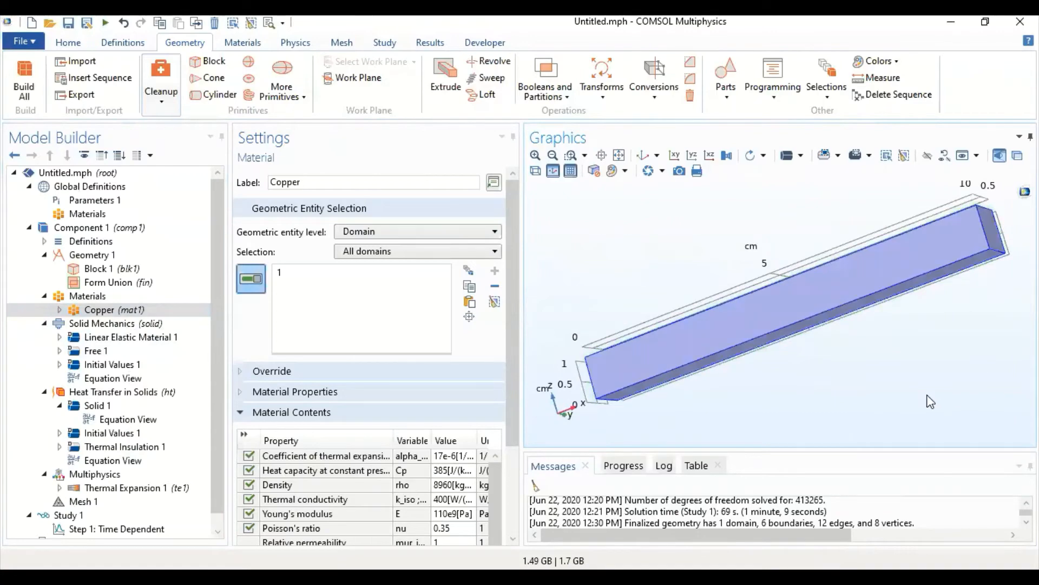
{"action": "left_click_drag", "start_coordinate": [615, 220], "coordinate": [837, 249]}
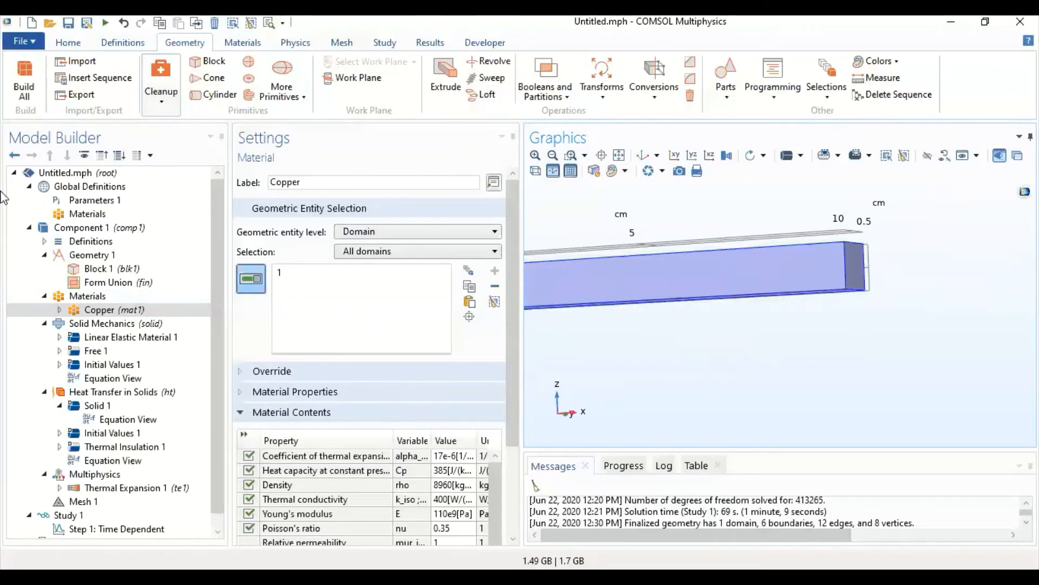
{"action": "left_click", "coordinate": [103, 269]}
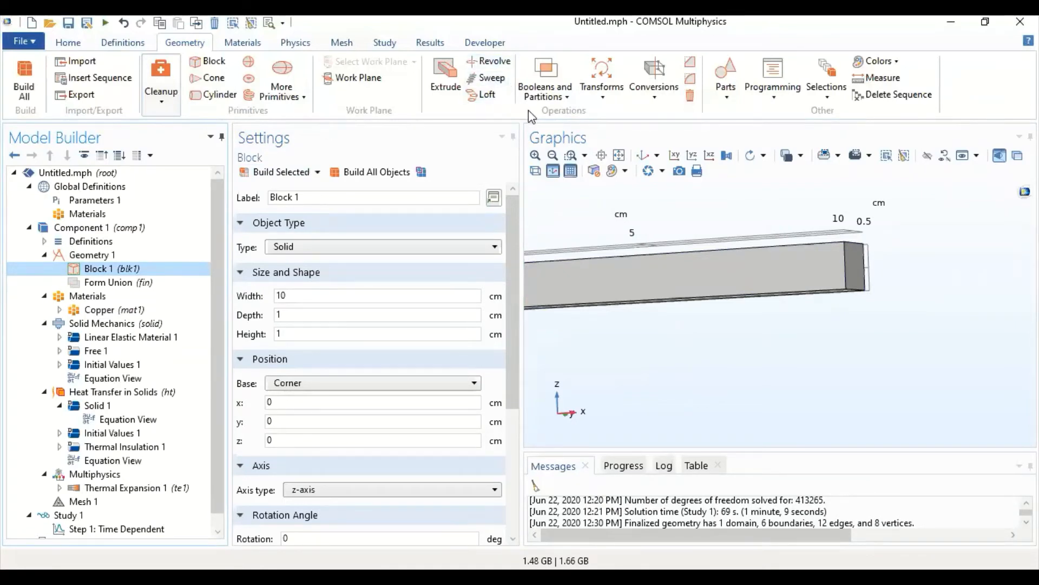
{"action": "left_click", "coordinate": [589, 100]}
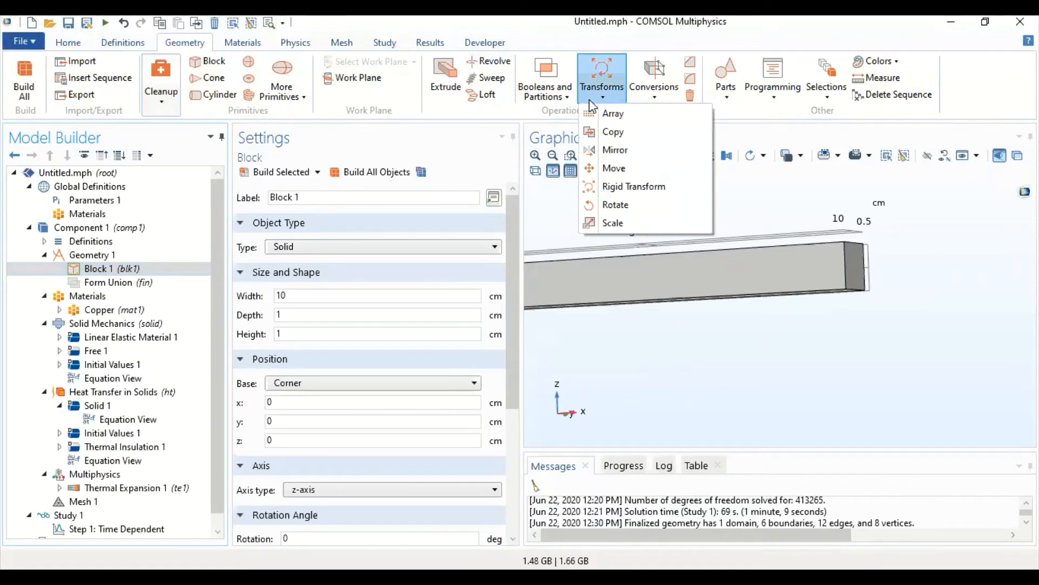
{"action": "left_click", "coordinate": [489, 61]}
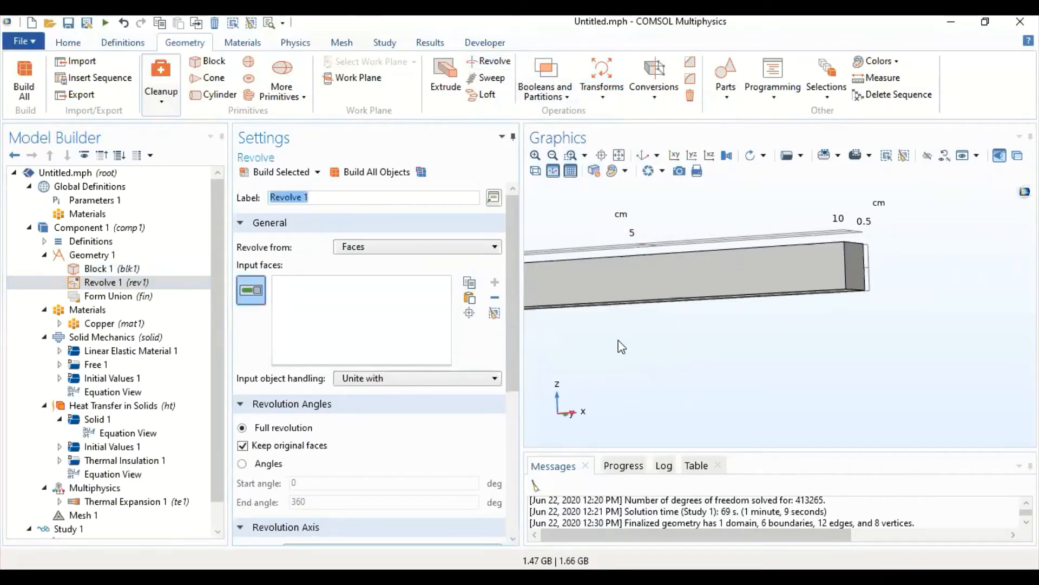
{"action": "mouse_move", "coordinate": [621, 346]}
{"action": "left_mouse_down"}
{"action": "mouse_move", "coordinate": [691, 337]}
{"action": "mouse_move", "coordinate": [623, 353]}
{"action": "left_mouse_up"}
{"action": "left_click", "coordinate": [840, 283]}
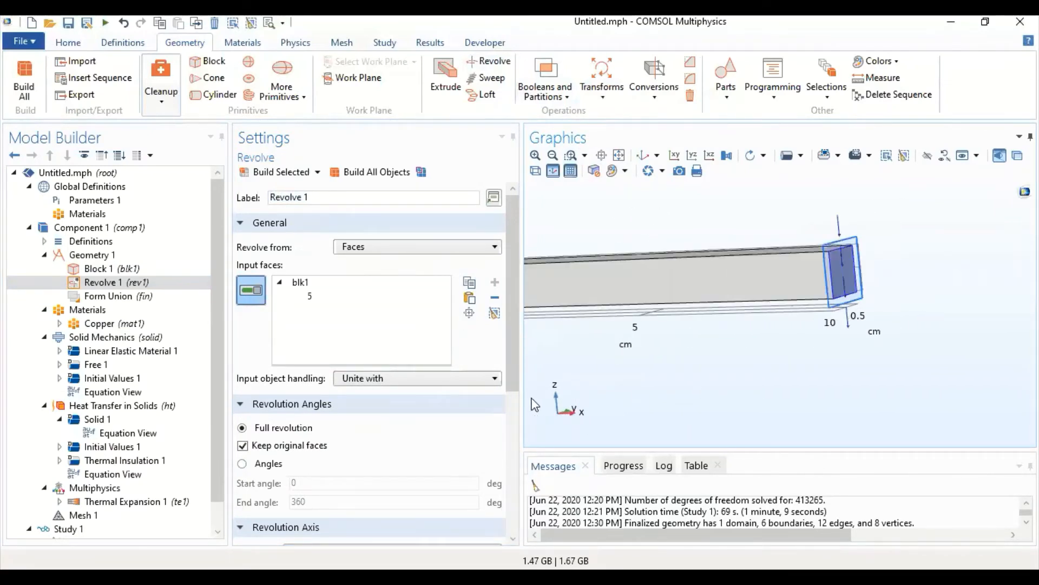
- Set the revolution axis type of Revolve 1 to 3D
{"action": "scroll", "coordinate": [433, 417], "scroll_direction": "down", "scroll_amount": 2}
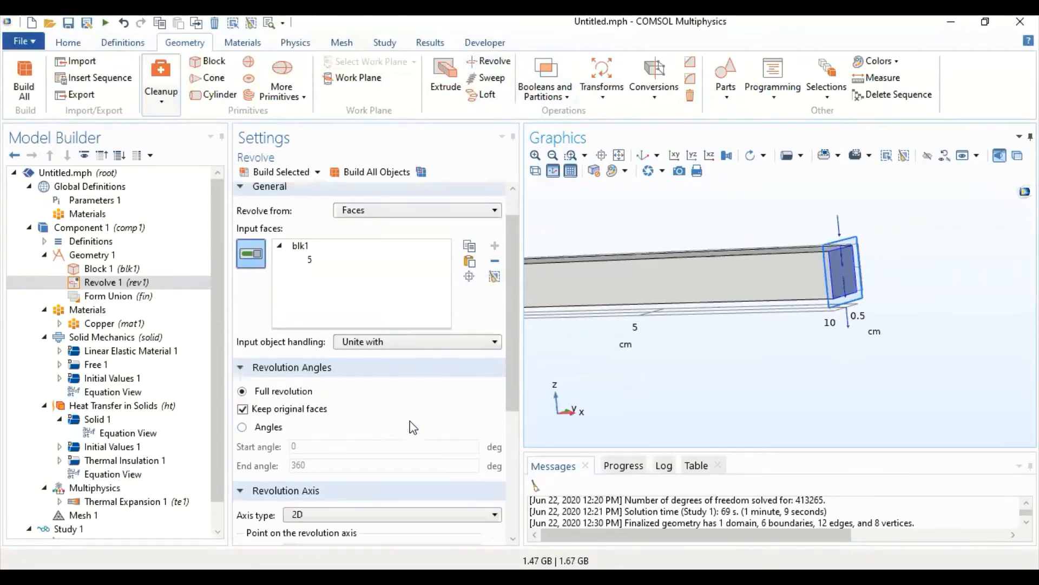
{"action": "scroll", "coordinate": [375, 506], "scroll_direction": "down", "scroll_amount": 1}
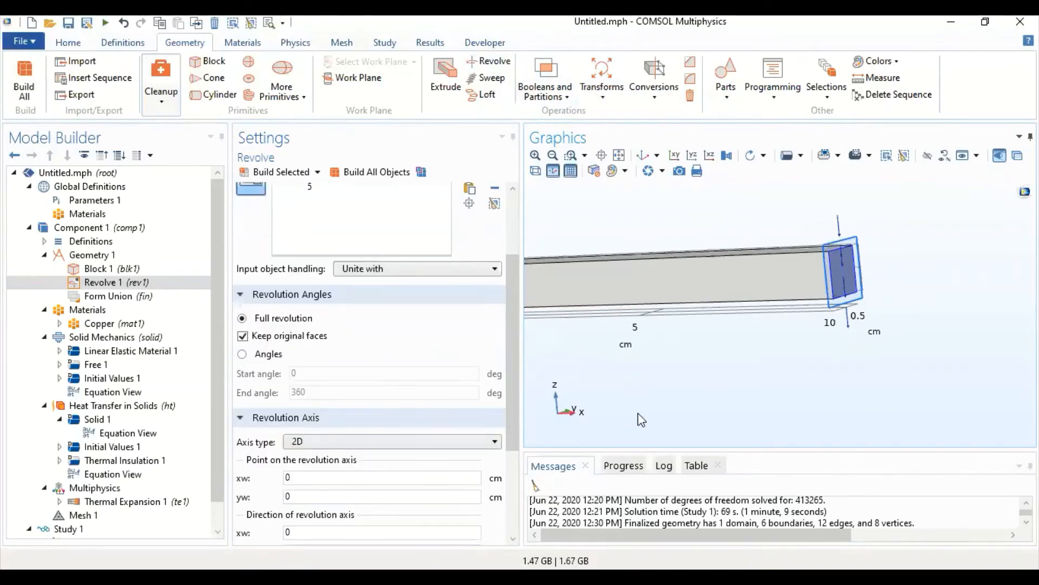
{"action": "left_click_drag", "start_coordinate": [747, 357], "coordinate": [691, 401]}
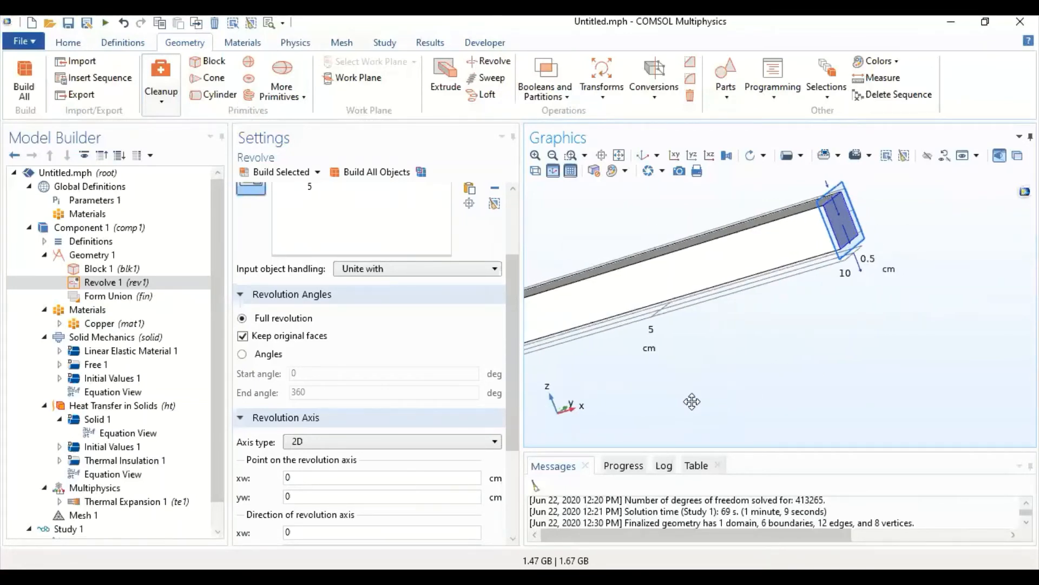
{"action": "left_click", "coordinate": [438, 449]}
{"action": "left_click", "coordinate": [401, 470]}
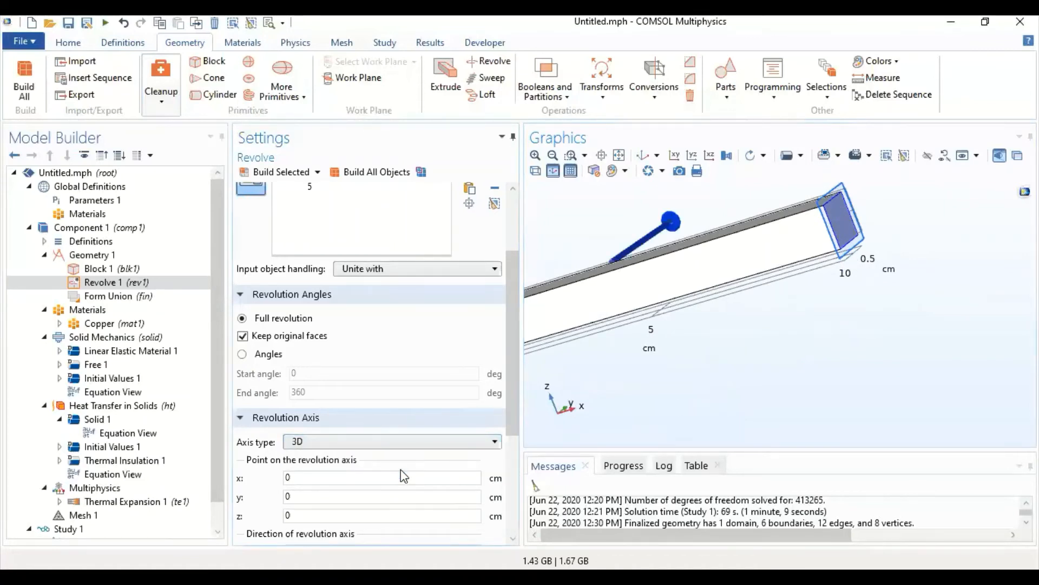
{"action": "left_click", "coordinate": [401, 447]}
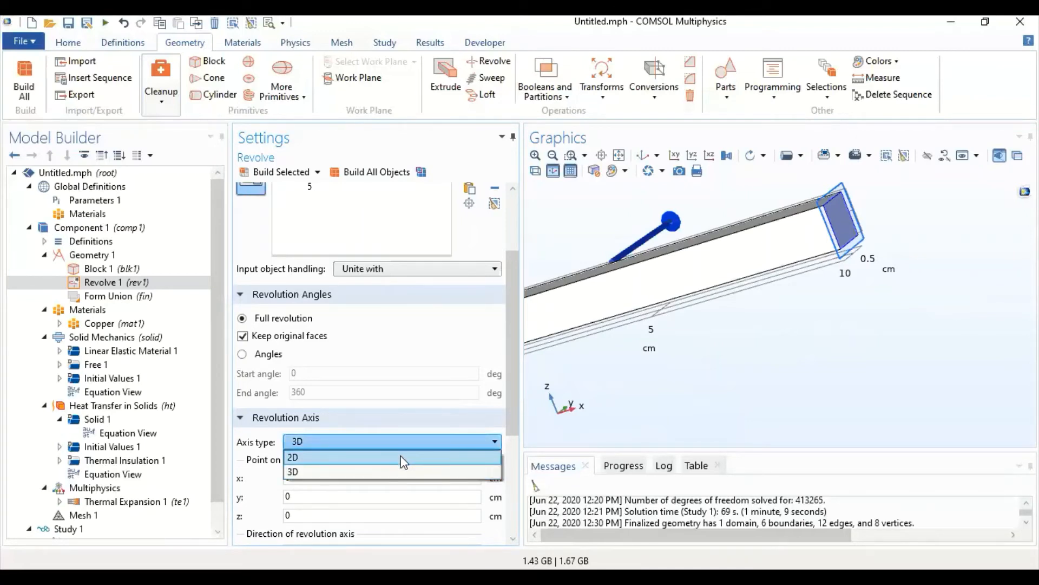
{"action": "left_click", "coordinate": [638, 157]}
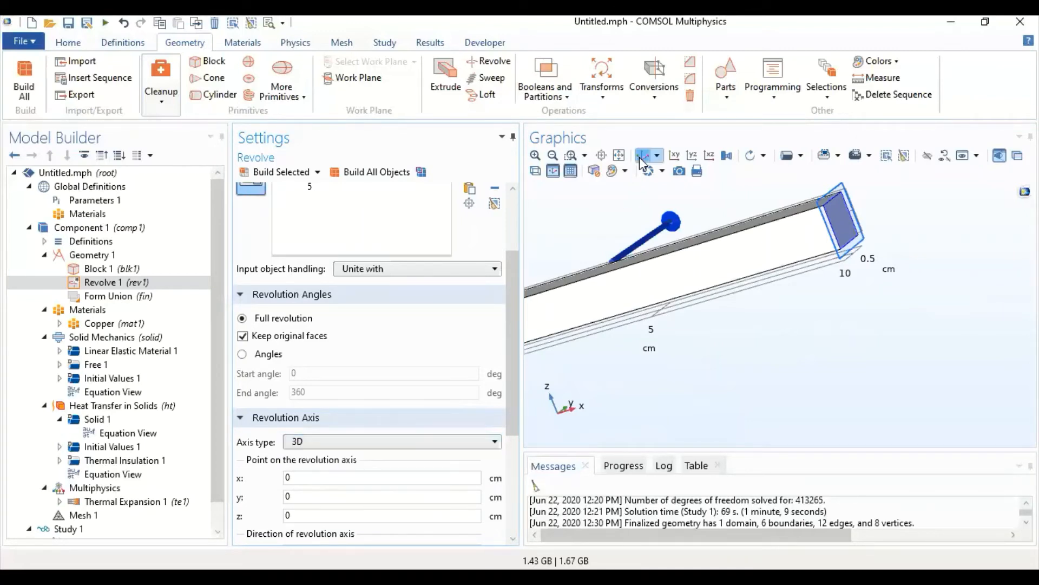
- Set the x-coordinate of the point on Revolve 1's revolution axis to 10 cm and build the operation
{"action": "left_click", "coordinate": [639, 157]}
{"action": "left_click_drag", "start_coordinate": [645, 399], "coordinate": [598, 375]}
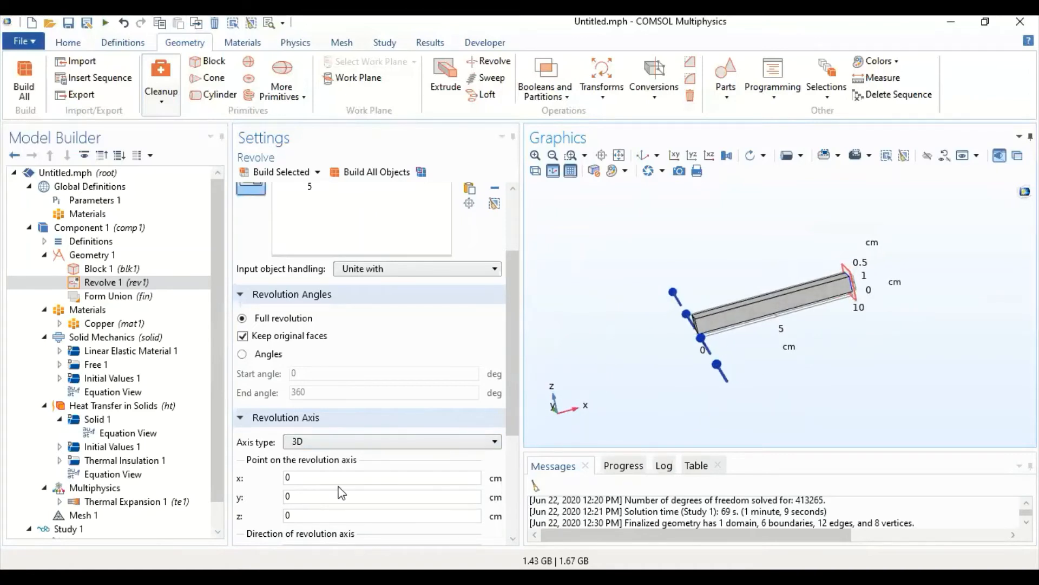
{"action": "double_click", "coordinate": [344, 476]}
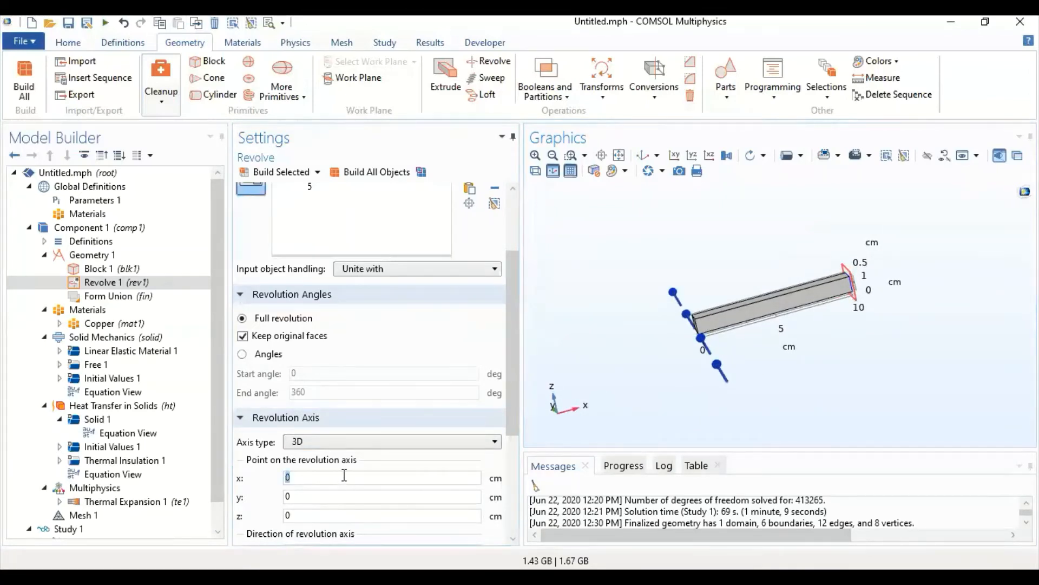
{"action": "type", "text": "1"}
{"action": "left_click", "coordinate": [276, 172]}
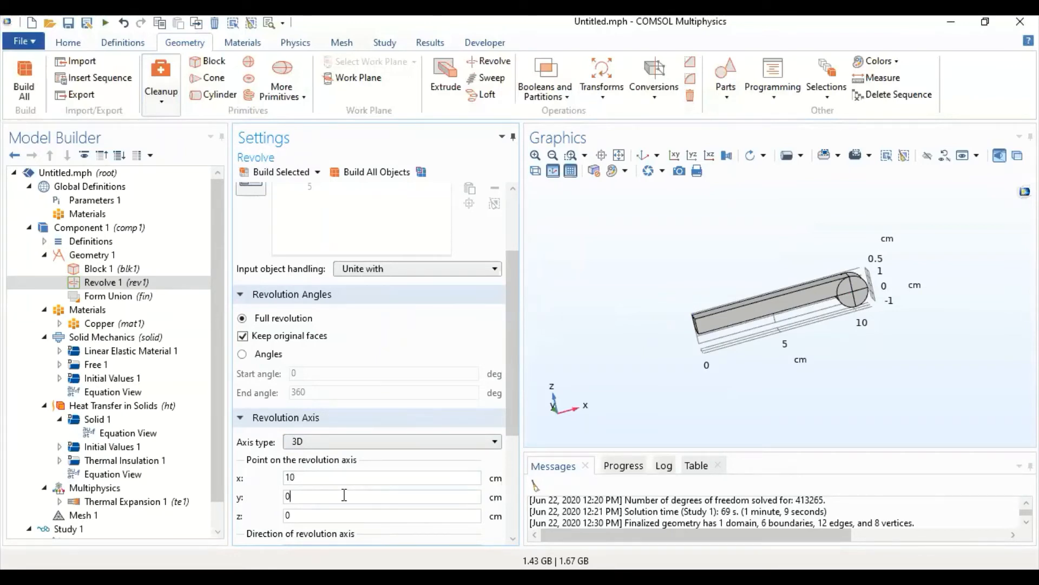
- Define Revolve 1 by angles with an end angle of 180 degrees and build it
{"action": "left_click", "coordinate": [269, 355]}
{"action": "double_click", "coordinate": [316, 393]}
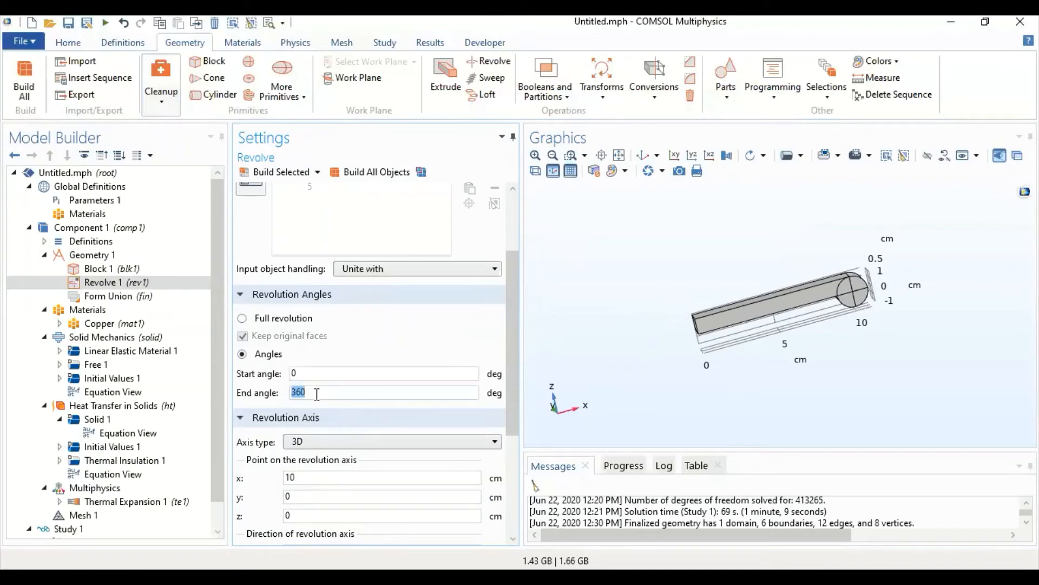
{"action": "type", "text": "180"}
{"action": "left_click", "coordinate": [280, 174]}
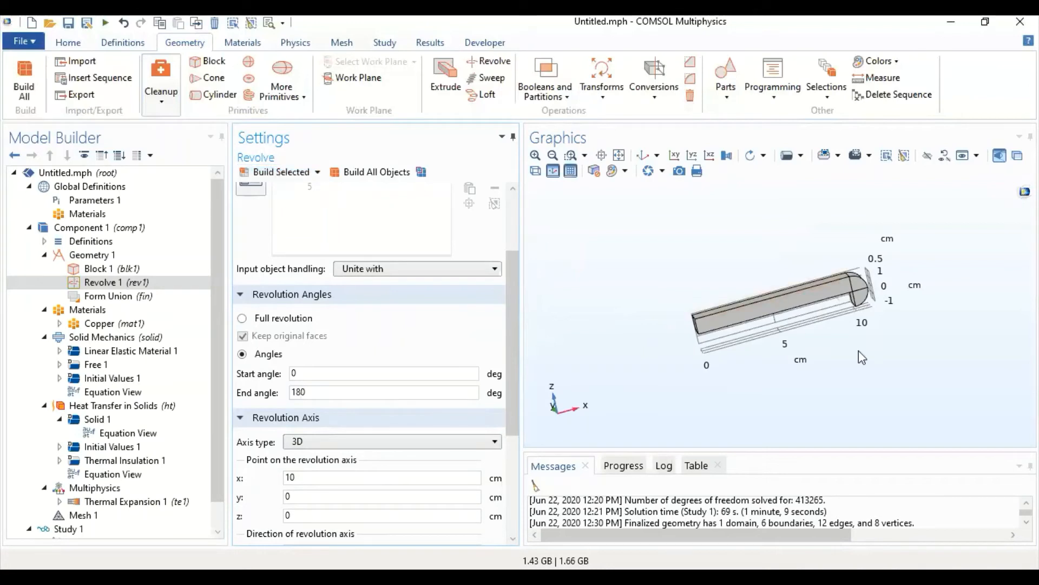
{"action": "left_click_drag", "start_coordinate": [860, 359], "coordinate": [801, 297]}
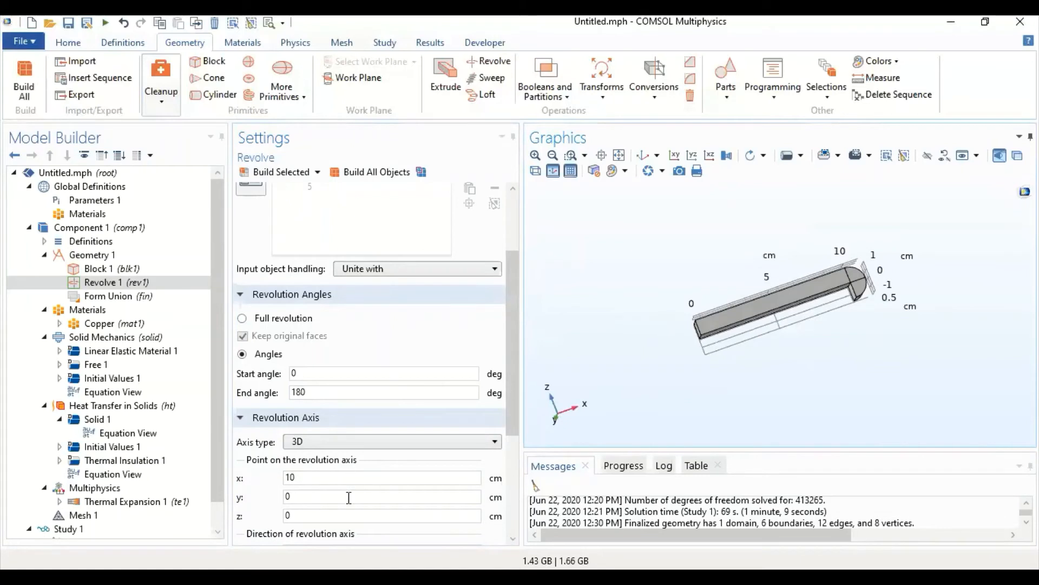
- Set the z-coordinate of the revolution axis point to -5 cm and build the revolve
{"action": "left_click", "coordinate": [350, 516]}
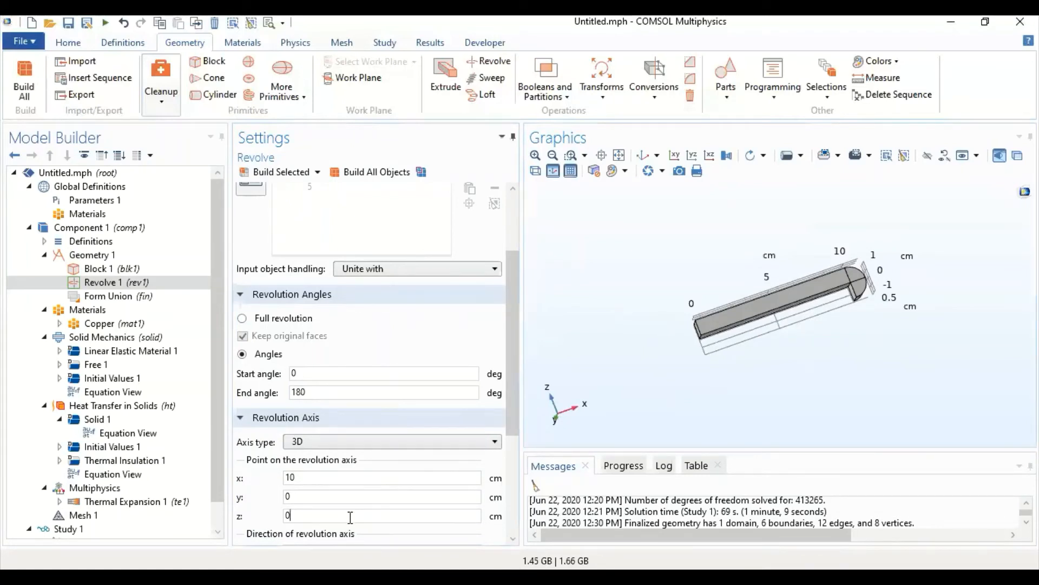
{"action": "type", "text": "-5"}
{"action": "scroll", "coordinate": [351, 515], "scroll_direction": "up", "scroll_amount": 1}
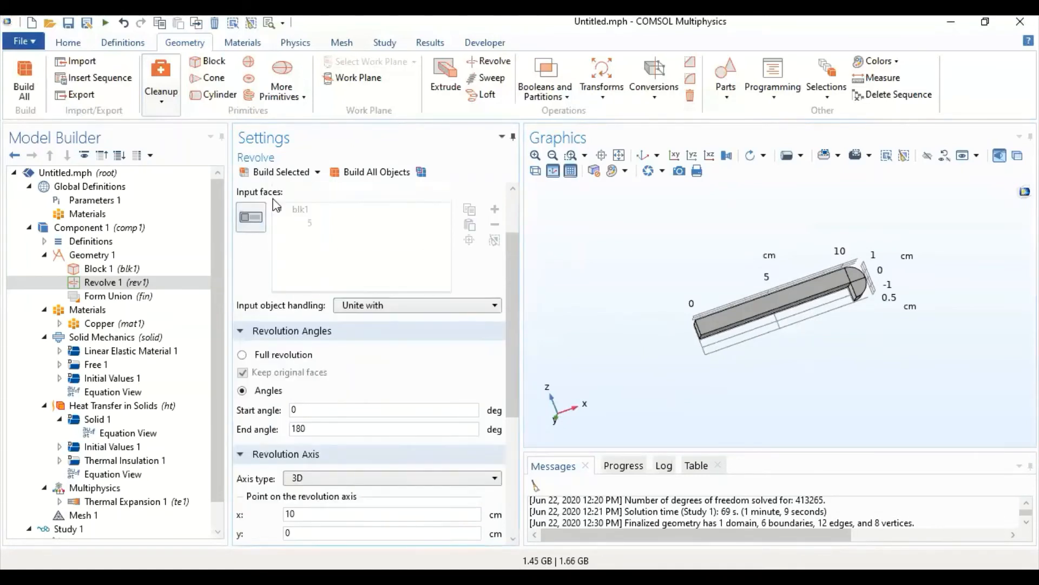
{"action": "left_click", "coordinate": [285, 171]}
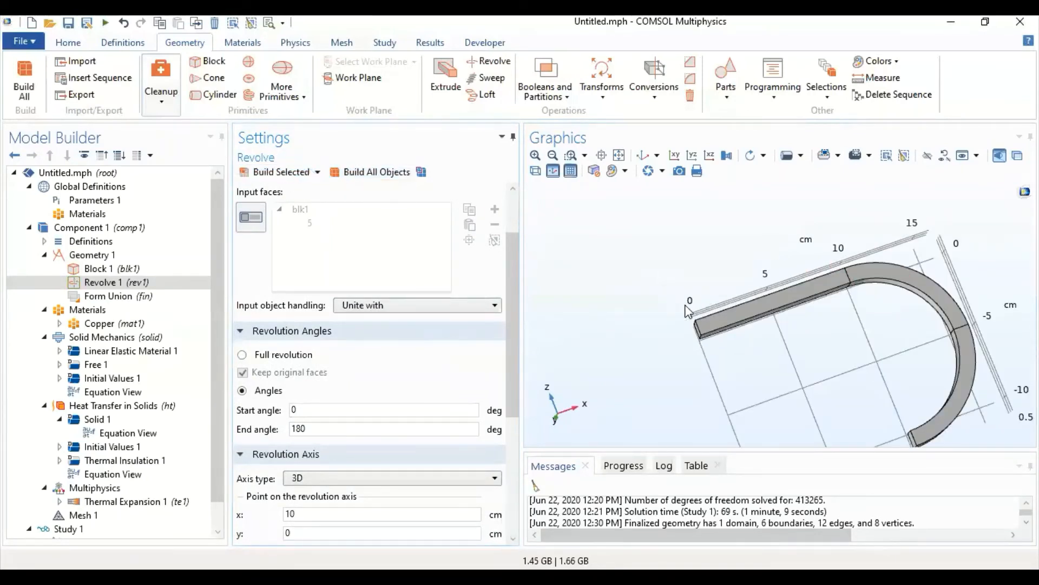
- Set the z-coordinate of the revolution axis point to -2 cm, rebuild the revolve and show it in the default 3D view
{"action": "scroll", "coordinate": [313, 444], "scroll_direction": "down", "scroll_amount": 1}
{"action": "scroll", "coordinate": [313, 442], "scroll_direction": "down", "scroll_amount": 1}
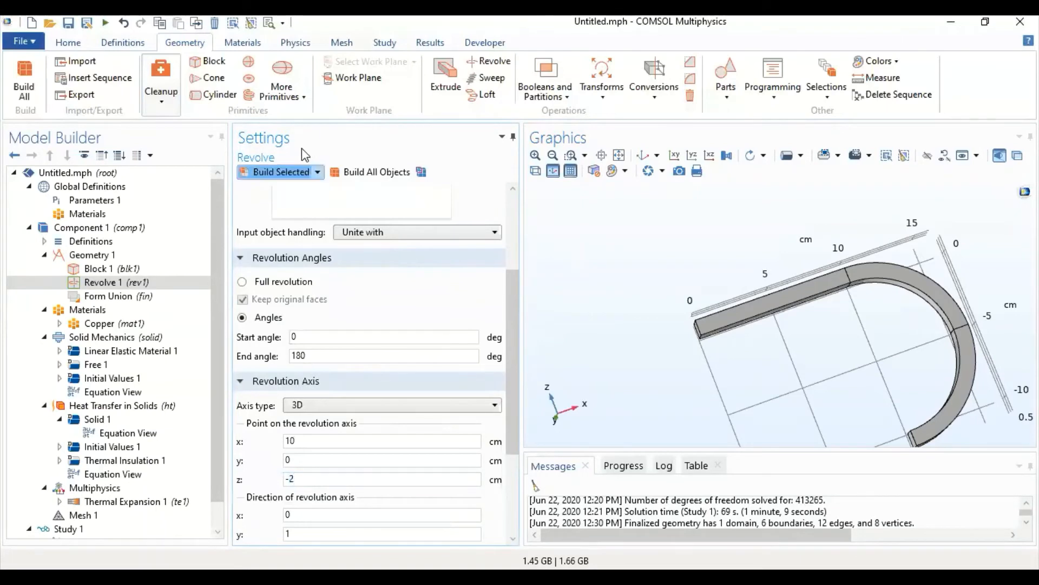
{"action": "left_click", "coordinate": [287, 173]}
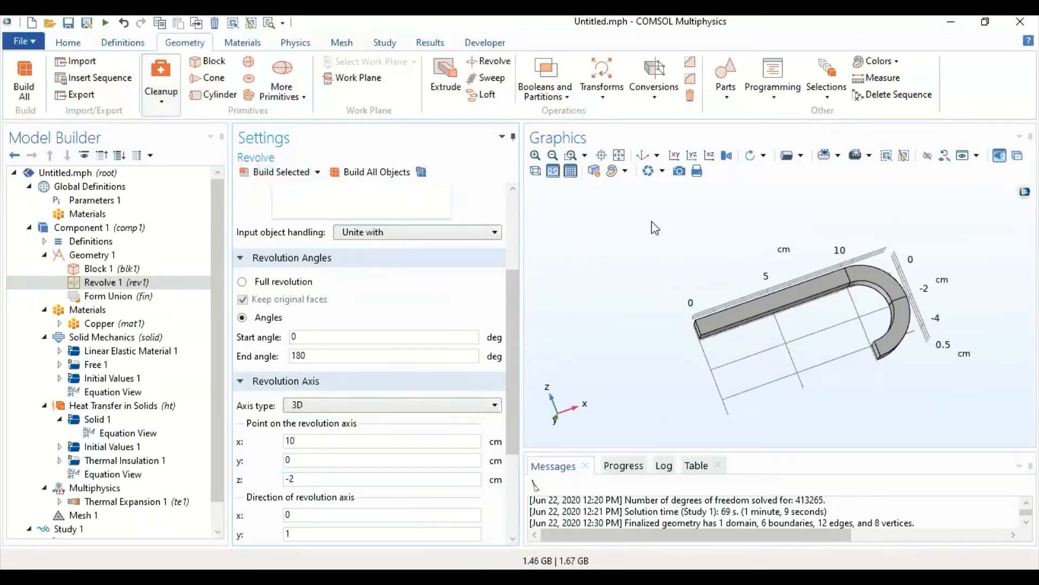
{"action": "left_click", "coordinate": [643, 158]}
{"action": "left_click", "coordinate": [643, 158]}
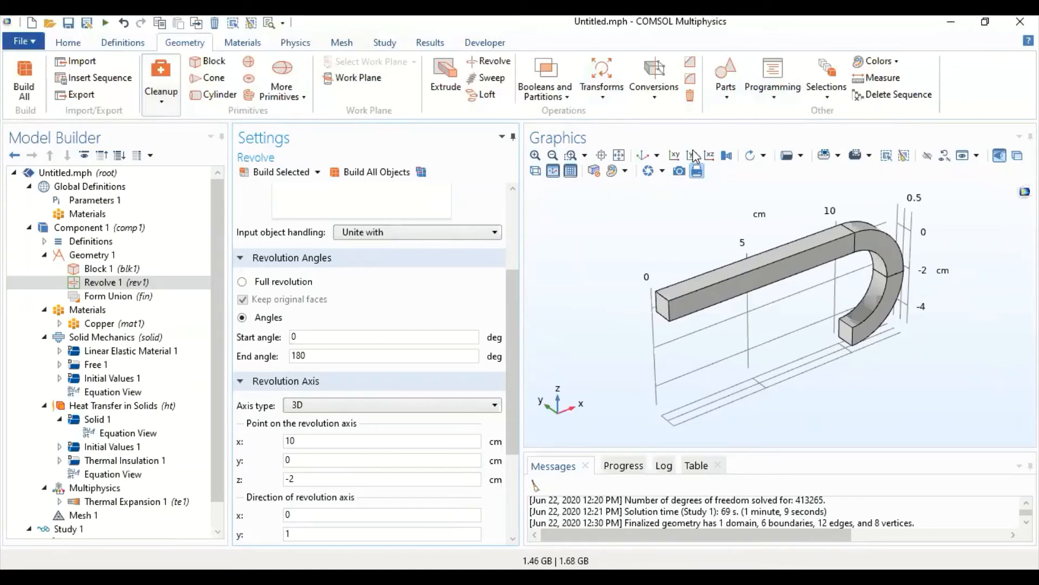
{"action": "left_click", "coordinate": [560, 93]}
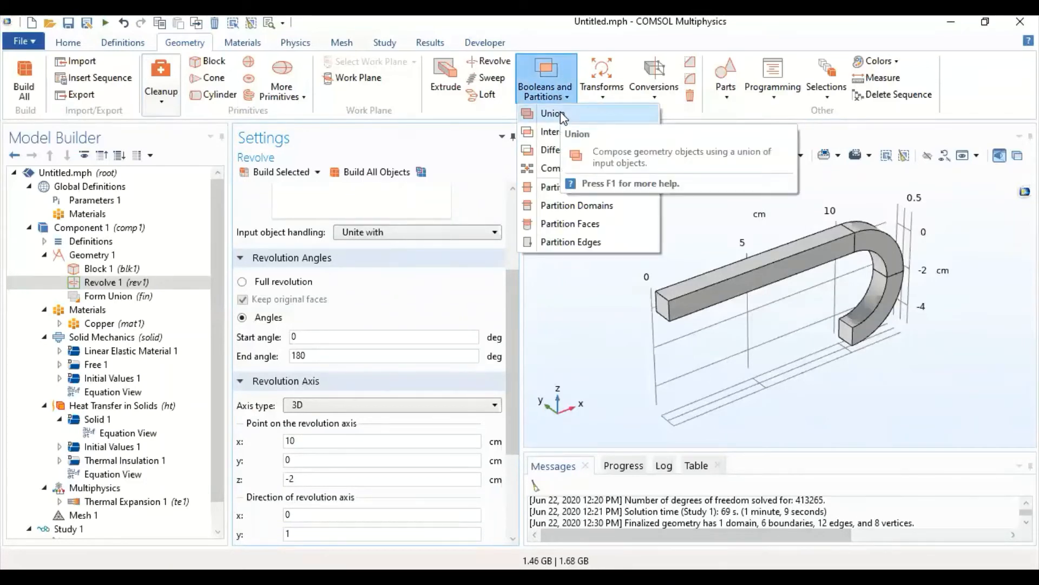
{"action": "left_click", "coordinate": [560, 111]}
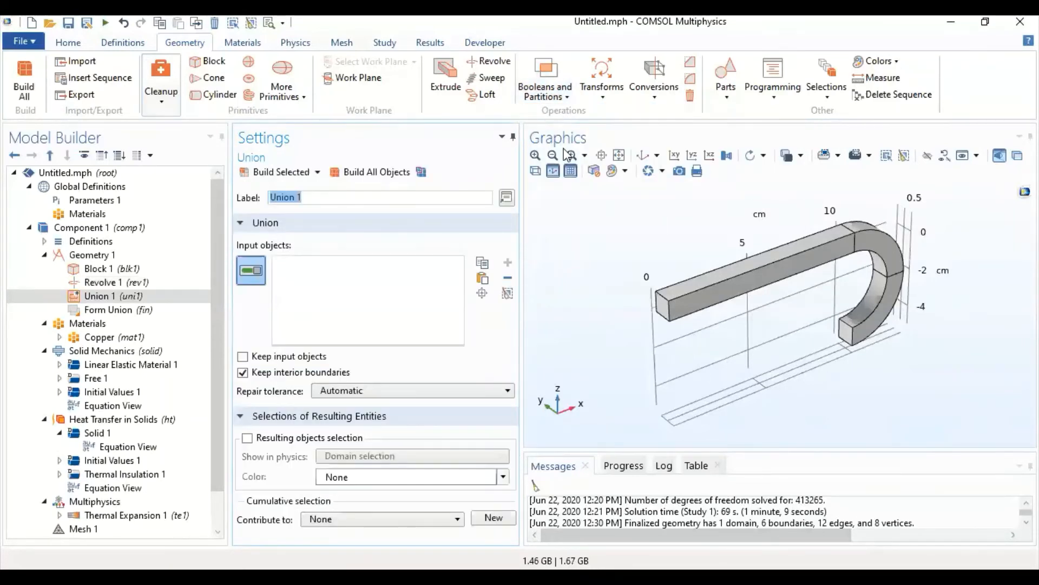
{"action": "left_click", "coordinate": [736, 293]}
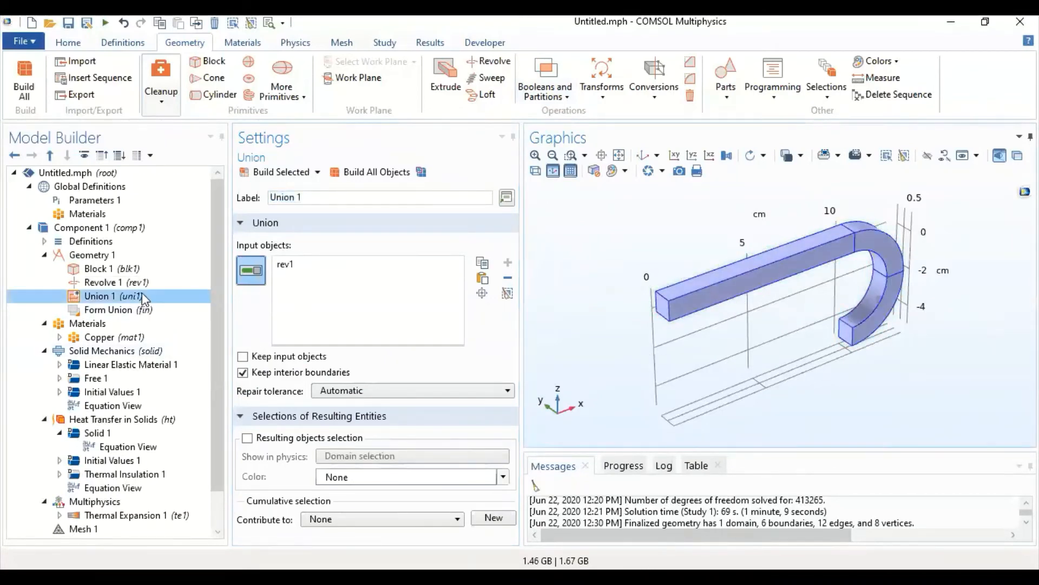
{"action": "right_click", "coordinate": [97, 299]}
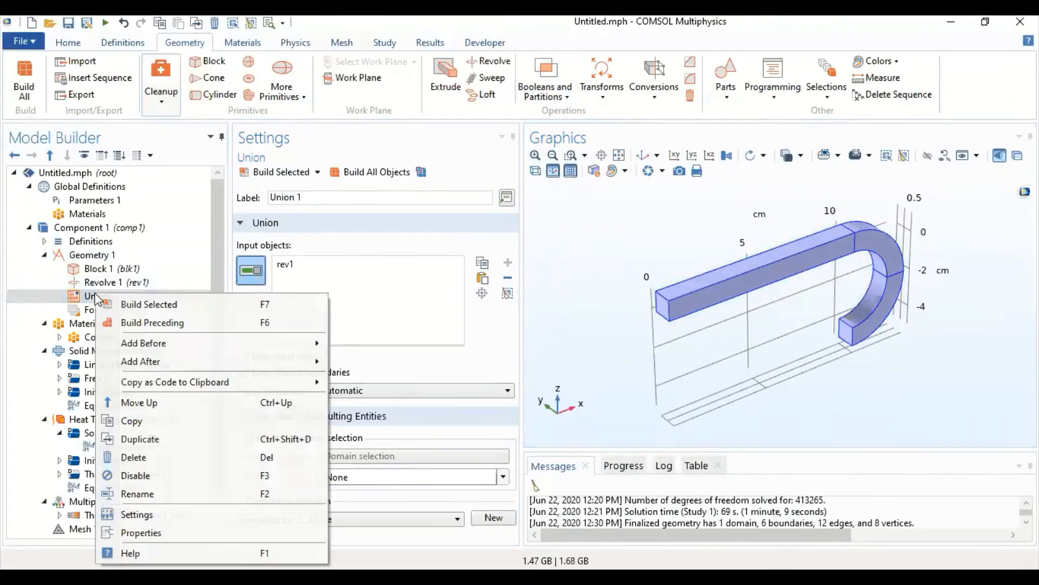
{"action": "left_click", "coordinate": [133, 457]}
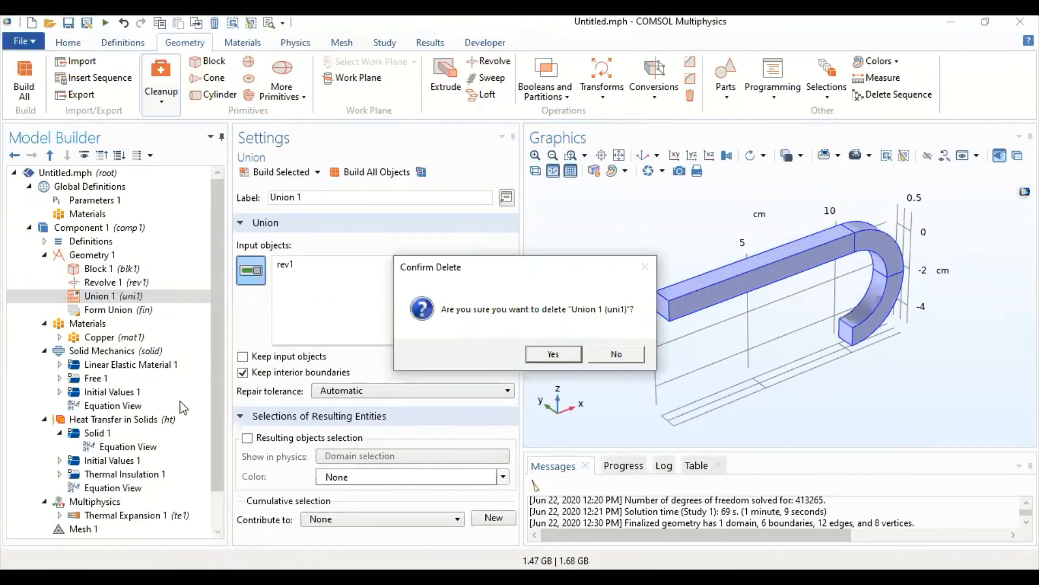
{"action": "left_click", "coordinate": [574, 358]}
- Open the Copper material's settings to check which domains it is assigned to
{"action": "left_click", "coordinate": [133, 334]}
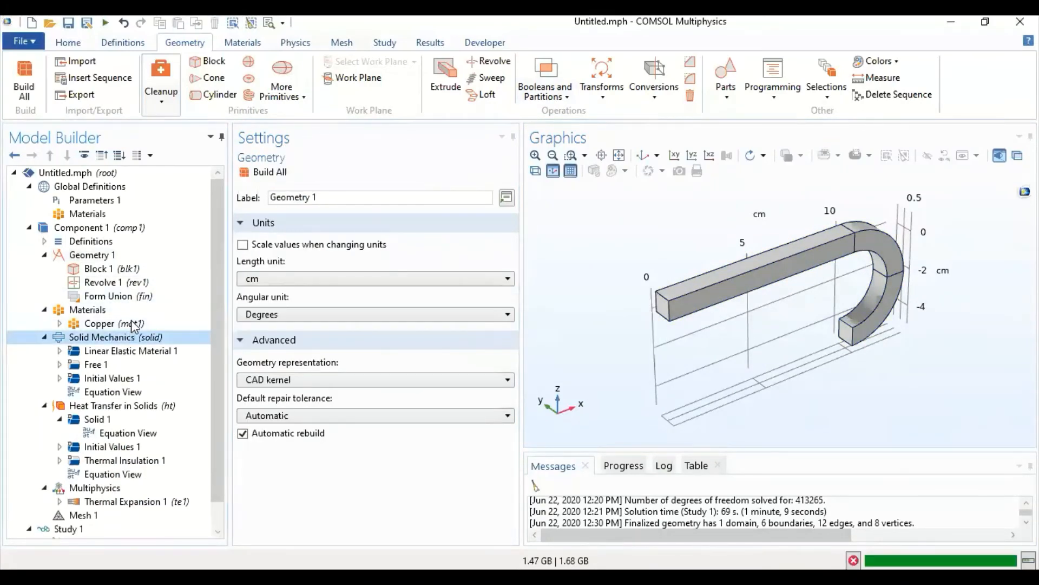
{"action": "left_click", "coordinate": [124, 322]}
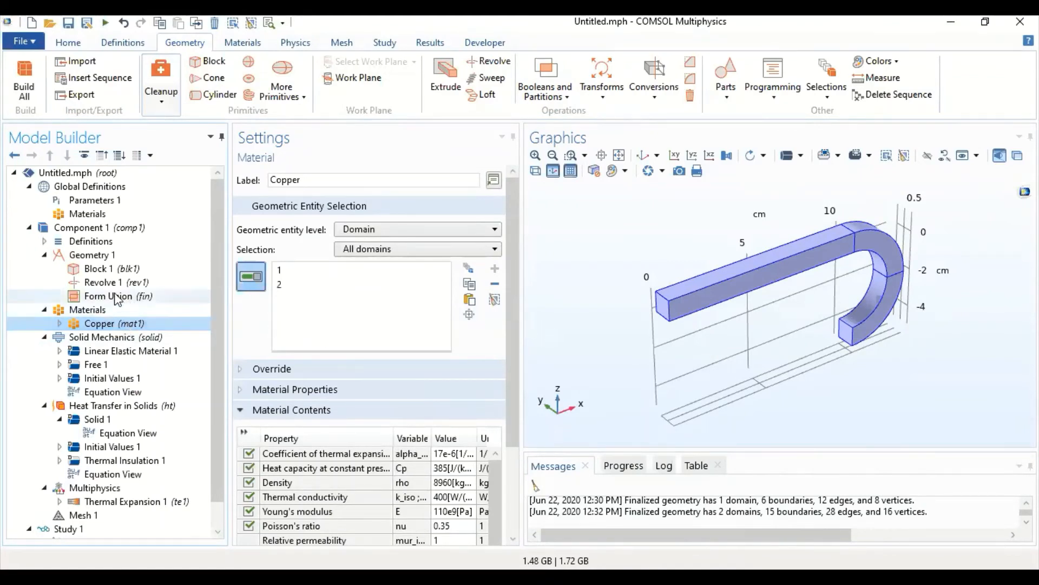
- Add a Partition Domains operation with domains 1 and 2 of the revolved object as input and try to build it
{"action": "left_click", "coordinate": [549, 96]}
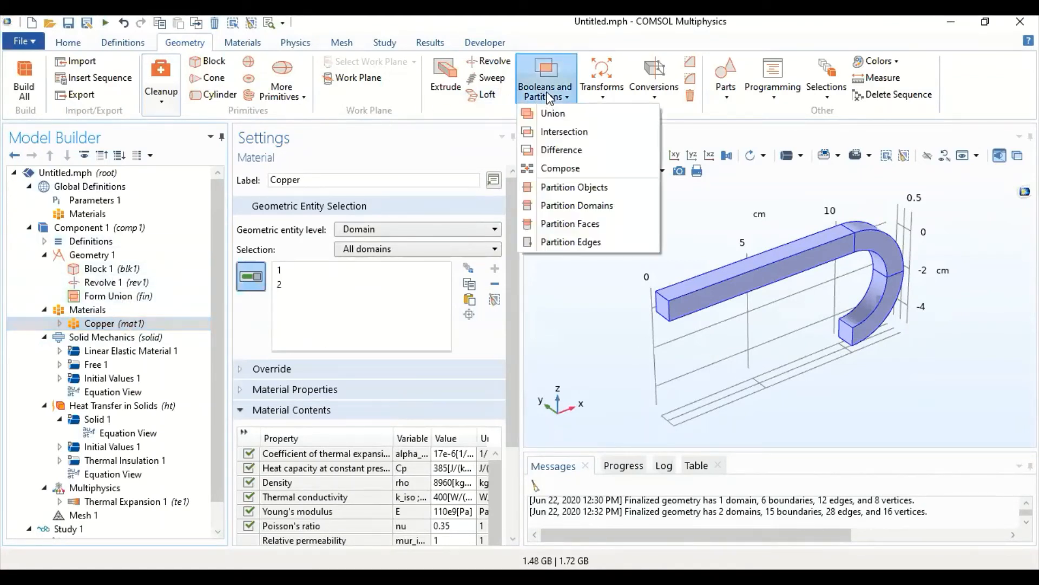
{"action": "left_click", "coordinate": [567, 207]}
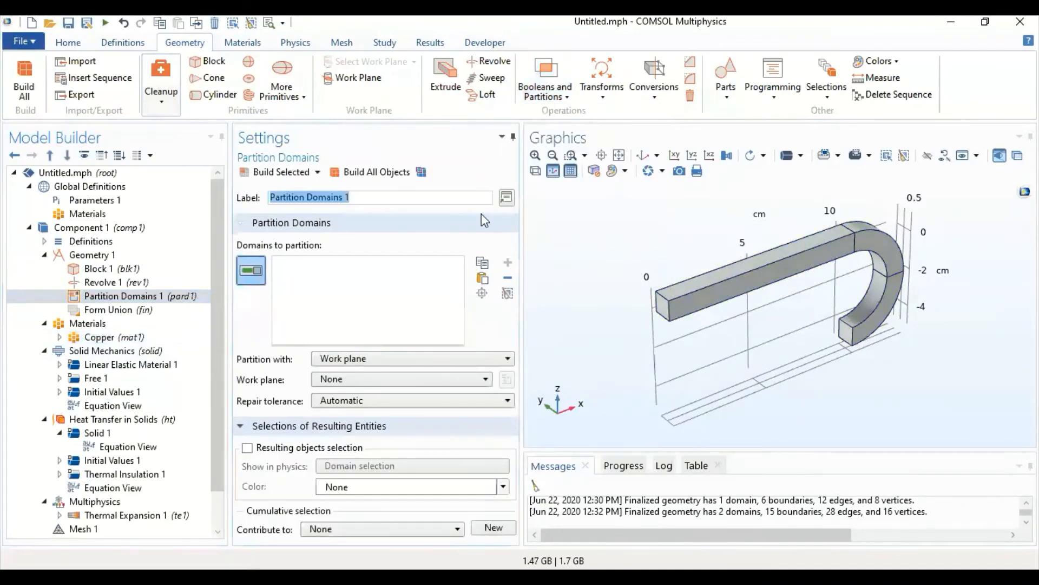
{"action": "left_click", "coordinate": [719, 284]}
{"action": "left_click", "coordinate": [890, 248]}
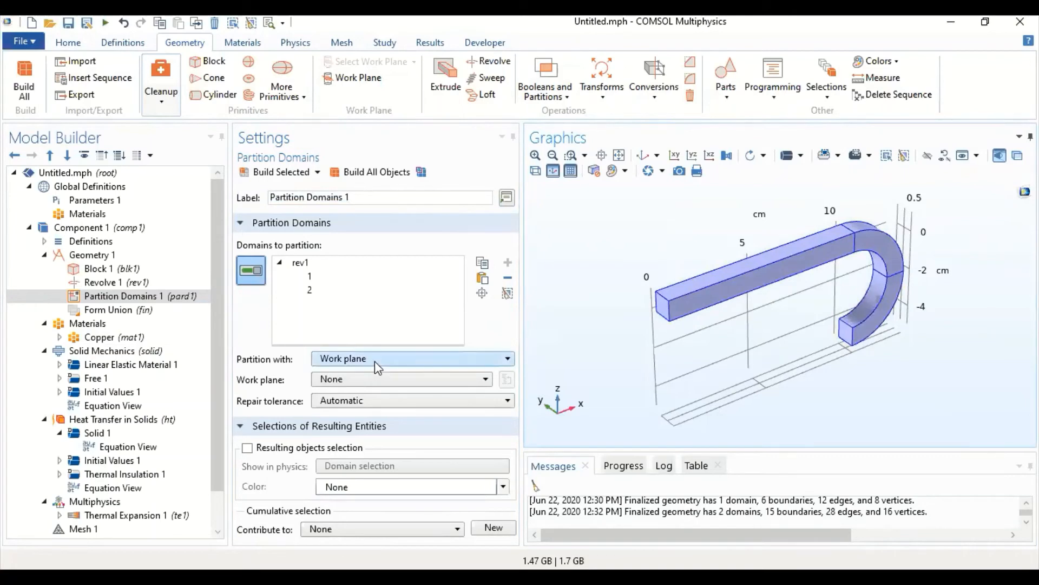
{"action": "left_click", "coordinate": [369, 177]}
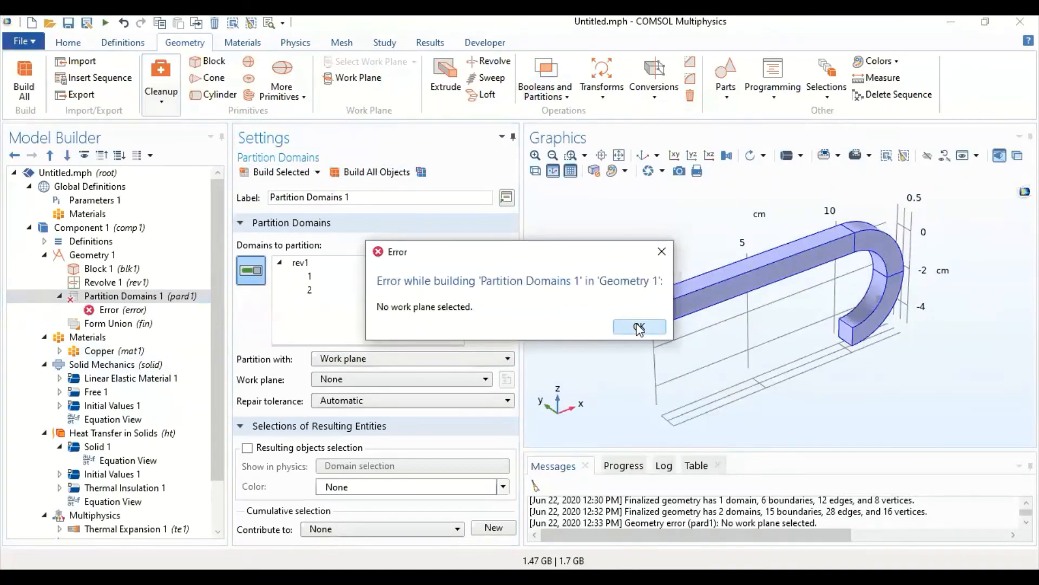
{"action": "left_click", "coordinate": [637, 325]}
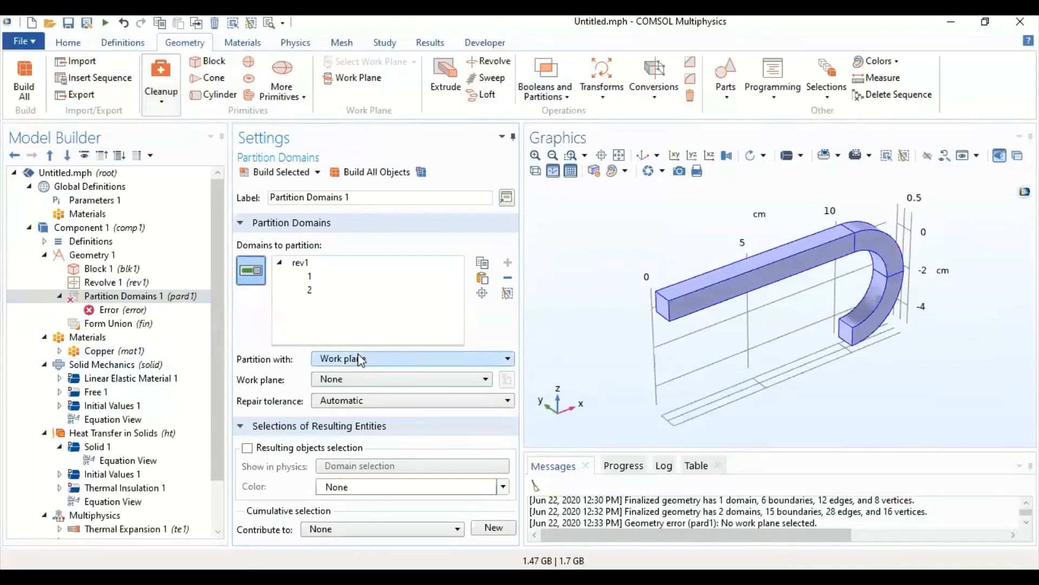
- Add a work plane on the zy-plane at x-coordinate 10 cm and try to build all objects
{"action": "left_click", "coordinate": [355, 79]}
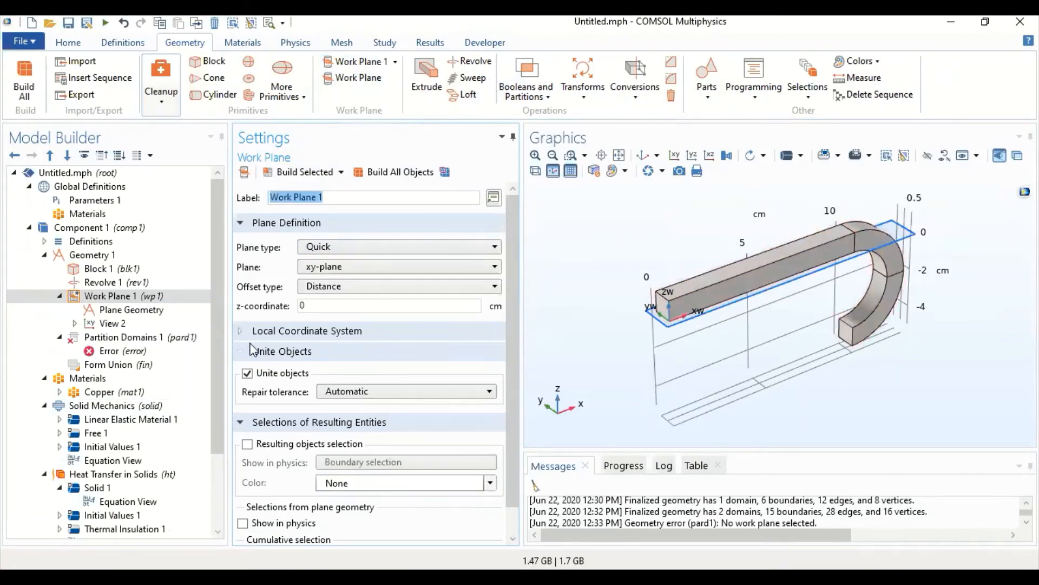
{"action": "left_click", "coordinate": [332, 268]}
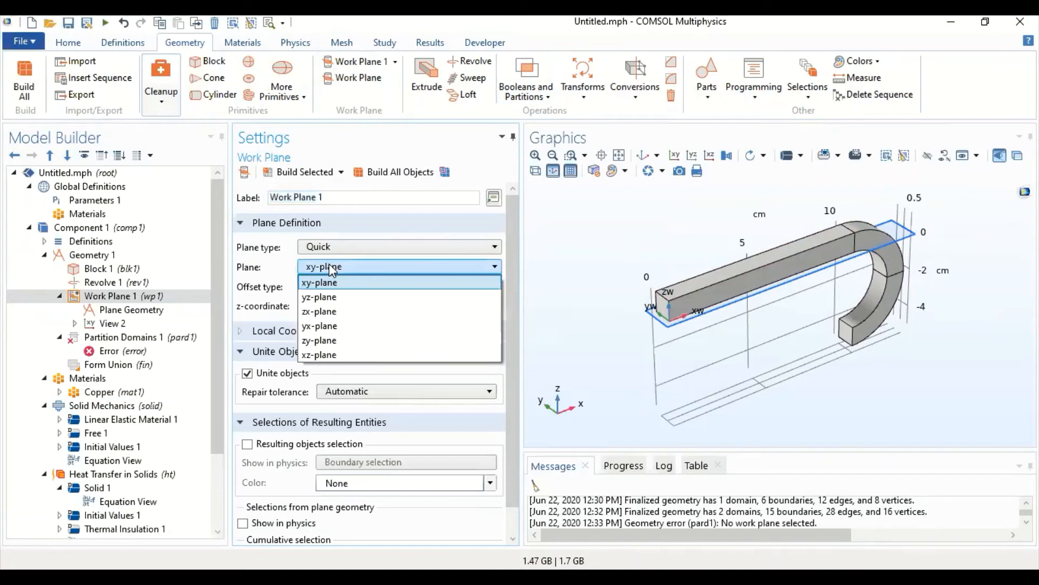
{"action": "left_click", "coordinate": [335, 307]}
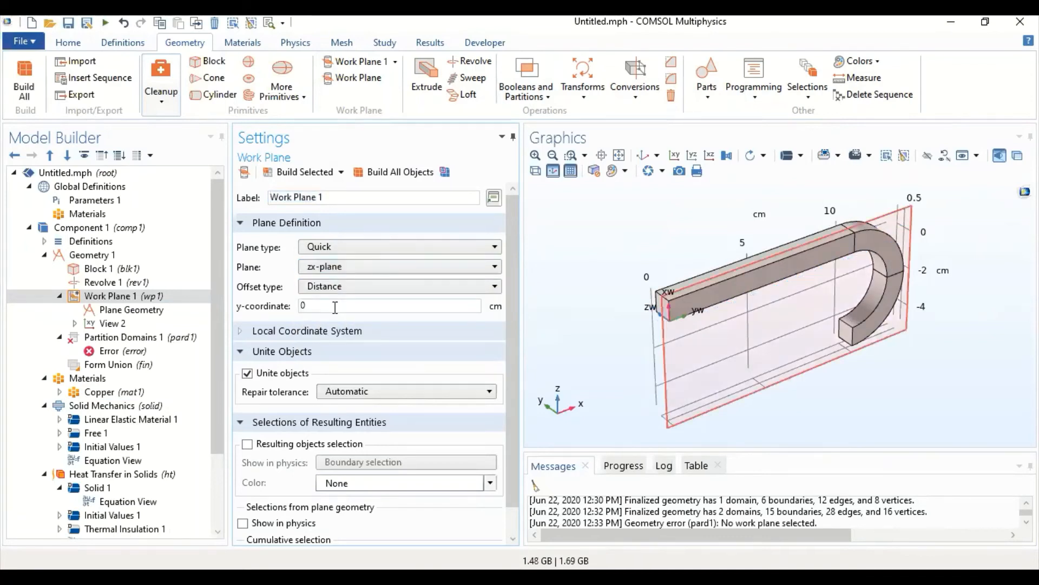
{"action": "left_click", "coordinate": [331, 266]}
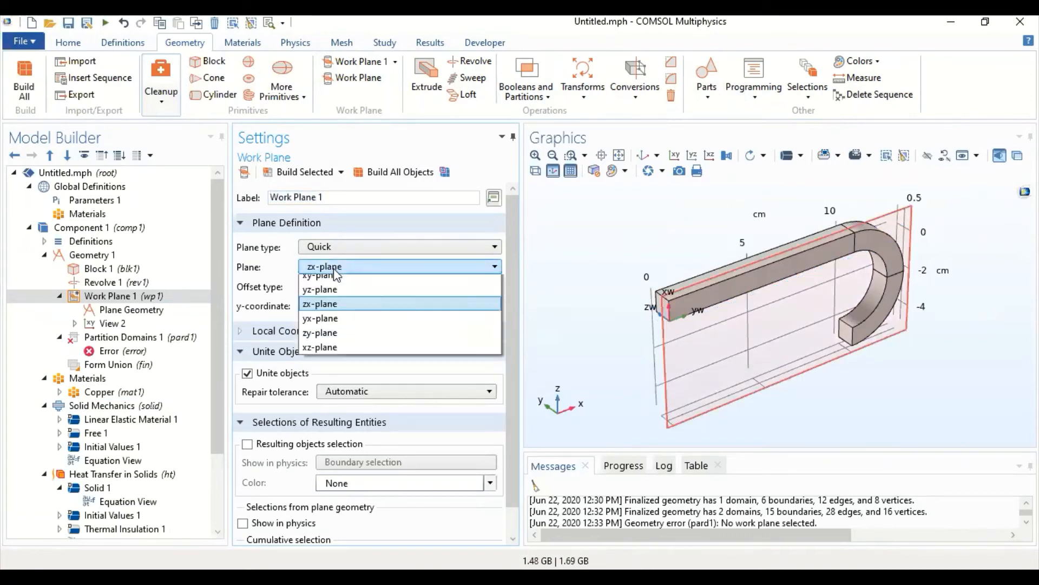
{"action": "left_click", "coordinate": [344, 336]}
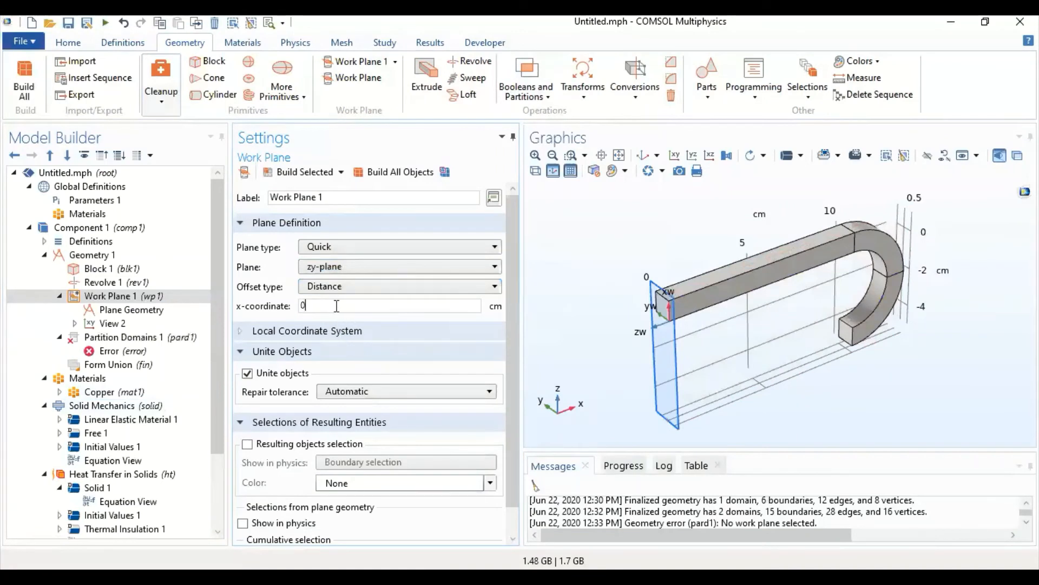
{"action": "type", "text": "10"}
{"action": "left_click", "coordinate": [375, 174]}
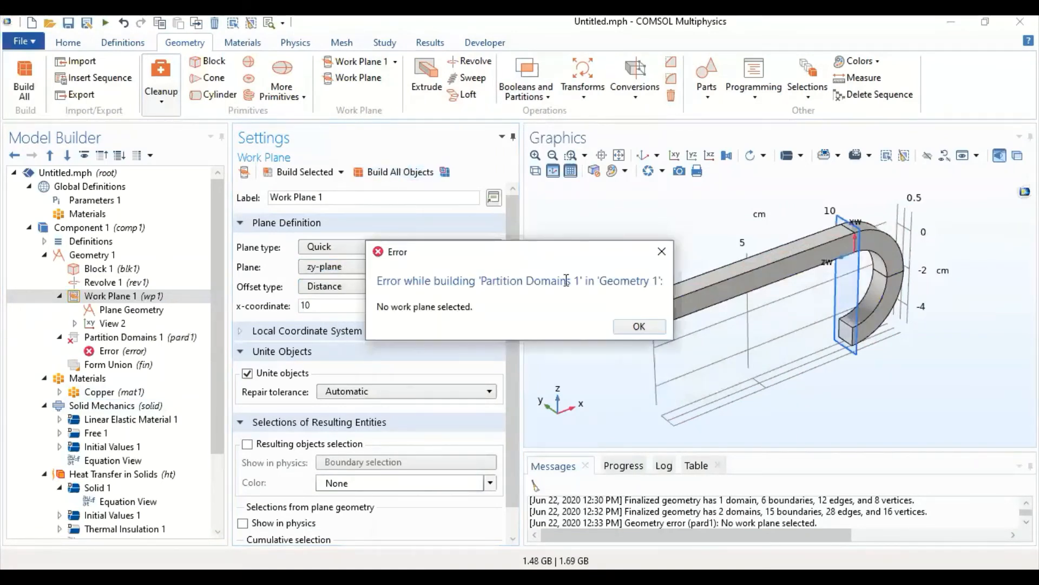
{"action": "left_click", "coordinate": [639, 327]}
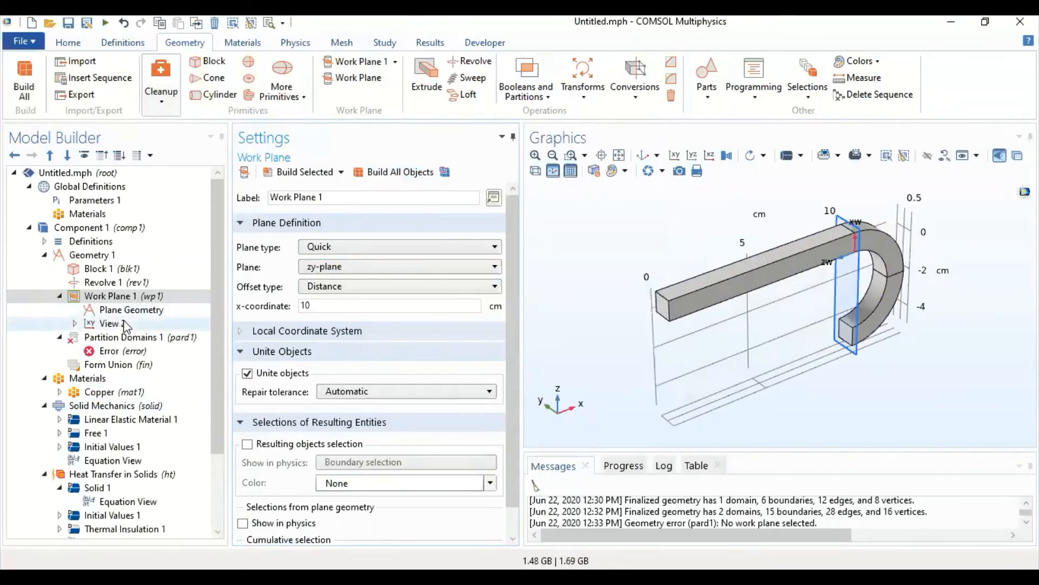
- Use Work Plane 1 as the cutting plane of Partition Domains 1, build it, and select the Copper material
{"action": "left_click", "coordinate": [134, 340]}
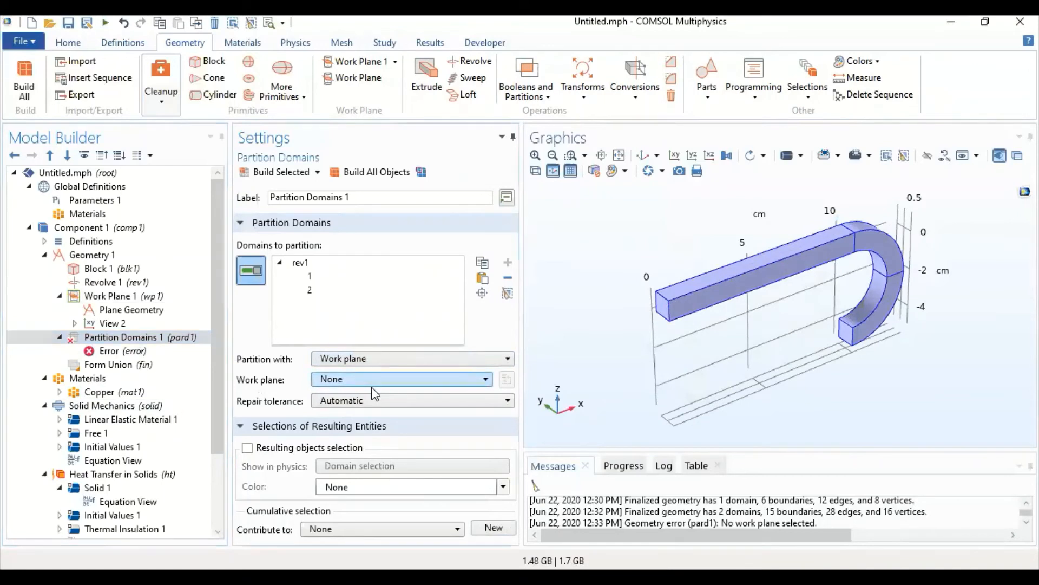
{"action": "left_click", "coordinate": [366, 379]}
{"action": "left_click", "coordinate": [366, 401]}
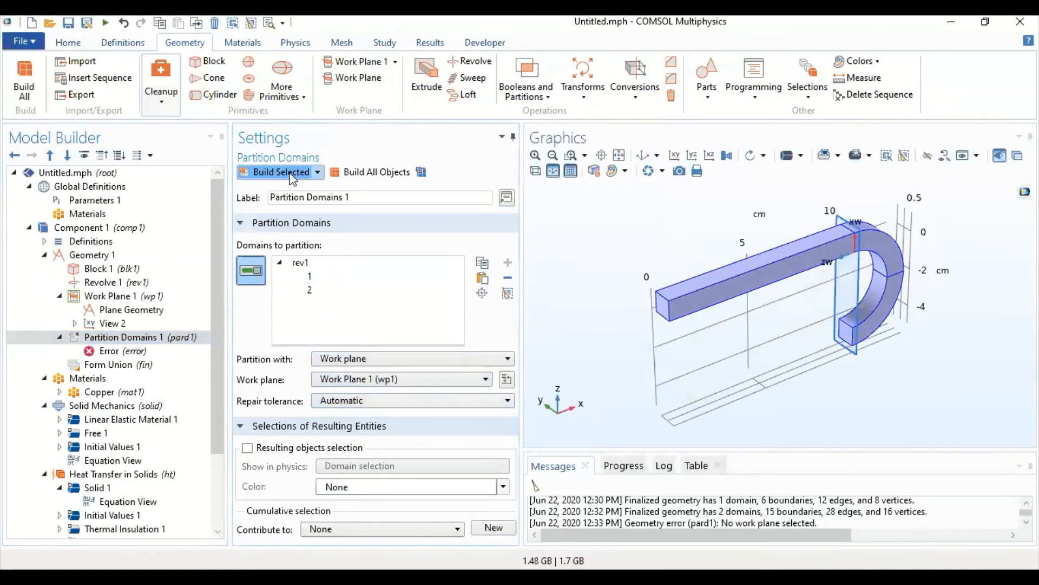
{"action": "left_click", "coordinate": [292, 175]}
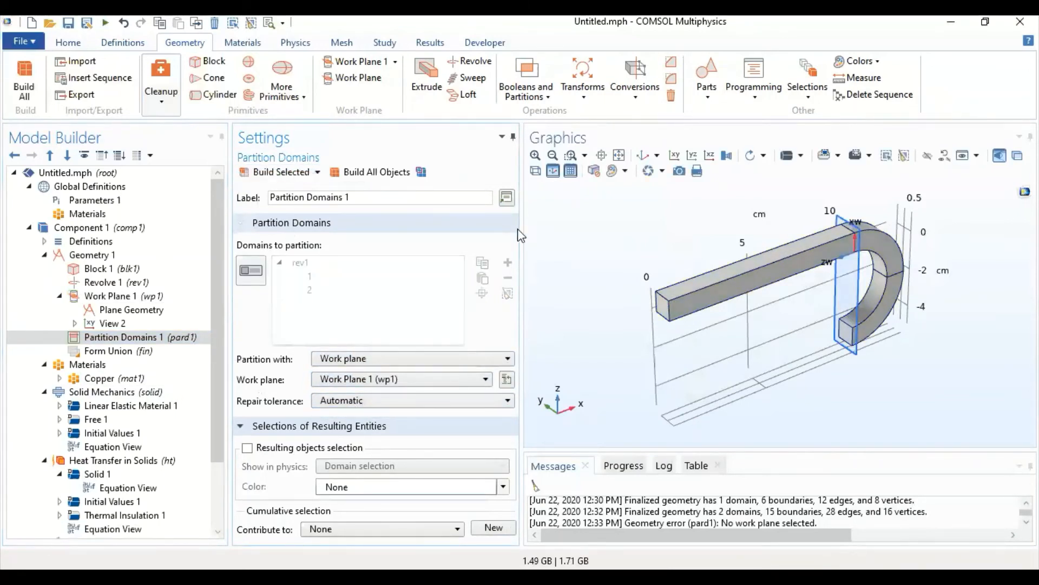
{"action": "left_click", "coordinate": [124, 376]}
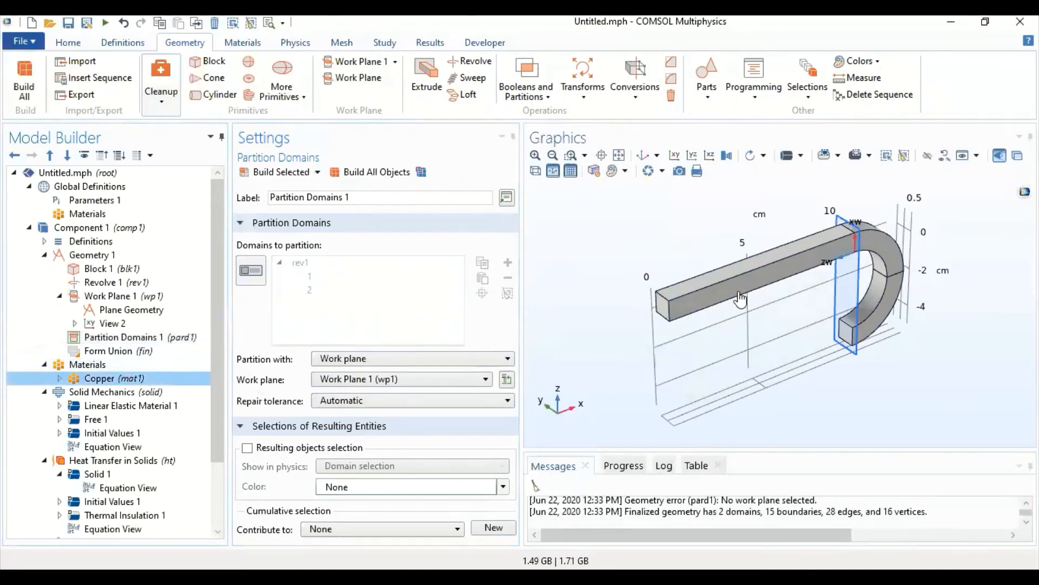
- Highlight domains 1 and 2 in turn in the Copper material's selection to check which part of the bar each covers
{"action": "left_click", "coordinate": [381, 284]}
{"action": "left_click", "coordinate": [375, 268]}
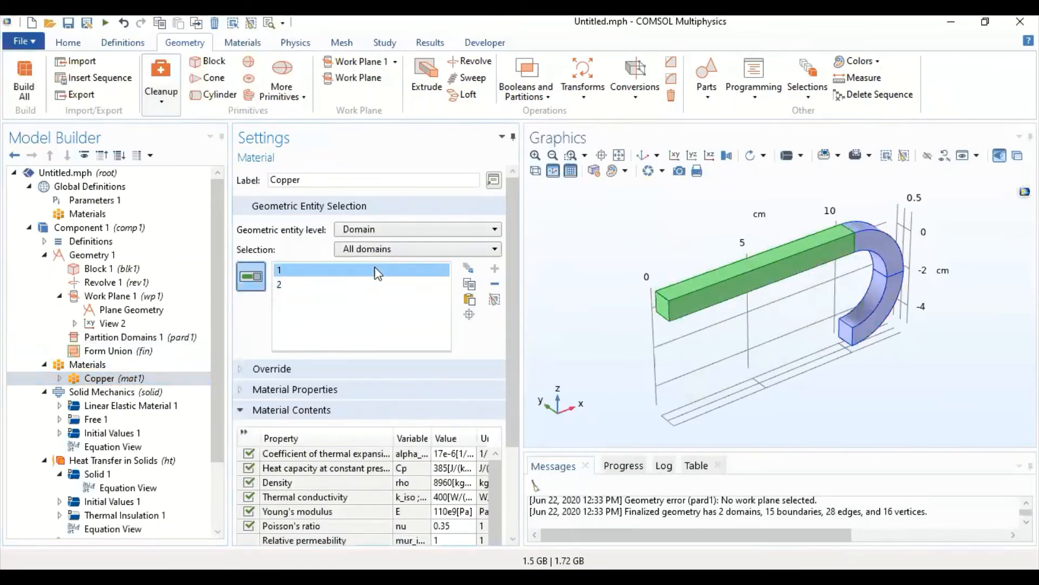
{"action": "left_click", "coordinate": [376, 283]}
{"action": "left_click", "coordinate": [378, 269]}
{"action": "left_click", "coordinate": [378, 286]}
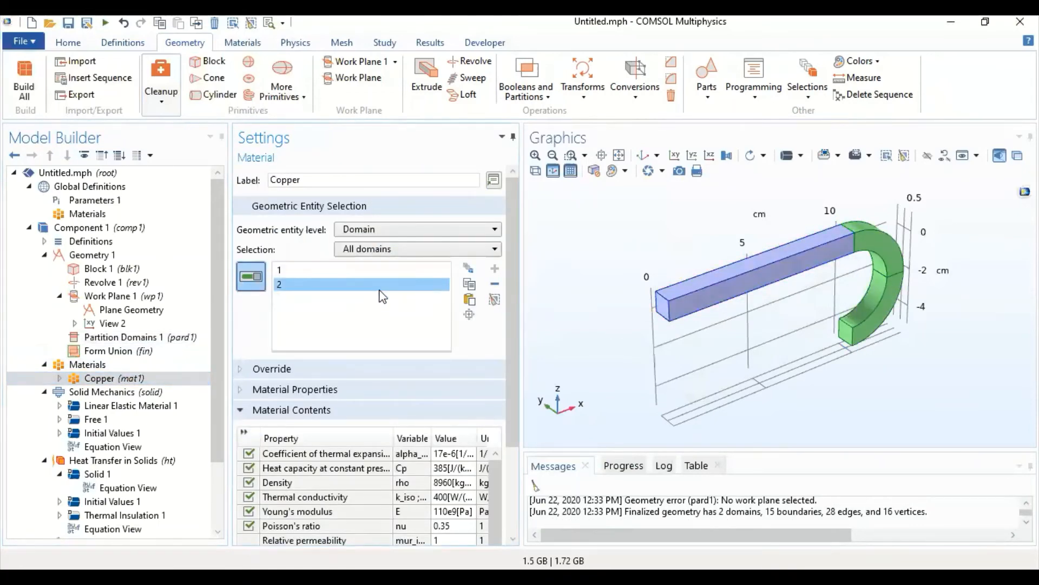
- Add a Fixed Constraint to Solid Mechanics on boundary 1, the end face of the bar's straight section
{"action": "left_click", "coordinate": [108, 394]}
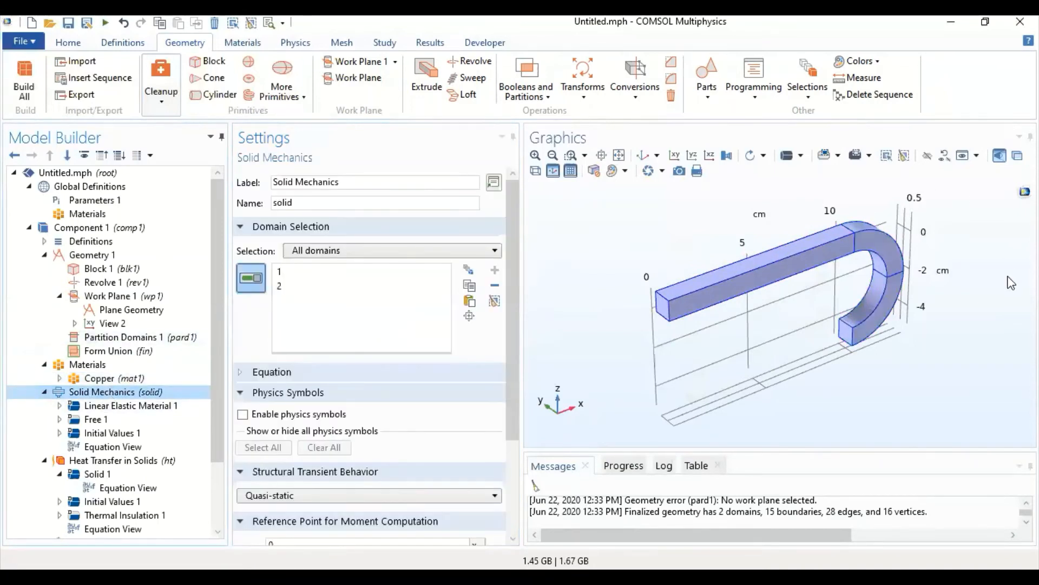
{"action": "left_click", "coordinate": [295, 44]}
{"action": "left_click", "coordinate": [305, 93]}
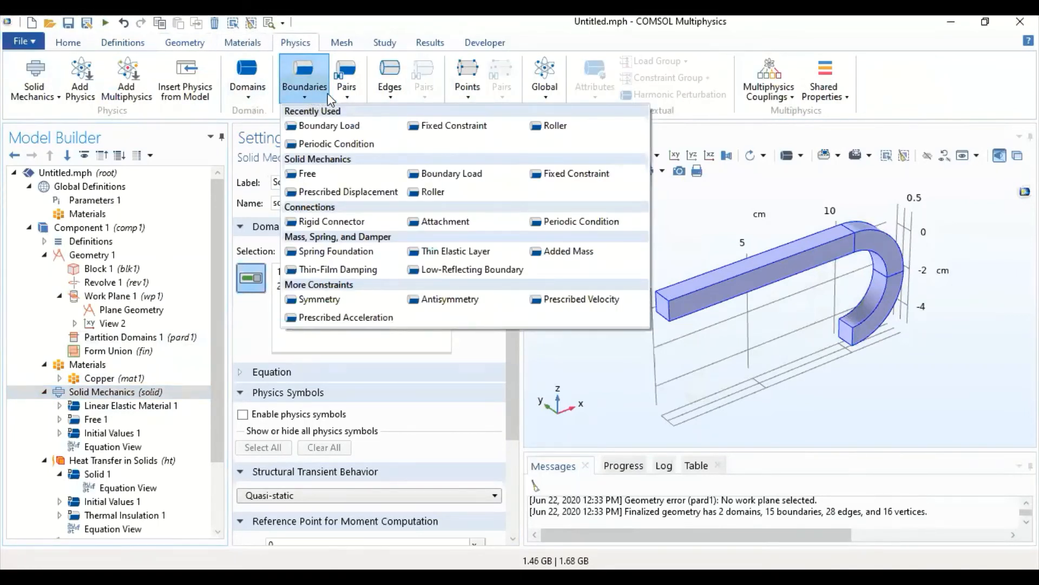
{"action": "left_click", "coordinate": [466, 129]}
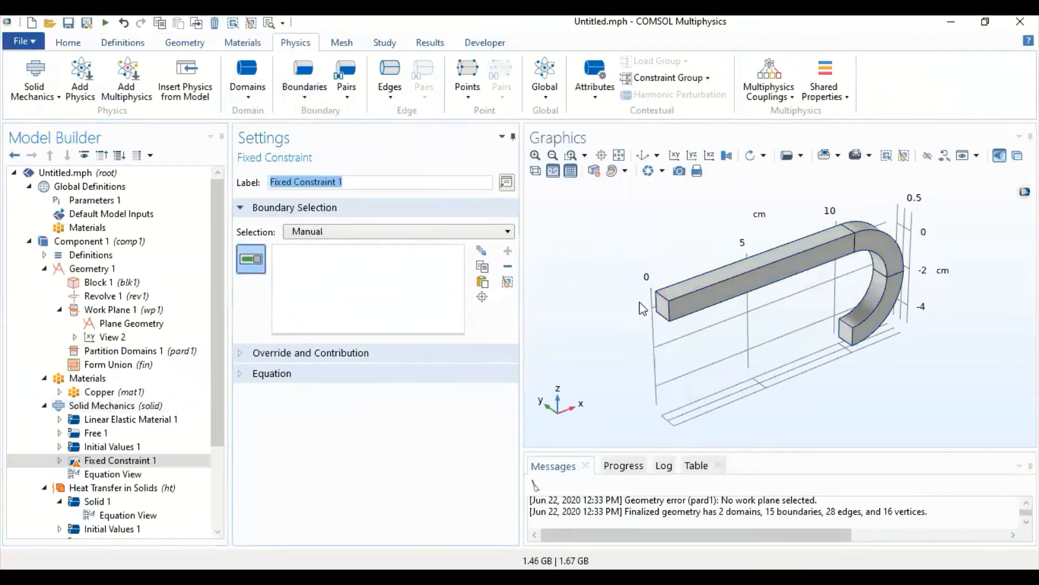
{"action": "left_click", "coordinate": [661, 307]}
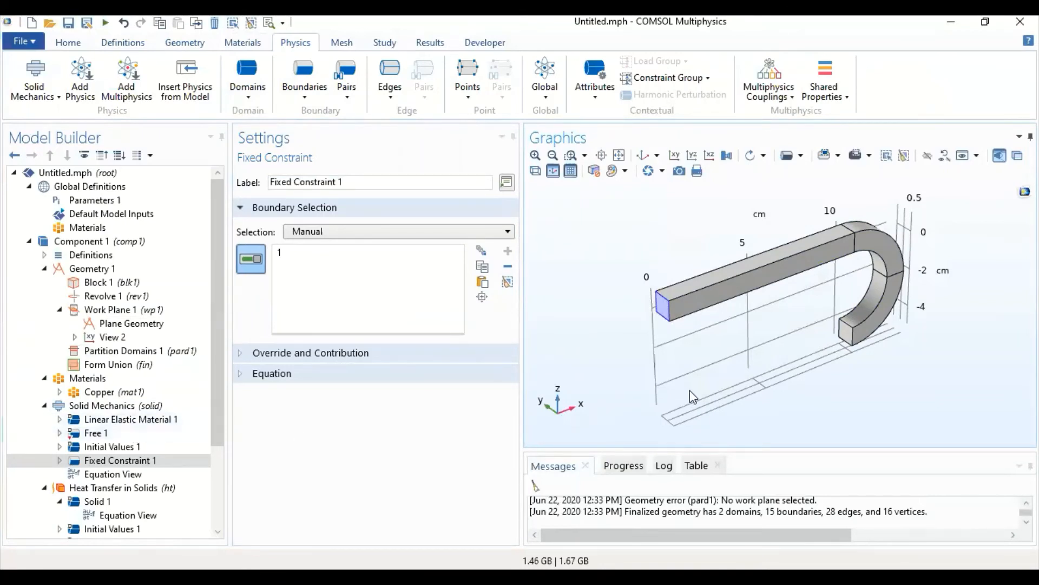
{"action": "left_click_drag", "start_coordinate": [683, 400], "coordinate": [671, 331]}
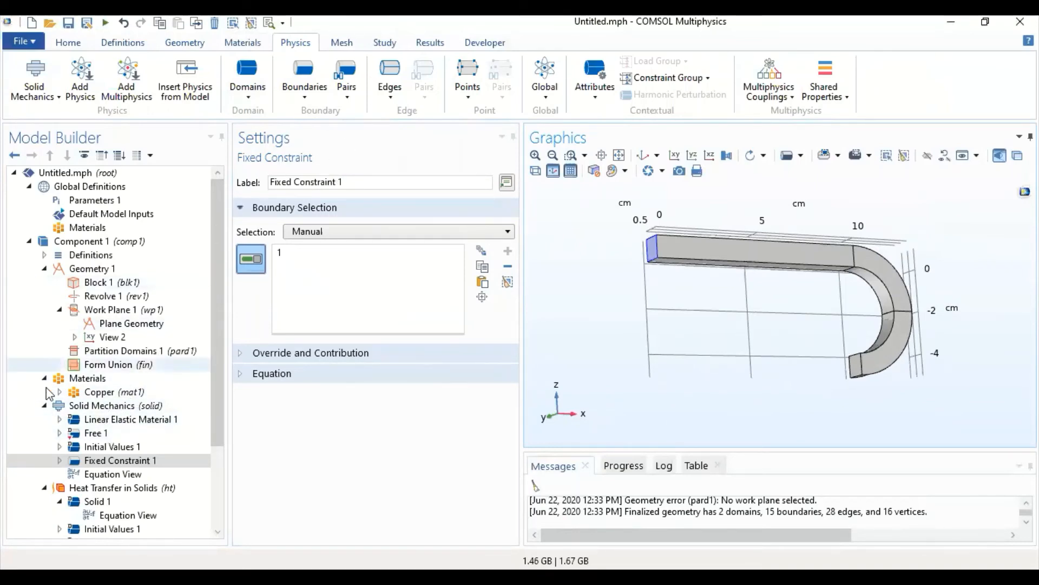
- Open the Heat Transfer in Solids interface settings and bring its subnodes into view
{"action": "left_click", "coordinate": [106, 490]}
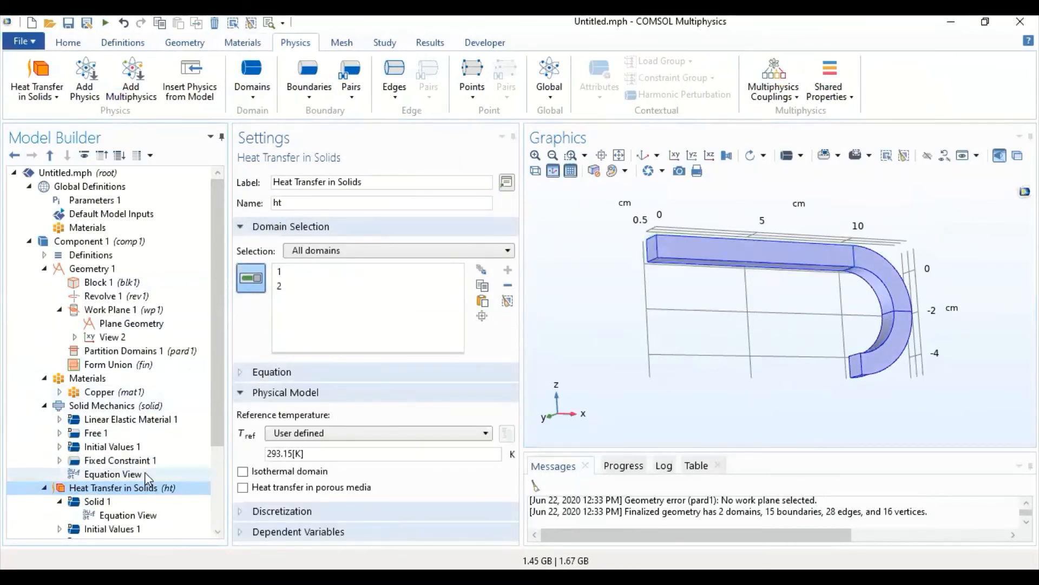
{"action": "scroll", "coordinate": [153, 480], "scroll_direction": "down", "scroll_amount": 1}
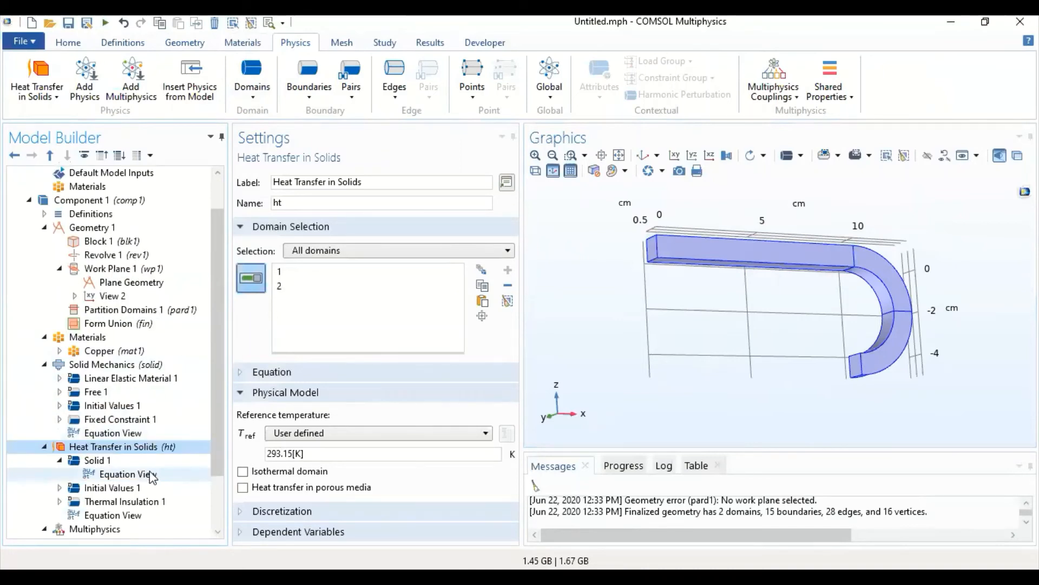
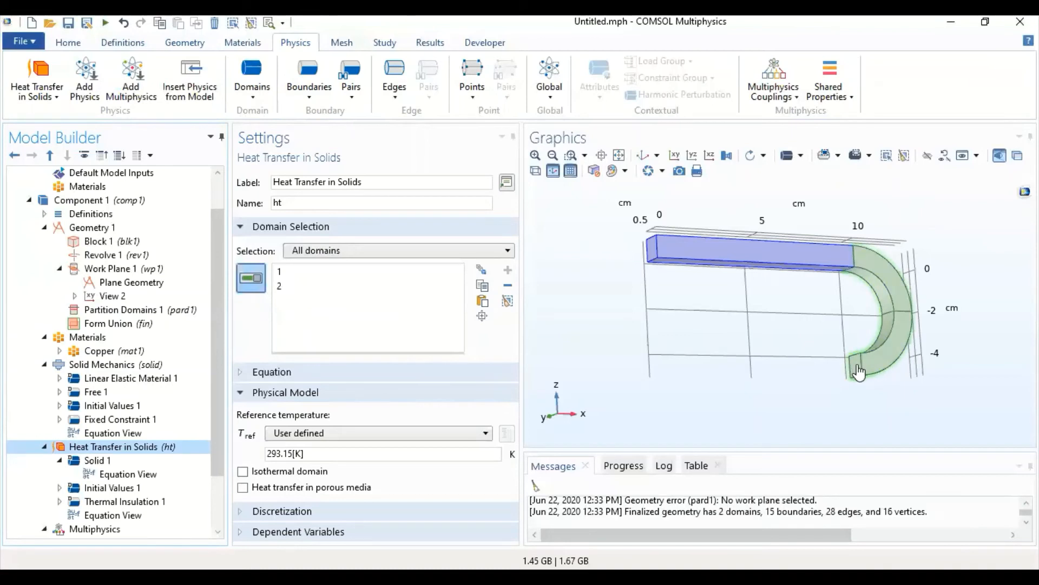
{"action": "left_click", "coordinate": [328, 93]}
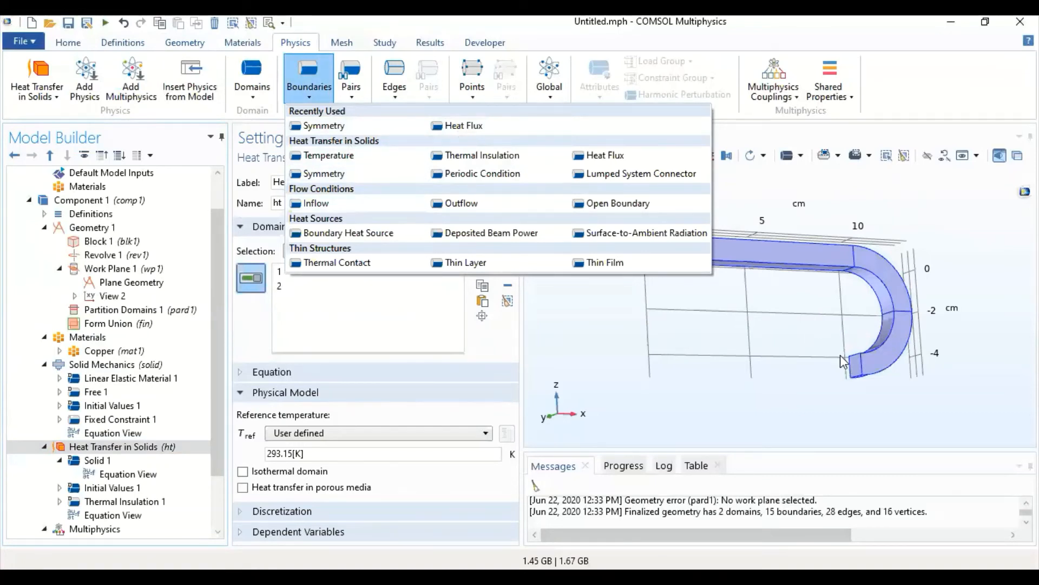
{"action": "left_click", "coordinate": [780, 365]}
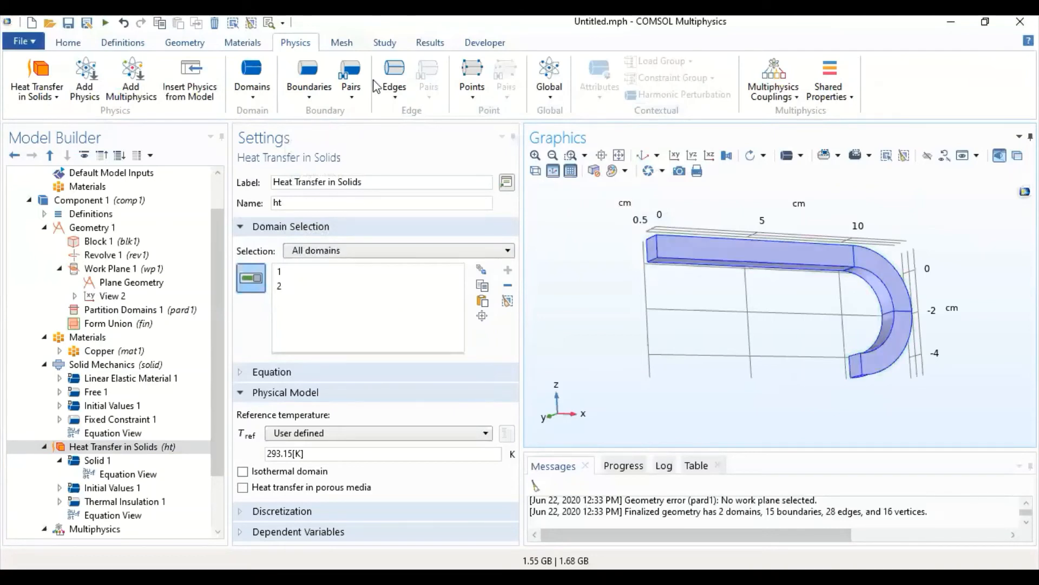
{"action": "left_click", "coordinate": [325, 99]}
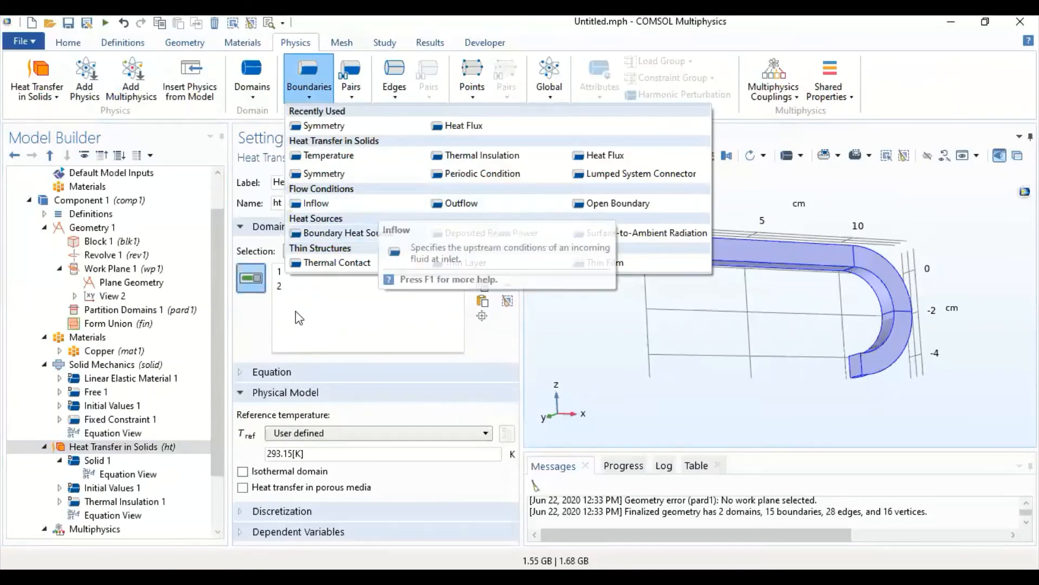
- Add a Roller to Solid Mechanics on boundary 6, the end face of the bar's curved section
{"action": "left_click", "coordinate": [116, 366]}
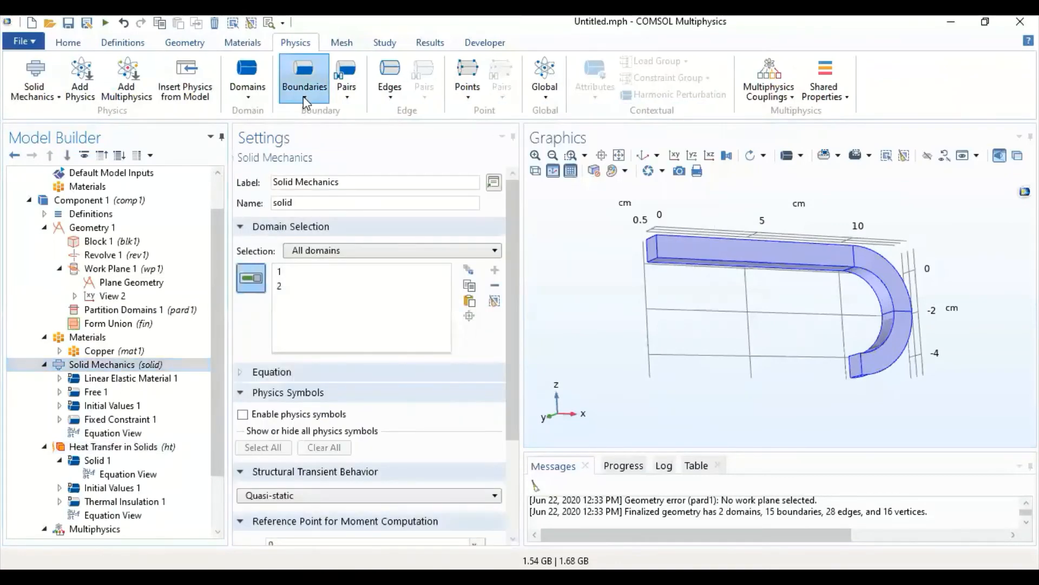
{"action": "left_click", "coordinate": [318, 97]}
{"action": "left_click", "coordinate": [434, 193]}
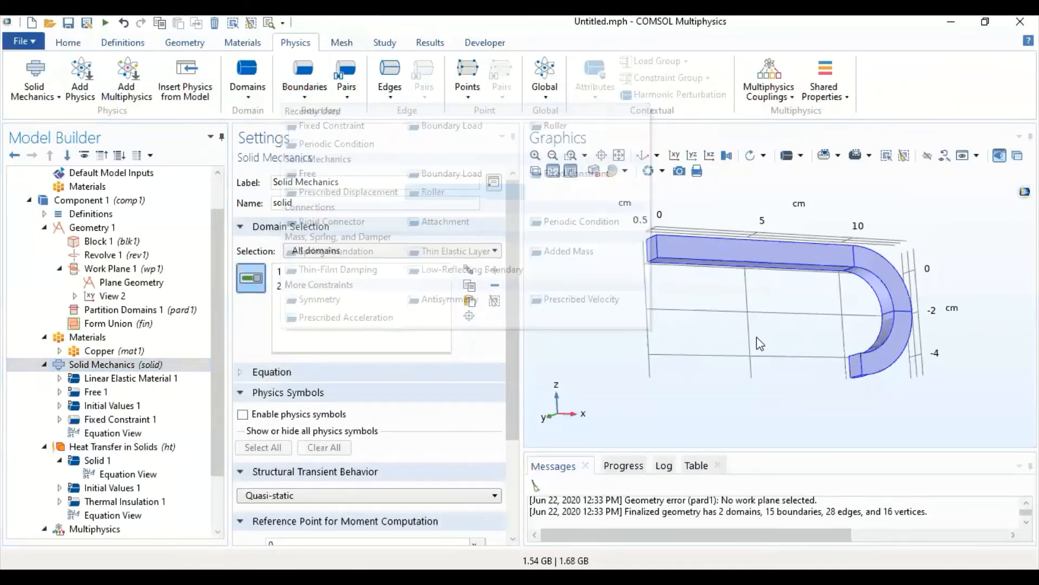
{"action": "left_click", "coordinate": [856, 366]}
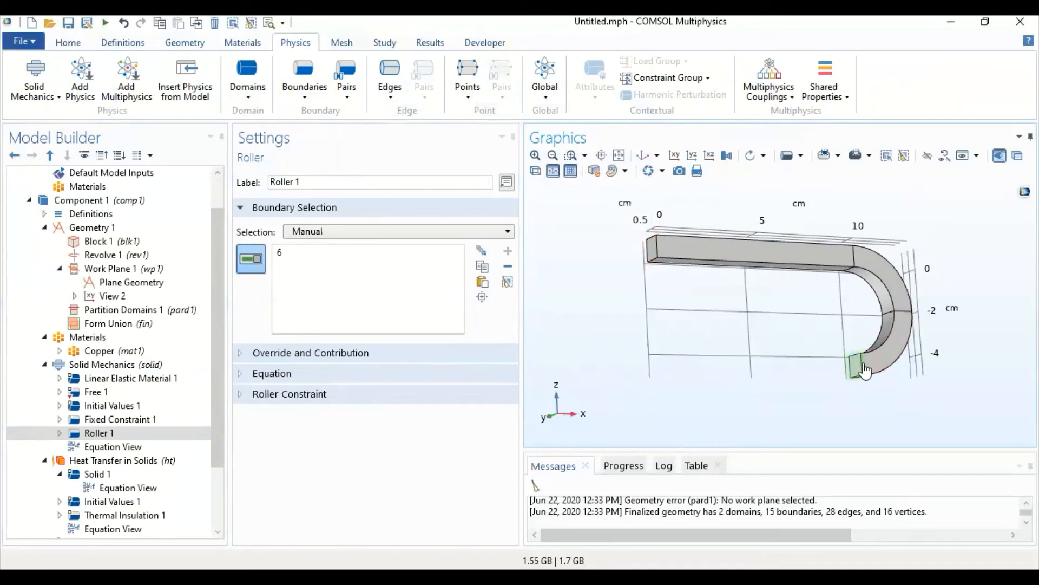
{"action": "left_click_drag", "start_coordinate": [729, 397], "coordinate": [673, 404]}
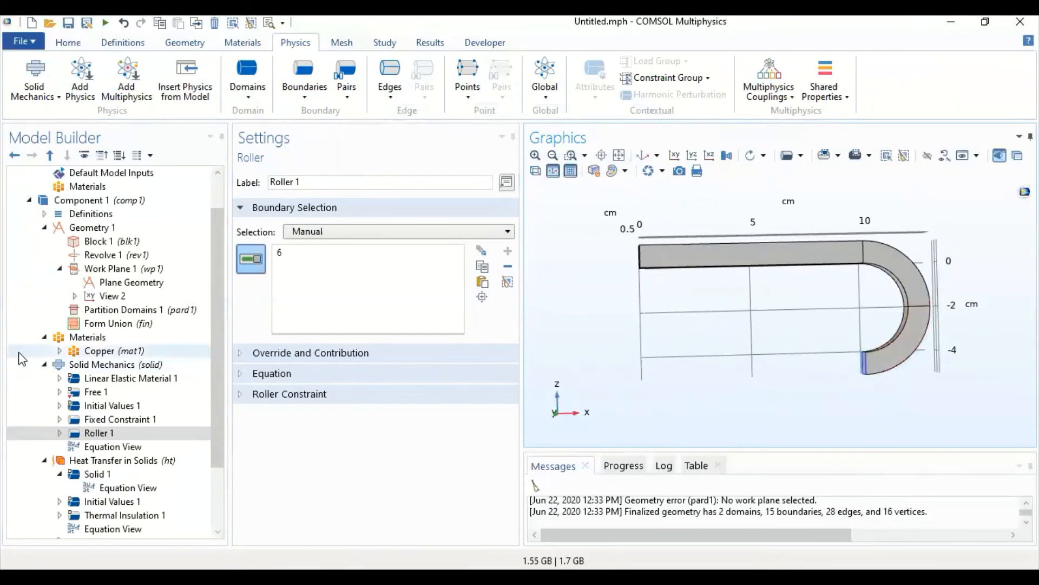
- Add a Heat Flux to Heat Transfer in Solids on boundaries 1 to 5, the end face and four side faces of the straight section
{"action": "left_click", "coordinate": [111, 461]}
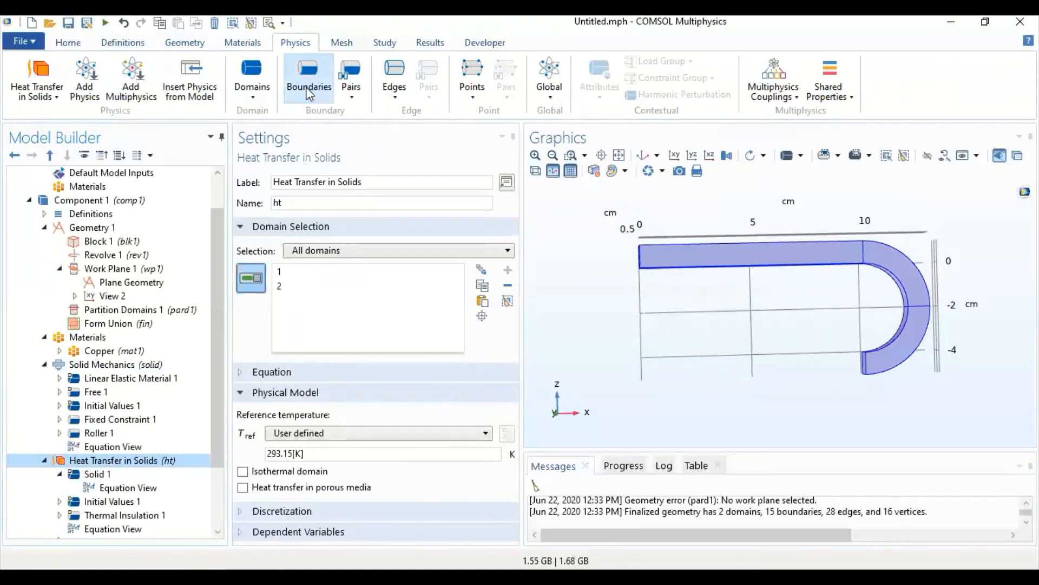
{"action": "left_click", "coordinate": [316, 100]}
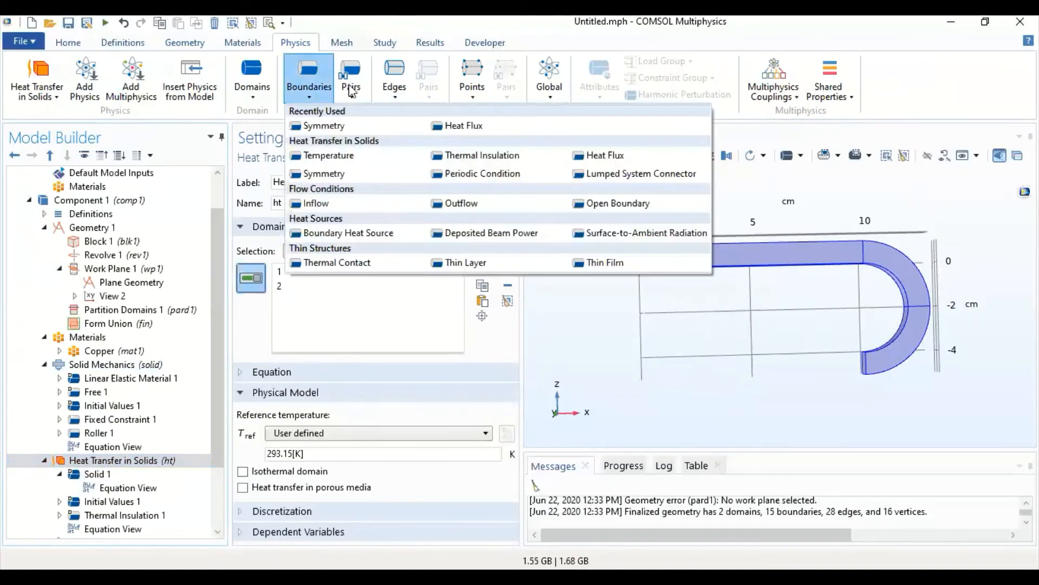
{"action": "left_click", "coordinate": [461, 125]}
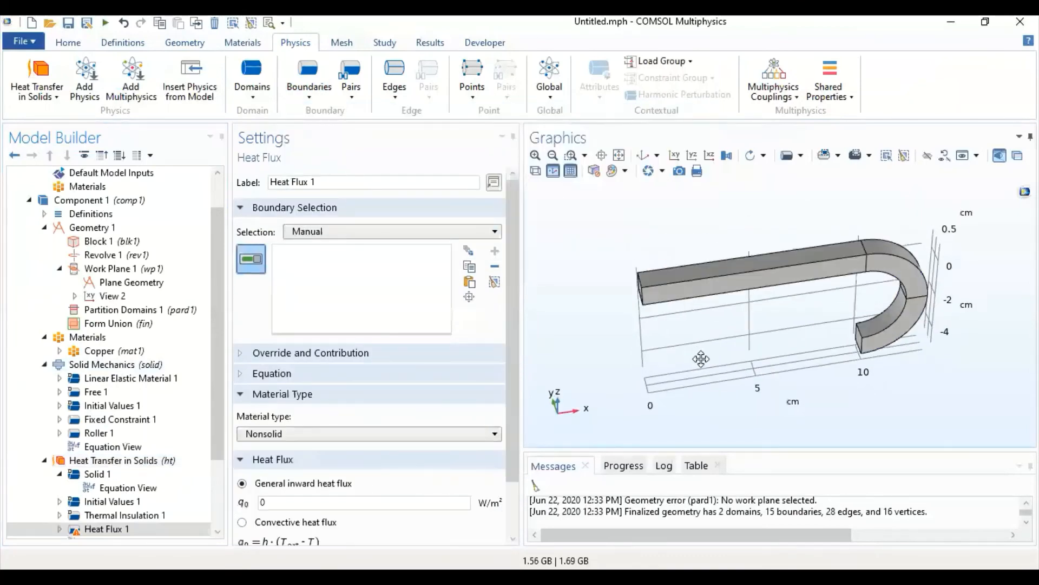
{"action": "left_click_drag", "start_coordinate": [701, 359], "coordinate": [697, 262]}
{"action": "left_click", "coordinate": [699, 293]}
{"action": "left_click", "coordinate": [688, 288]}
{"action": "left_click", "coordinate": [697, 261]}
{"action": "left_click_drag", "start_coordinate": [757, 306], "coordinate": [737, 260]}
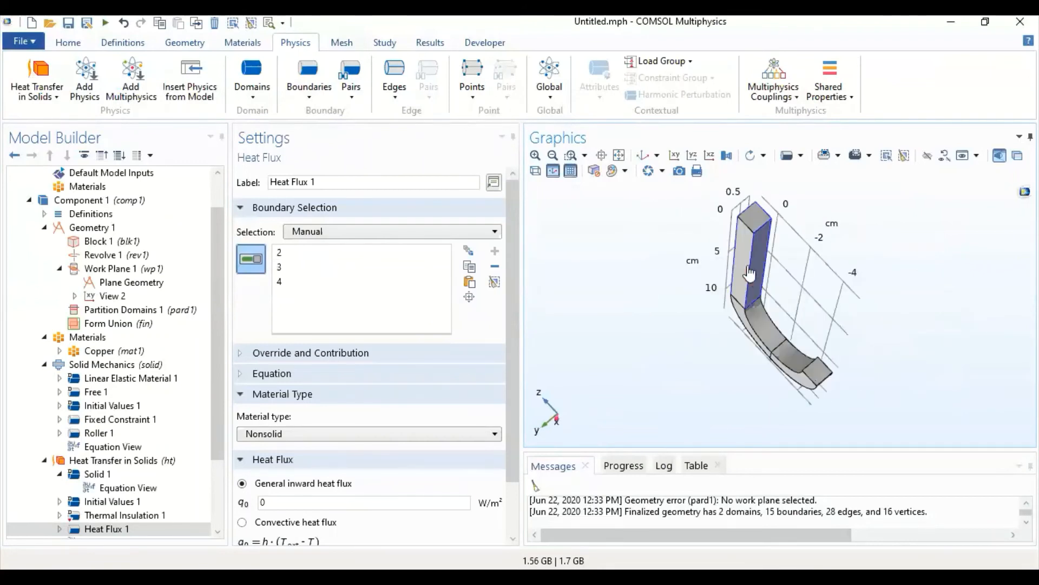
{"action": "left_click", "coordinate": [735, 254]}
{"action": "left_click_drag", "start_coordinate": [647, 355], "coordinate": [591, 395]}
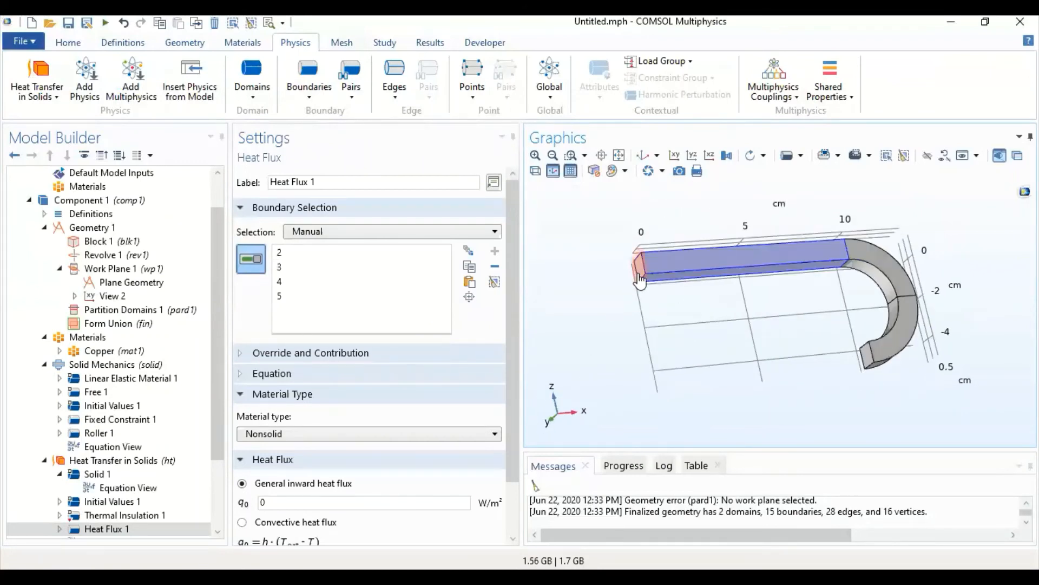
{"action": "left_click", "coordinate": [638, 280]}
{"action": "left_click_drag", "start_coordinate": [707, 342], "coordinate": [693, 368]}
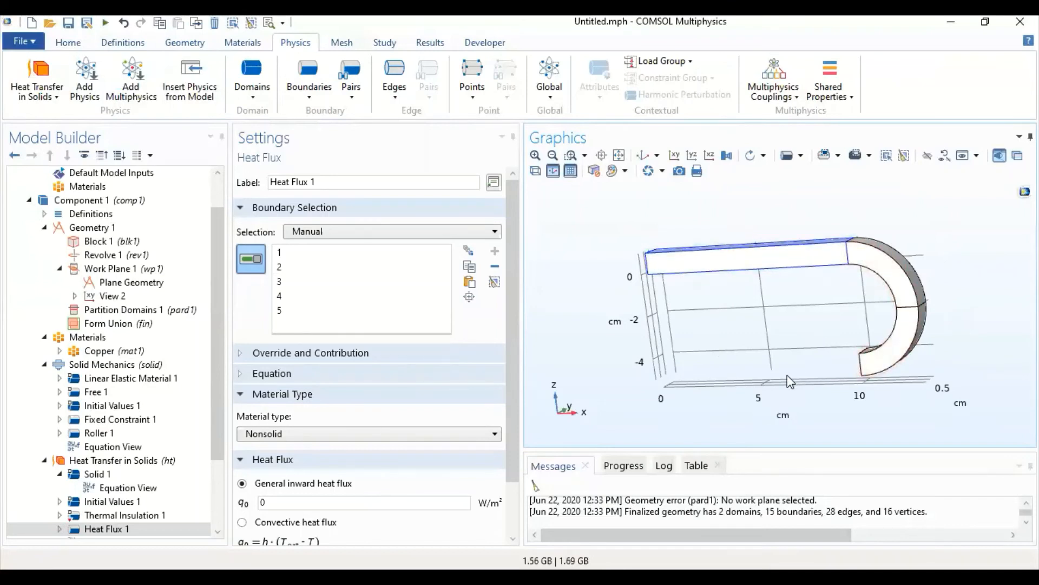
- Define Heat Flux 1 as a heat rate with P0 set to 200 W
{"action": "scroll", "coordinate": [133, 434], "scroll_direction": "down", "scroll_amount": 1}
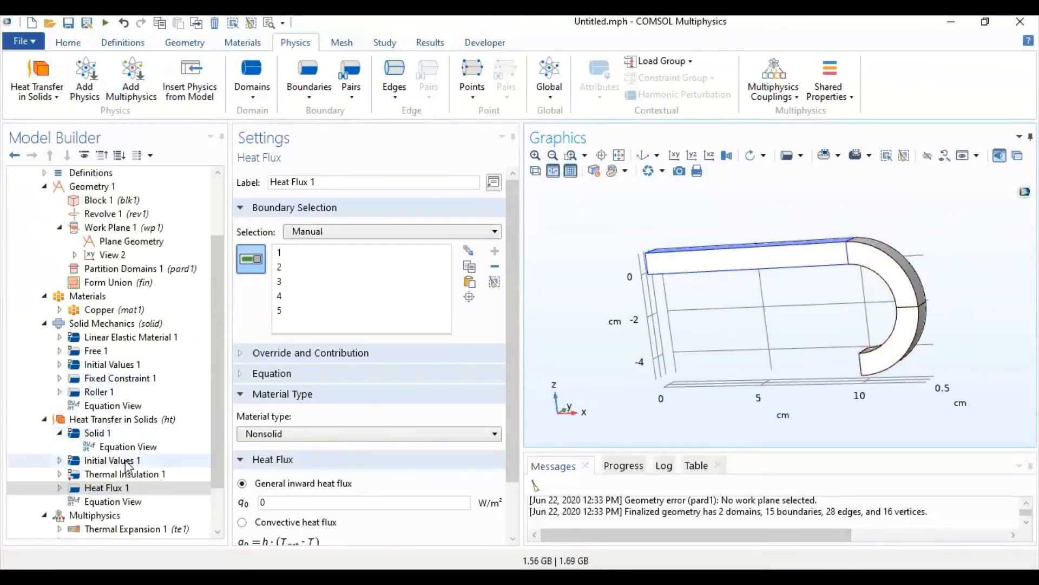
{"action": "scroll", "coordinate": [289, 452], "scroll_direction": "down", "scroll_amount": 1}
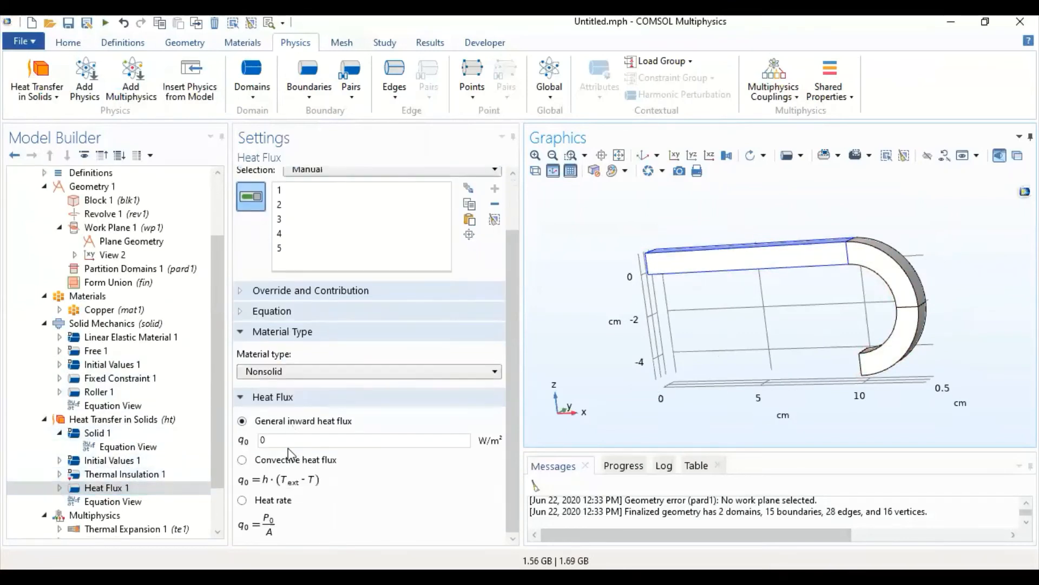
{"action": "left_click", "coordinate": [262, 503]}
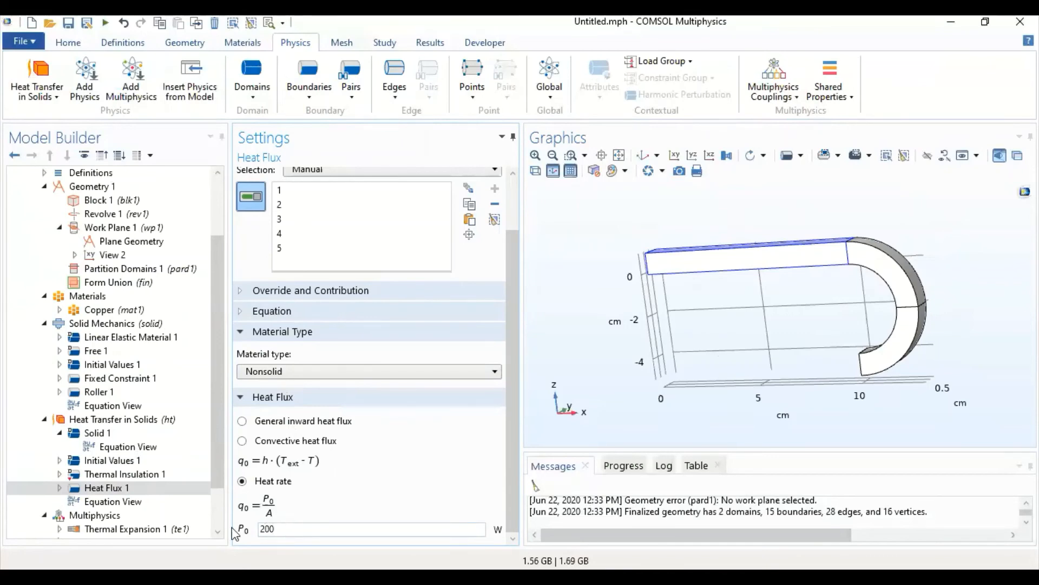
- Build Mesh 1 for the whole bar as a physics-controlled mesh with Normal element size
{"action": "scroll", "coordinate": [165, 523], "scroll_direction": "down", "scroll_amount": 2}
{"action": "left_click", "coordinate": [132, 517]}
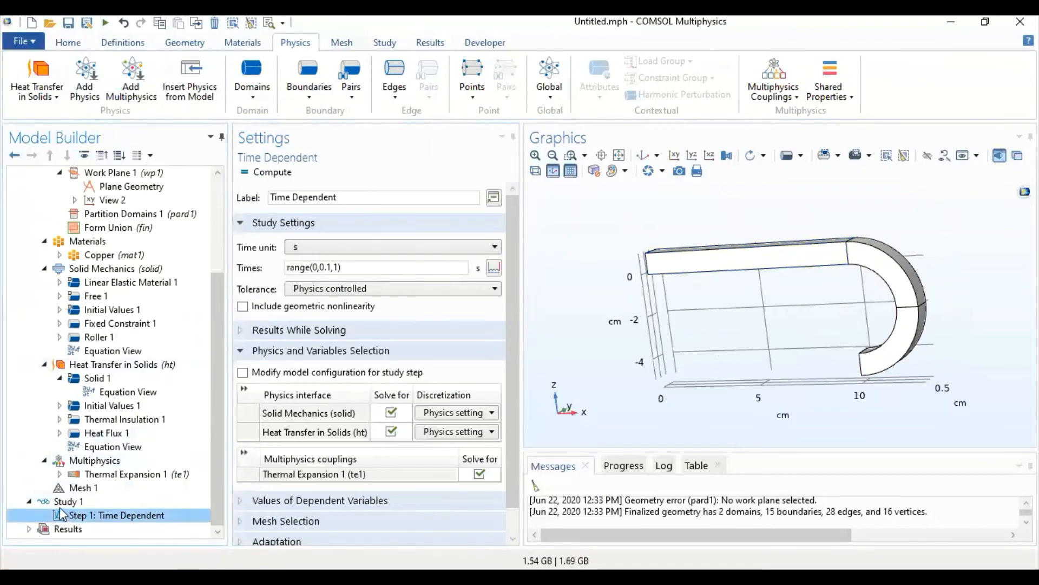
{"action": "left_click", "coordinate": [97, 490]}
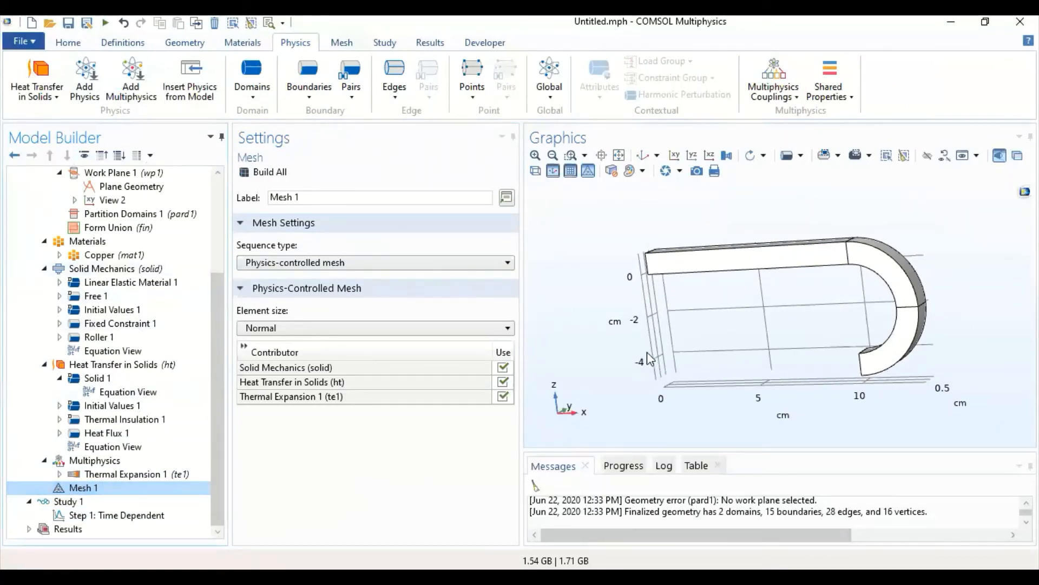
{"action": "left_click_drag", "start_coordinate": [647, 353], "coordinate": [703, 350]}
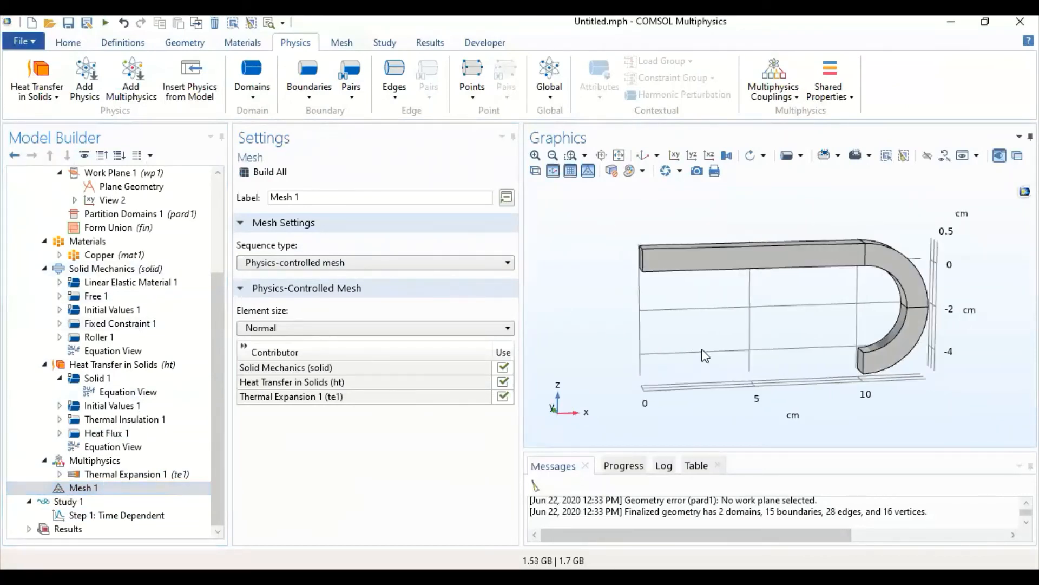
{"action": "left_click", "coordinate": [274, 174]}
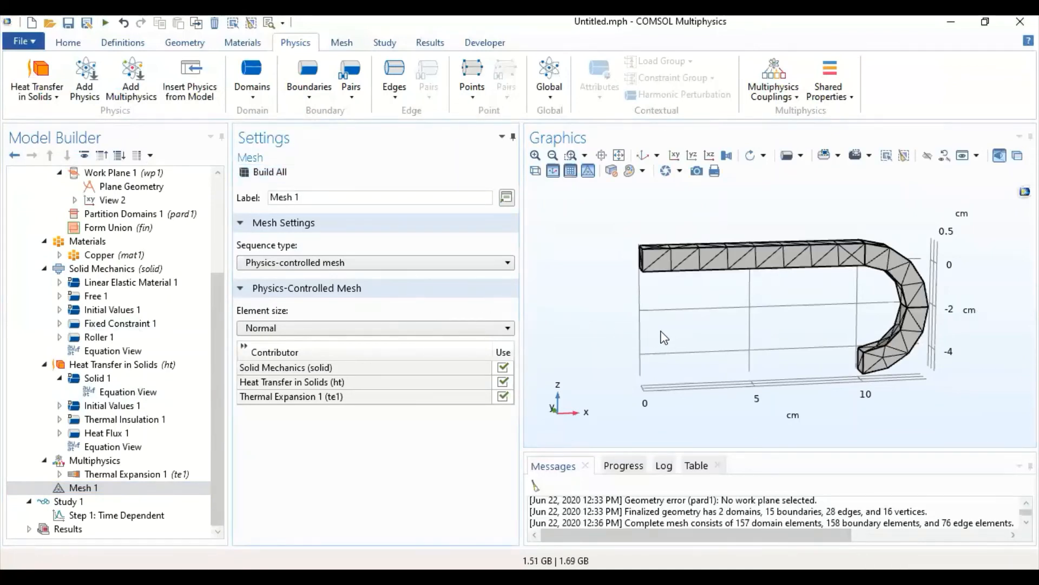
{"action": "left_click_drag", "start_coordinate": [660, 333], "coordinate": [755, 360]}
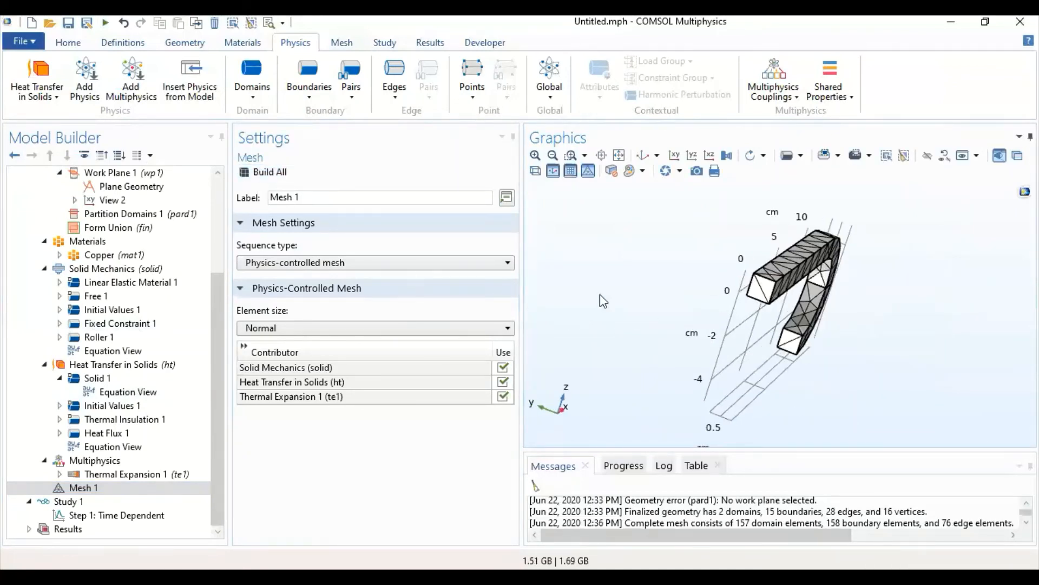
- Add a Swept operation to Mesh 1 and limit it to domain 1, the straight section of the bar
{"action": "left_click", "coordinate": [342, 46]}
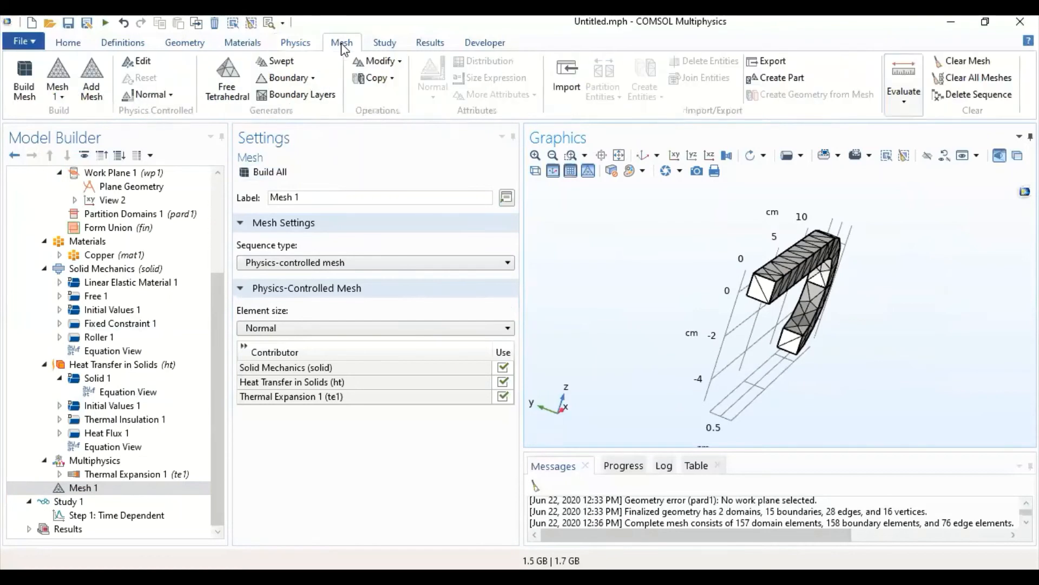
{"action": "left_click", "coordinate": [303, 79]}
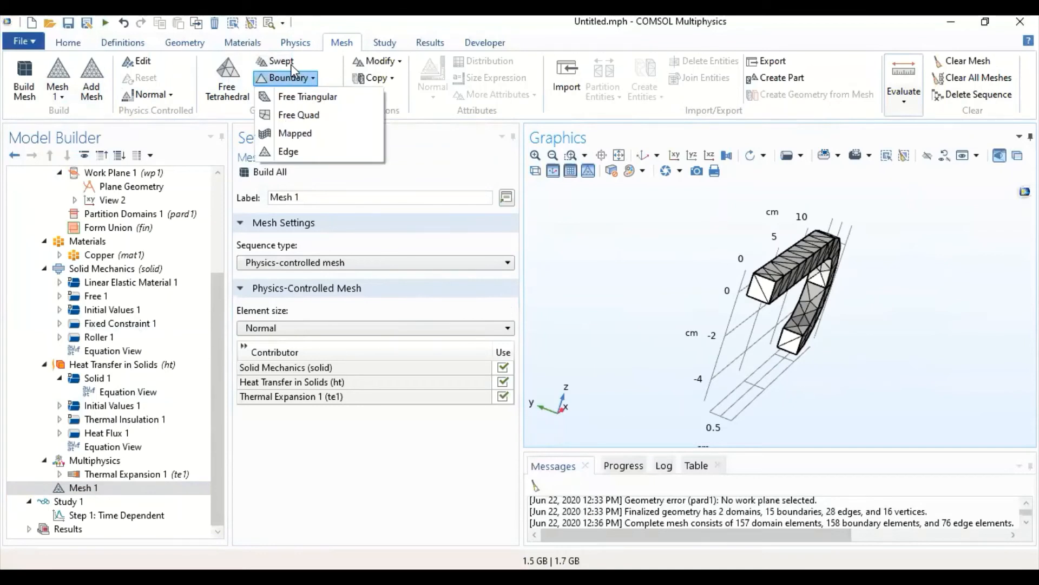
{"action": "left_click", "coordinate": [290, 61]}
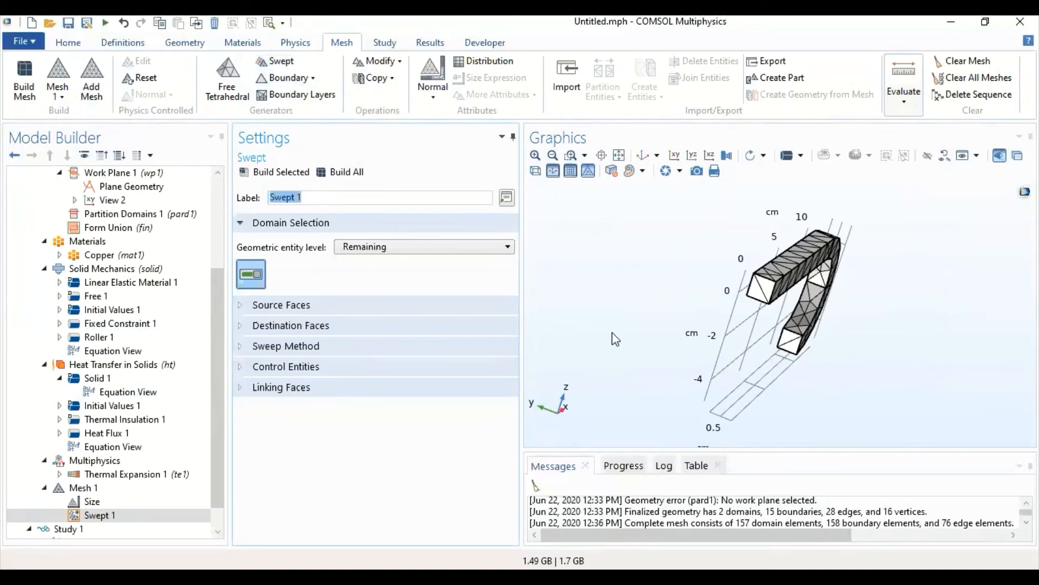
{"action": "left_click_drag", "start_coordinate": [615, 338], "coordinate": [600, 307]}
{"action": "left_click", "coordinate": [479, 247]}
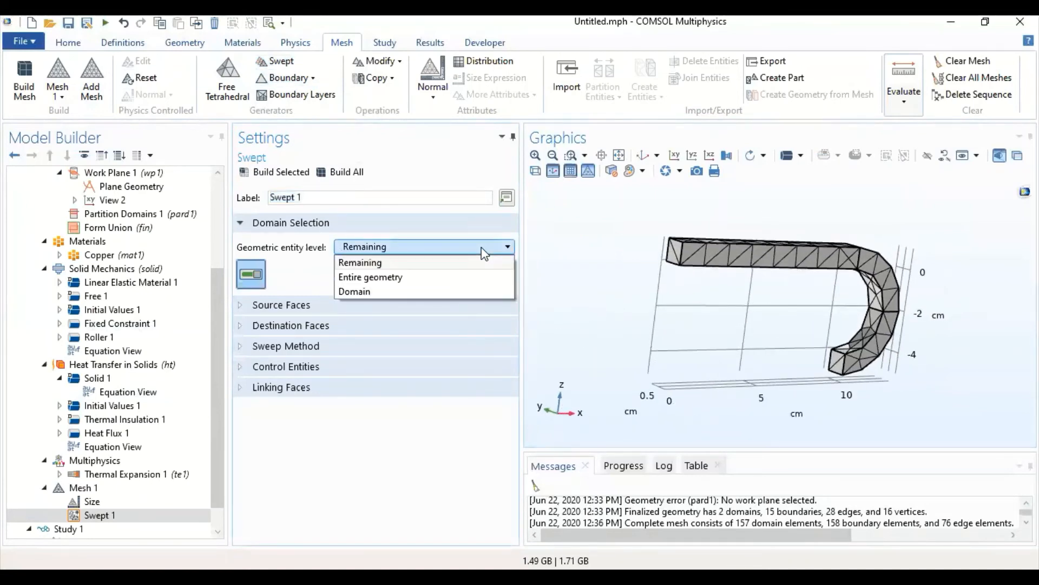
{"action": "left_click", "coordinate": [411, 291]}
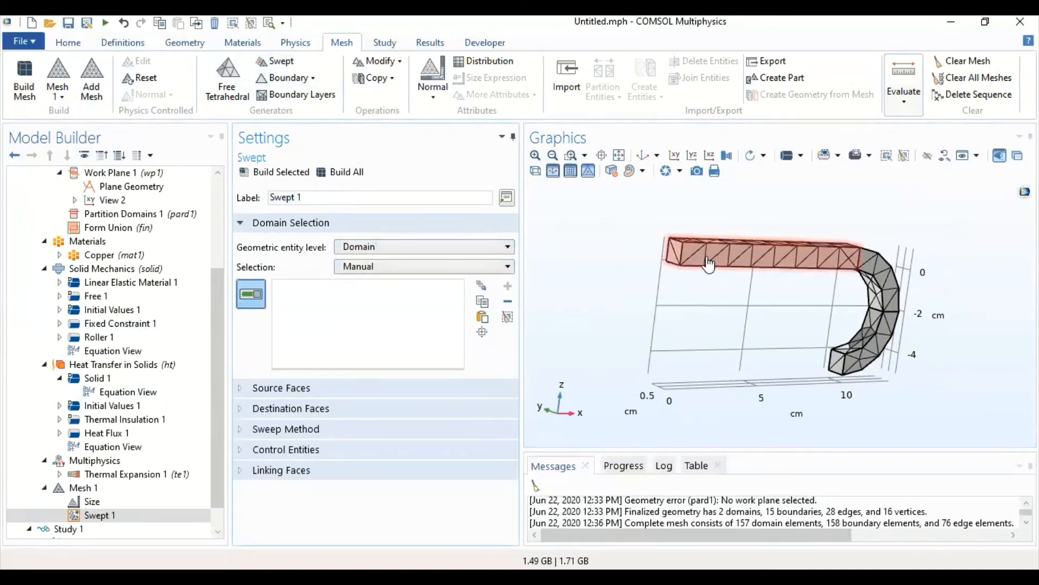
{"action": "left_click", "coordinate": [690, 277]}
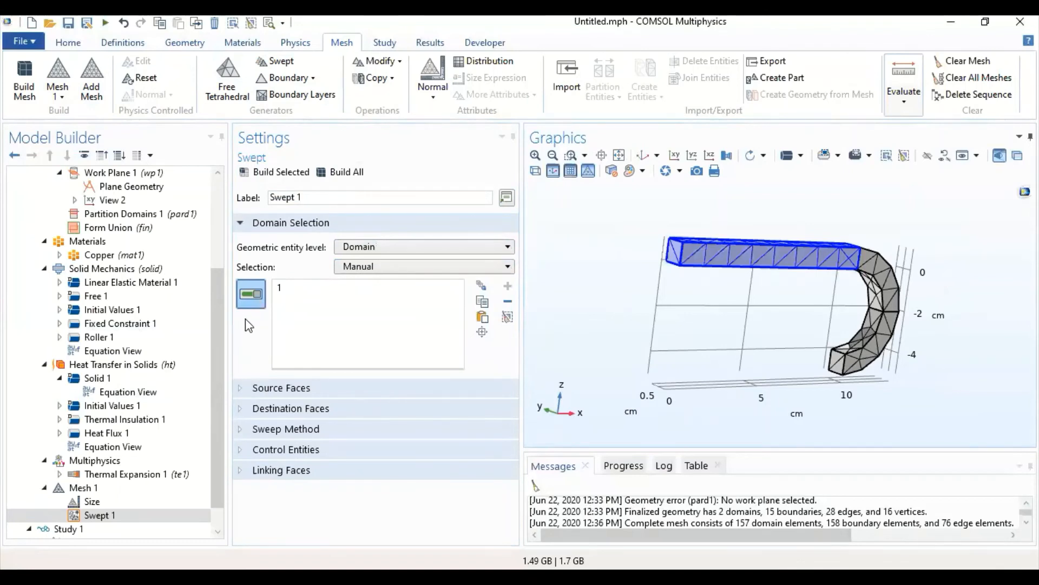
- With transparency on, assign boundary 1 as Swept 1's source face and interior boundary 10 as its destination face, and show the Sweep Method options
{"action": "left_click", "coordinate": [255, 392]}
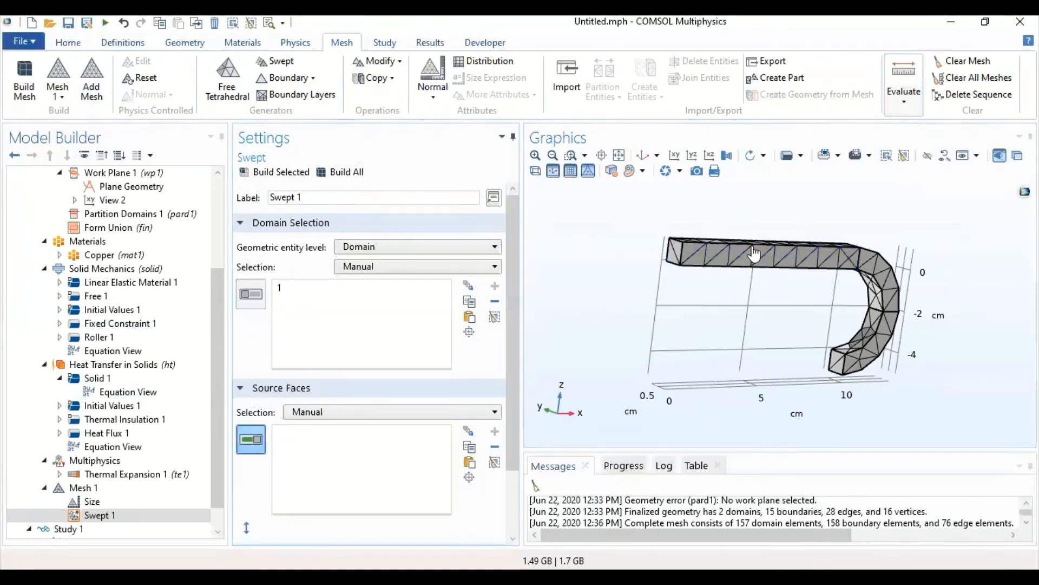
{"action": "left_click", "coordinate": [674, 254]}
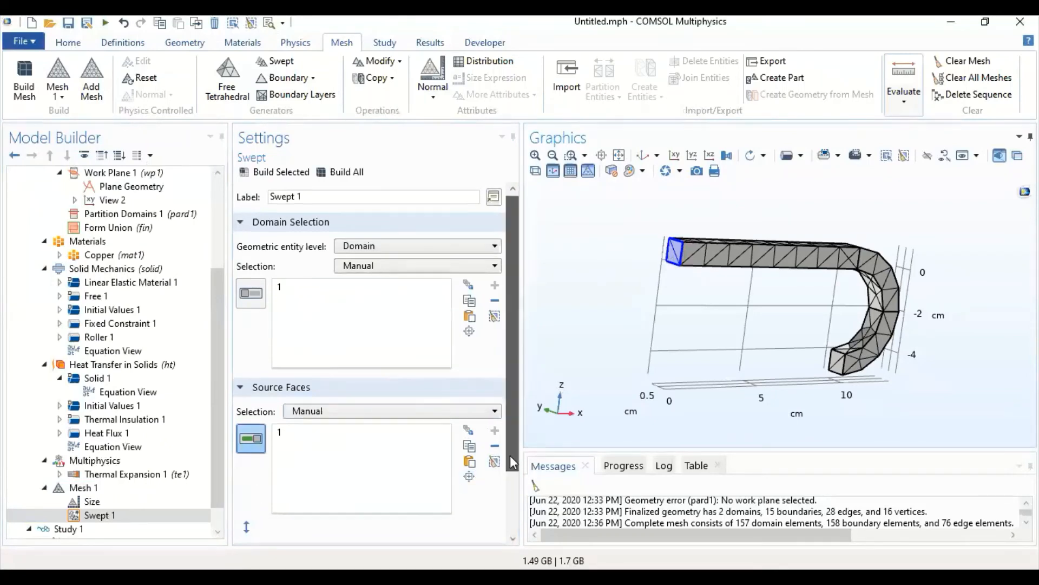
{"action": "scroll", "coordinate": [509, 455], "scroll_direction": "down", "scroll_amount": 3}
{"action": "left_click", "coordinate": [245, 472]}
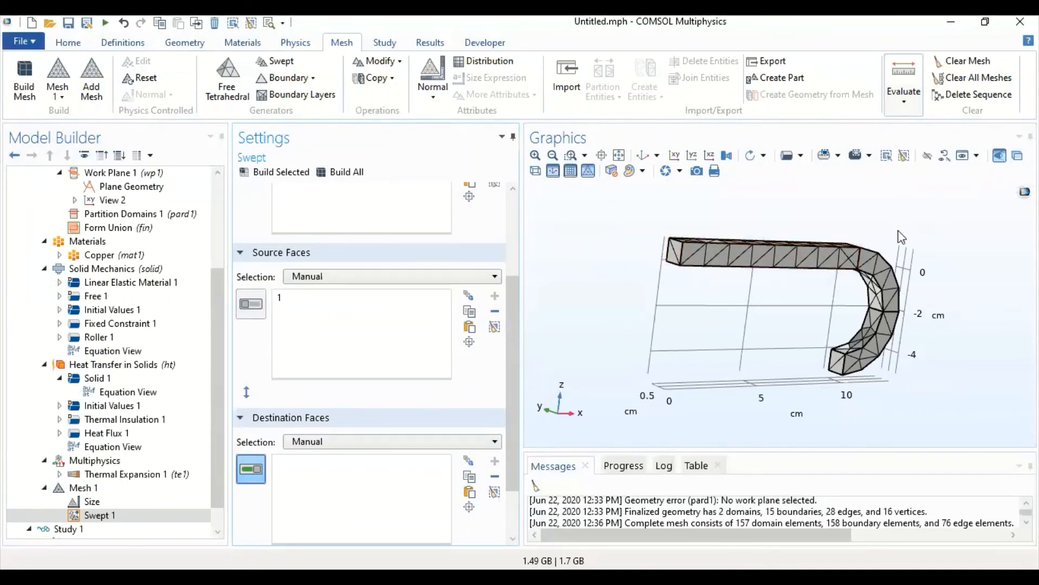
{"action": "left_click", "coordinate": [1017, 156]}
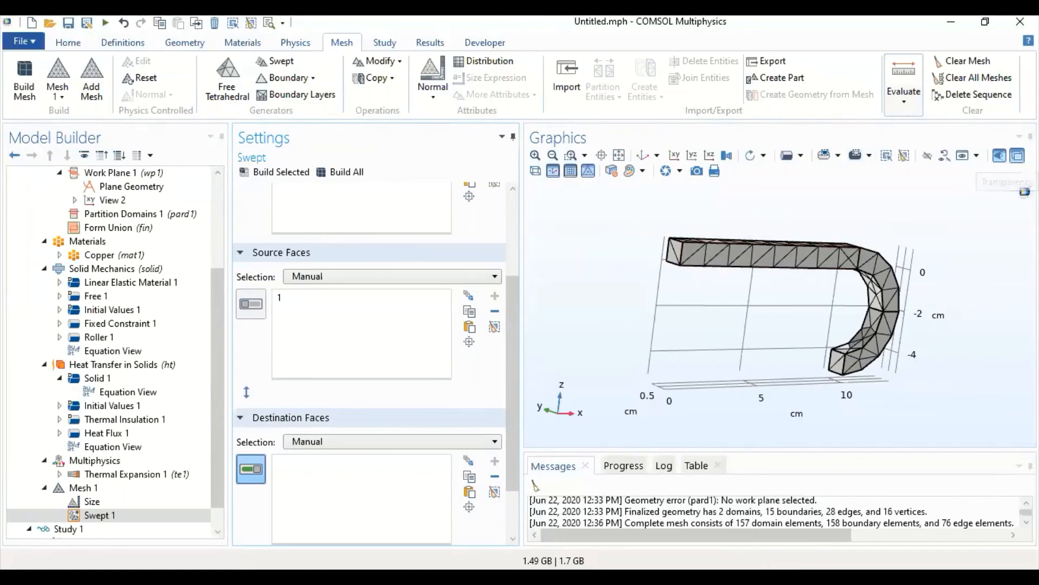
{"action": "scroll", "coordinate": [836, 265], "scroll_direction": "up", "scroll_amount": 5}
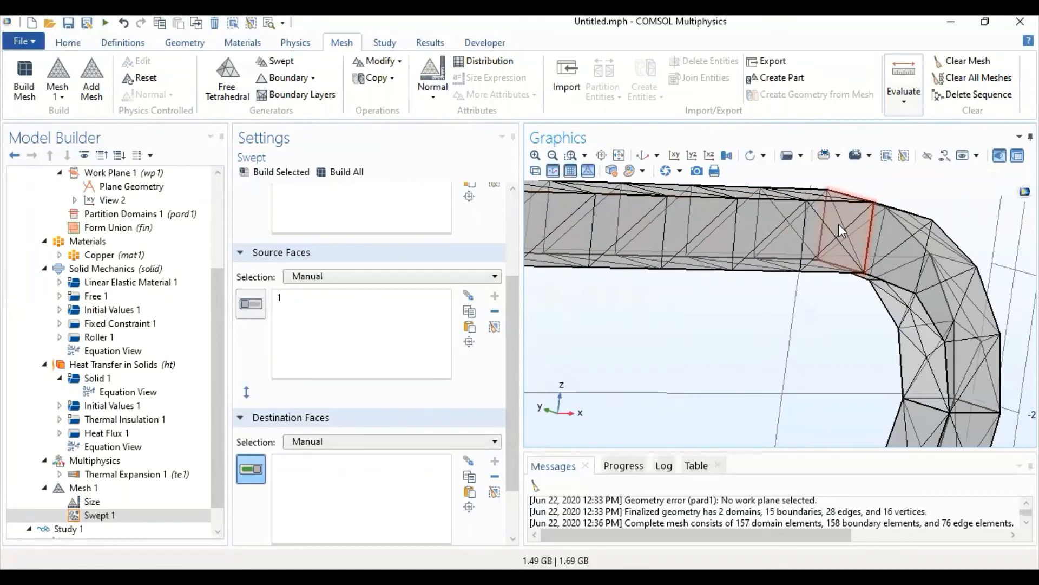
{"action": "left_click", "coordinate": [840, 231]}
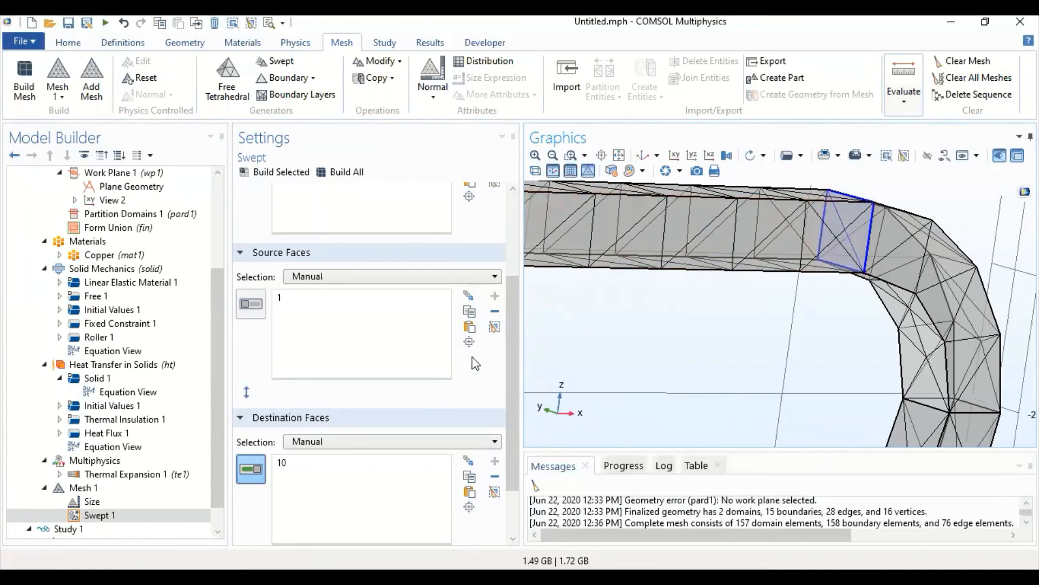
{"action": "scroll", "coordinate": [512, 340], "scroll_direction": "down", "scroll_amount": 2}
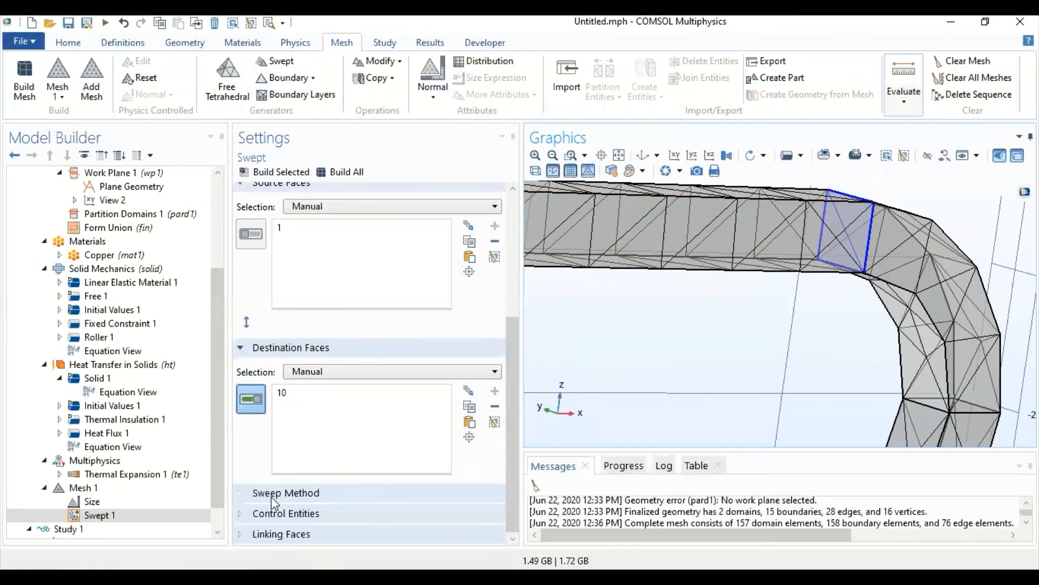
{"action": "scroll", "coordinate": [382, 514], "scroll_direction": "down", "scroll_amount": 1}
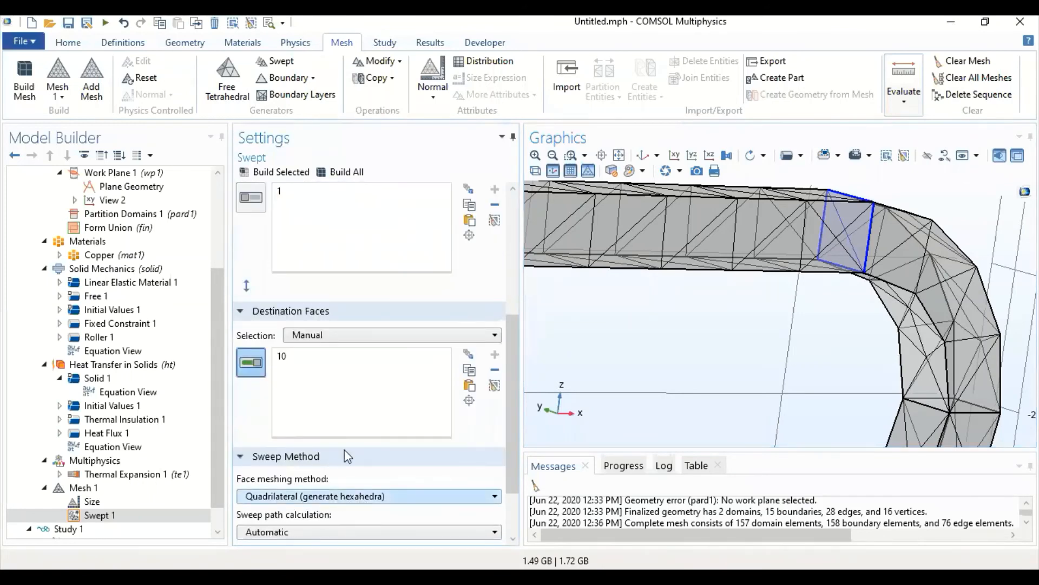
- Build Swept 1 to generate the hexahedral mesh along the straight section of the bar
{"action": "left_click", "coordinate": [287, 174]}
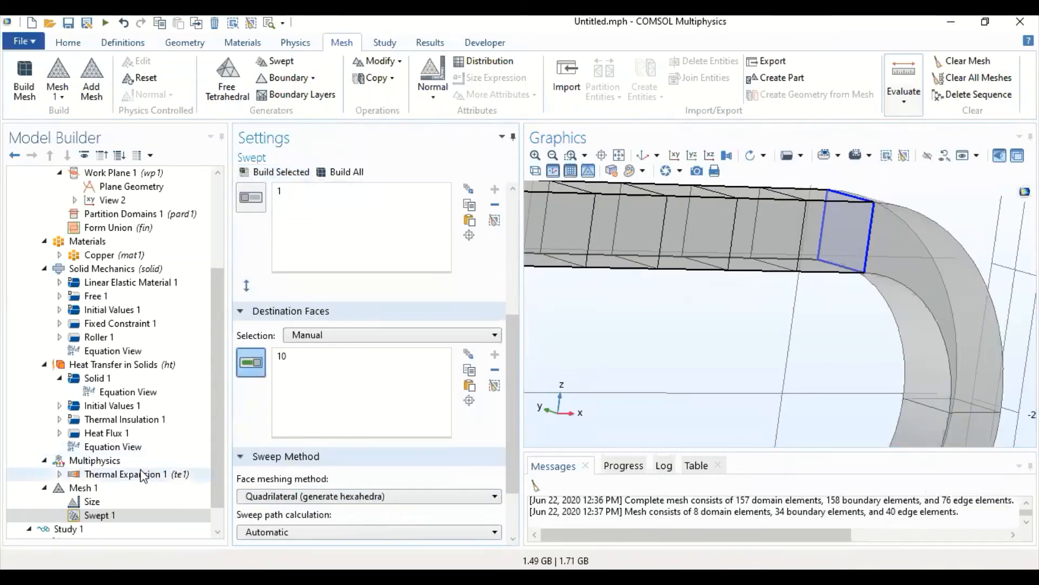
{"action": "right_click_drag", "start_coordinate": [625, 368], "coordinate": [923, 400]}
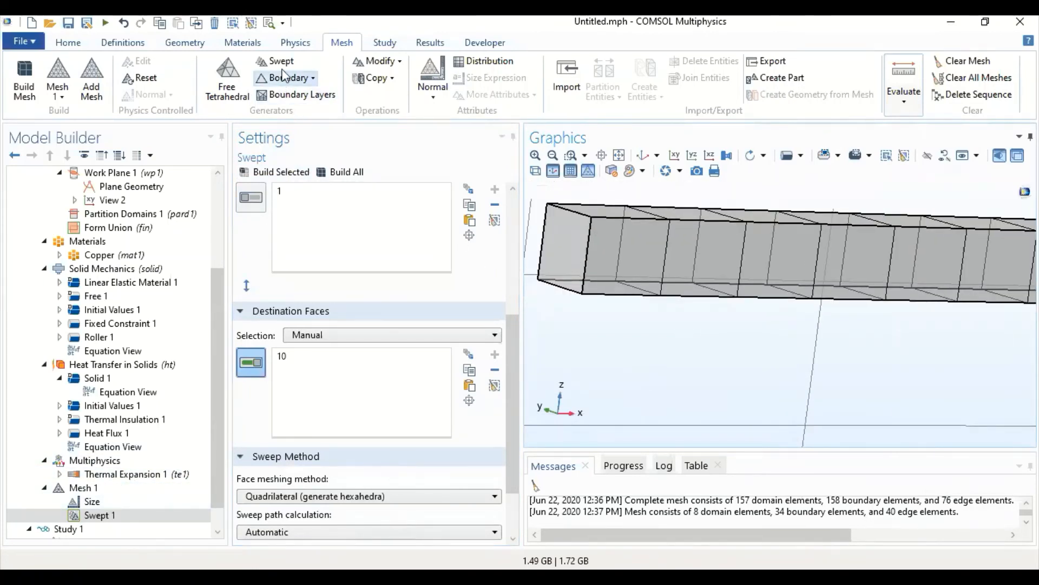
- Try a Mapped mesh on boundary 1 ahead of Swept 1, build it, and show its Control Entities options
{"action": "left_click", "coordinate": [303, 79]}
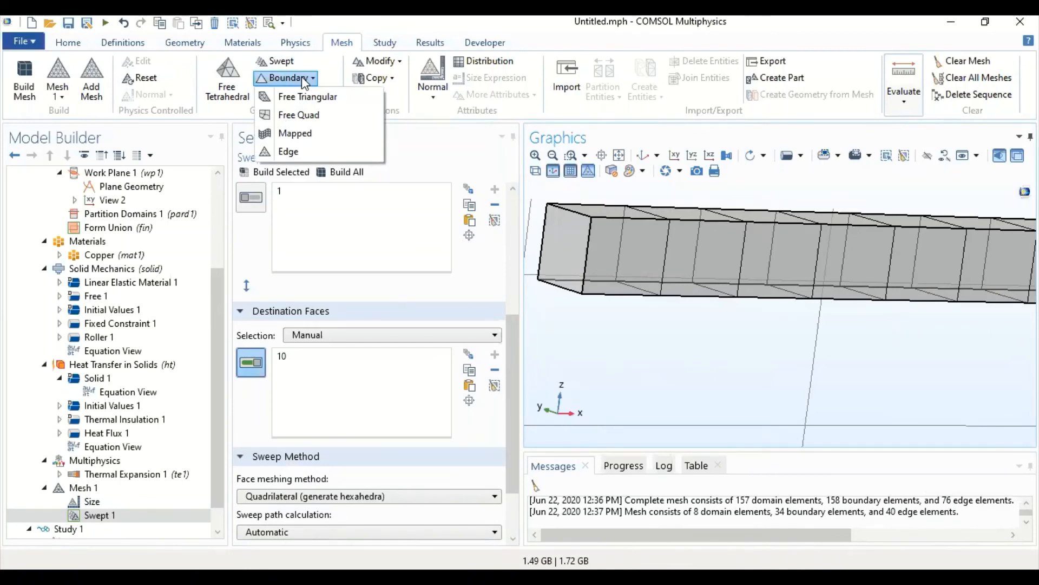
{"action": "left_click", "coordinate": [297, 132]}
{"action": "left_click_drag", "start_coordinate": [129, 524], "coordinate": [113, 509]}
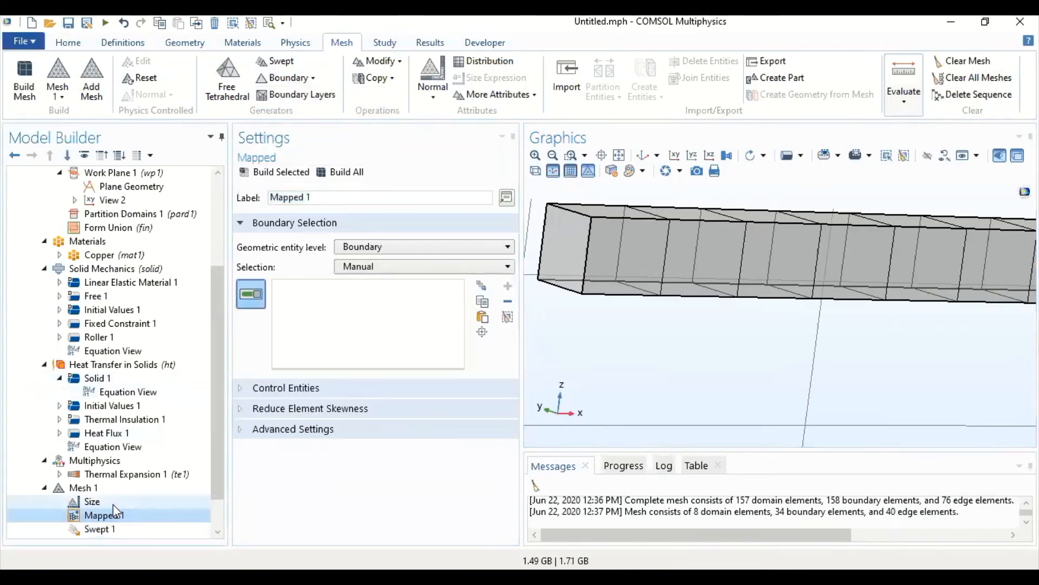
{"action": "left_click", "coordinate": [571, 243]}
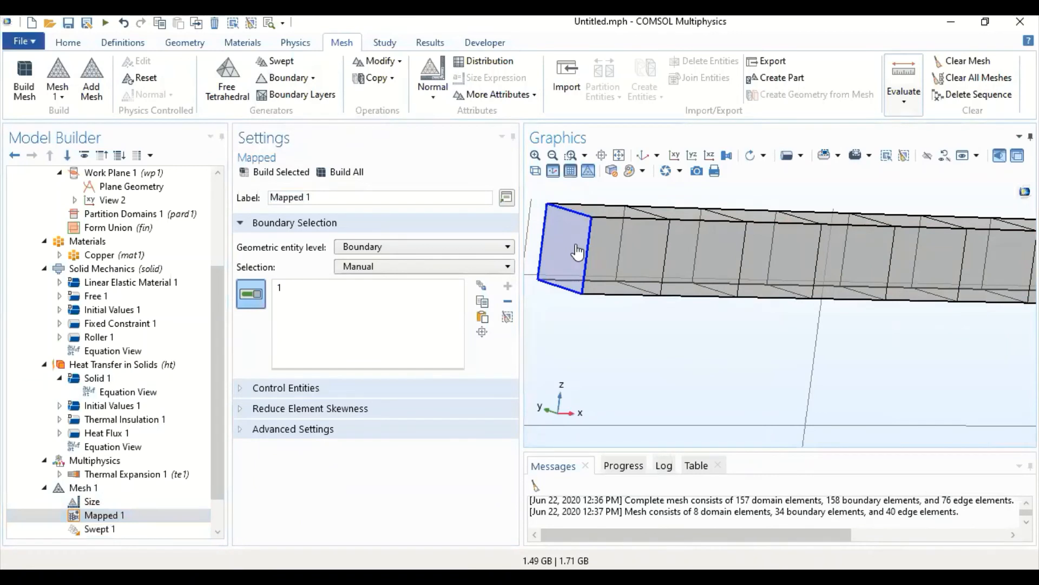
{"action": "left_click", "coordinate": [257, 174]}
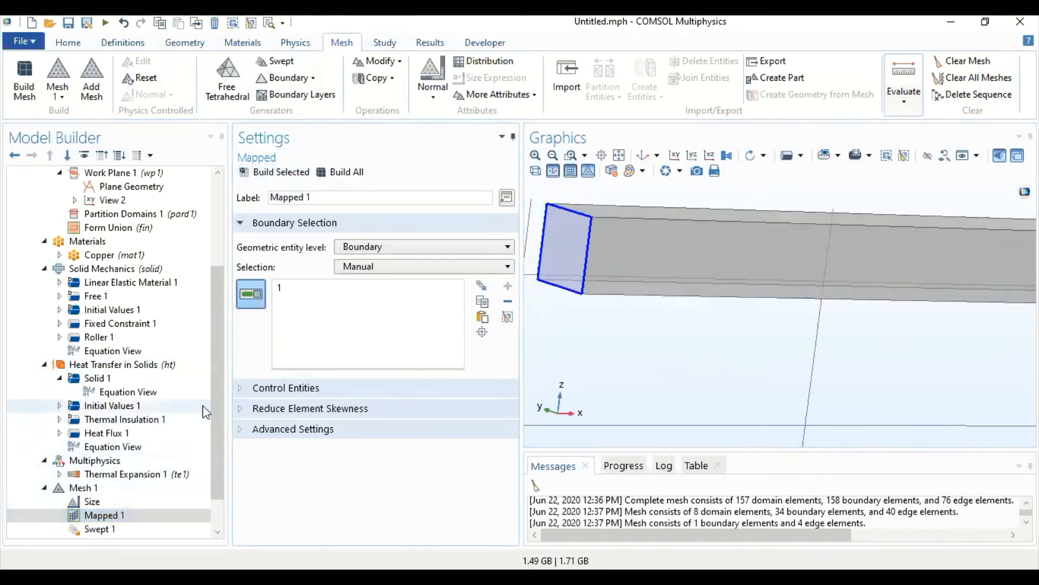
{"action": "left_click", "coordinate": [240, 388]}
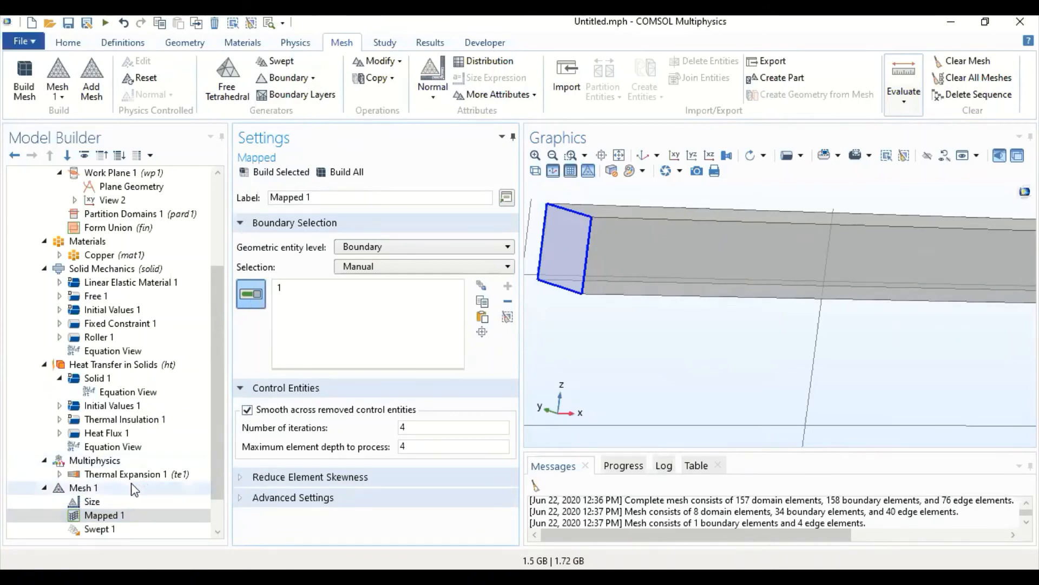
- Delete the Mapped 1 operation from Mesh 1
{"action": "right_click", "coordinate": [103, 514]}
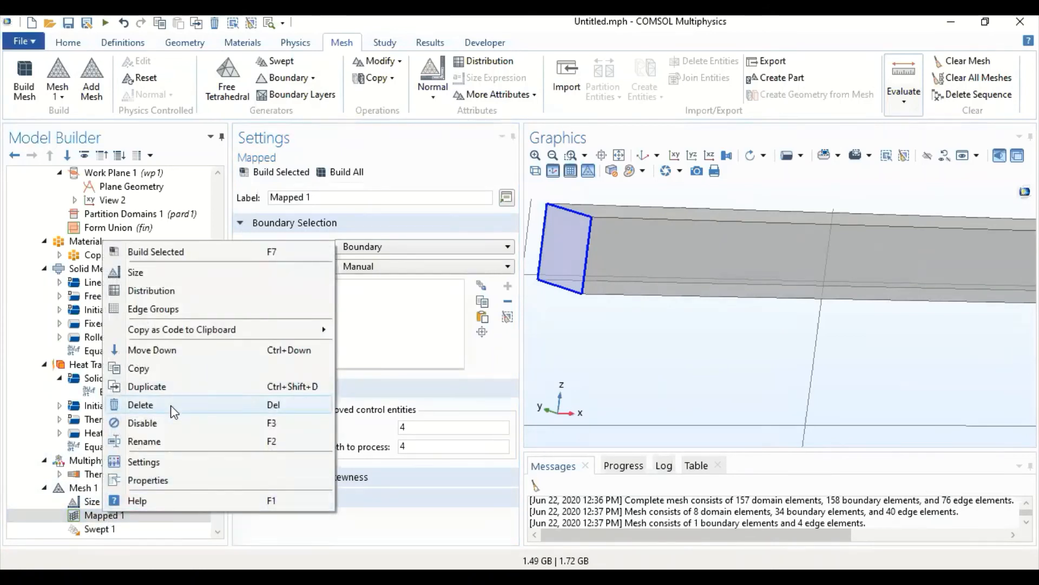
{"action": "left_click", "coordinate": [170, 404]}
{"action": "left_click", "coordinate": [522, 357]}
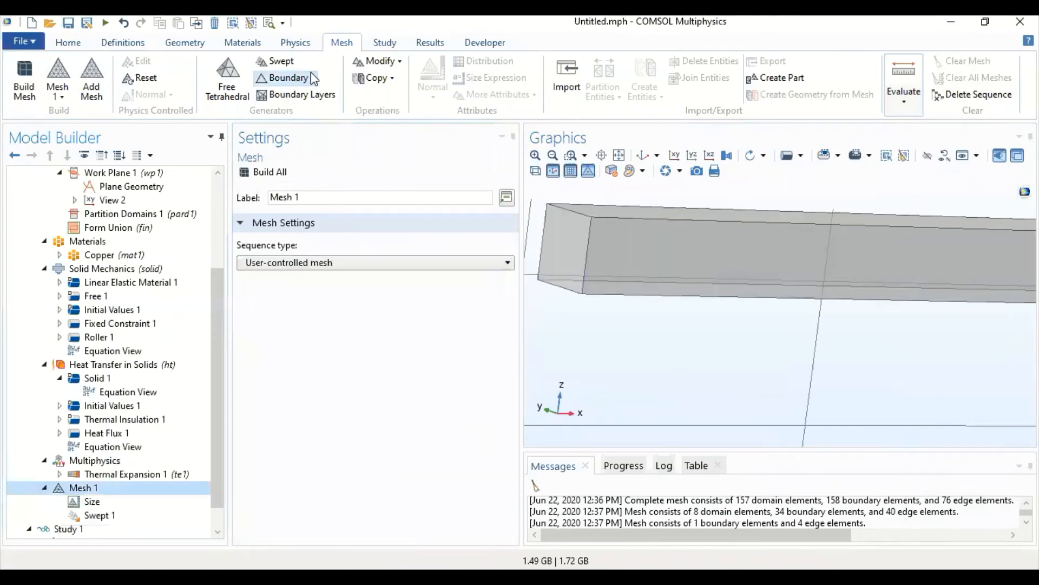
- Add a Free Quad operation ahead of Swept 1, assign it boundary 1, and build it
{"action": "left_click", "coordinate": [312, 77]}
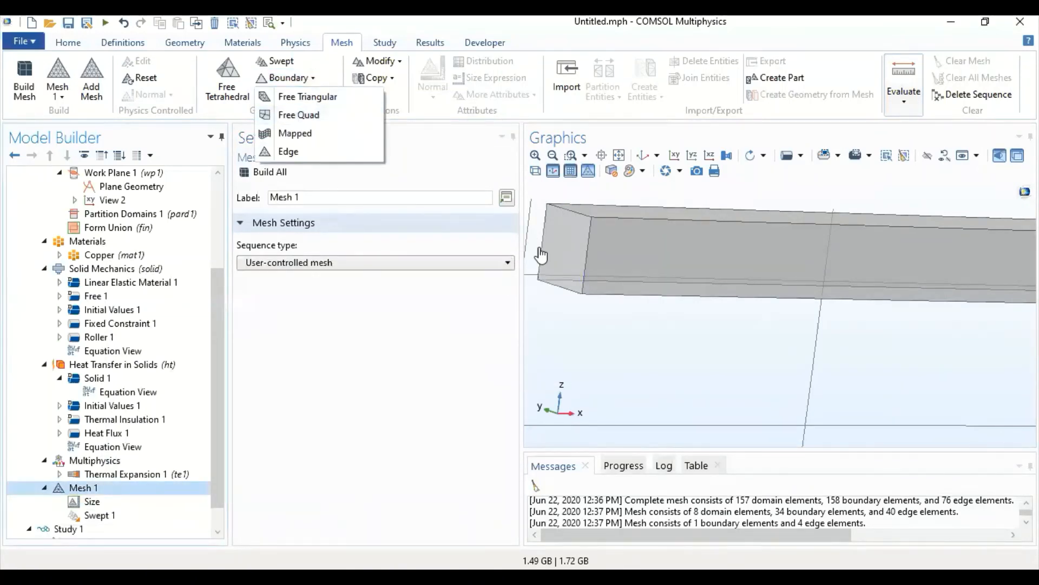
{"action": "left_click", "coordinate": [298, 115]}
{"action": "left_click", "coordinate": [559, 255]}
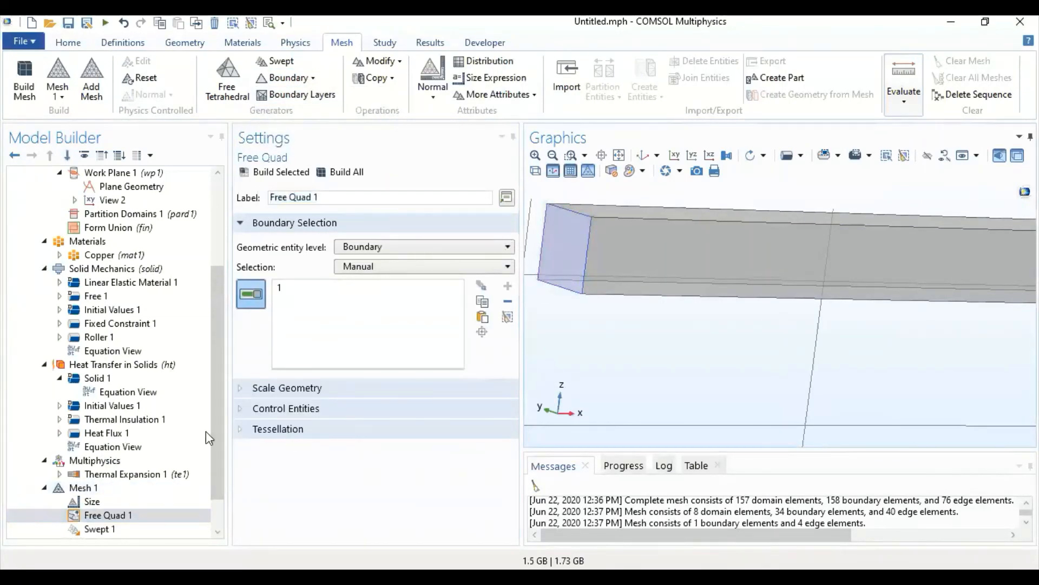
{"action": "left_click", "coordinate": [253, 173]}
- Add a Size attribute to Free Quad 1 with the predefined element size Finer and rebuild the face mesh
{"action": "left_click", "coordinate": [99, 517]}
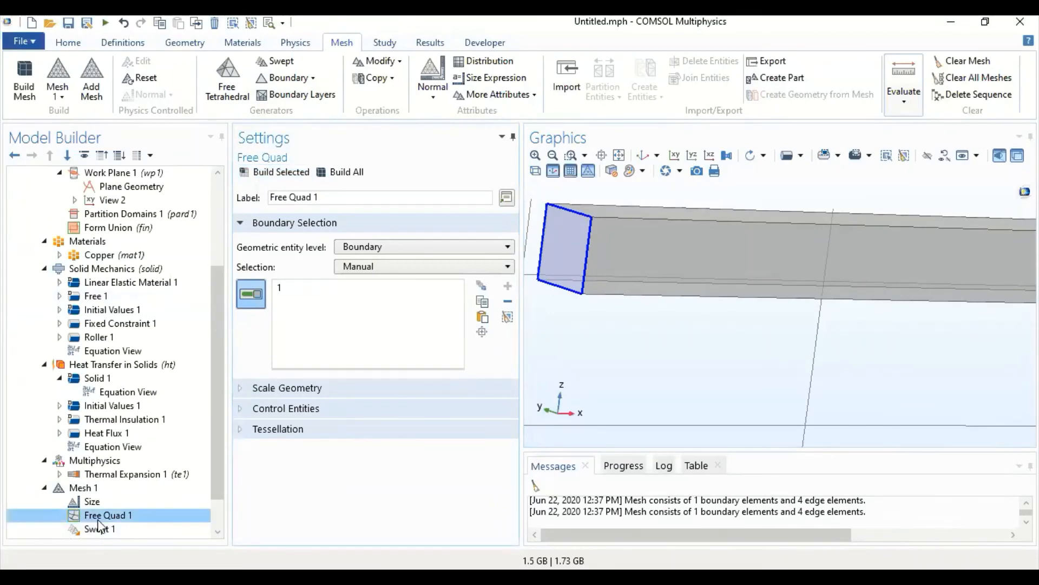
{"action": "right_click", "coordinate": [105, 517]}
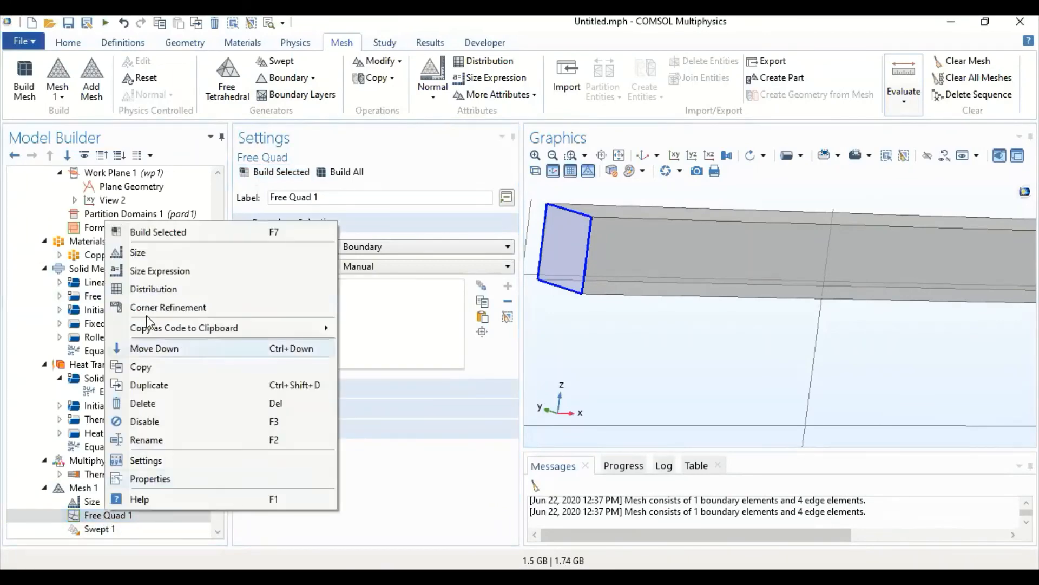
{"action": "left_click", "coordinate": [155, 256]}
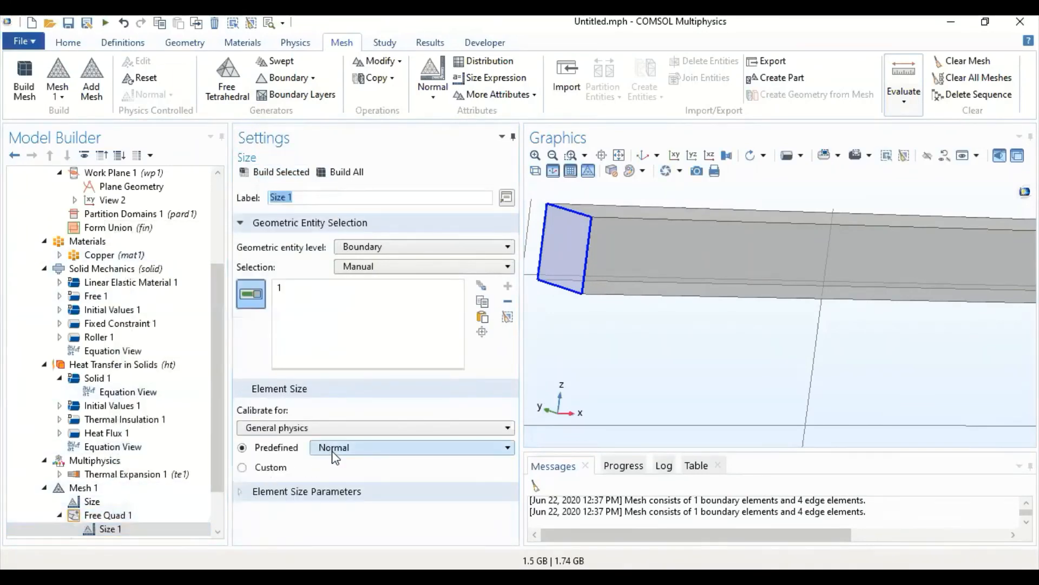
{"action": "left_click_drag", "start_coordinate": [217, 436], "coordinate": [214, 483]}
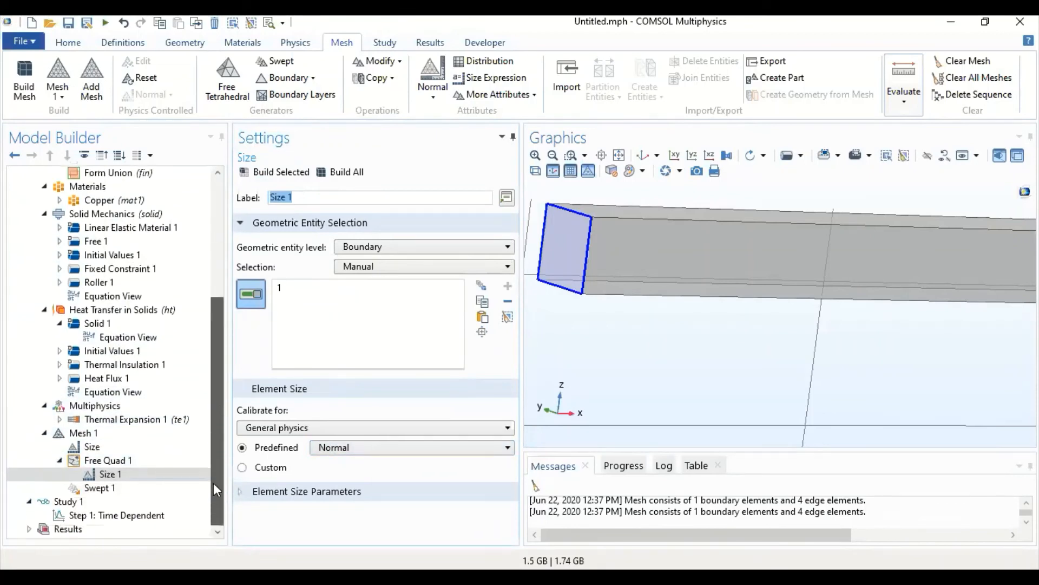
{"action": "left_click", "coordinate": [358, 446]}
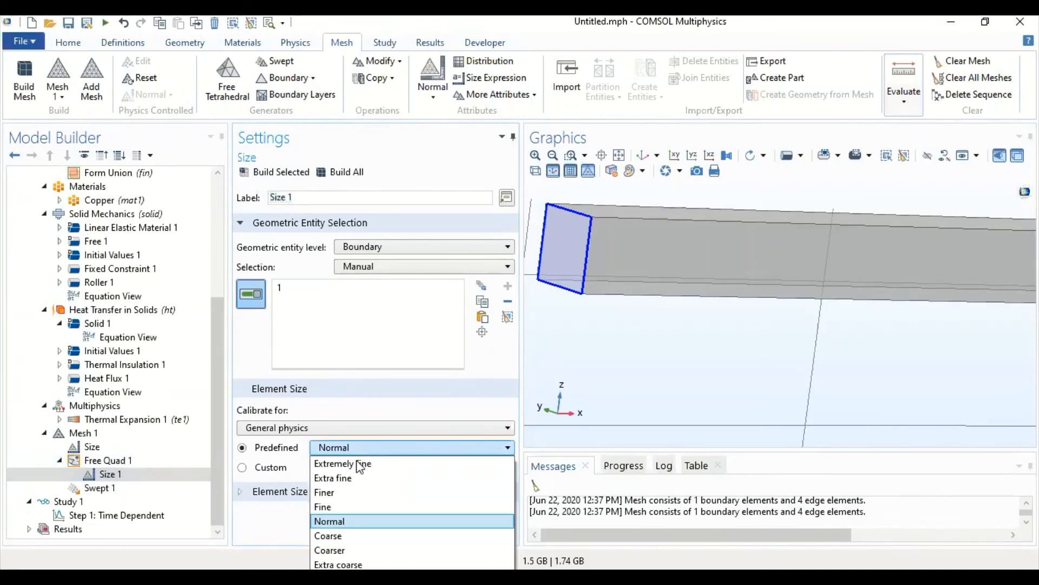
{"action": "left_click", "coordinate": [335, 489]}
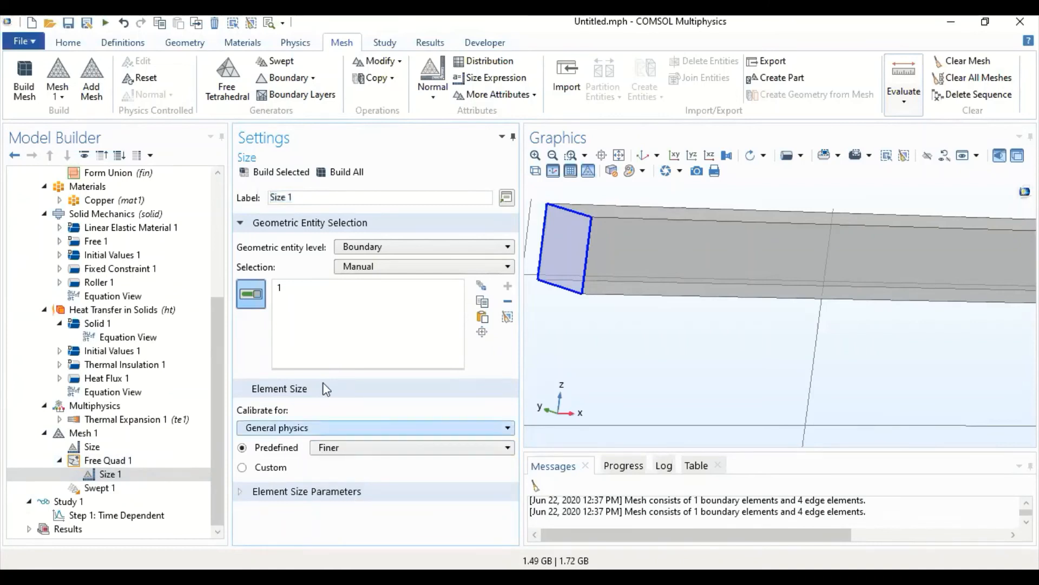
{"action": "left_click", "coordinate": [273, 171]}
- Refine Free Quad 1's Size 1 to Extra fine and on to Extremely fine, building the face mesh each time
{"action": "left_click", "coordinate": [358, 447]}
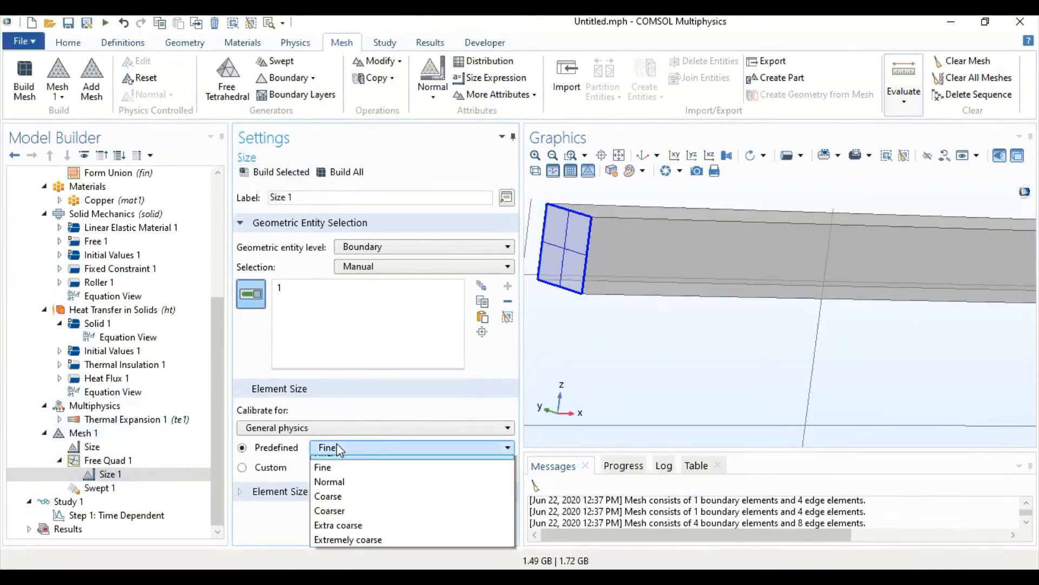
{"action": "left_click", "coordinate": [340, 475]}
{"action": "left_click", "coordinate": [289, 174]}
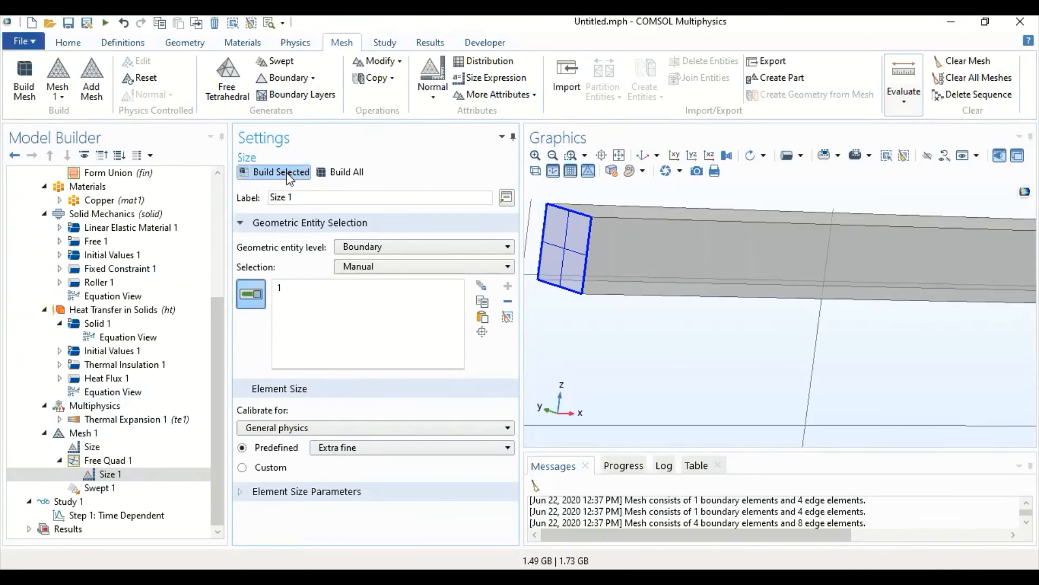
{"action": "left_click", "coordinate": [349, 446]}
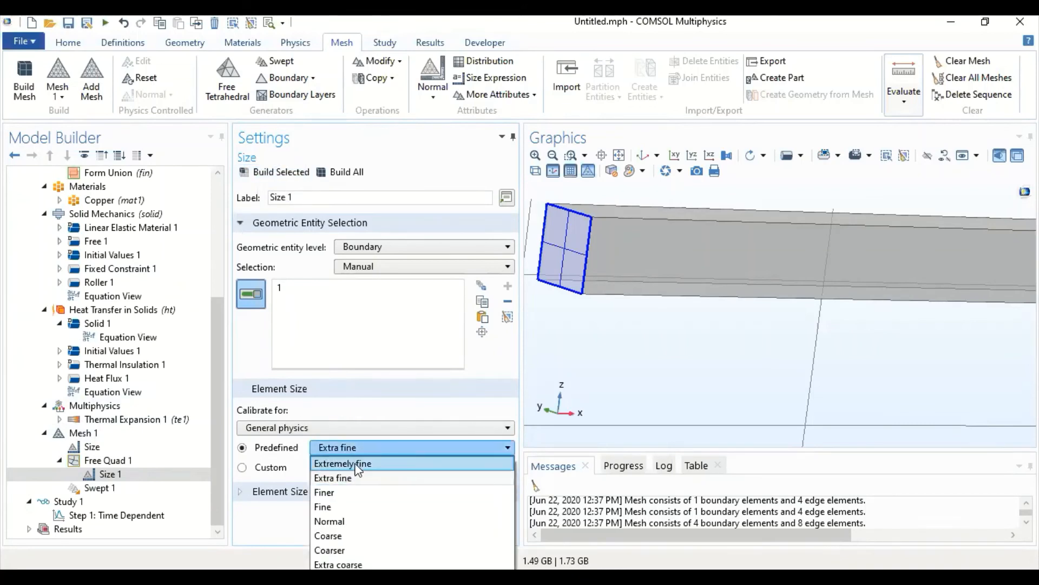
{"action": "left_click", "coordinate": [355, 463]}
{"action": "left_click", "coordinate": [275, 172]}
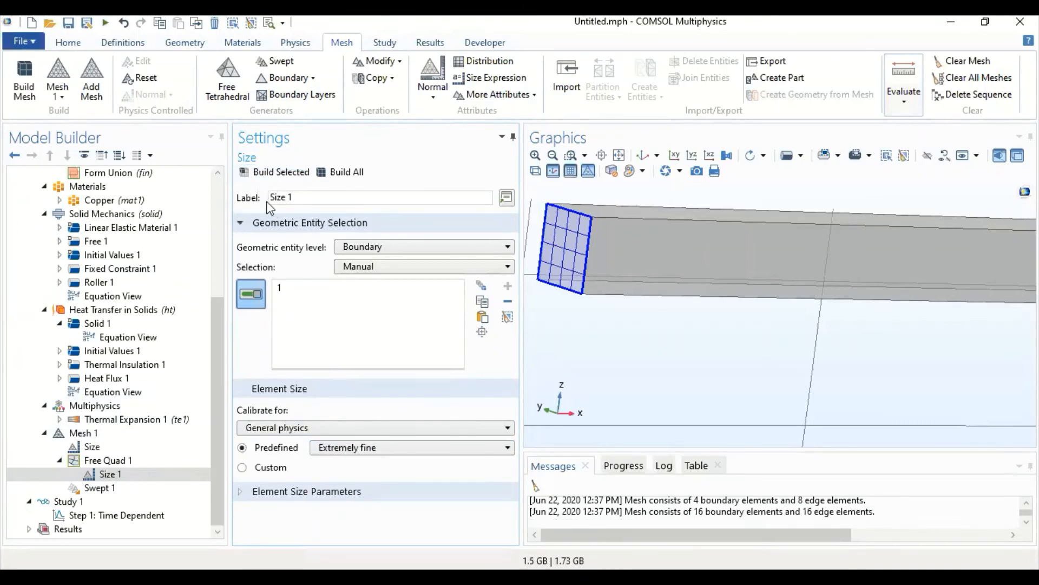
- Rebuild Swept 1 from the refined source face and return to the default 3D view of the whole bar
{"action": "left_click", "coordinate": [102, 487]}
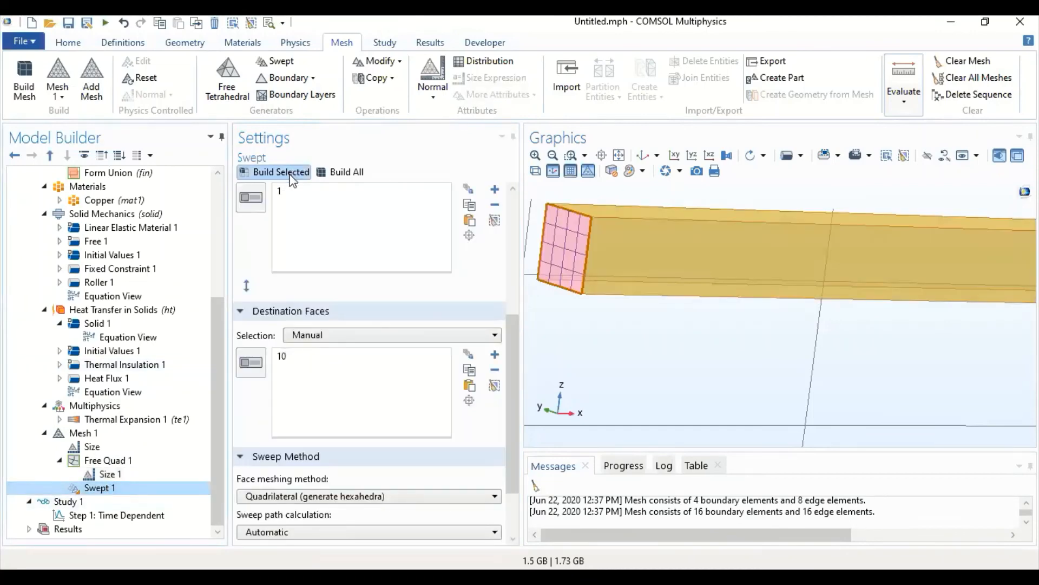
{"action": "left_click", "coordinate": [291, 176]}
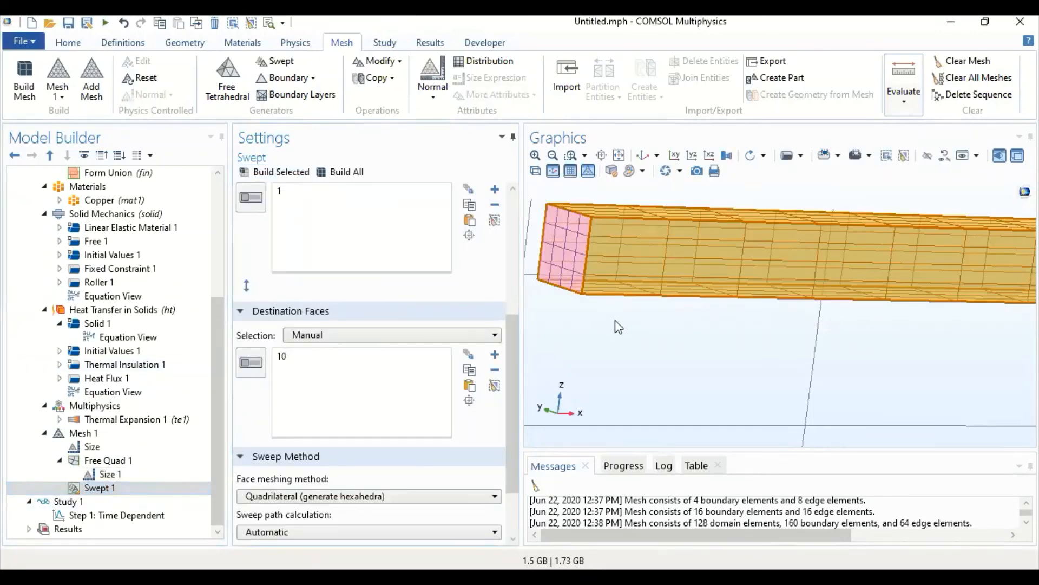
{"action": "left_click_drag", "start_coordinate": [616, 321], "coordinate": [697, 313]}
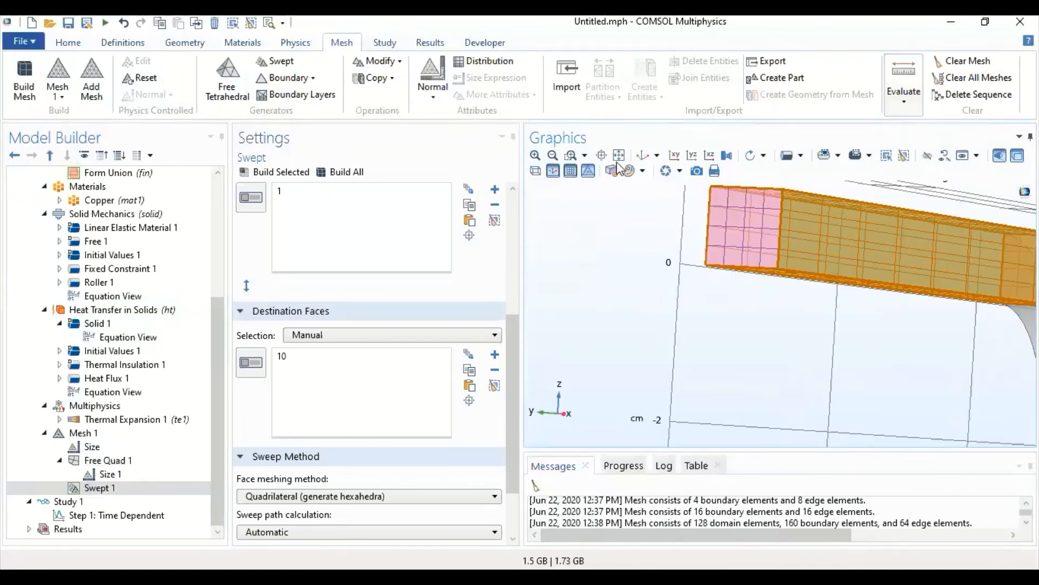
{"action": "left_click", "coordinate": [643, 155]}
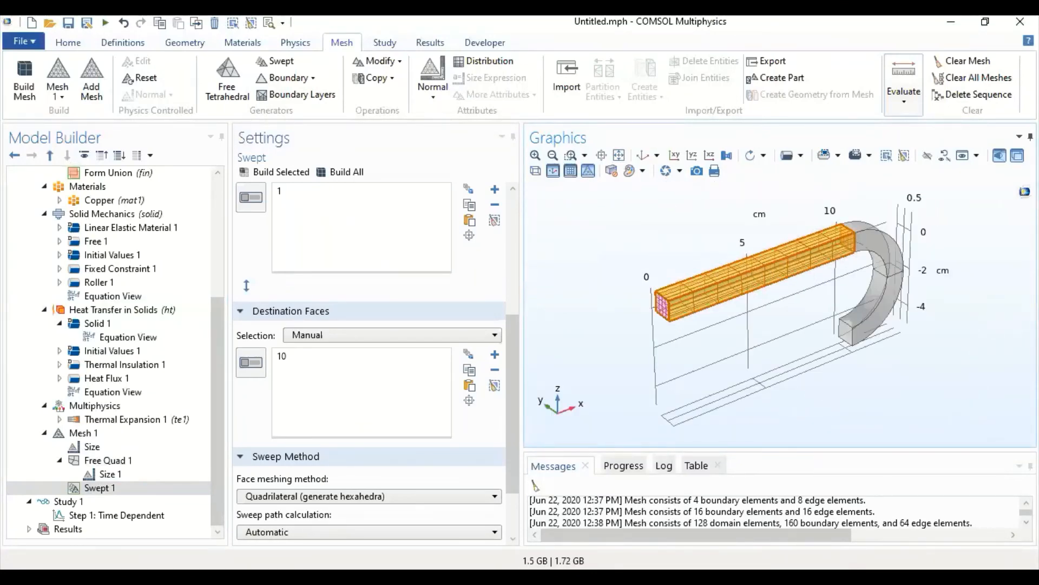
- Add a Free Tetrahedral operation limited to domain 2, the curved section of the bar, and build it
{"action": "left_click", "coordinate": [228, 86]}
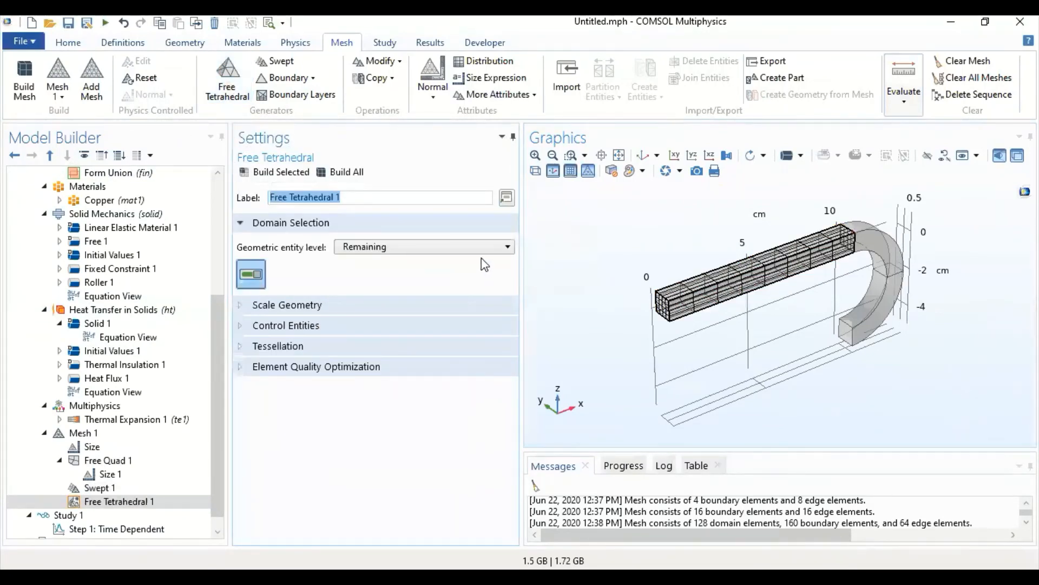
{"action": "left_click", "coordinate": [506, 247]}
{"action": "left_click", "coordinate": [373, 291]}
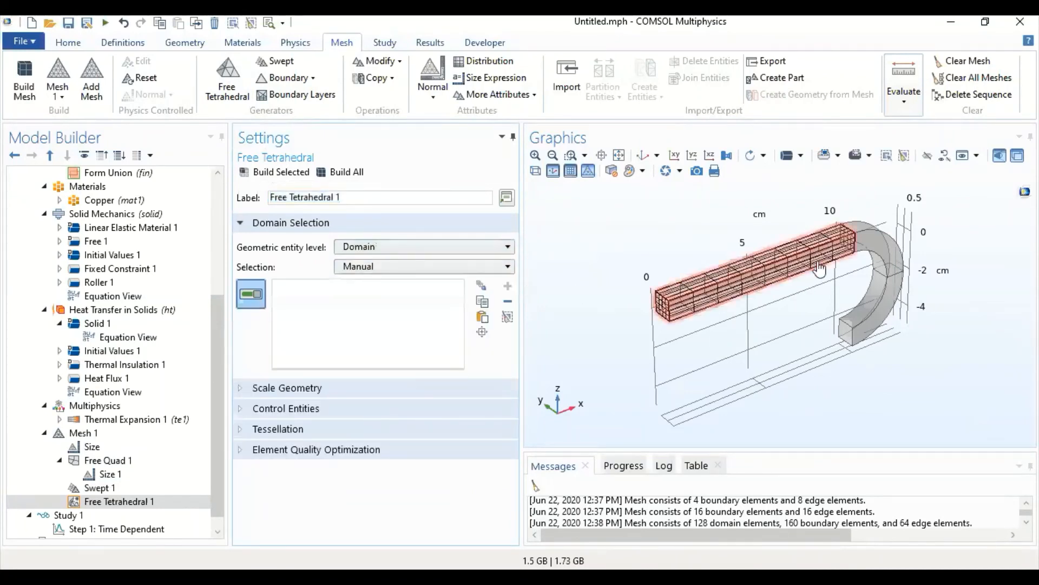
{"action": "left_click", "coordinate": [893, 331]}
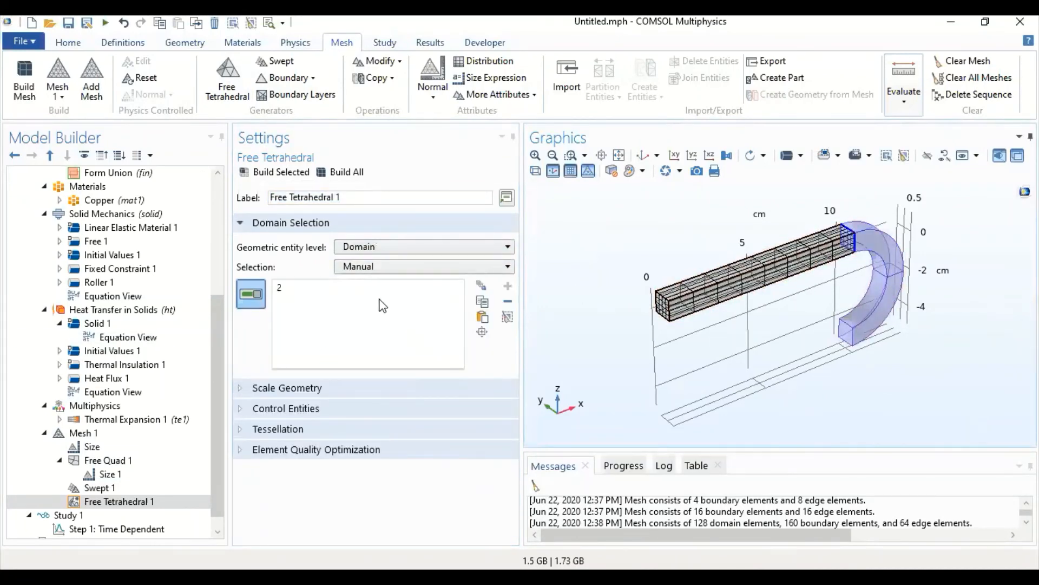
{"action": "left_click", "coordinate": [285, 172]}
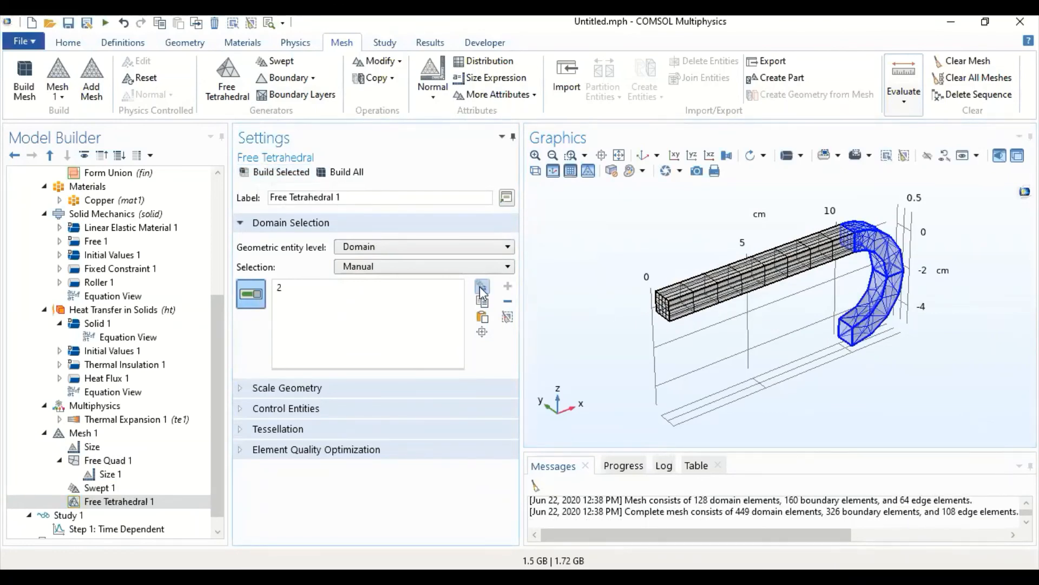
- Add a Size attribute to Free Tetrahedral 1 with the predefined element size Finer and rebuild the curved section's mesh
{"action": "right_click", "coordinate": [122, 501]}
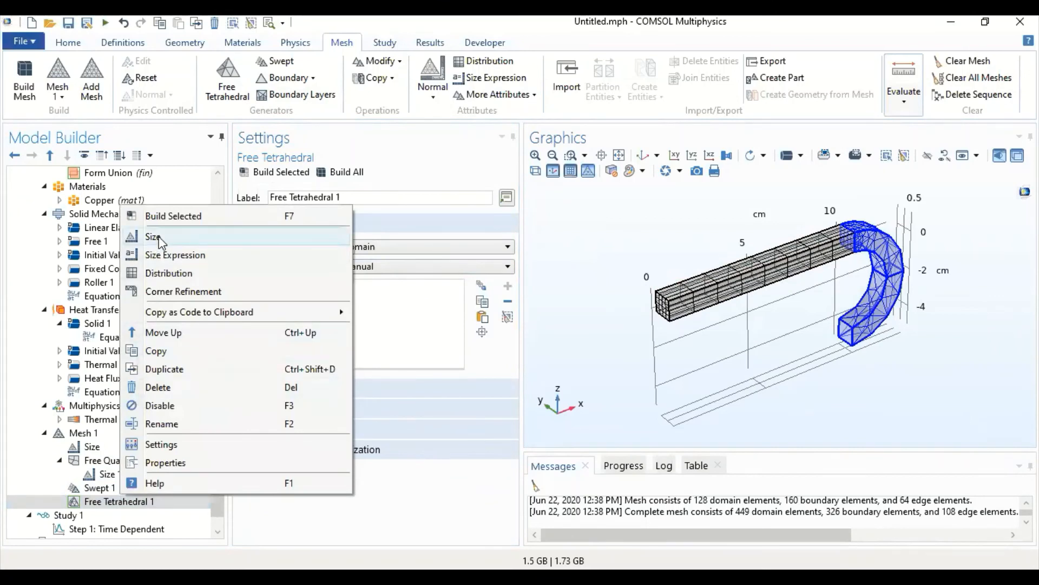
{"action": "left_click", "coordinate": [158, 238]}
{"action": "left_click", "coordinate": [343, 448]}
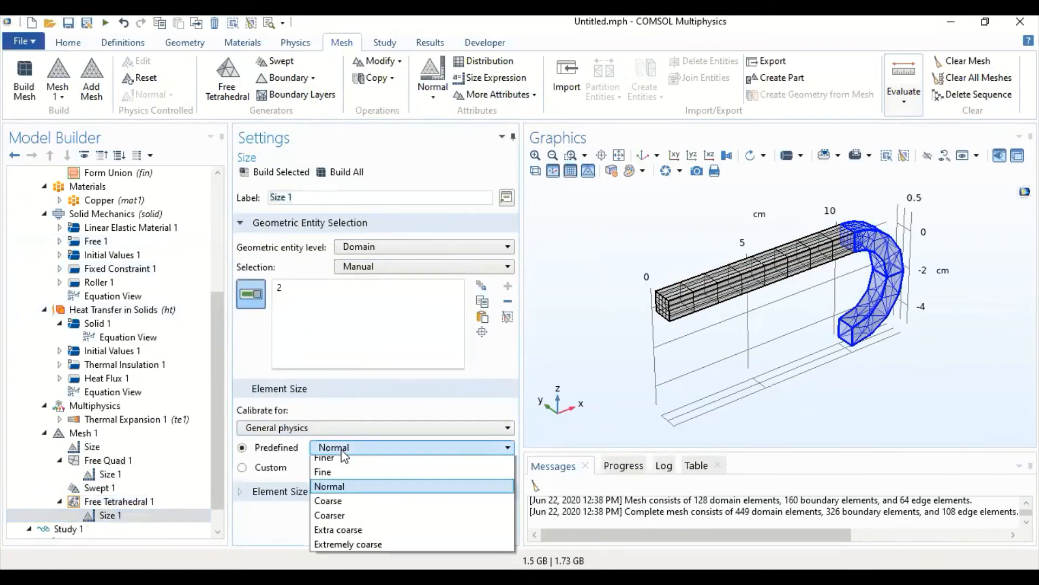
{"action": "scroll", "coordinate": [342, 457], "scroll_direction": "up", "scroll_amount": 1}
{"action": "left_click", "coordinate": [335, 489]}
{"action": "left_click", "coordinate": [273, 172]}
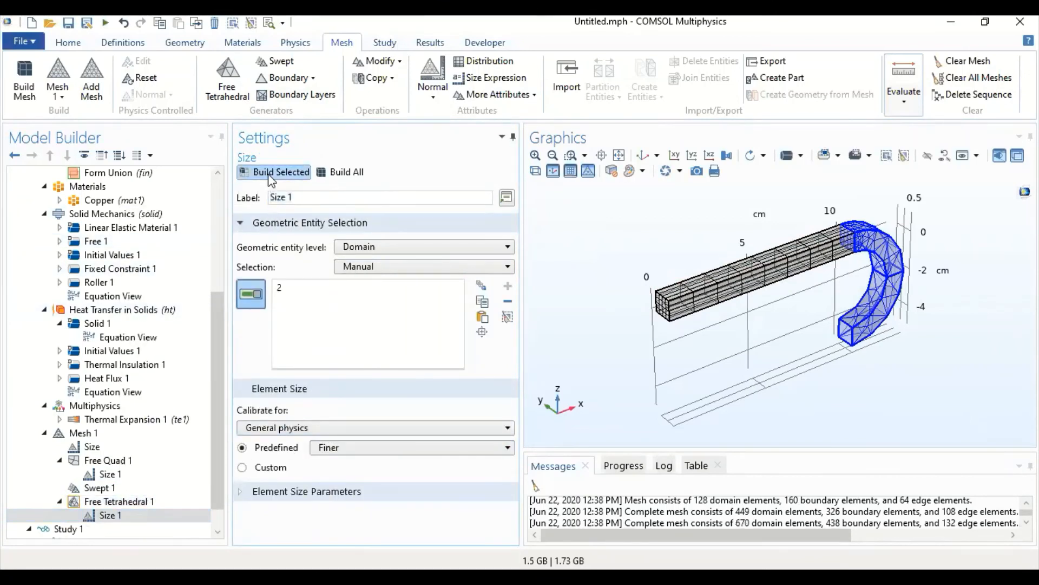
- Switch Free Tetrahedral 1's Size 1 to Custom and show its element size parameters
{"action": "left_click", "coordinate": [387, 493]}
{"action": "scroll", "coordinate": [310, 483], "scroll_direction": "down", "scroll_amount": 2}
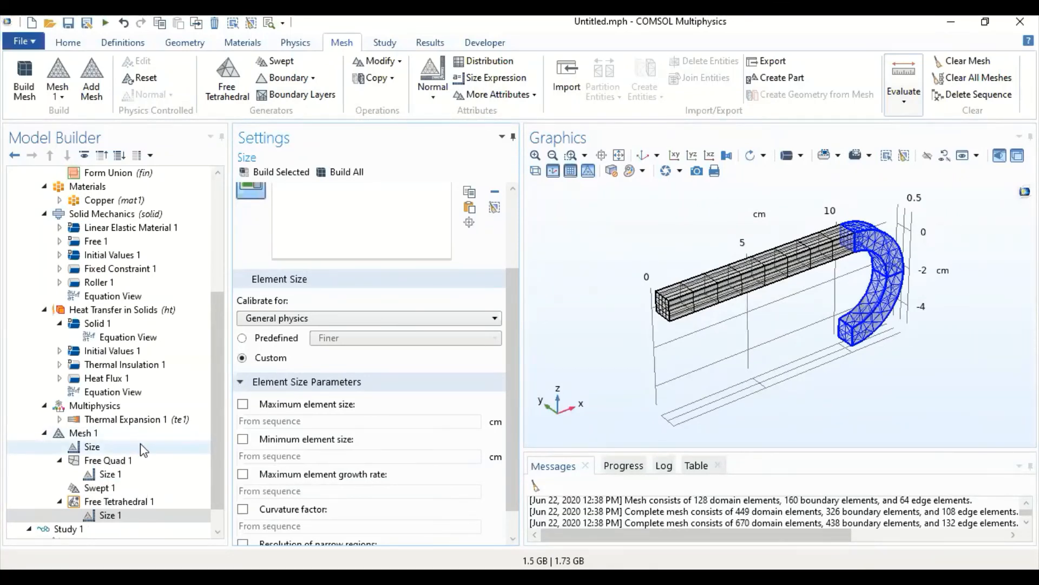
- Set the Time Dependent step's output times to run from 0 to 2 s in 0.2 s steps and compute the study
{"action": "scroll", "coordinate": [141, 460], "scroll_direction": "down", "scroll_amount": 1}
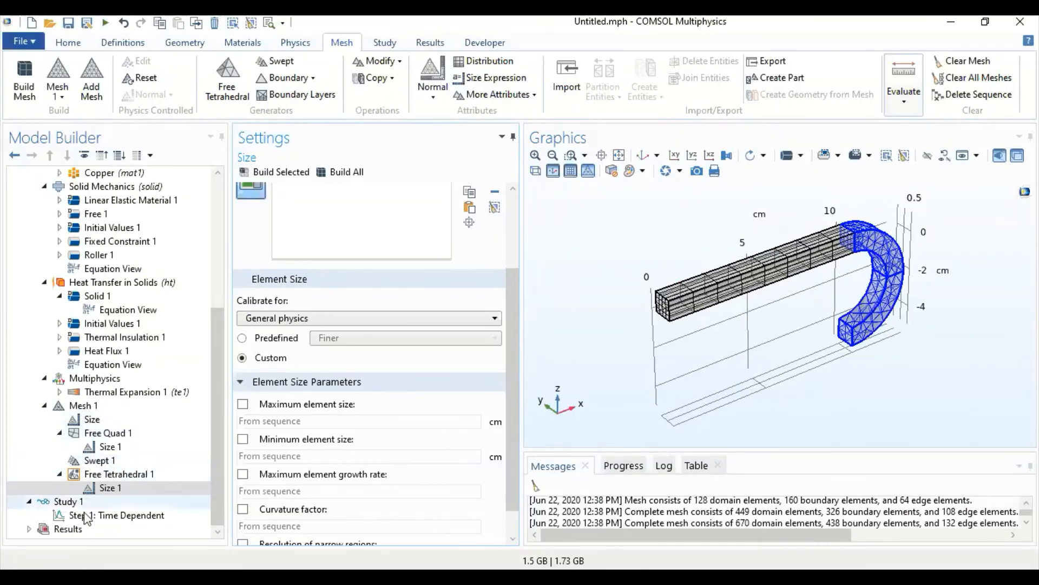
{"action": "left_click", "coordinate": [136, 517]}
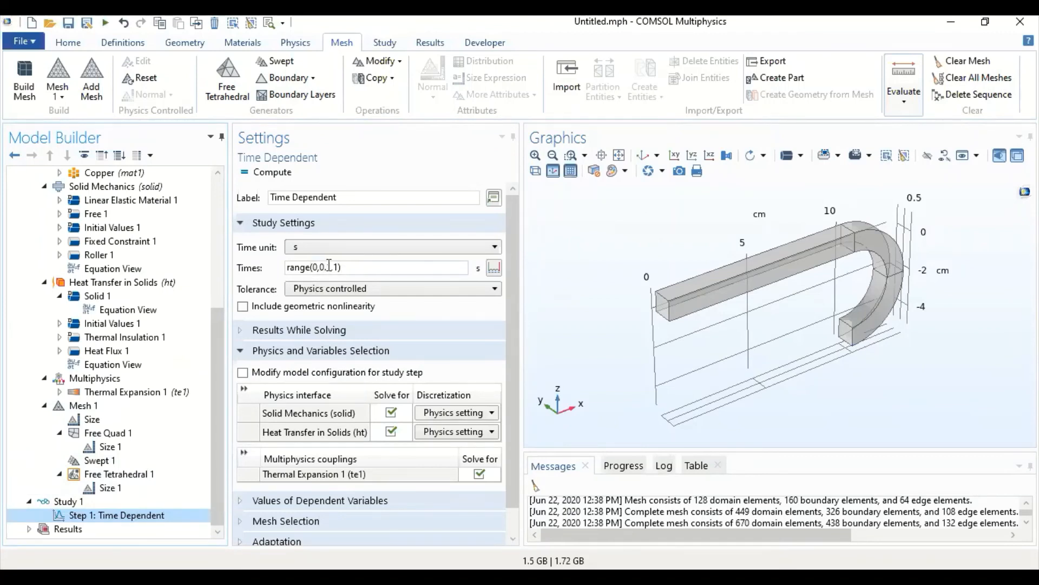
{"action": "left_click", "coordinate": [494, 267]}
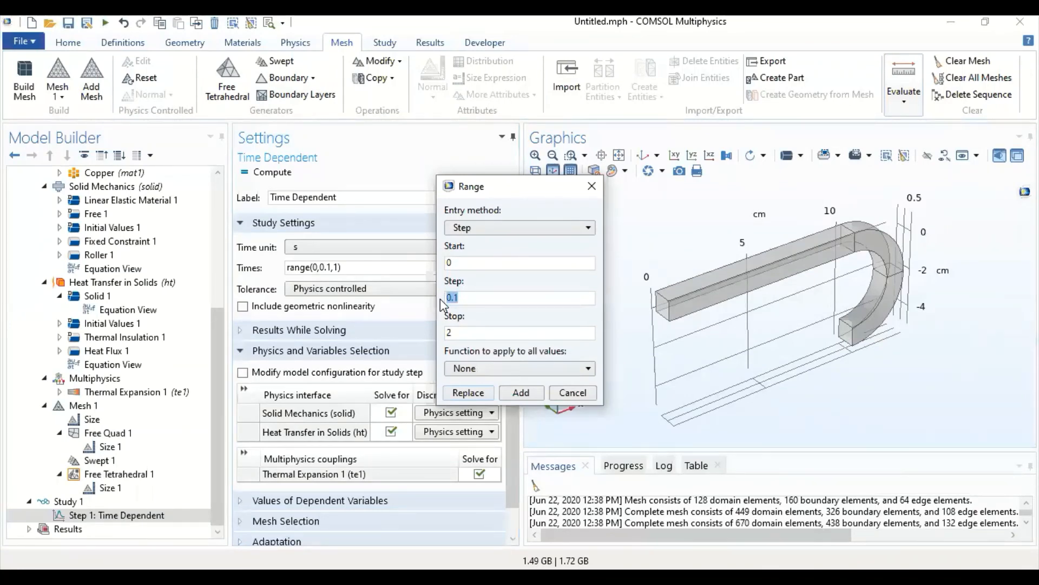
{"action": "type", "text": "0.2"}
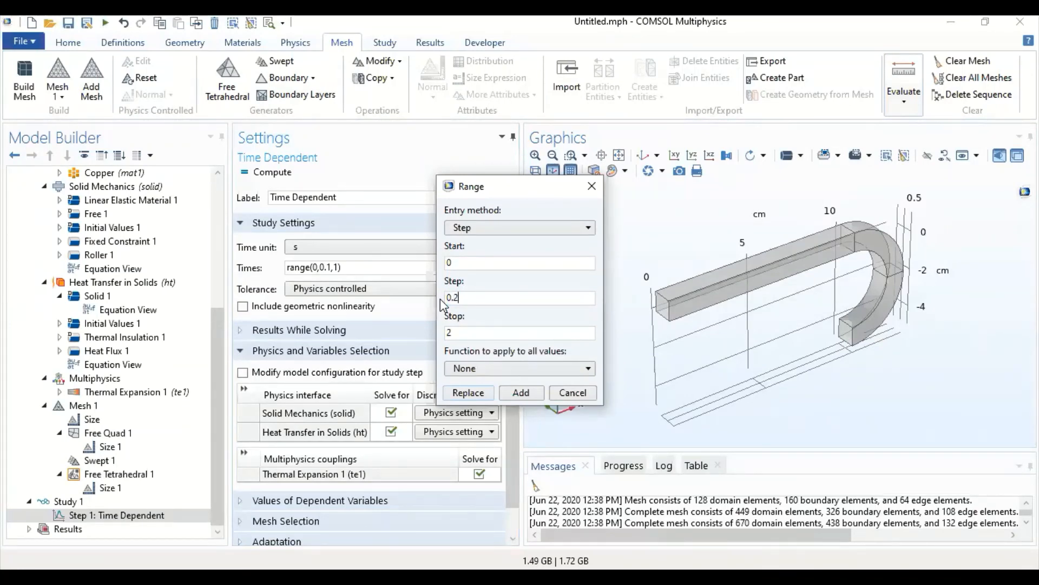
{"action": "left_click", "coordinate": [469, 393]}
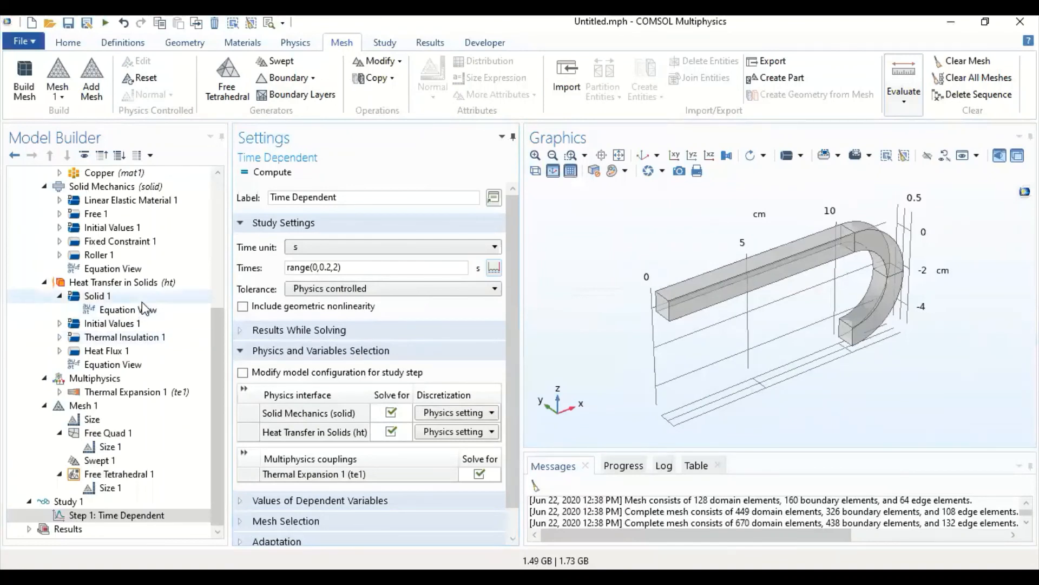
{"action": "left_click", "coordinate": [253, 177]}
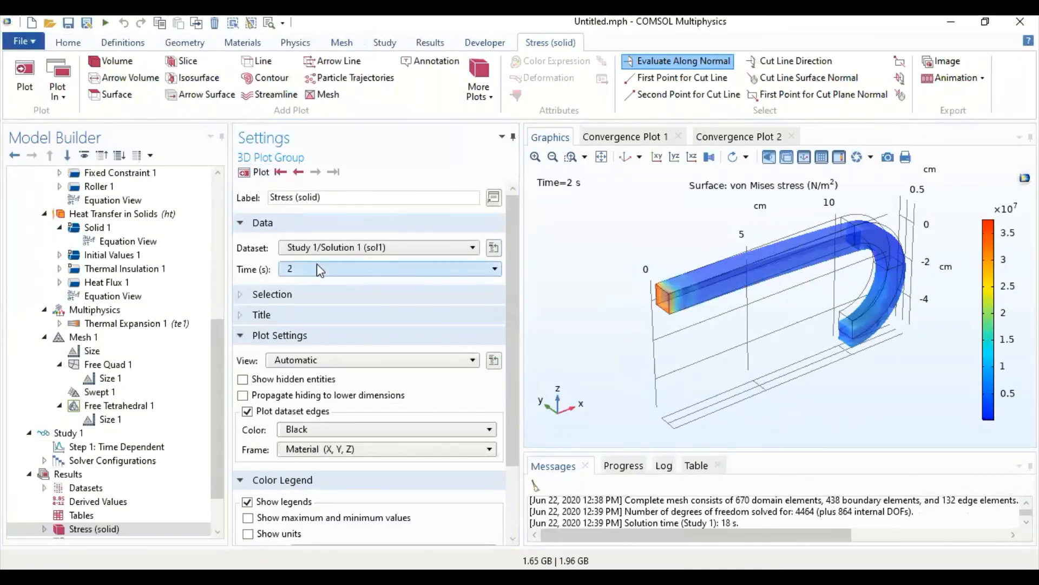
- Step the von Mises stress plot from 0 s through 0.8 s and return it to the first time
{"action": "left_click", "coordinate": [283, 174]}
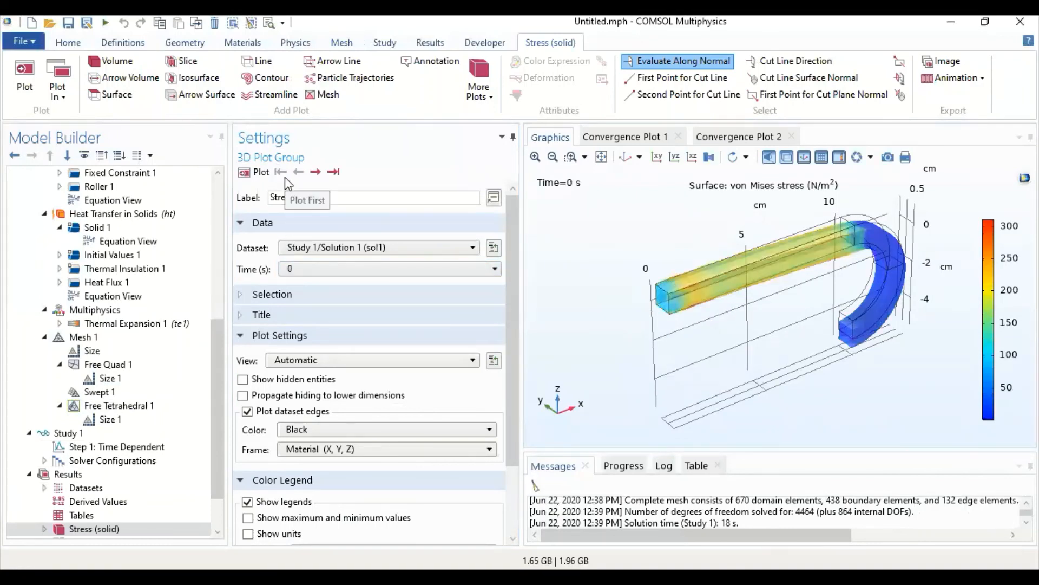
{"action": "left_click", "coordinate": [325, 176]}
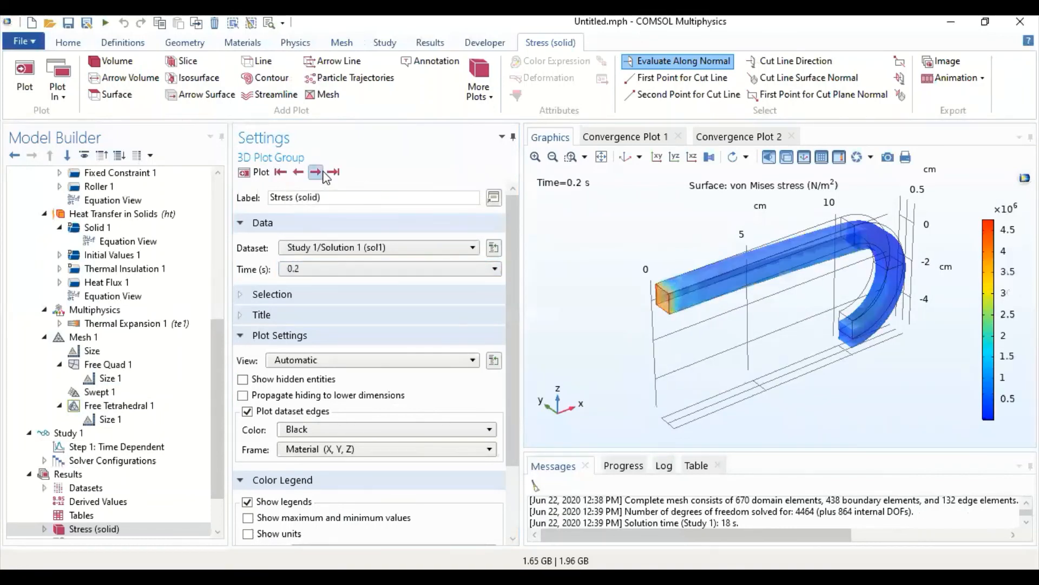
{"action": "left_click", "coordinate": [325, 176]}
{"action": "left_click", "coordinate": [324, 177]}
{"action": "left_click", "coordinate": [325, 177]}
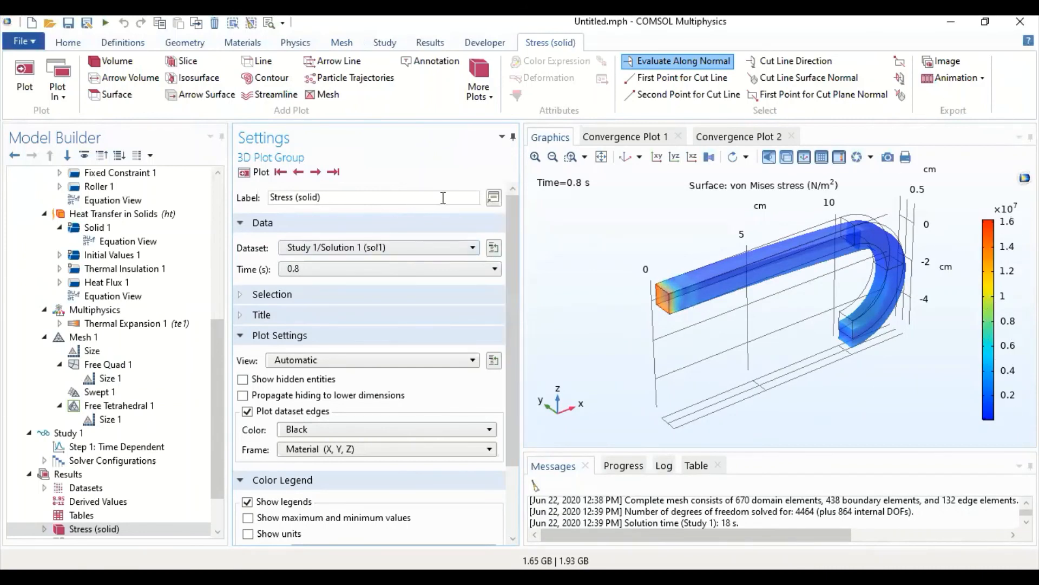
{"action": "left_click", "coordinate": [280, 172]}
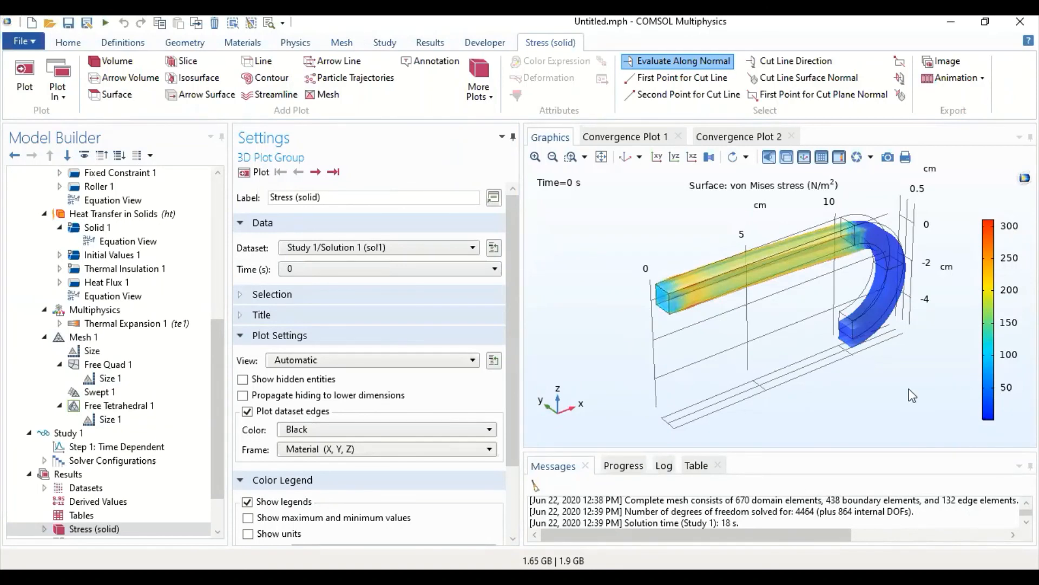
- Enable the manual color range on the Stress plot's Surface 1 and, at the last time, set its maximum to 4000000
{"action": "left_click", "coordinate": [144, 528]}
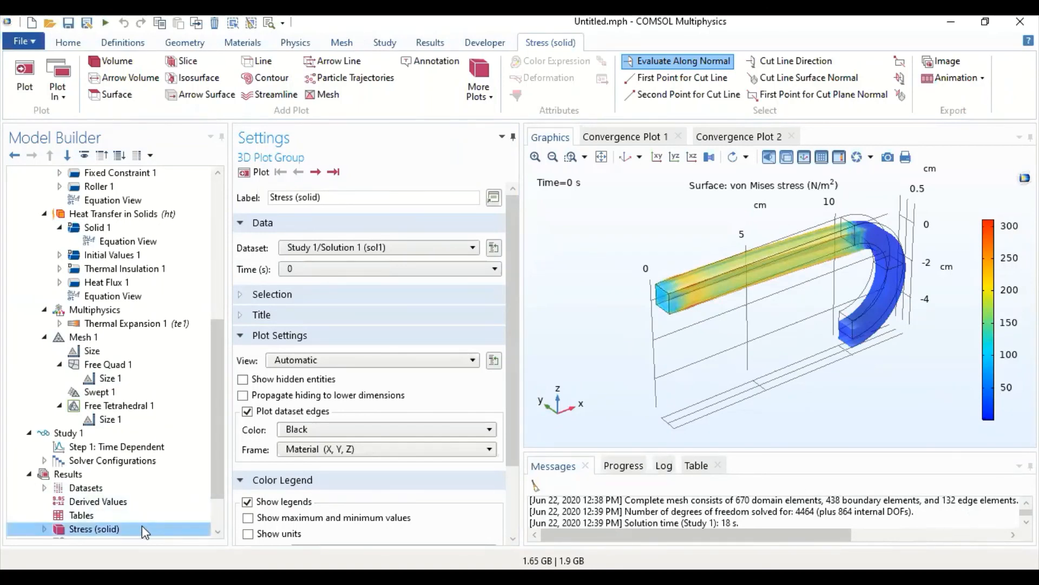
{"action": "scroll", "coordinate": [65, 530], "scroll_direction": "down", "scroll_amount": 2}
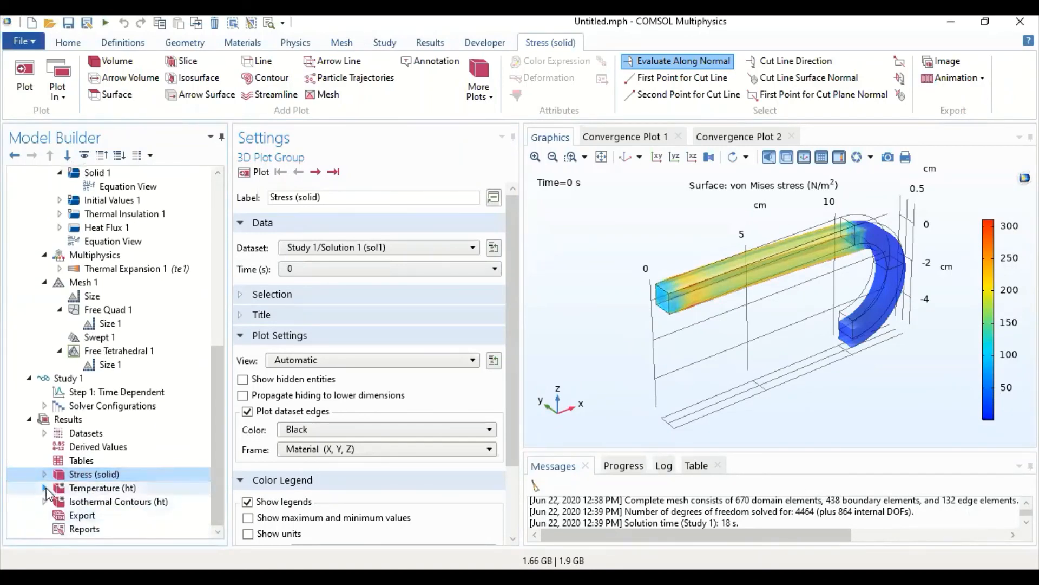
{"action": "left_click", "coordinate": [44, 474]}
{"action": "left_click", "coordinate": [128, 489]}
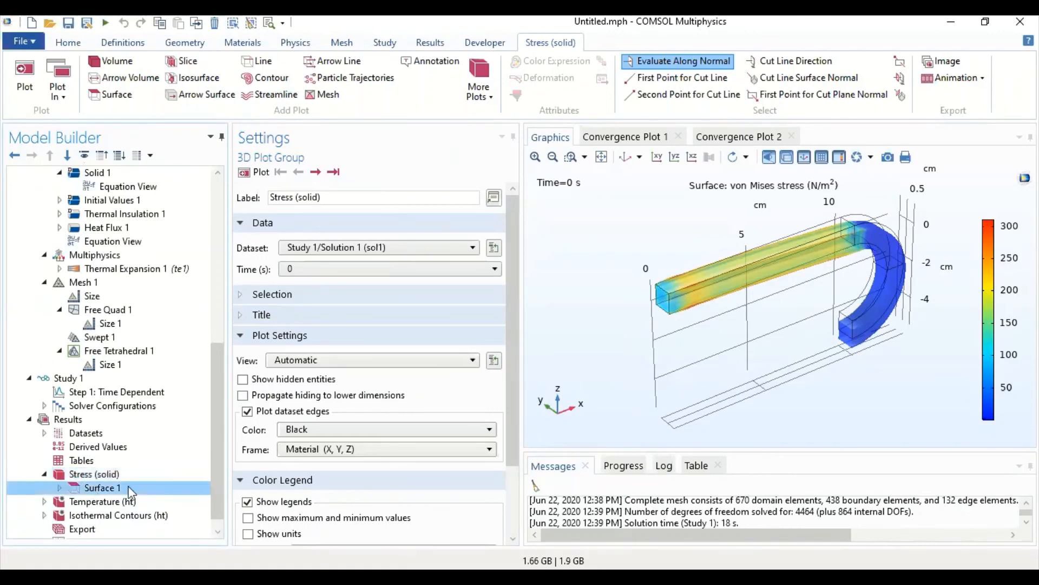
{"action": "scroll", "coordinate": [358, 457], "scroll_direction": "down", "scroll_amount": 3}
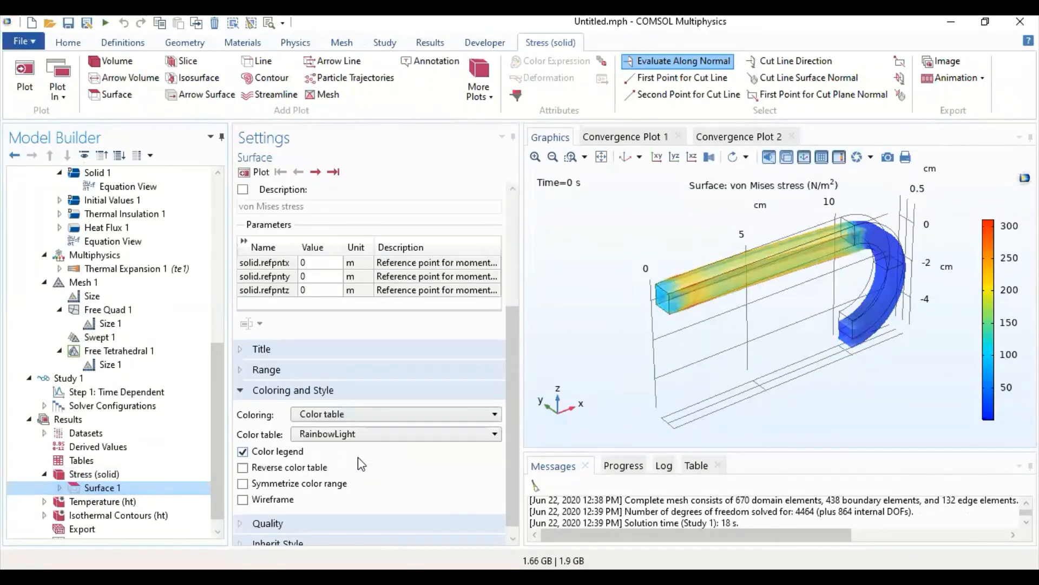
{"action": "left_click", "coordinate": [234, 372]}
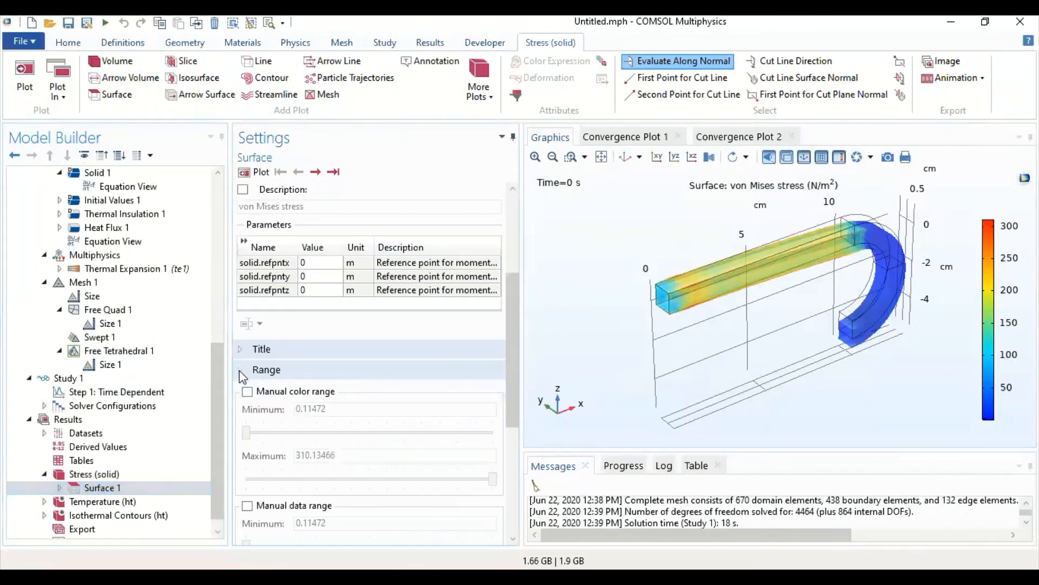
{"action": "left_click", "coordinate": [272, 394]}
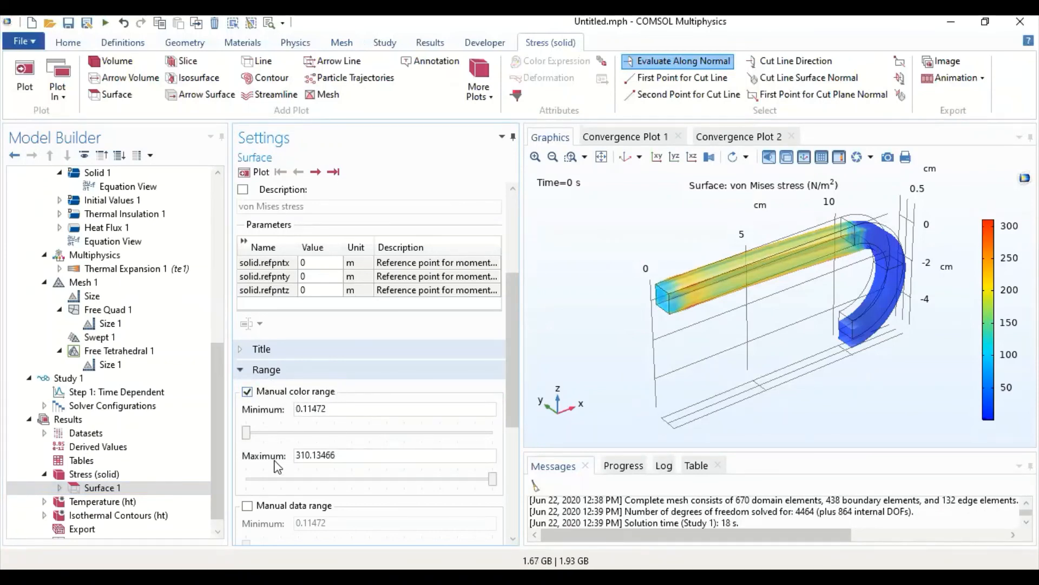
{"action": "left_click", "coordinate": [333, 172]}
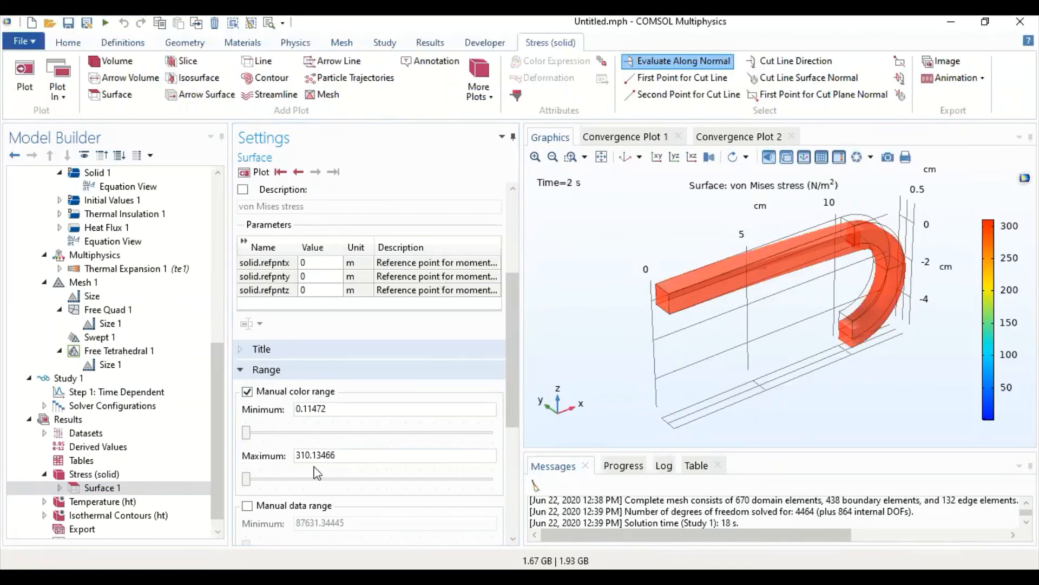
{"action": "left_click_drag", "start_coordinate": [248, 486], "coordinate": [269, 479]}
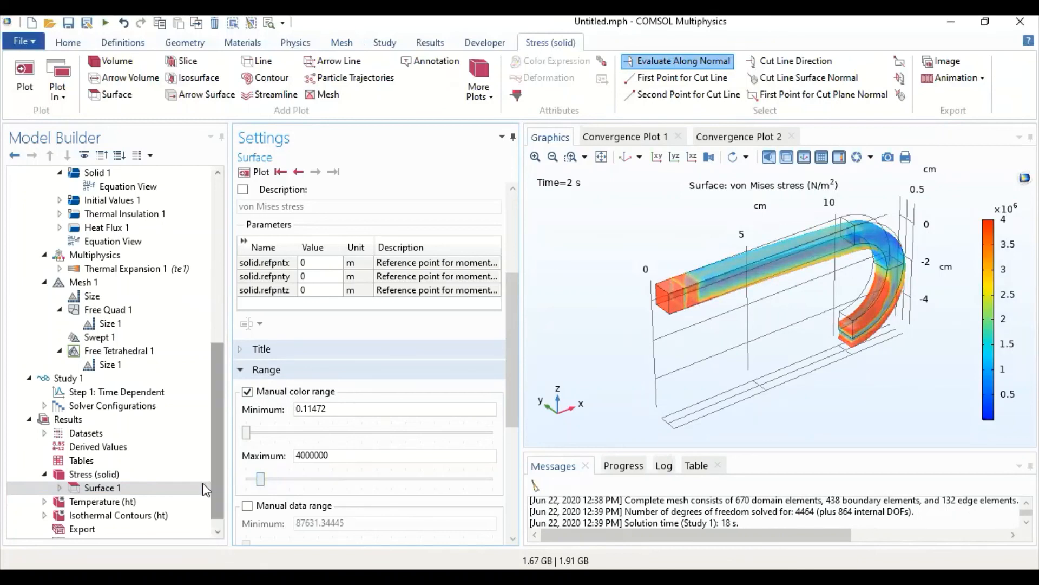
{"action": "left_click", "coordinate": [128, 488]}
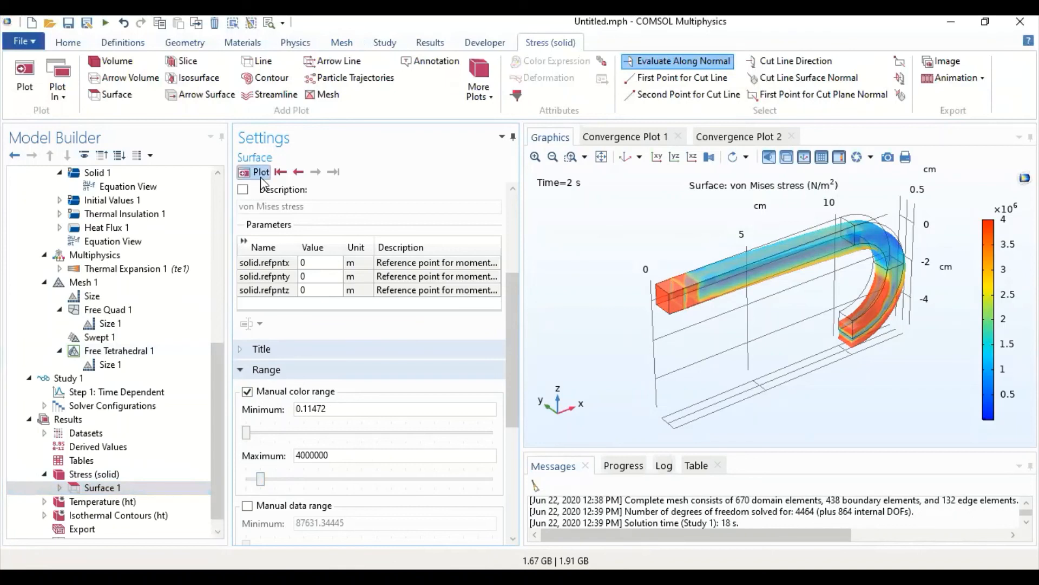
- Replay the von Mises stress plot from 0 s to 2 s using the fixed color range
{"action": "left_click", "coordinate": [281, 172]}
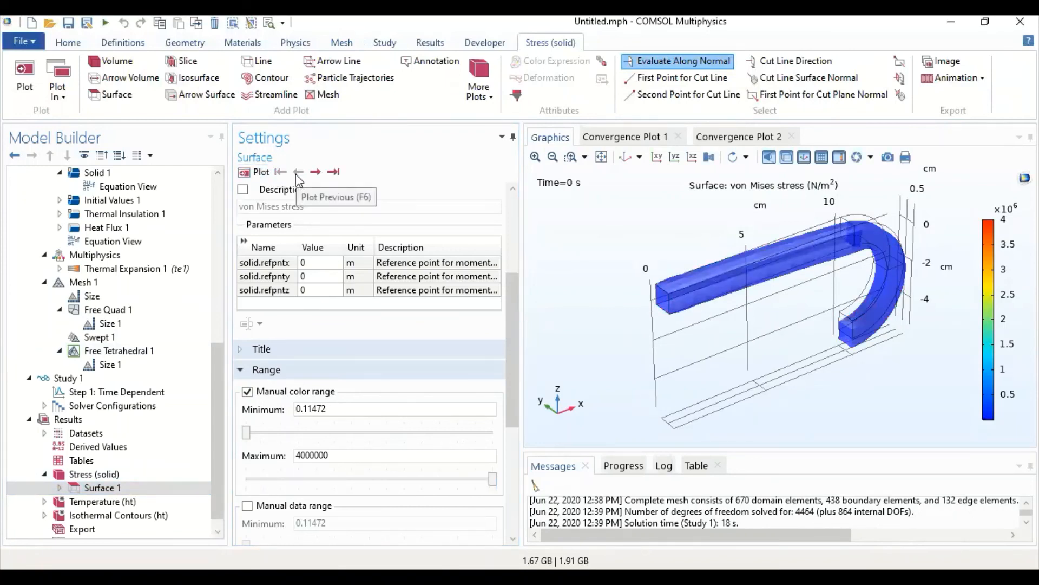
{"action": "double_click", "coordinate": [127, 488]}
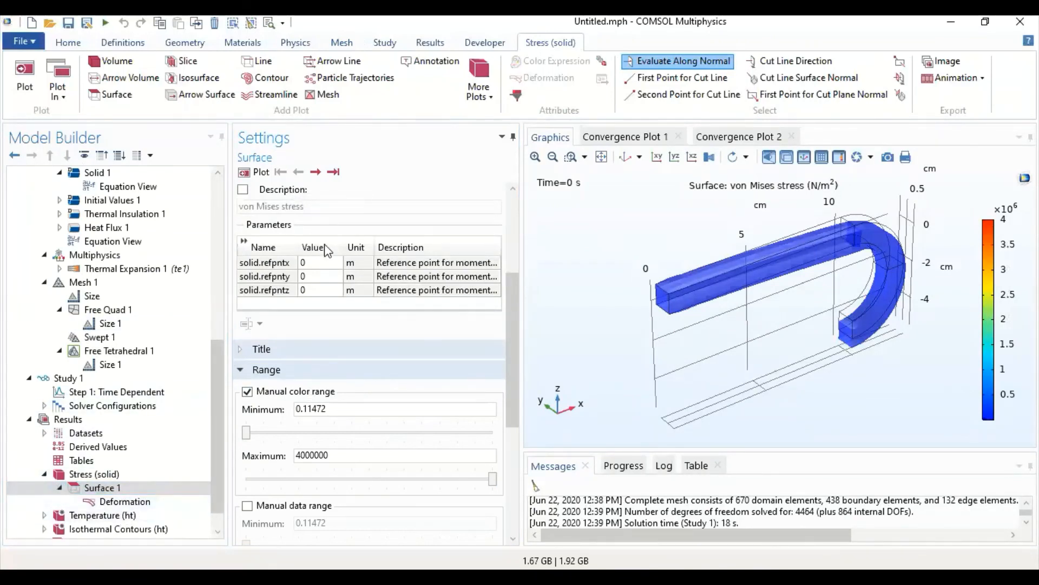
{"action": "left_click", "coordinate": [316, 173]}
{"action": "left_click", "coordinate": [316, 173]}
{"action": "left_click", "coordinate": [315, 172]}
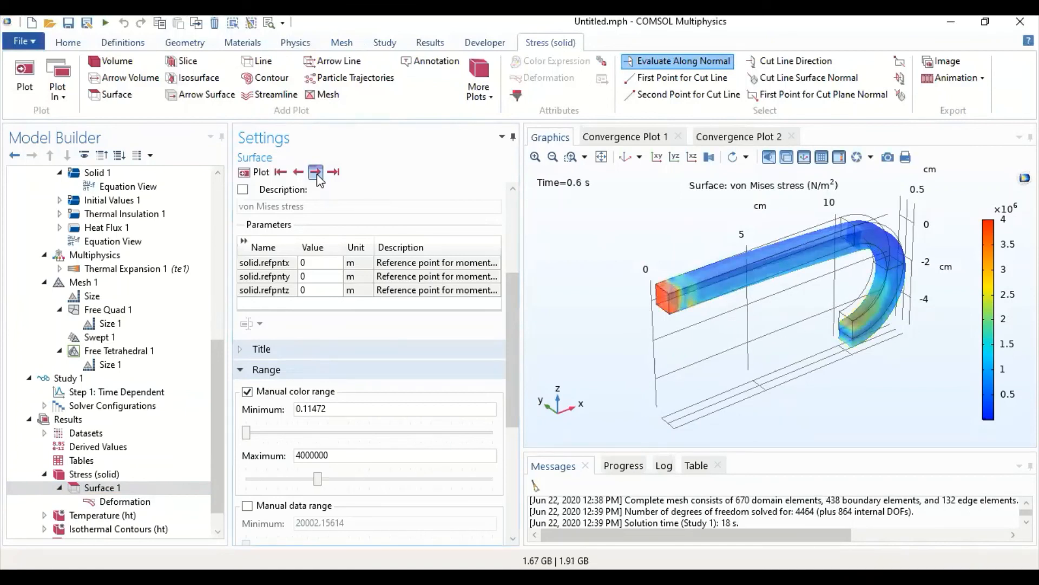
{"action": "left_click", "coordinate": [315, 172]}
{"action": "left_click", "coordinate": [315, 173]}
{"action": "left_click", "coordinate": [316, 172]}
{"action": "left_click", "coordinate": [316, 173]}
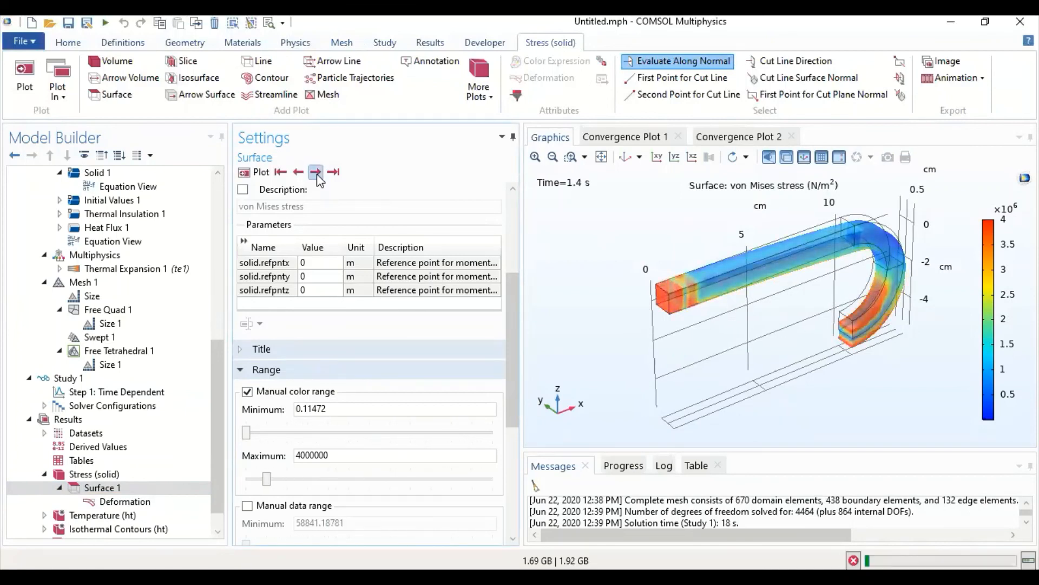
{"action": "left_click", "coordinate": [316, 173]}
{"action": "left_click", "coordinate": [316, 172]}
{"action": "left_click", "coordinate": [316, 172]}
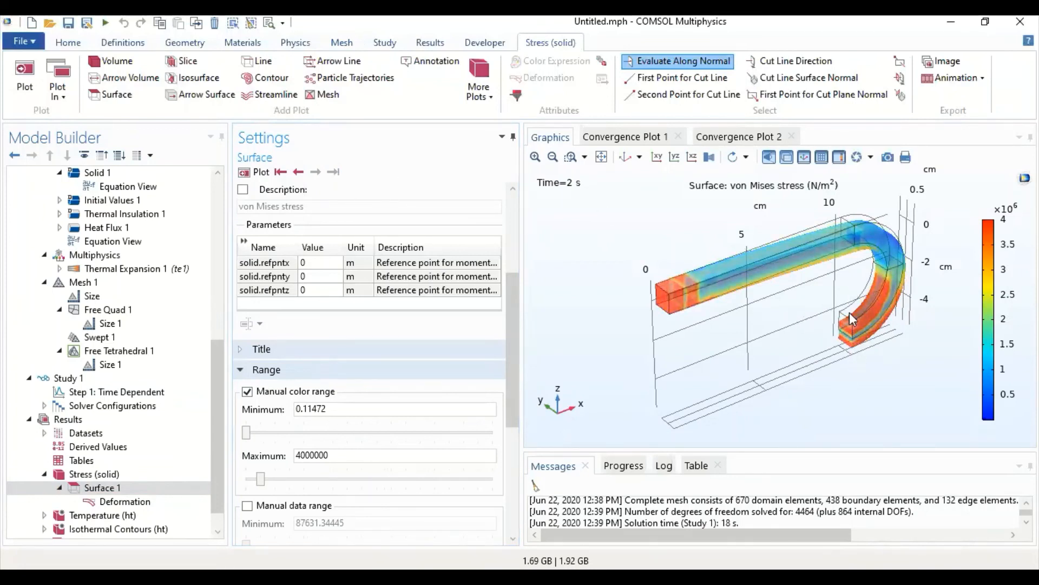
- Examine the Temperature plot at its first and last times and step through its evolution up to 1.8 s
{"action": "scroll", "coordinate": [63, 501], "scroll_direction": "down", "scroll_amount": 1}
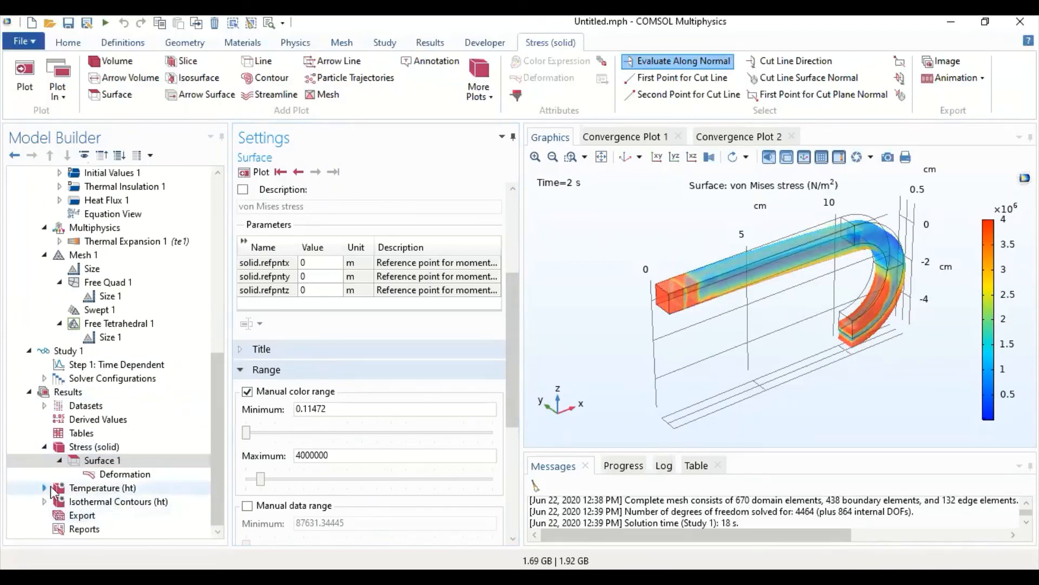
{"action": "left_click", "coordinate": [67, 487]}
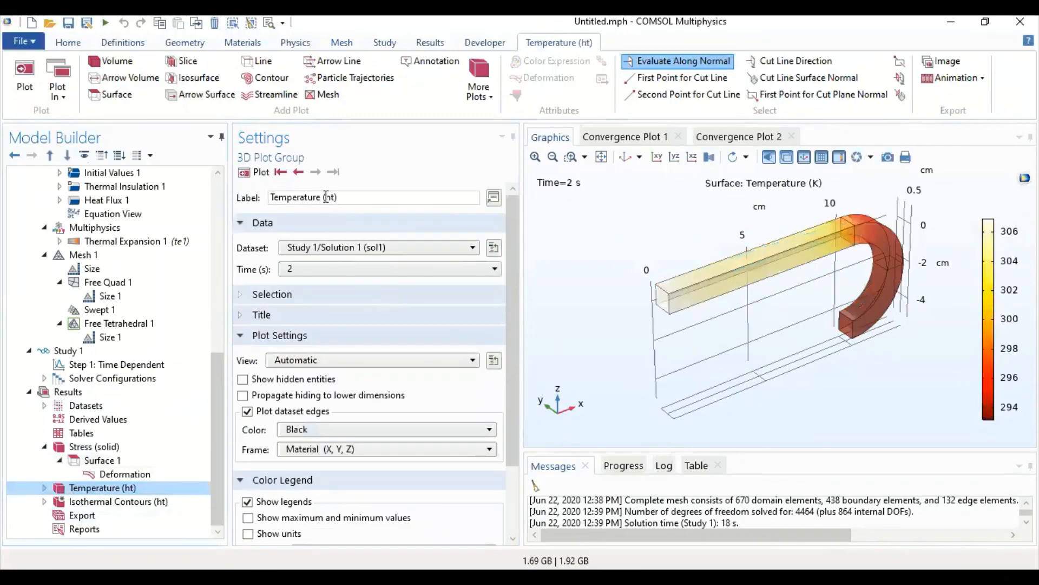
{"action": "left_click", "coordinate": [280, 172]}
{"action": "left_click", "coordinate": [333, 172]}
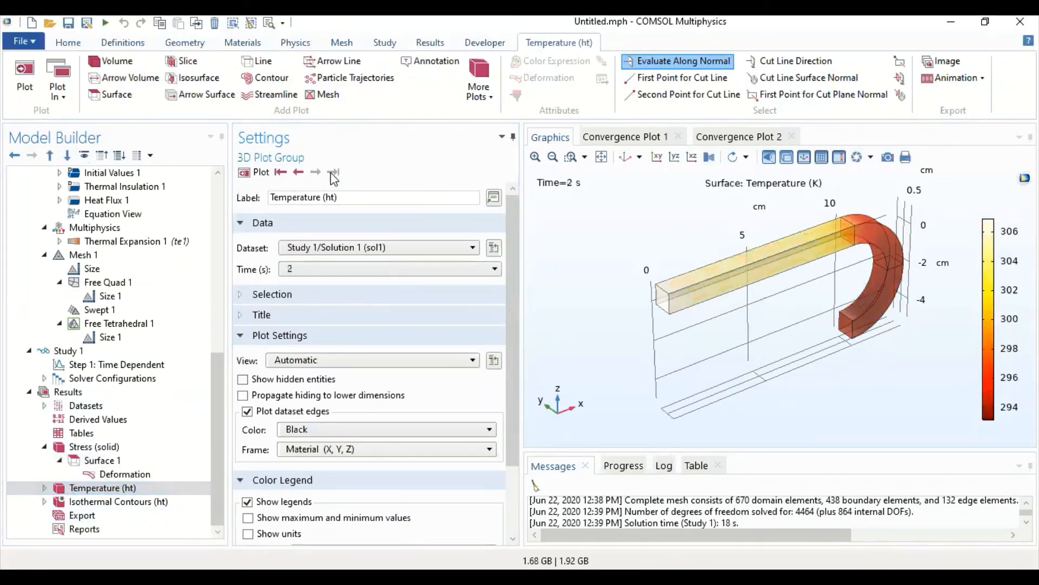
{"action": "left_click", "coordinate": [280, 171]}
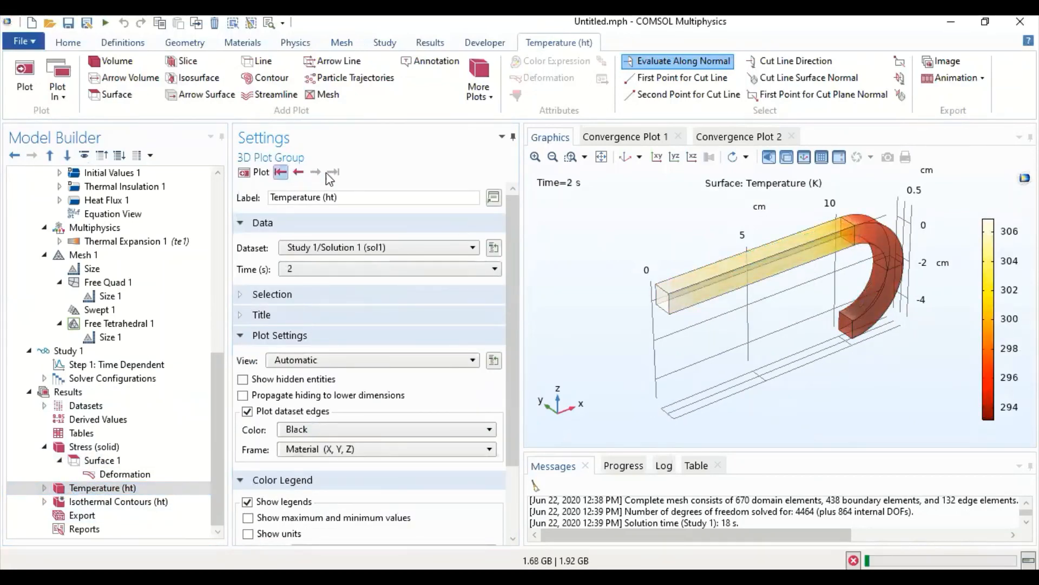
{"action": "left_click", "coordinate": [316, 172]}
{"action": "left_click", "coordinate": [316, 172]}
{"action": "left_click", "coordinate": [316, 172]}
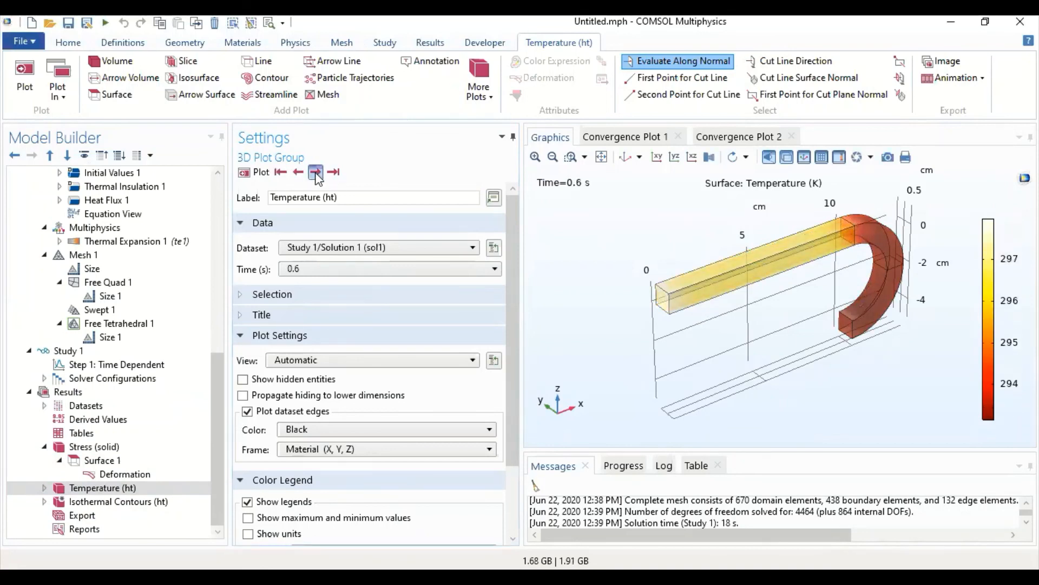
{"action": "left_click", "coordinate": [315, 172]}
{"action": "left_click", "coordinate": [316, 172]}
{"action": "left_click", "coordinate": [316, 174]}
{"action": "left_click", "coordinate": [317, 174]}
{"action": "left_click", "coordinate": [317, 174]}
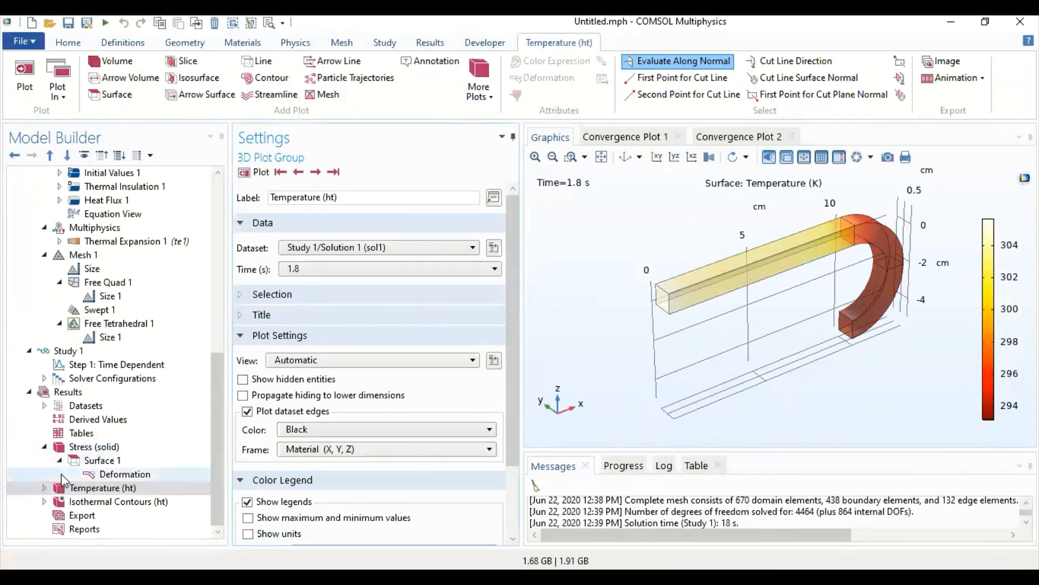
- Open the color range settings of the Temperature plot's Surface and plot the last time, 2 s, with the manual color range off
{"action": "left_click", "coordinate": [44, 488]}
{"action": "left_click", "coordinate": [146, 504]}
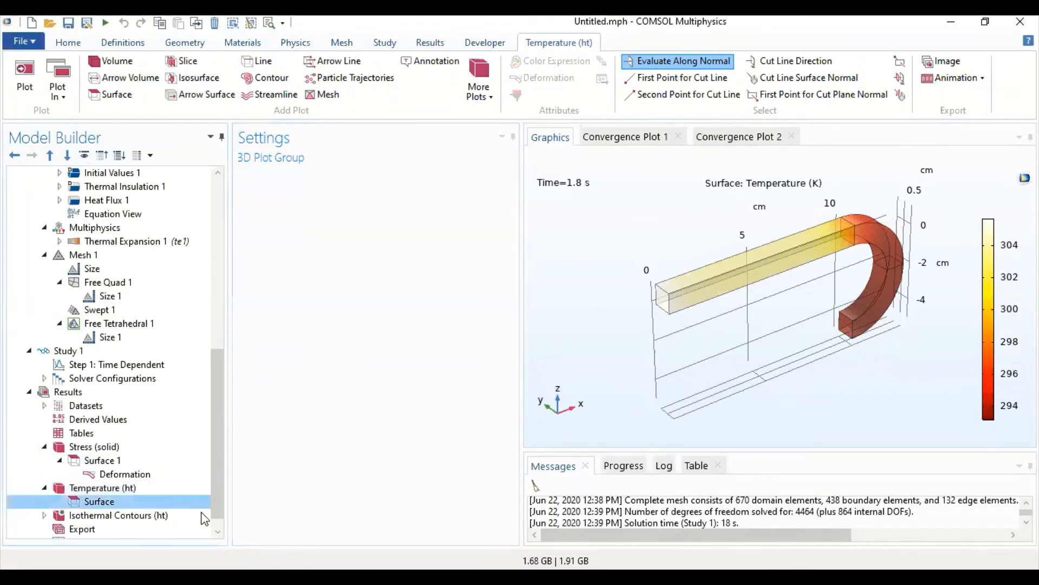
{"action": "scroll", "coordinate": [302, 469], "scroll_direction": "down", "scroll_amount": 2}
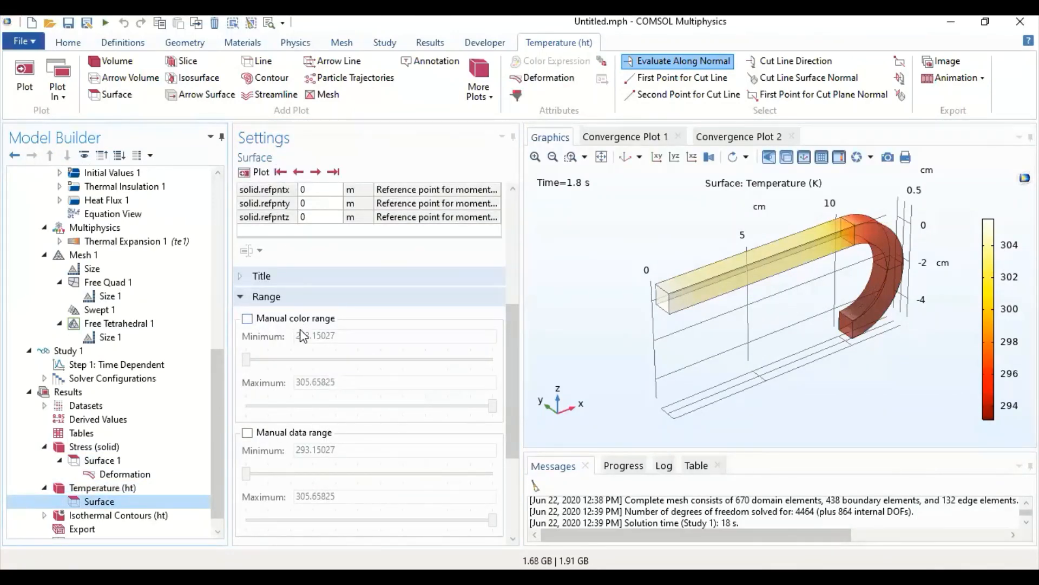
{"action": "left_click", "coordinate": [247, 319]}
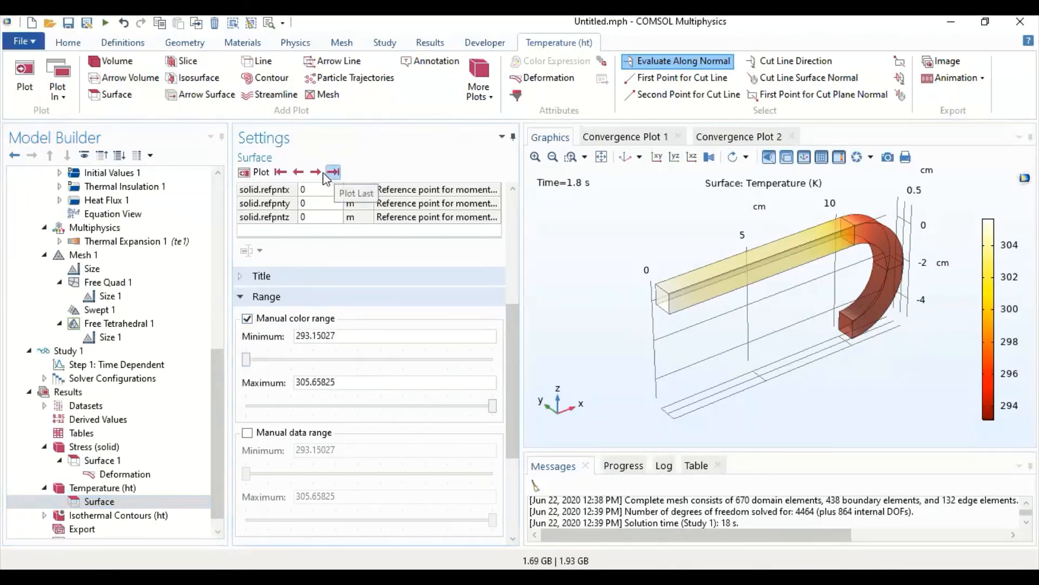
{"action": "left_click", "coordinate": [247, 318]}
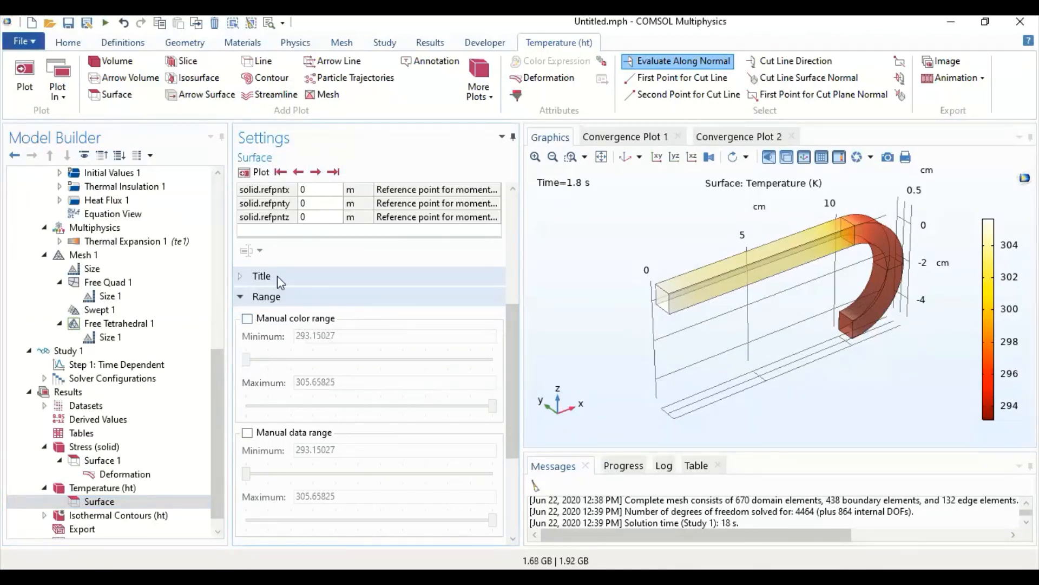
{"action": "left_click", "coordinate": [333, 173]}
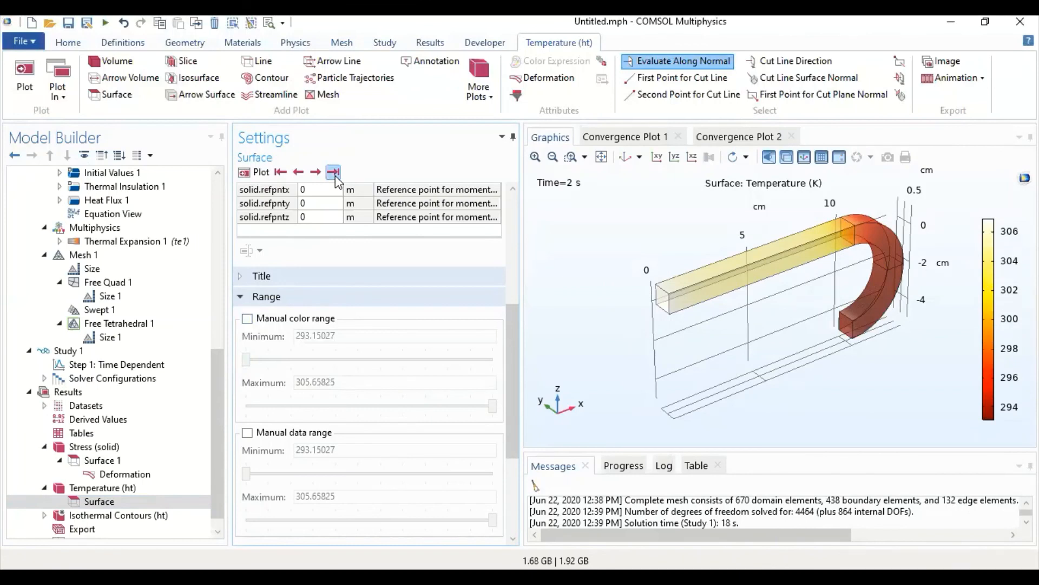
- Plot the temperature surface at the first time, 0 s, and enable its manual color range
{"action": "left_click", "coordinate": [280, 173]}
{"action": "left_click", "coordinate": [248, 318]}
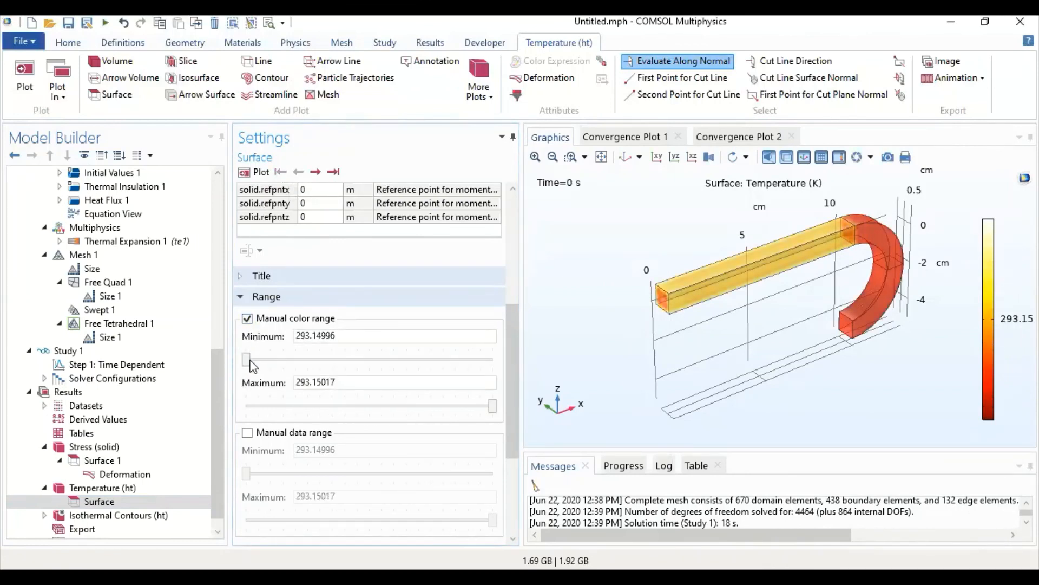
{"action": "left_click_drag", "start_coordinate": [250, 361], "coordinate": [402, 363]}
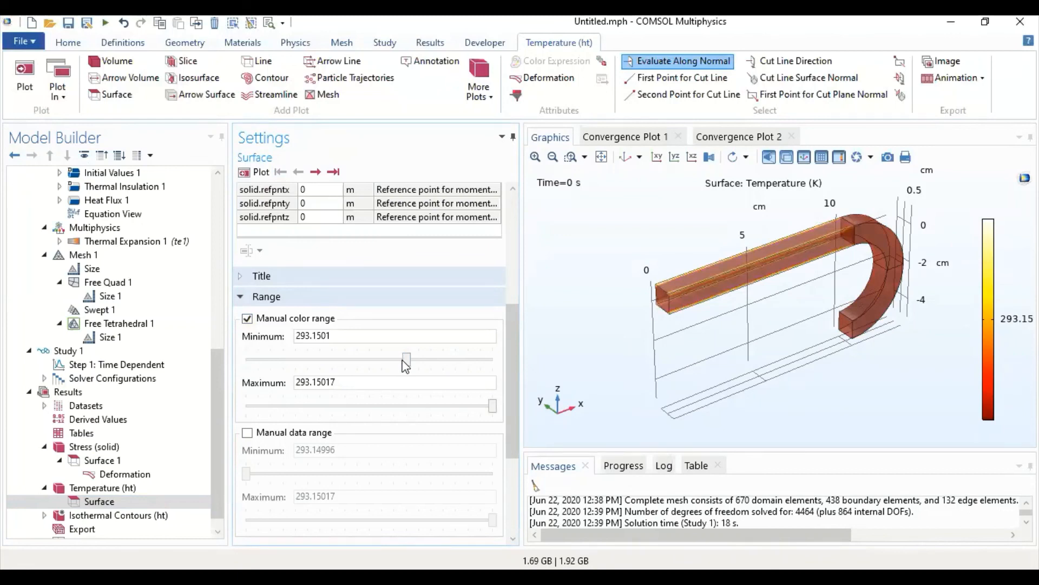
{"action": "left_click", "coordinate": [253, 359]}
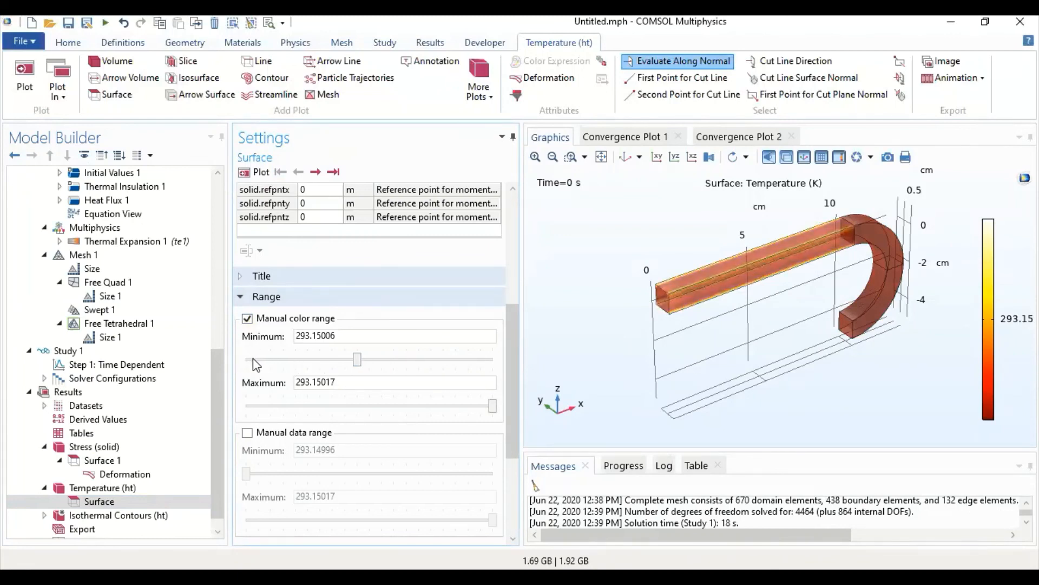
{"action": "left_click", "coordinate": [253, 359]}
{"action": "left_click_drag", "start_coordinate": [494, 407], "coordinate": [484, 408]}
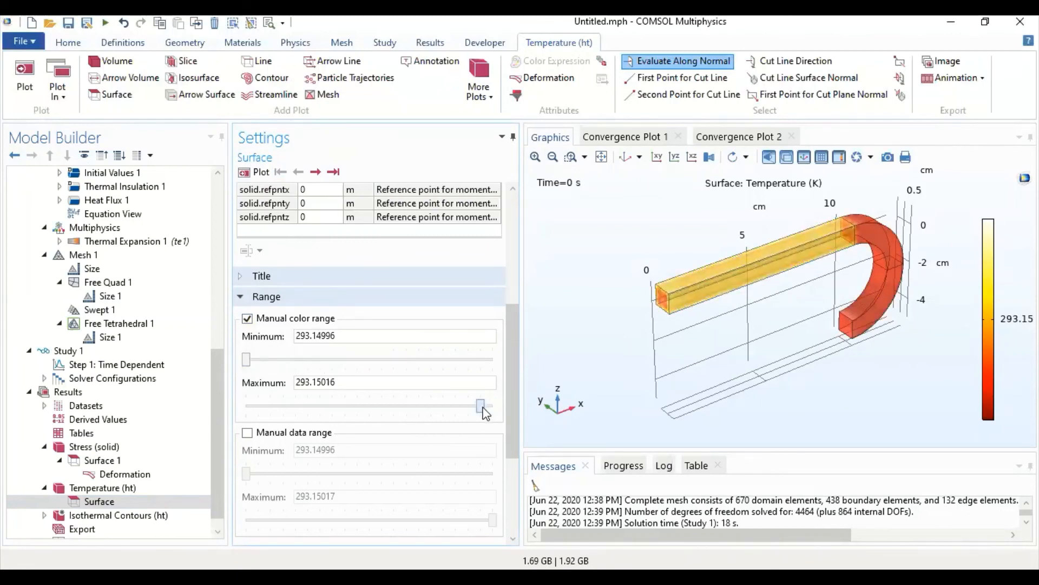
- Set the maximum of the temperature surface's manual color range to 310 and replot it
{"action": "left_click", "coordinate": [450, 377]}
{"action": "key", "text": "BackSpace"}
{"action": "key", "text": "BackSpace"}
{"action": "key", "text": "BackSpace"}
{"action": "key", "text": "BackSpace"}
{"action": "key", "text": "BackSpace"}
{"action": "key", "text": "BackSpace"}
{"action": "key", "text": "BackSpace"}
{"action": "key", "text": "BackSpace"}
{"action": "key", "text": "BackSpace"}
{"action": "key", "text": "BackSpace"}
{"action": "key", "text": "BackSpace"}
{"action": "key", "text": "BackSpace"}
{"action": "left_click", "coordinate": [251, 176]}
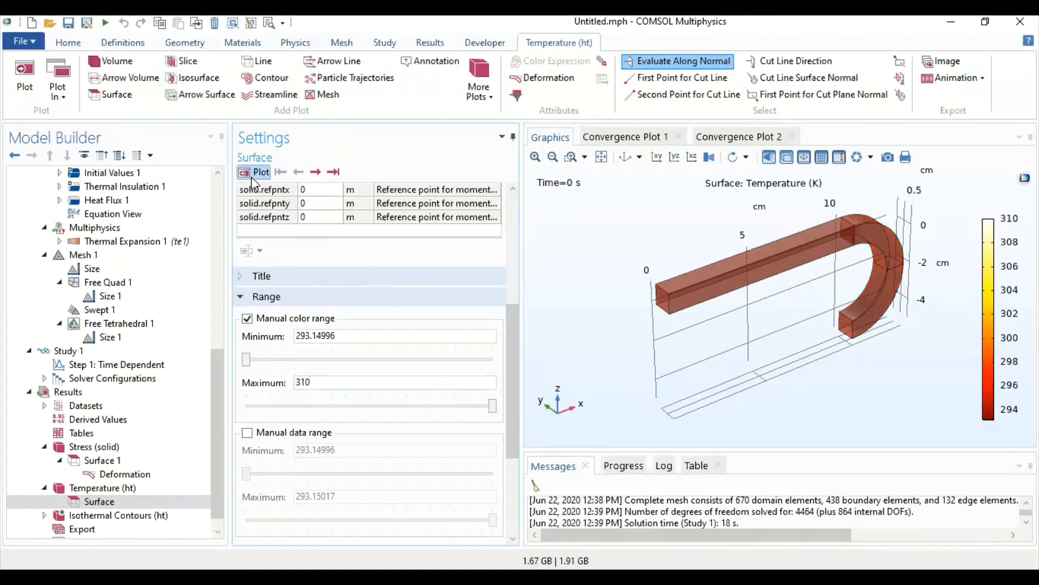
- Step through the temperature plot from 0 s to 2 s with the fixed color range and inspect the bend up close
{"action": "left_click", "coordinate": [315, 172]}
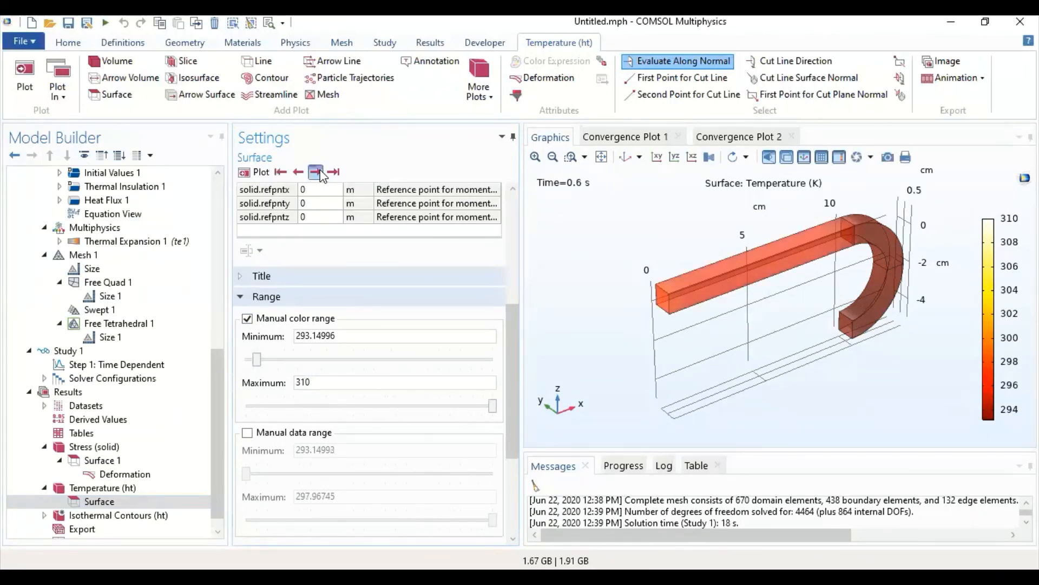
{"action": "left_click", "coordinate": [315, 173]}
{"action": "left_click", "coordinate": [316, 172]}
{"action": "left_click", "coordinate": [316, 172]}
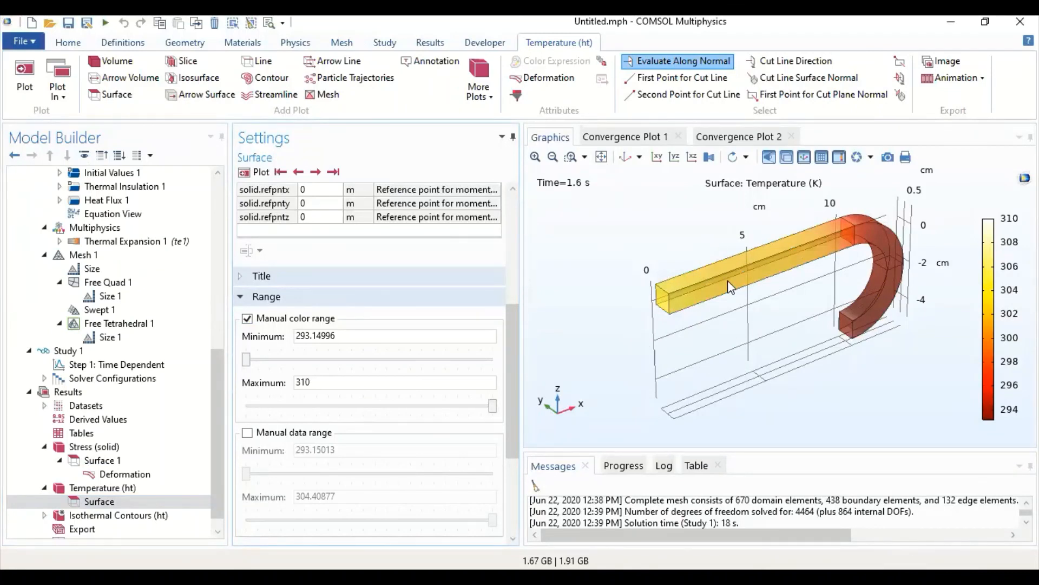
{"action": "left_click", "coordinate": [316, 172]}
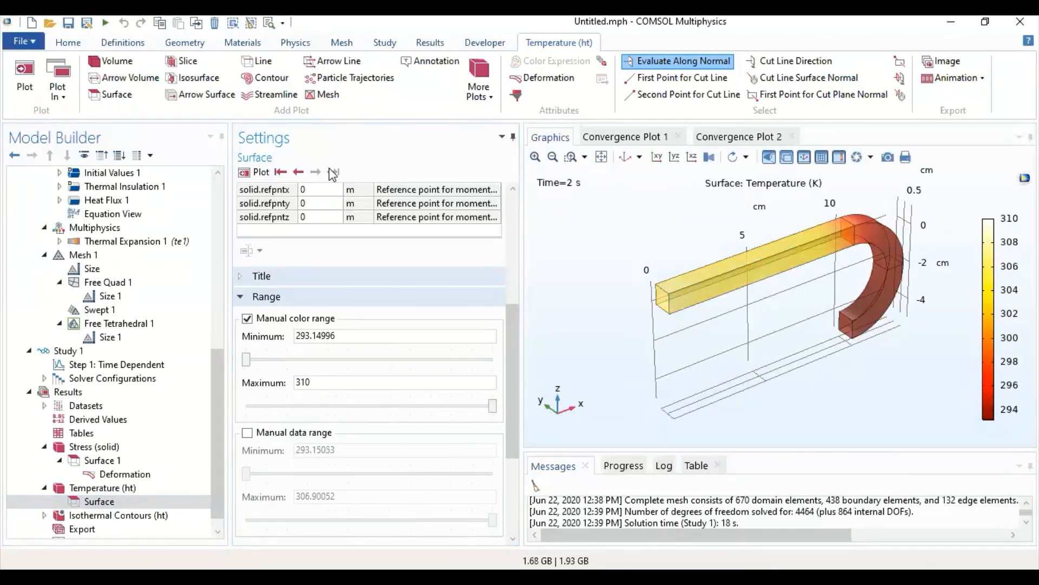
{"action": "left_click_drag", "start_coordinate": [926, 222], "coordinate": [840, 266]}
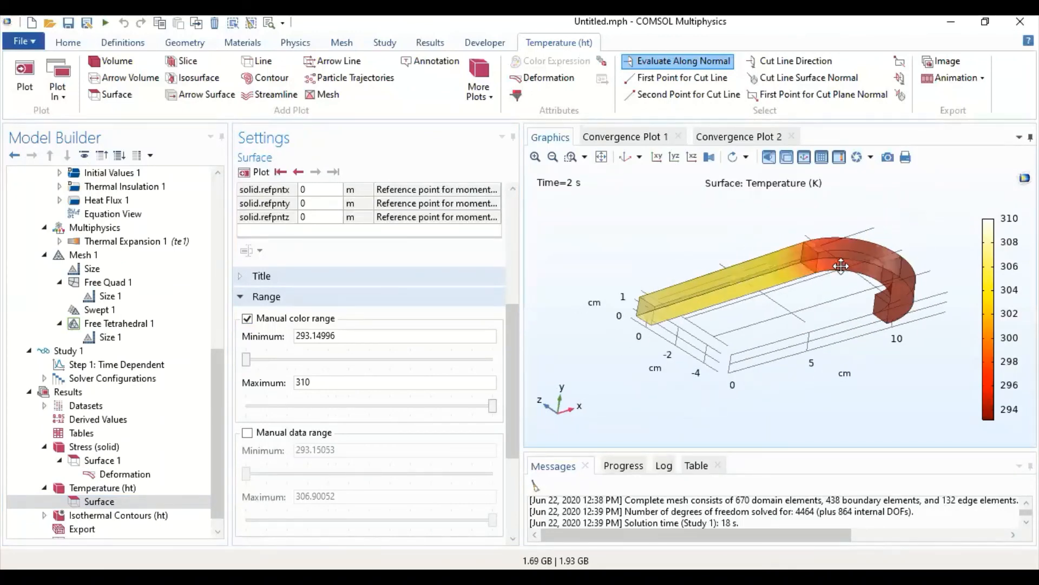
{"action": "scroll", "coordinate": [841, 265], "scroll_direction": "up", "scroll_amount": 3}
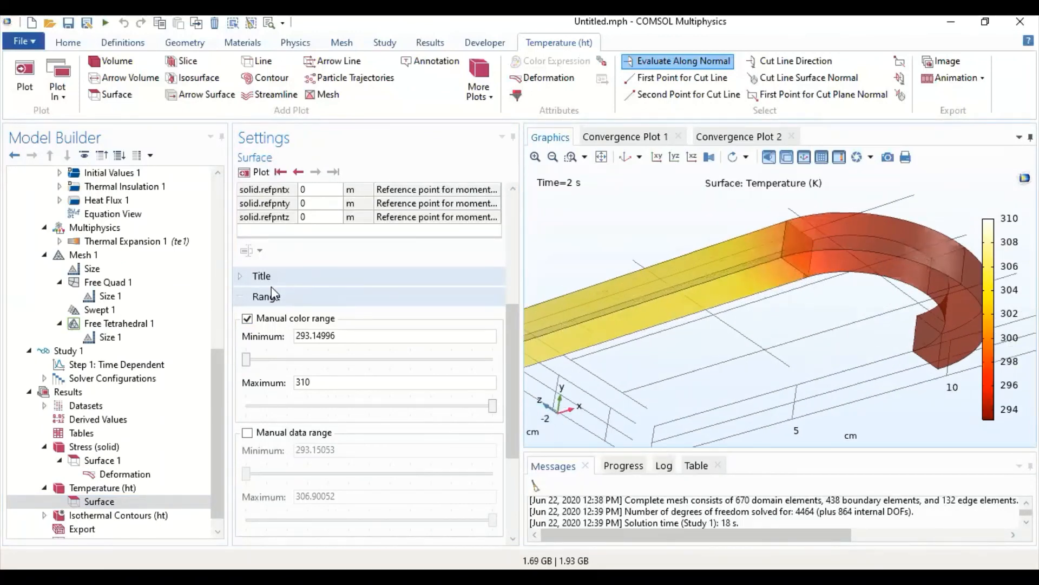